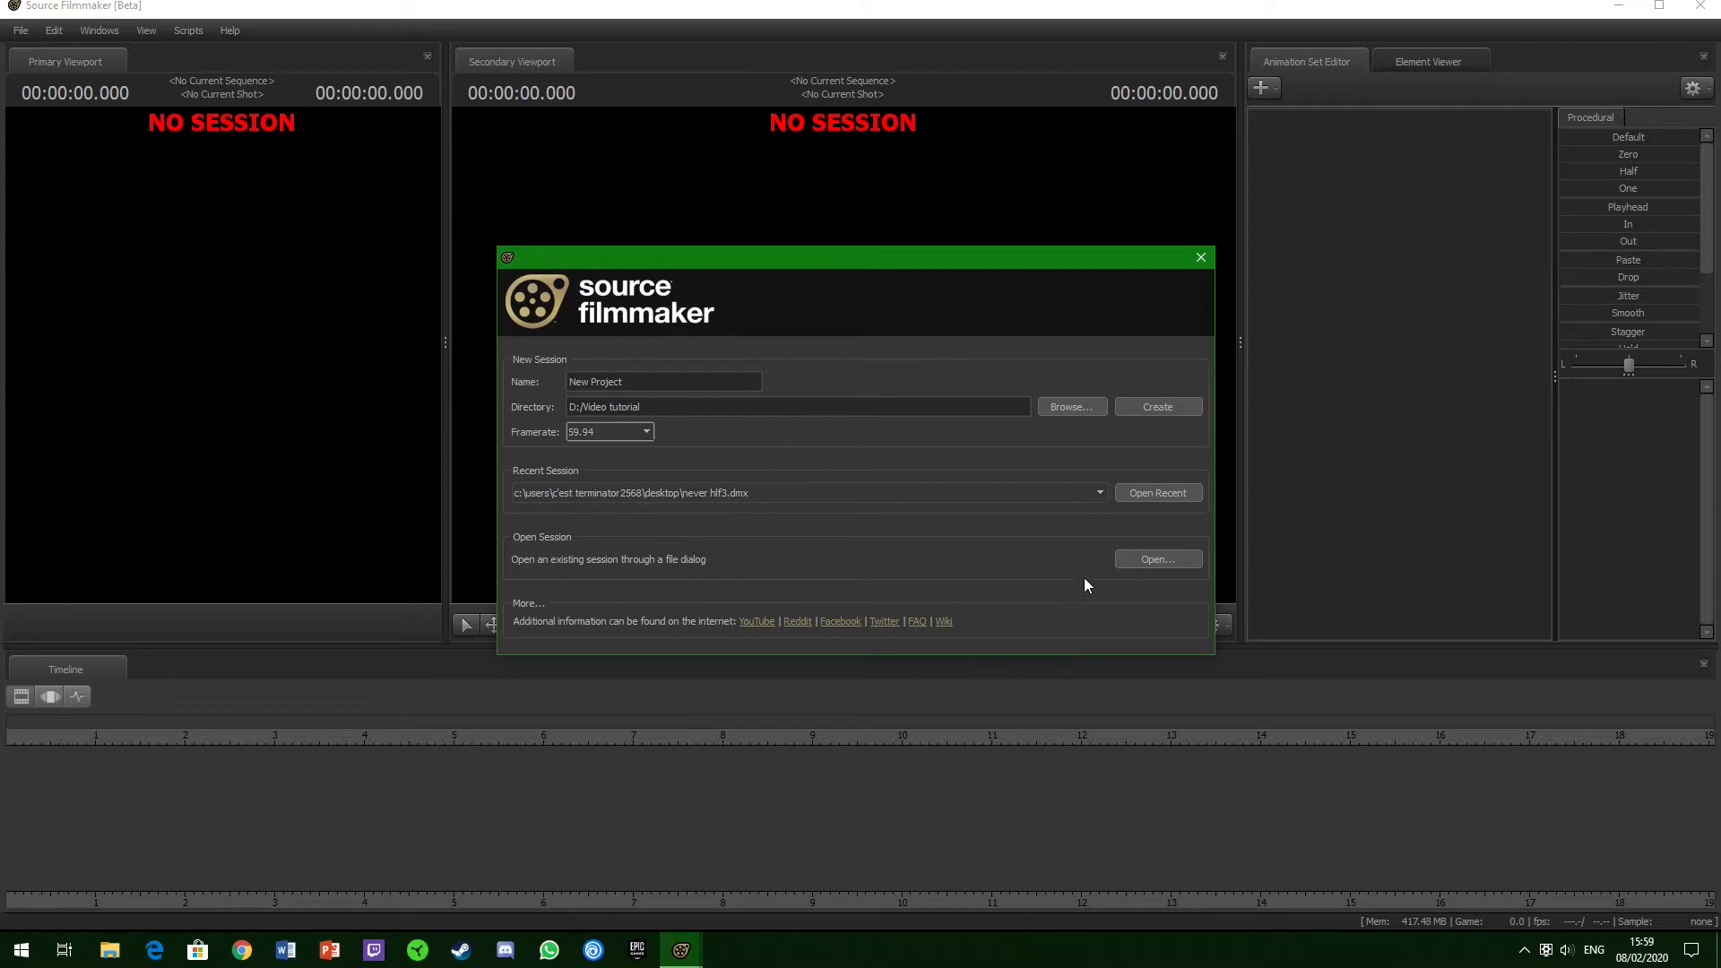
- Create the session New Project at 59.94 fps in the Desktop folder, declining the Workshop download and removal prompts
click(1086, 407)
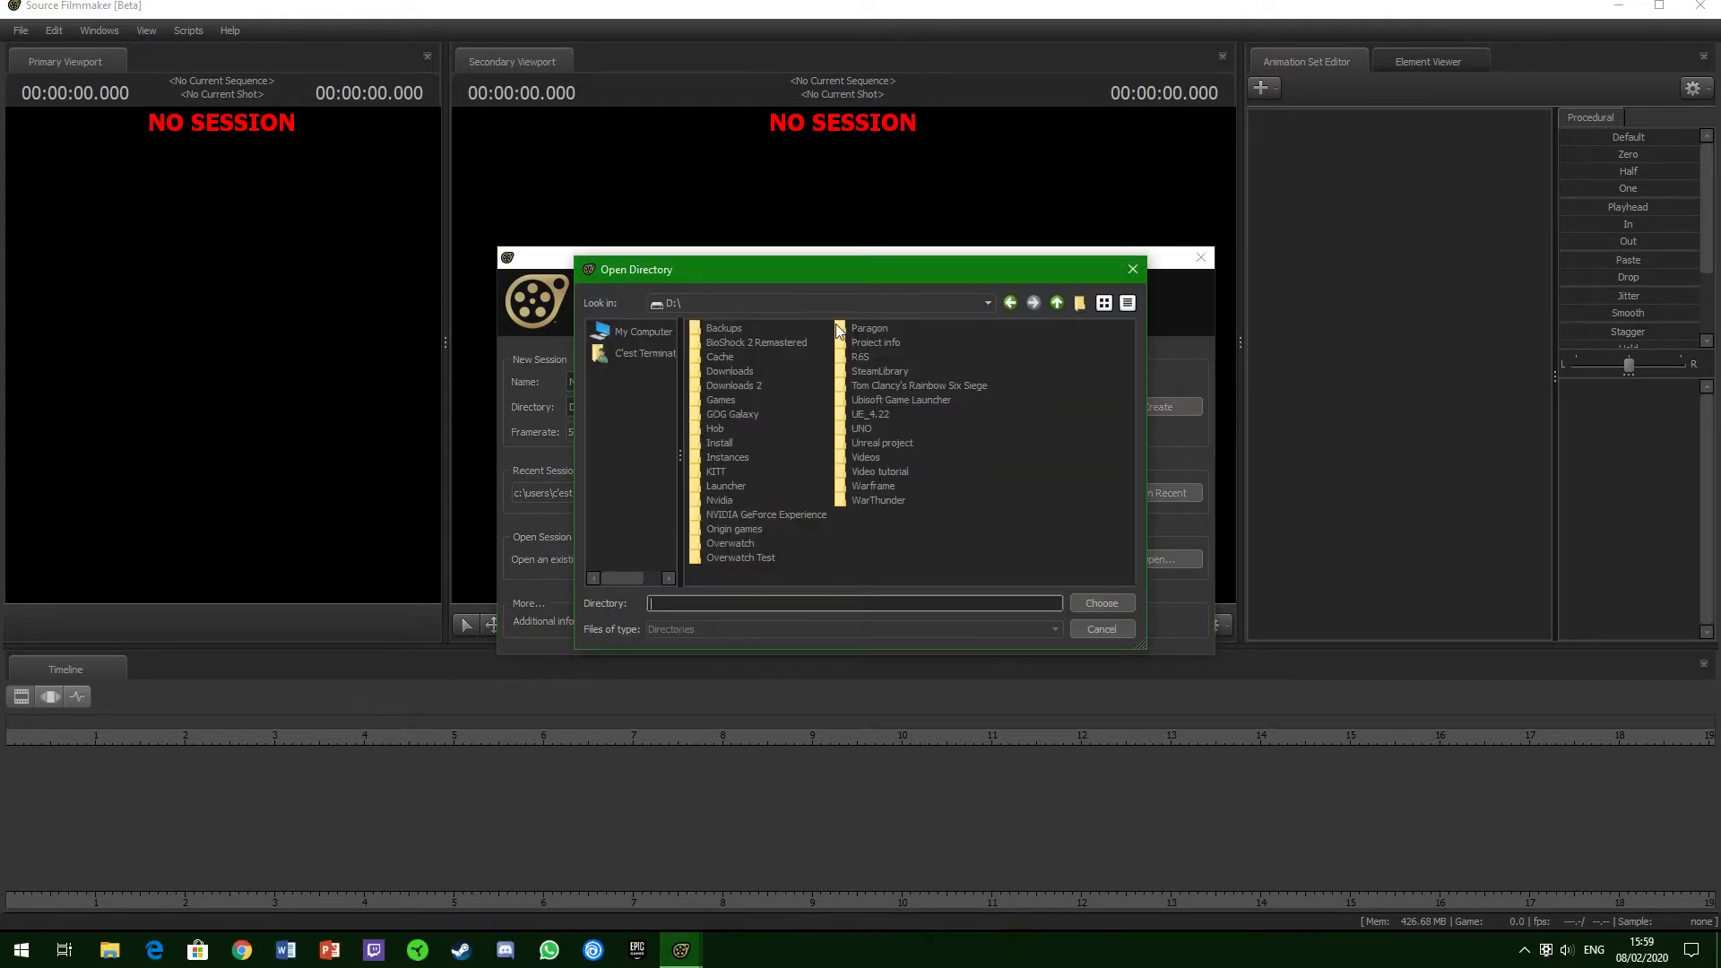
click(617, 352)
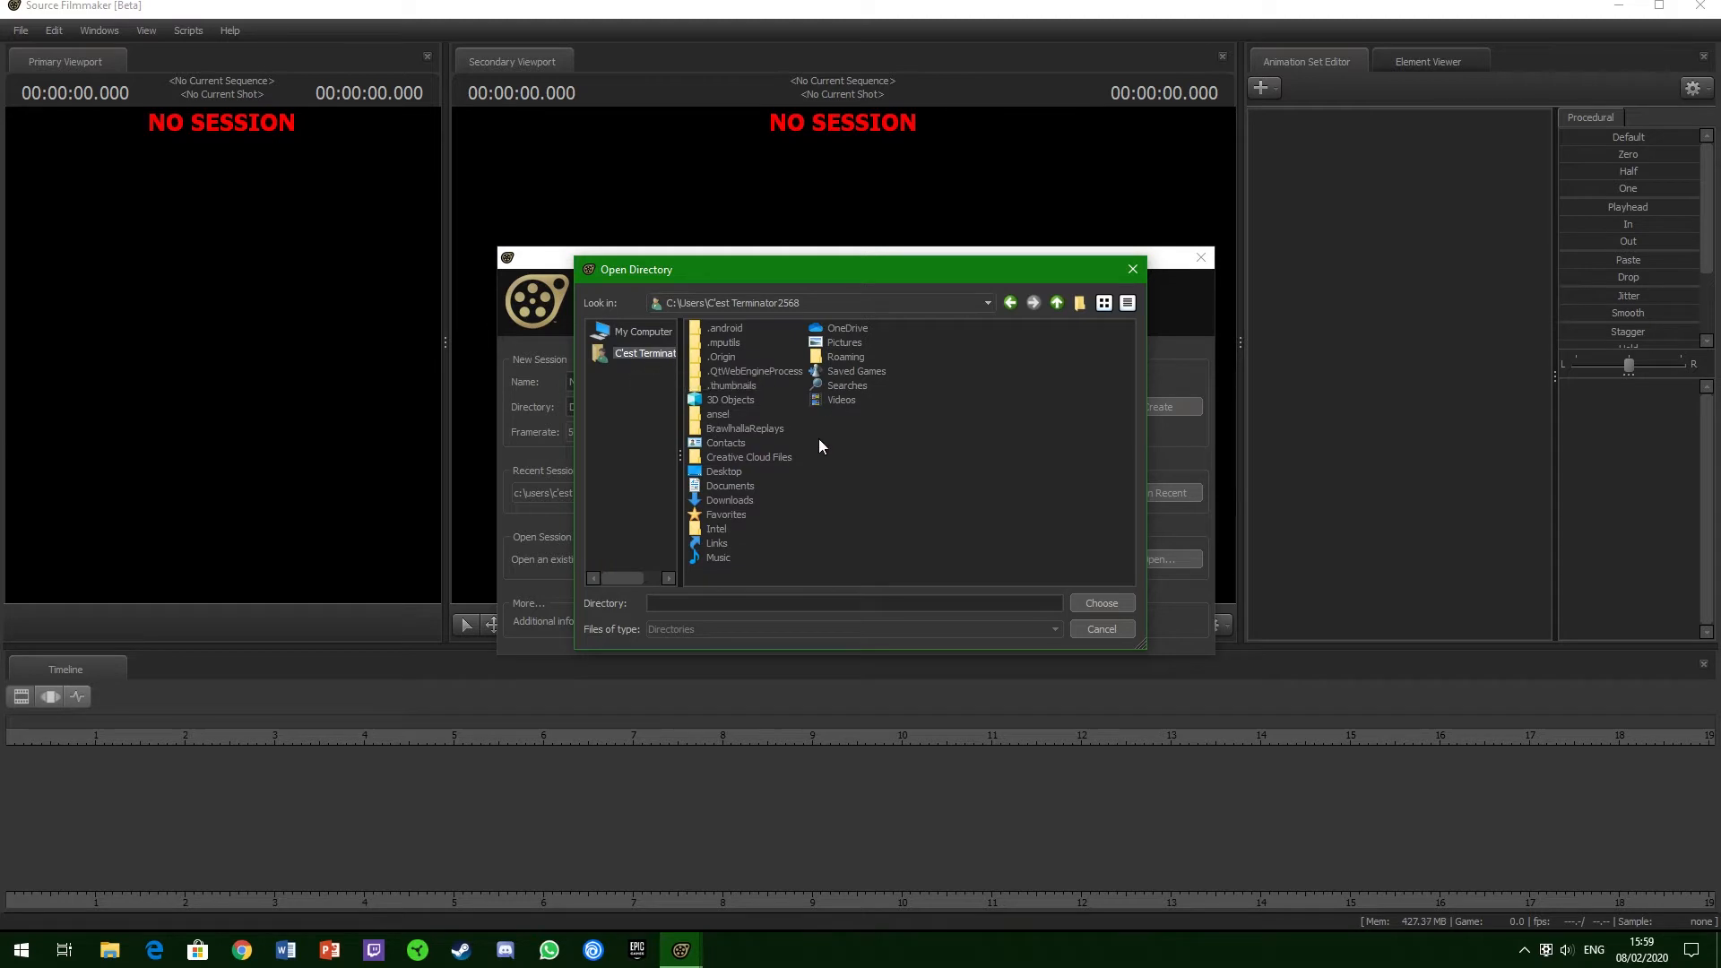
click(726, 471)
click(1102, 603)
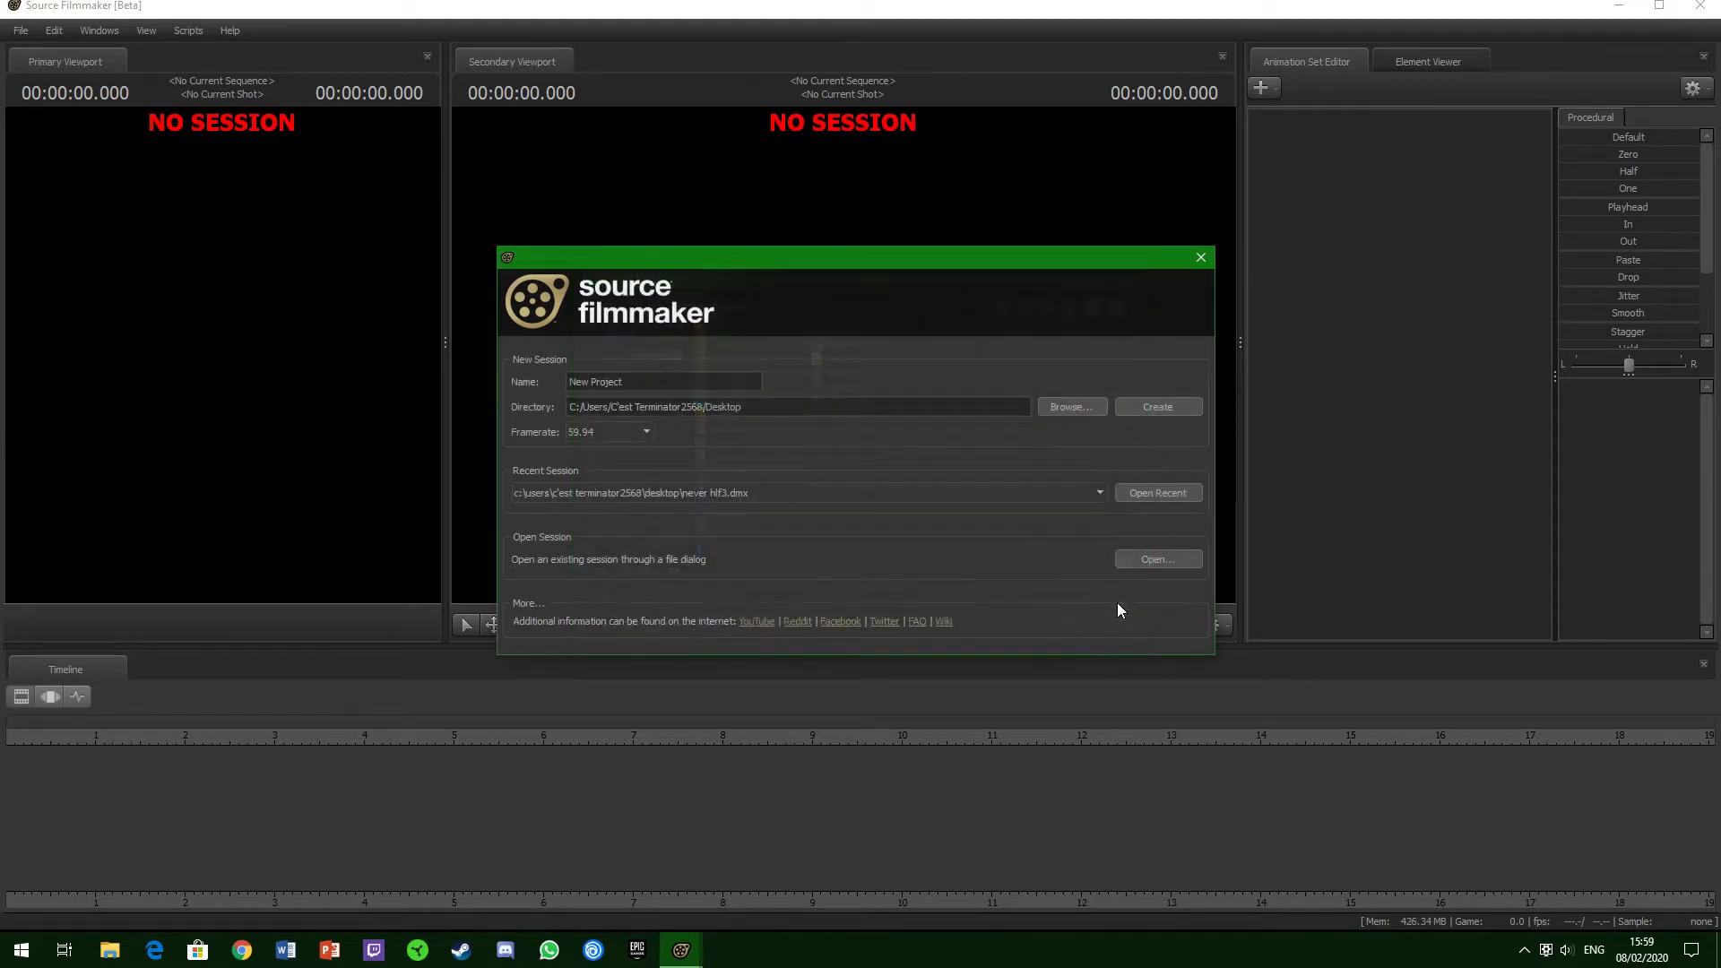
click(1154, 408)
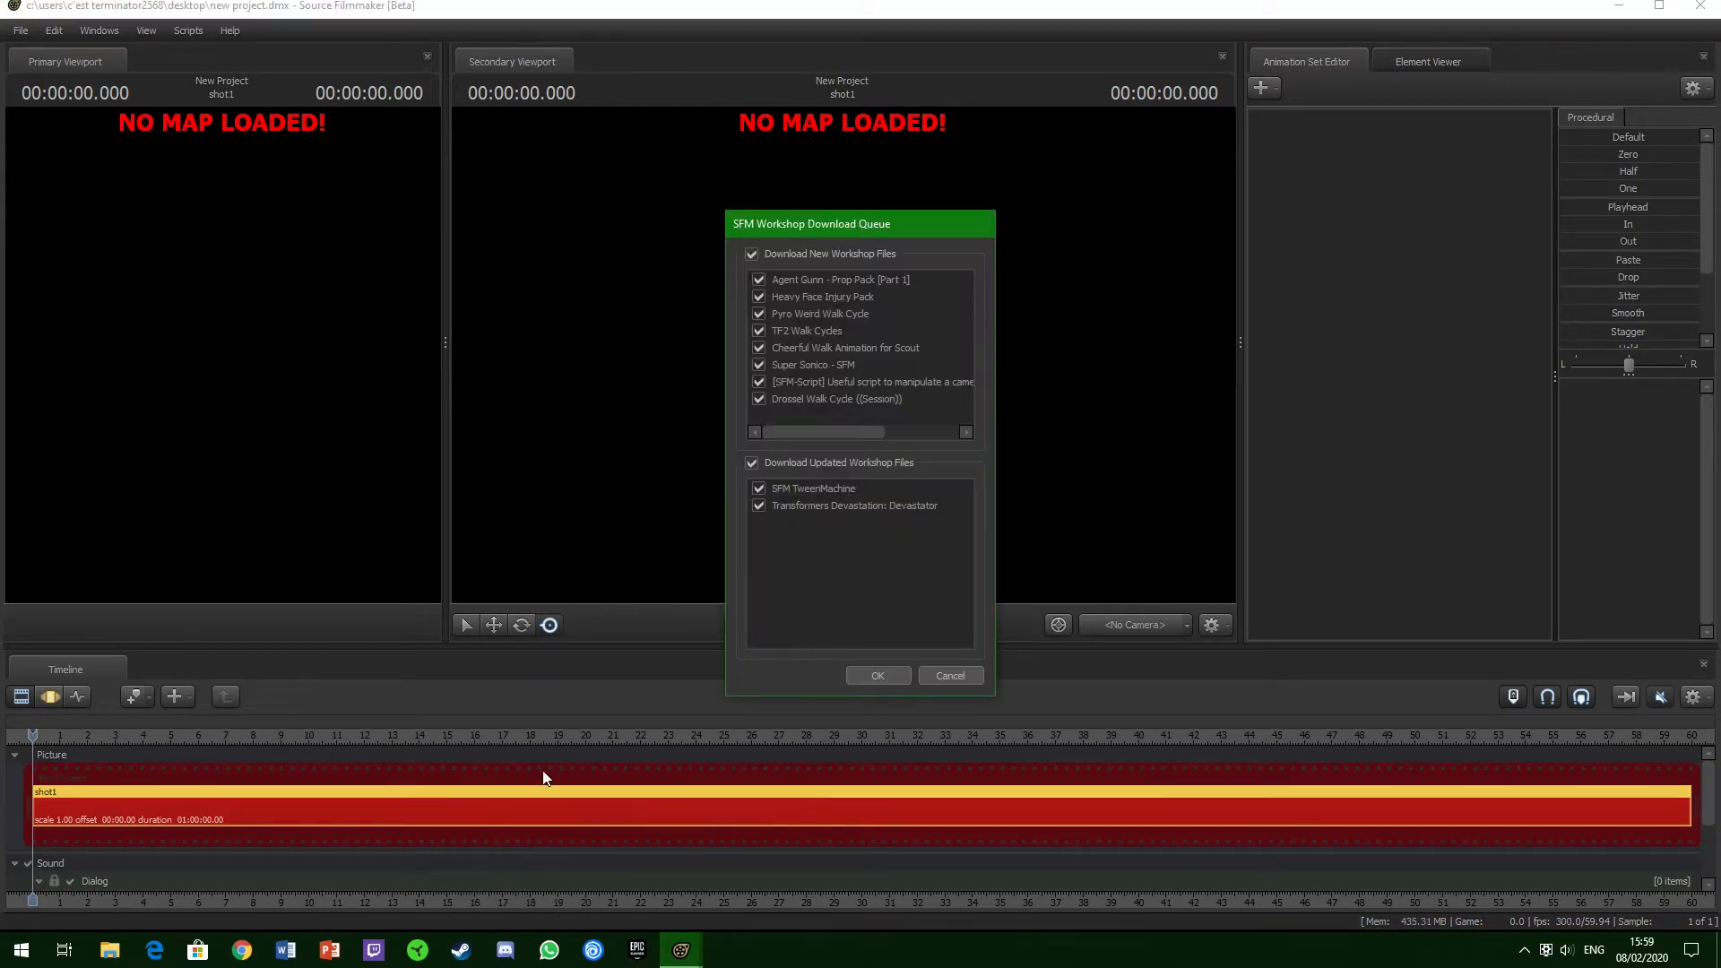
click(951, 674)
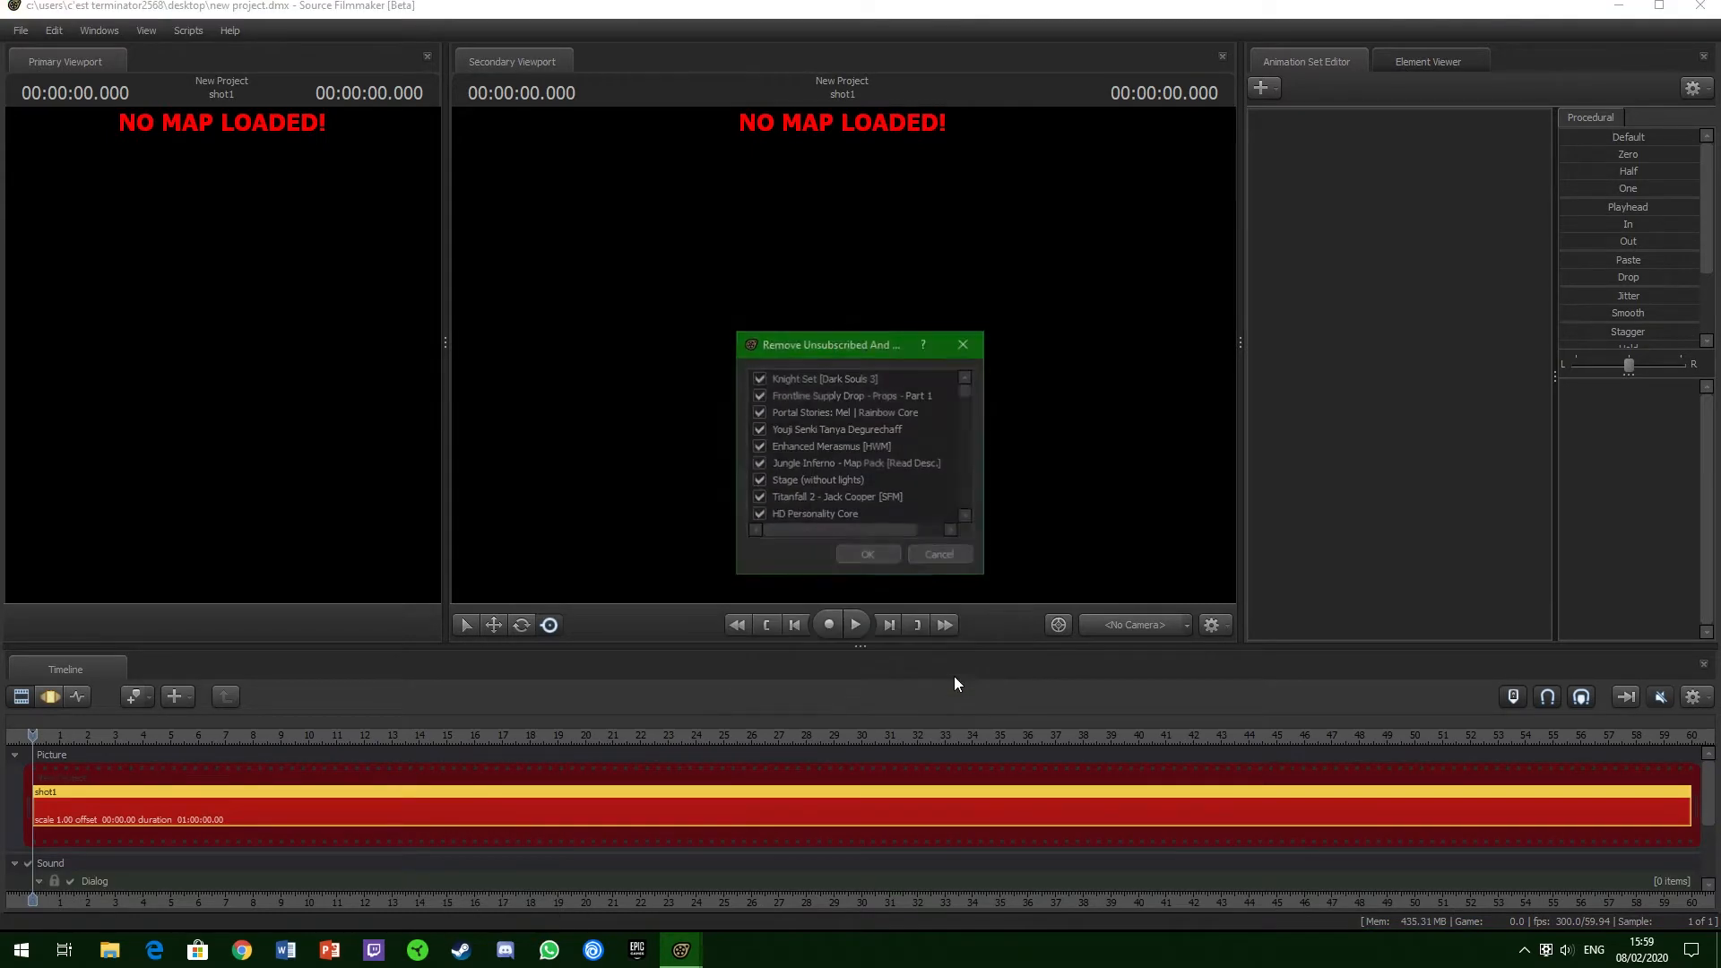
click(964, 561)
- Load the map ctf_2fort_morning.bsp into the session
right_click(783, 430)
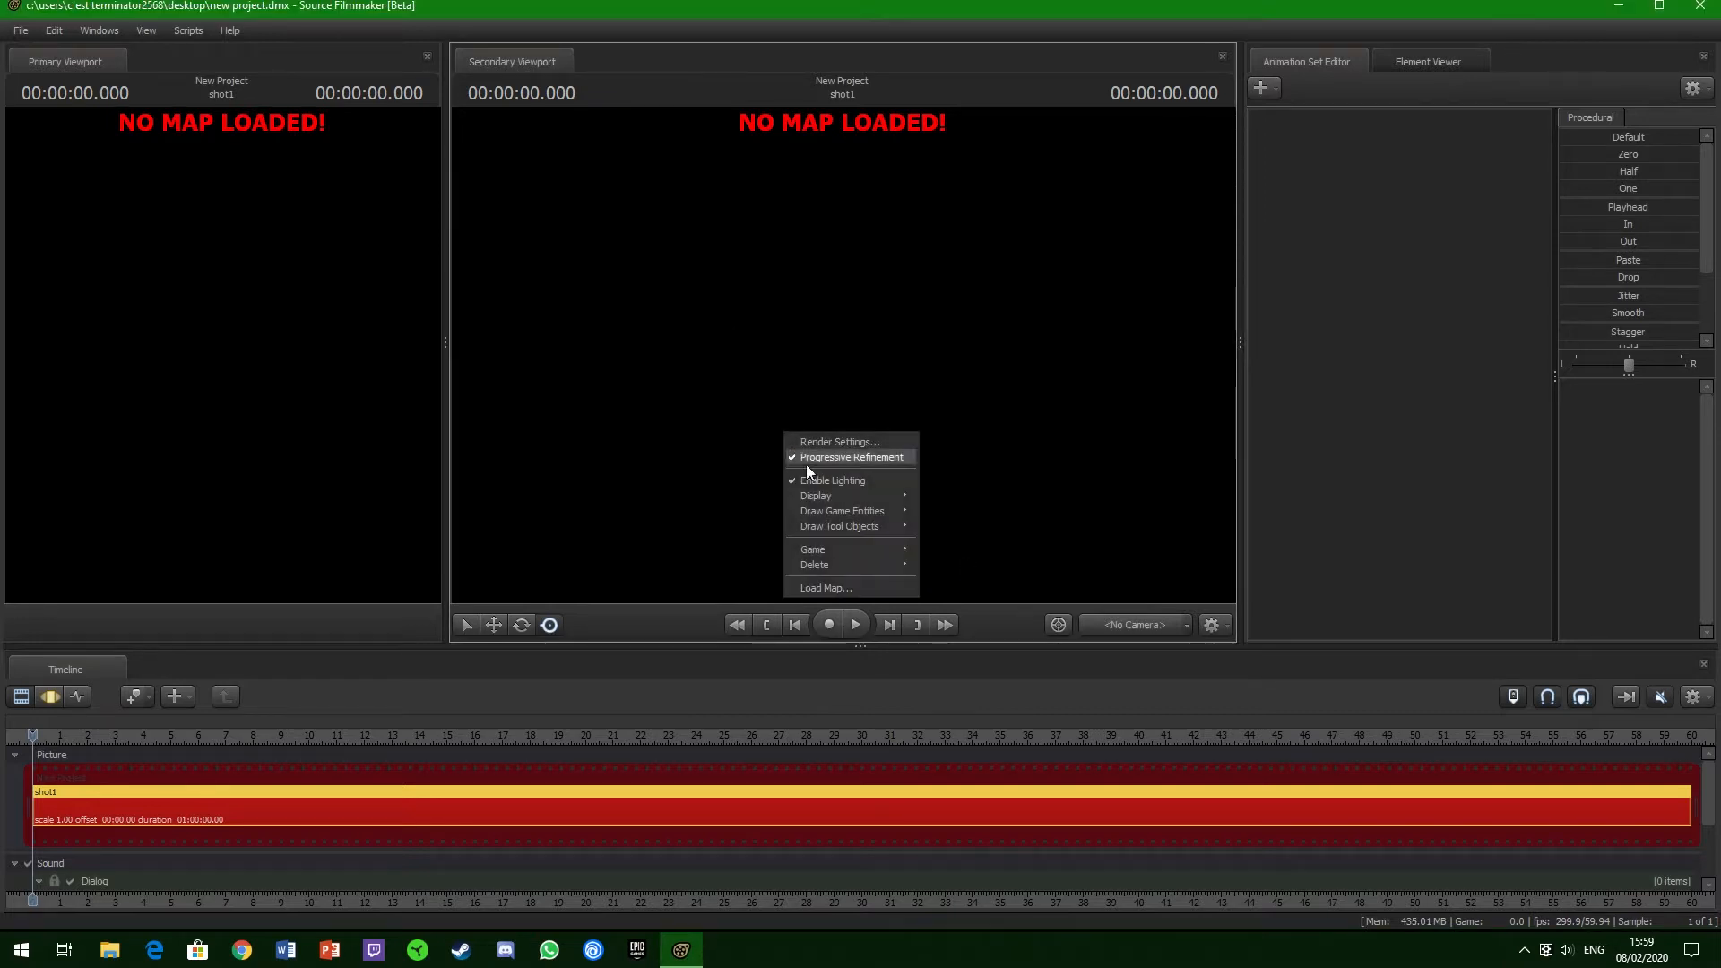
click(848, 590)
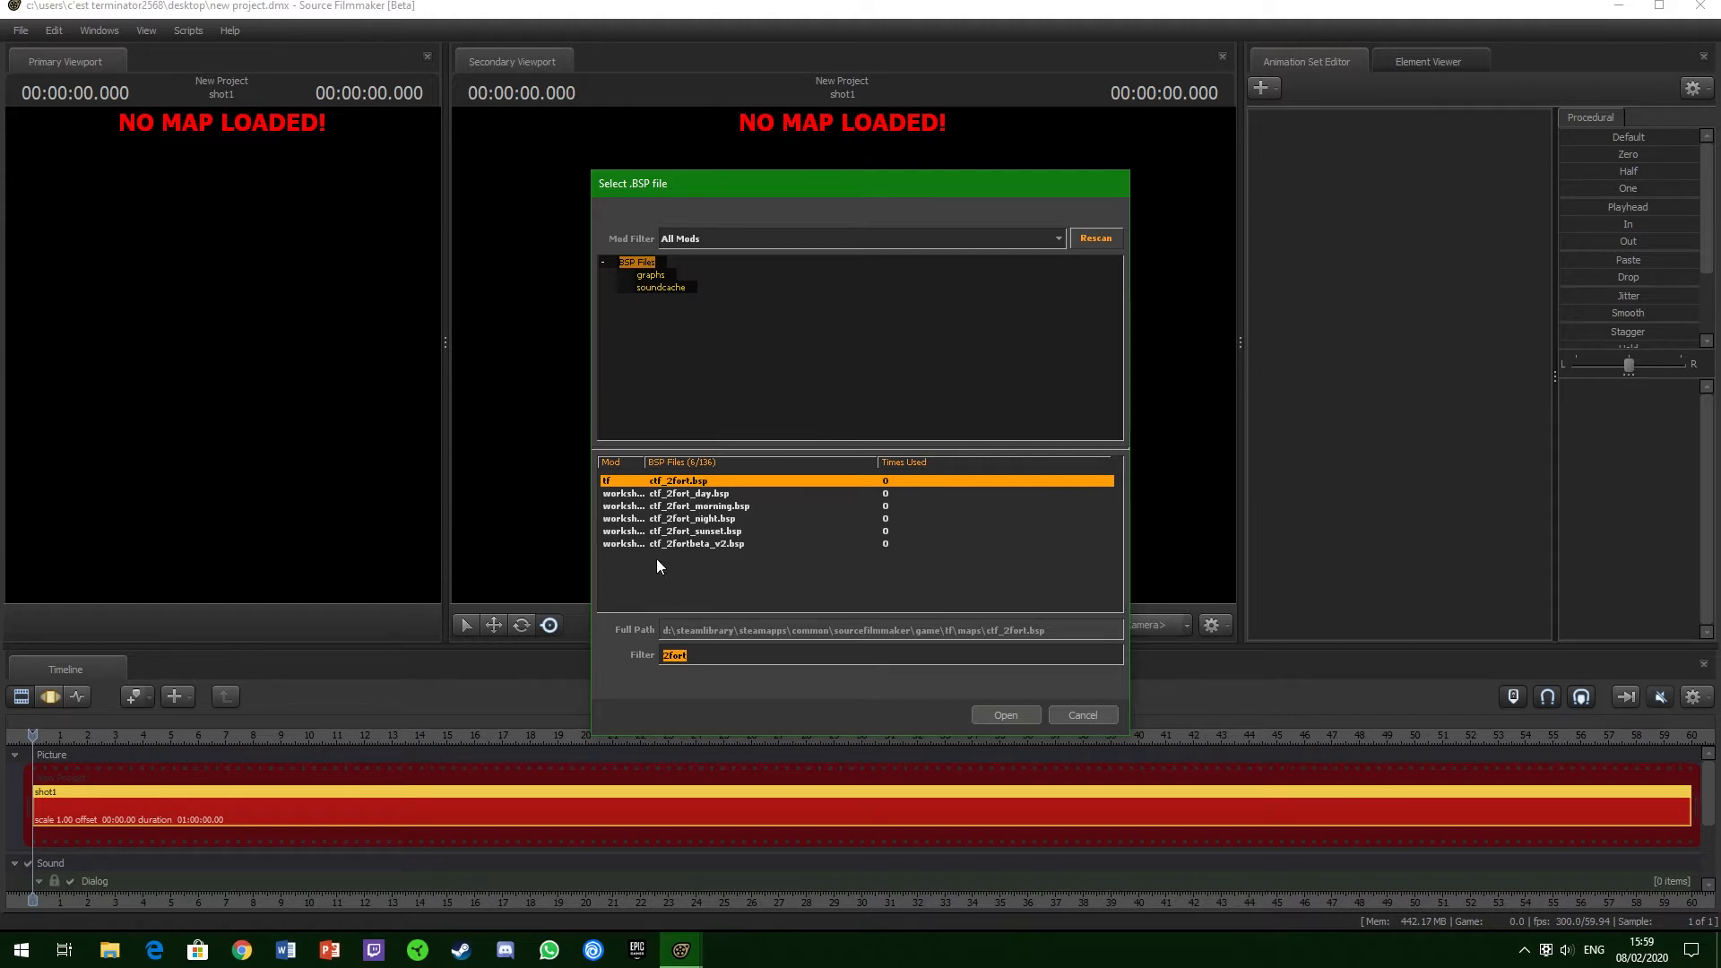
click(722, 507)
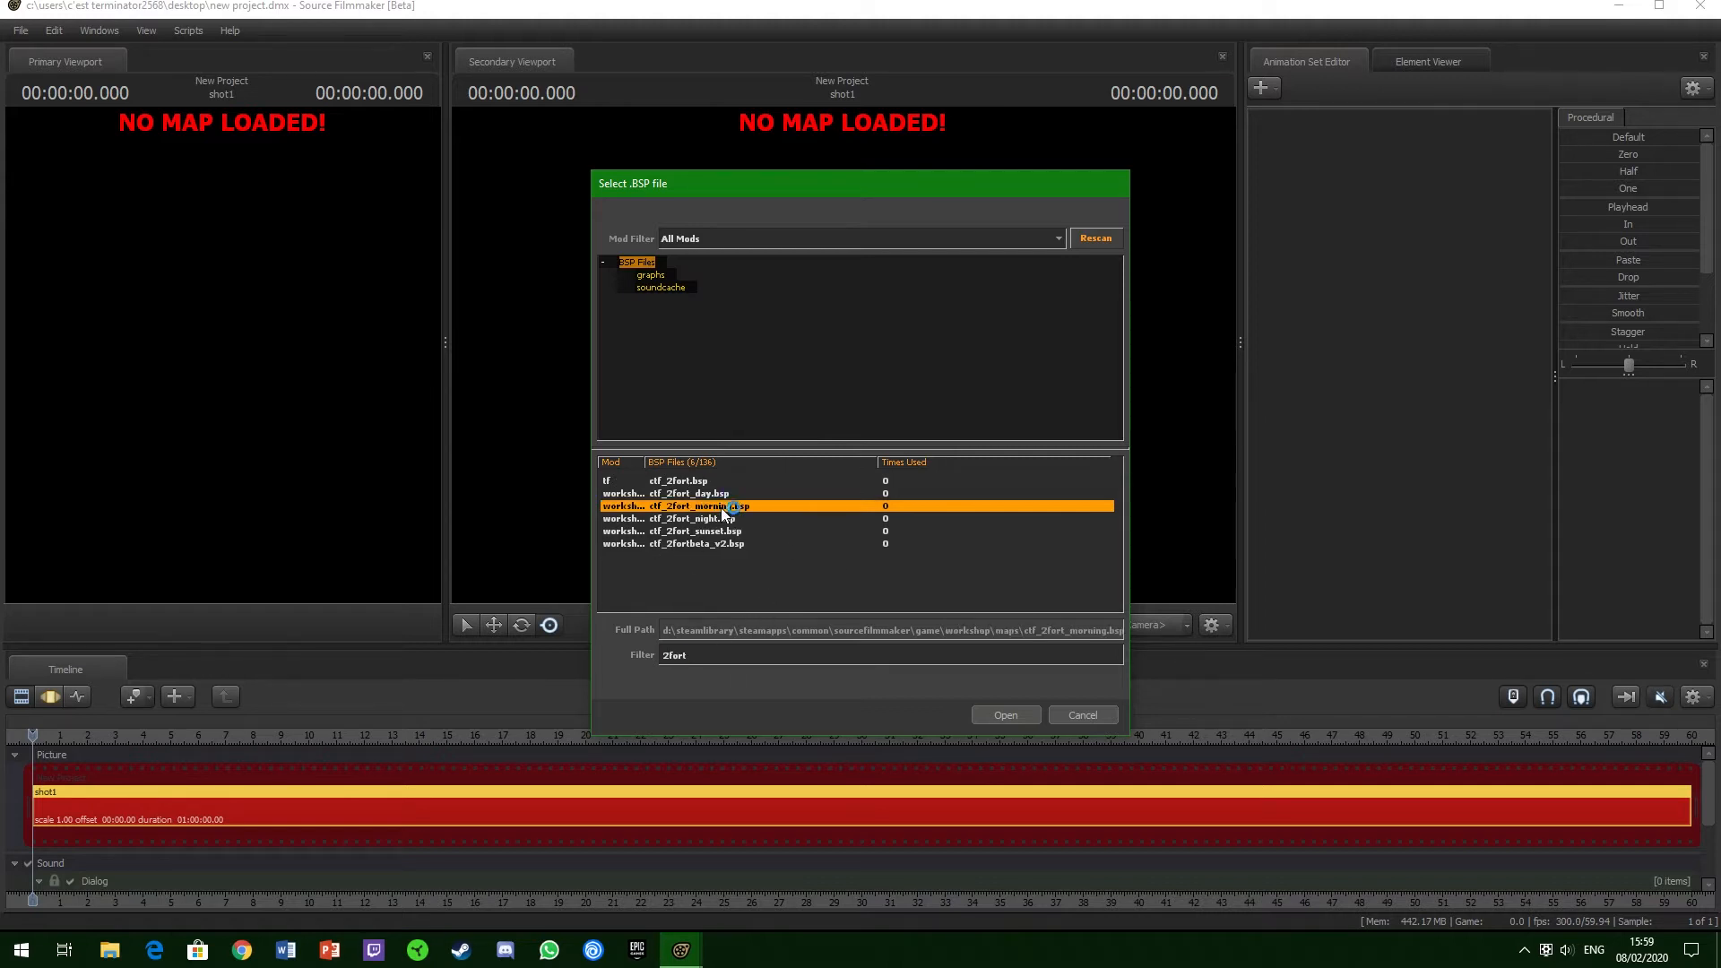
click(989, 714)
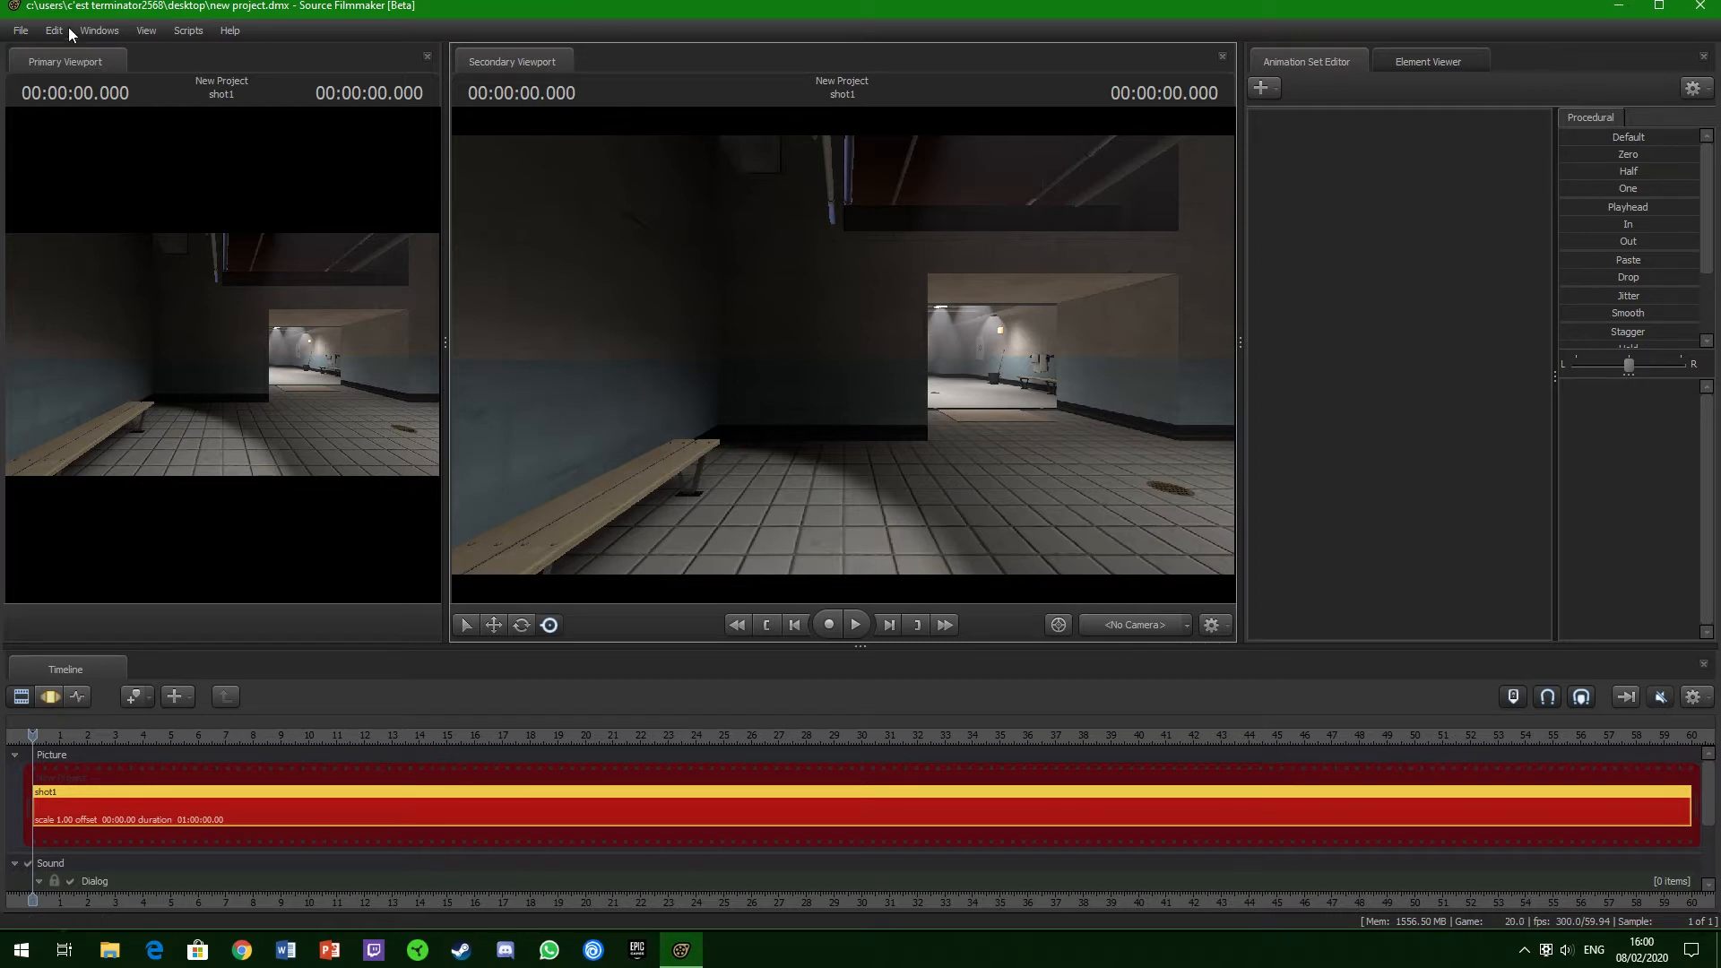
click(149, 34)
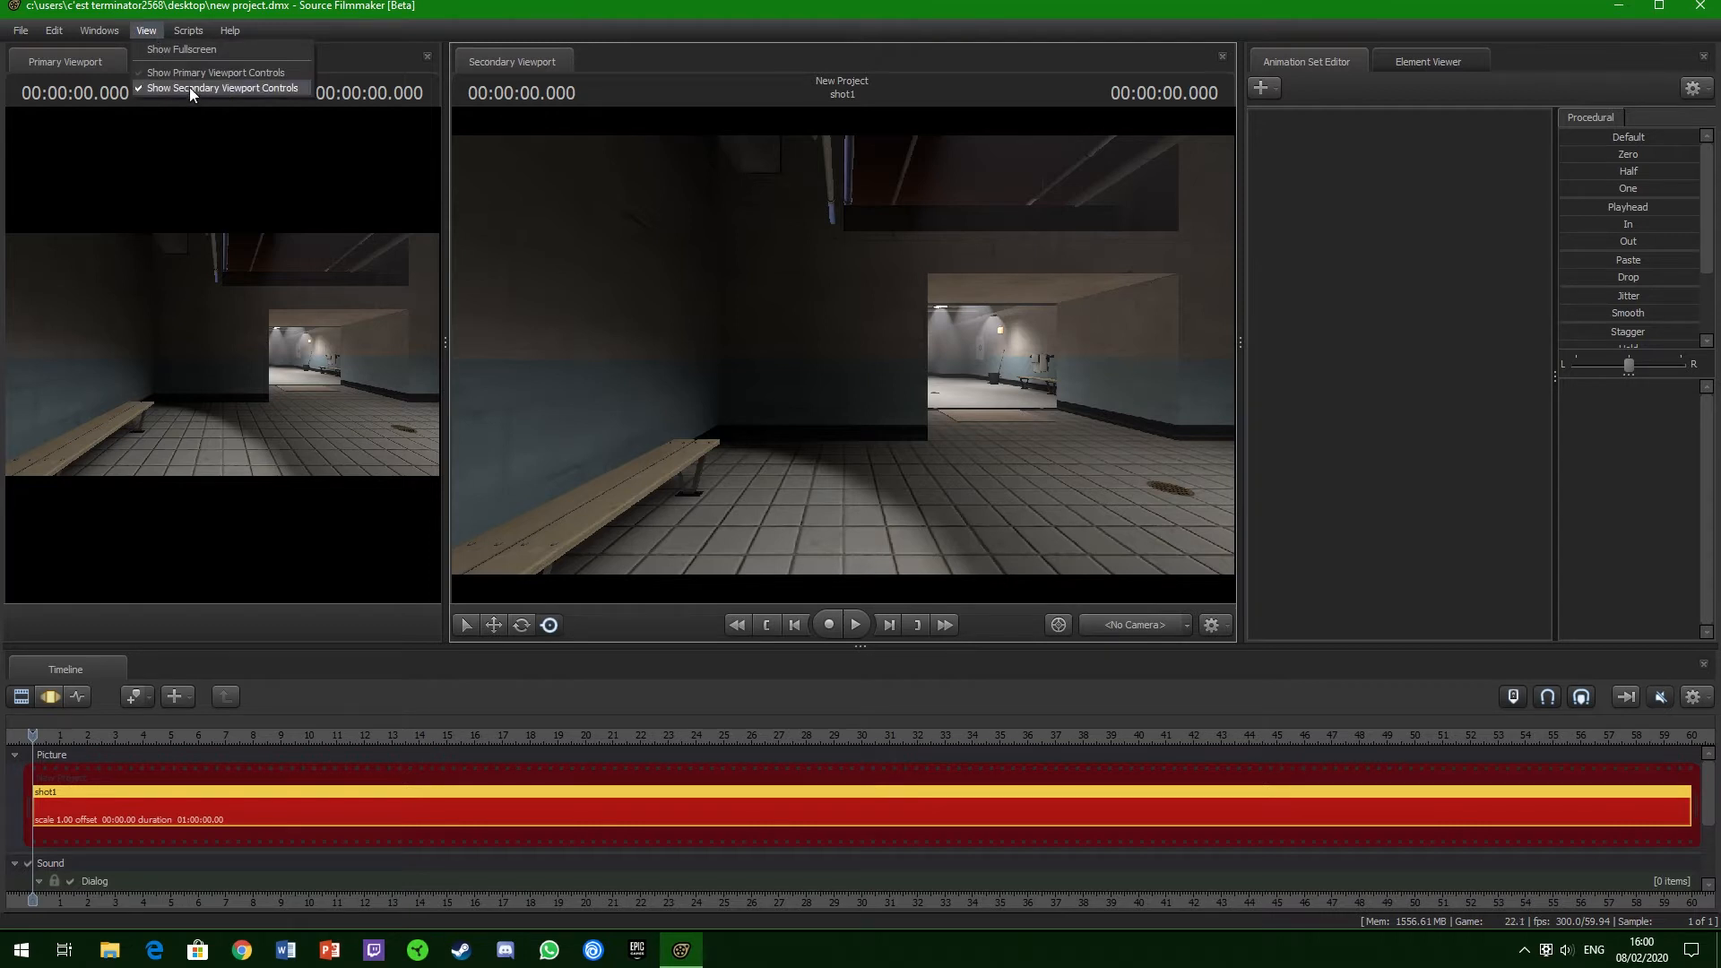
mouse_move(104, 34)
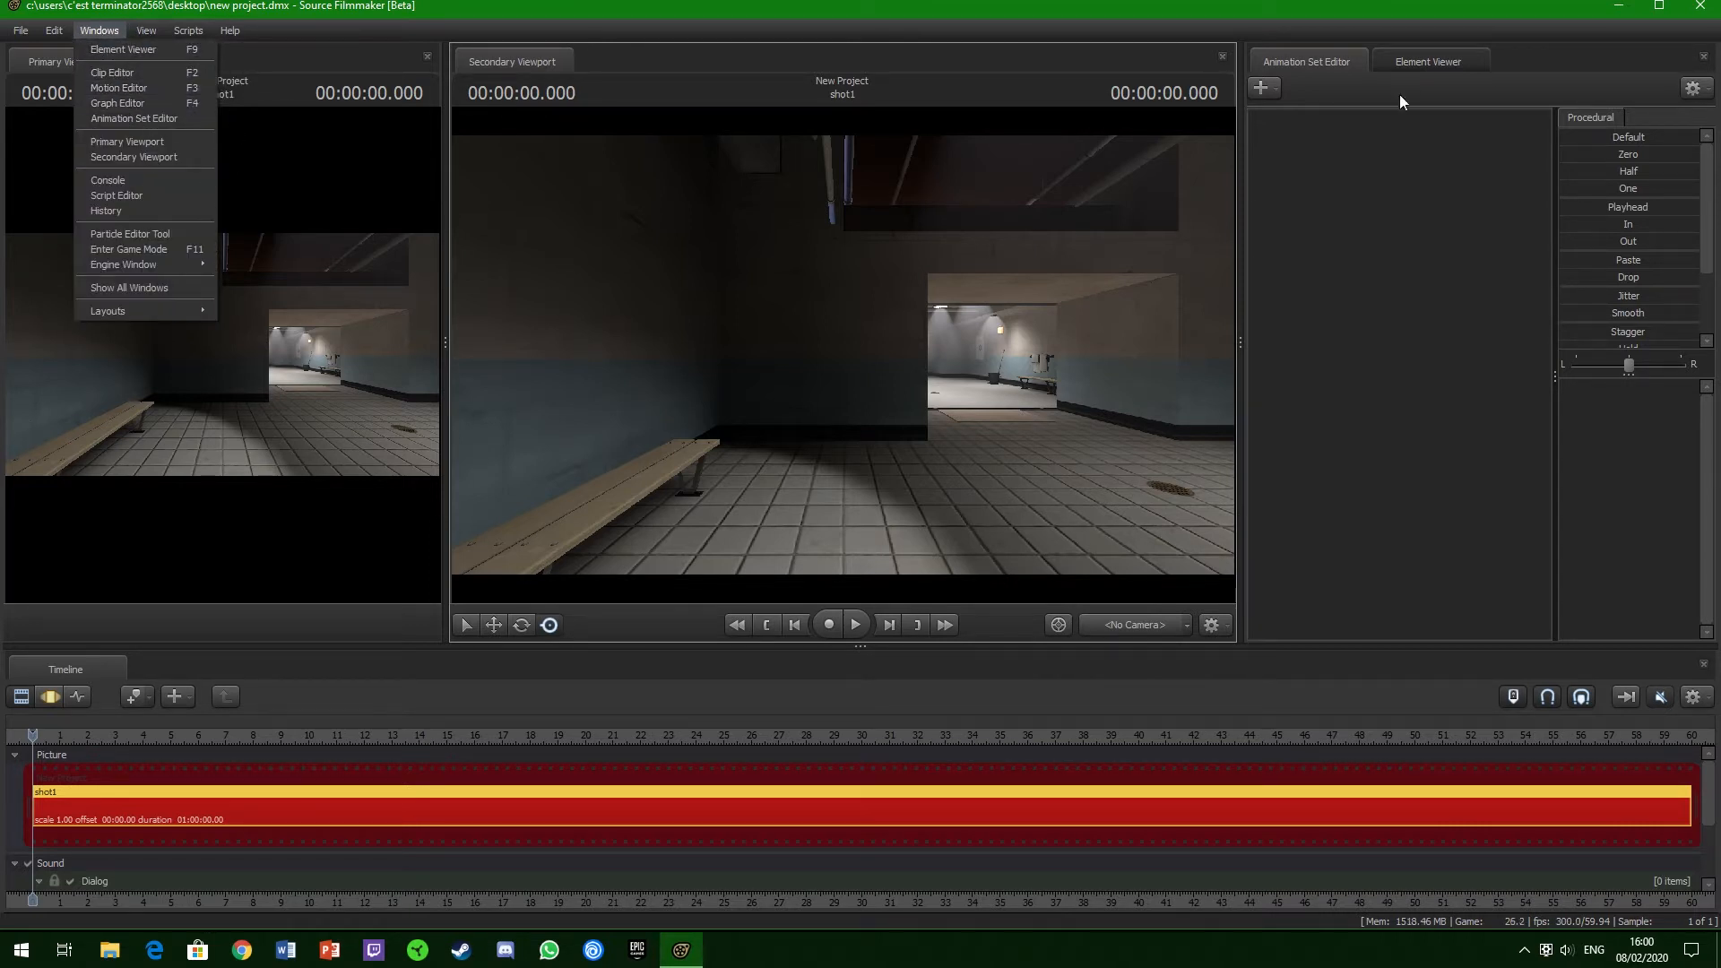
click(1423, 60)
click(1294, 63)
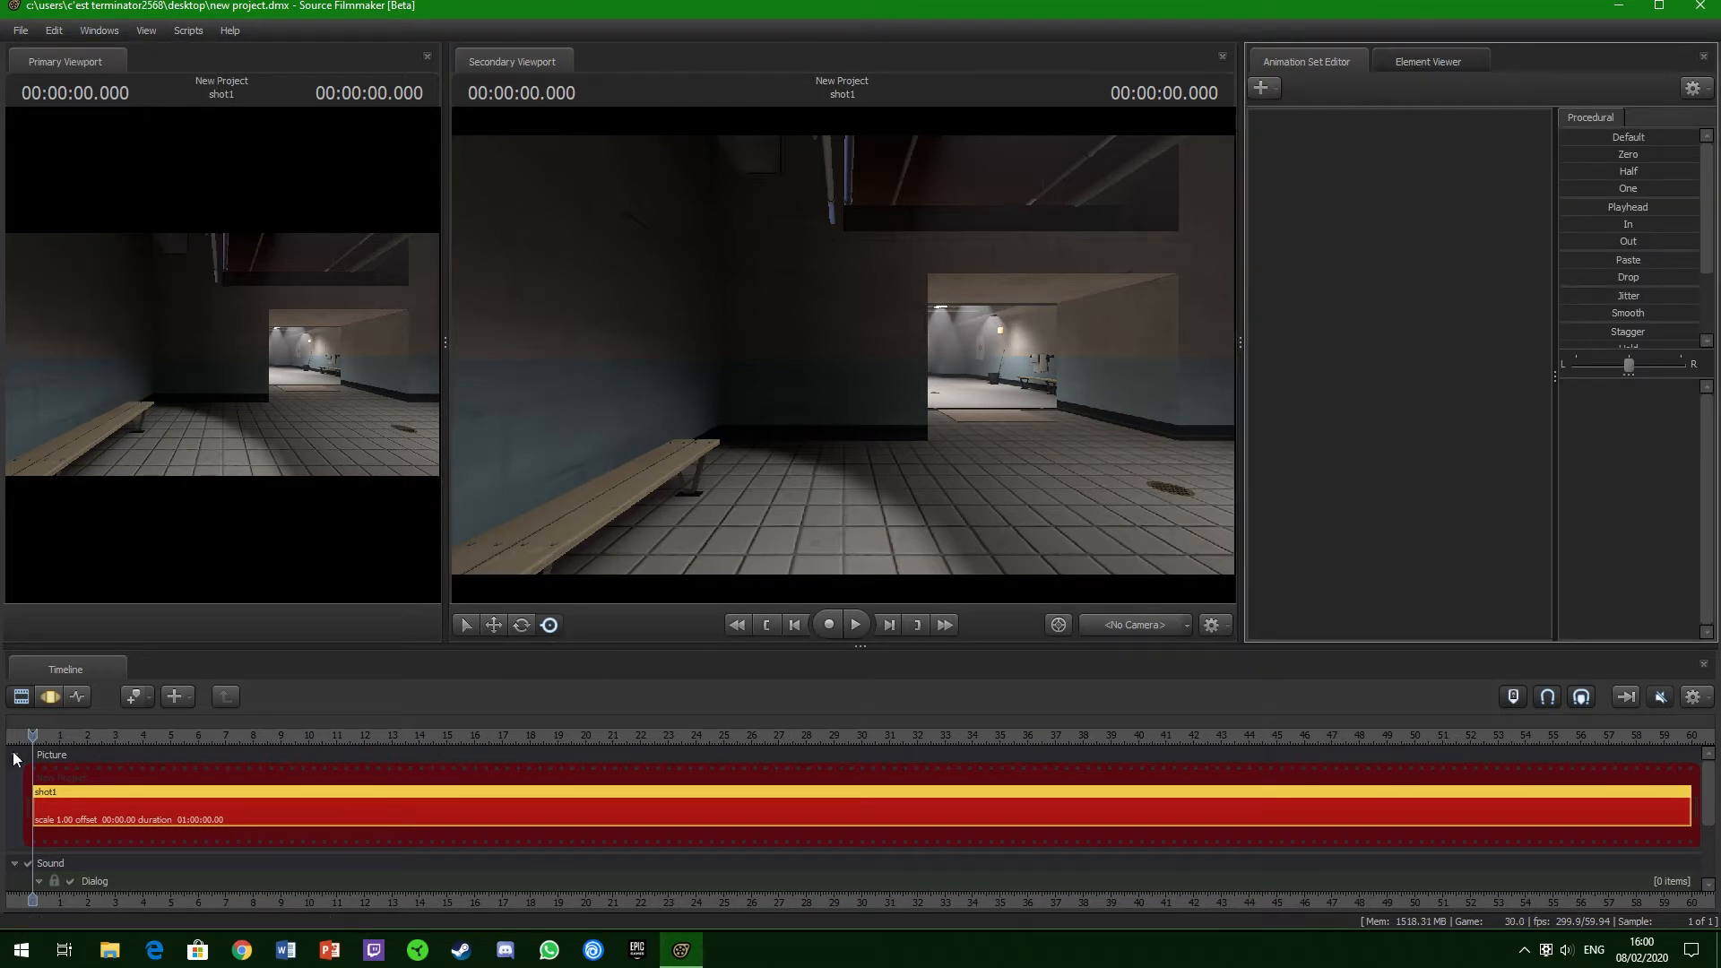
- Look at the Graph Editor and set the timeline to the Motion Editor
click(42, 704)
click(77, 699)
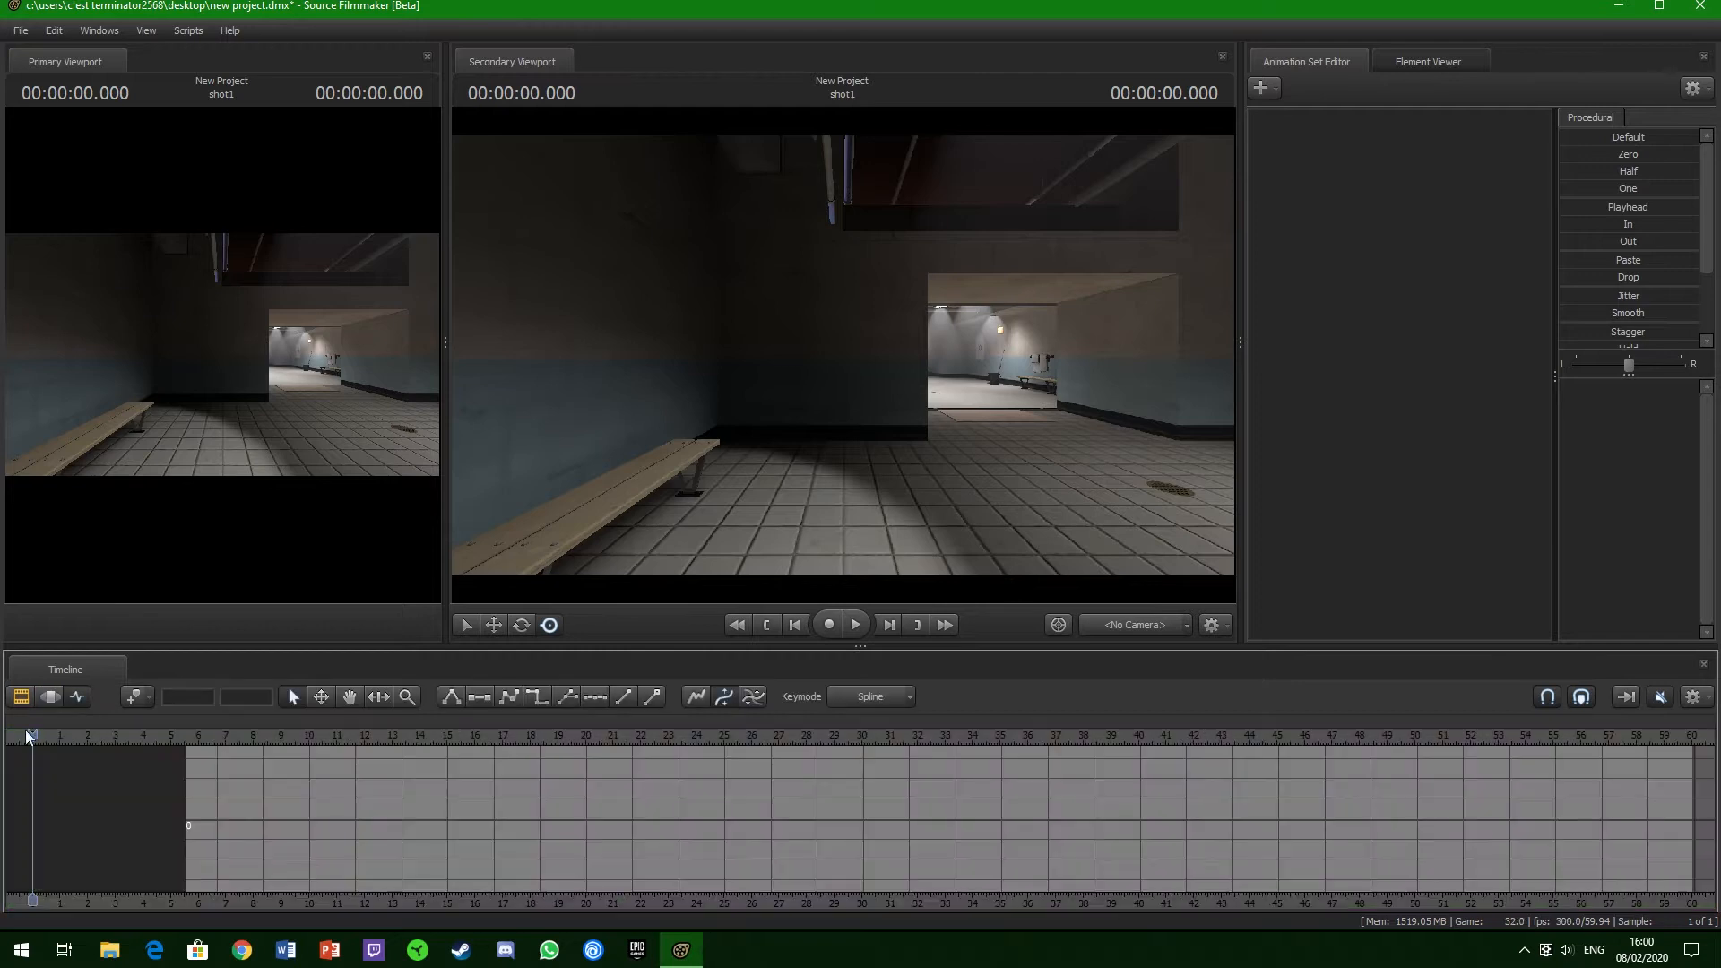
click(50, 698)
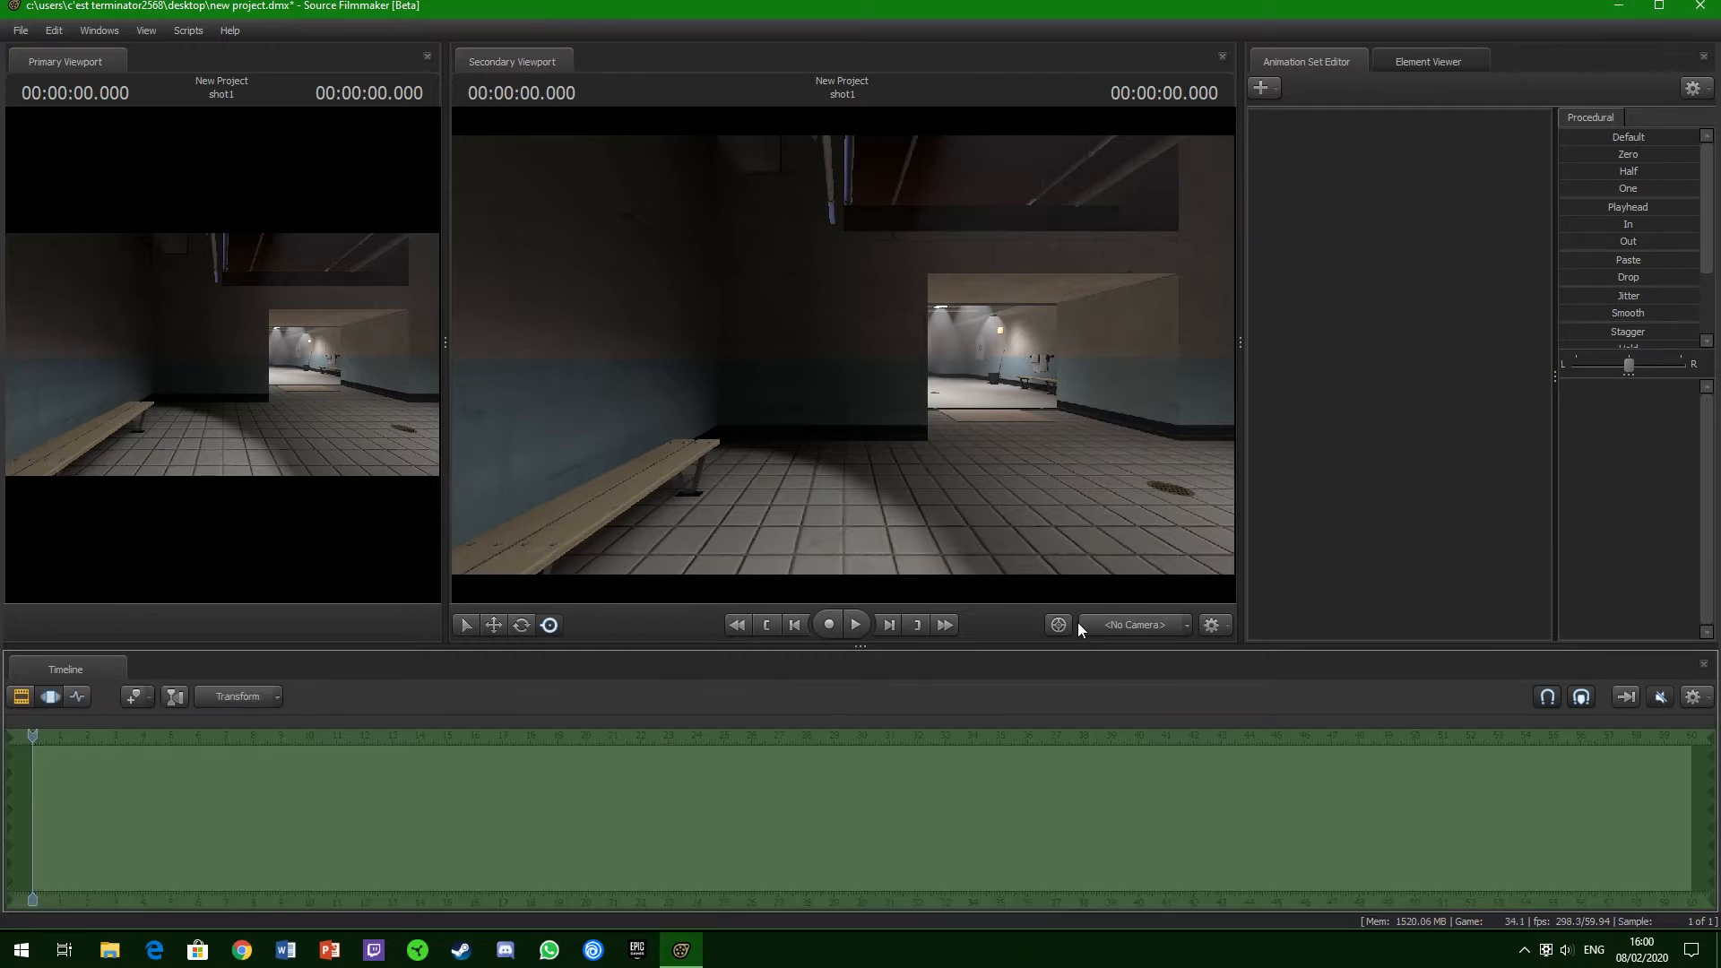
- Fly the work camera out of the tiled room and around the outdoor area between the red and blue bases
drag(993, 431, 1017, 502)
key(w)
key(w)
key(w)
key(w)
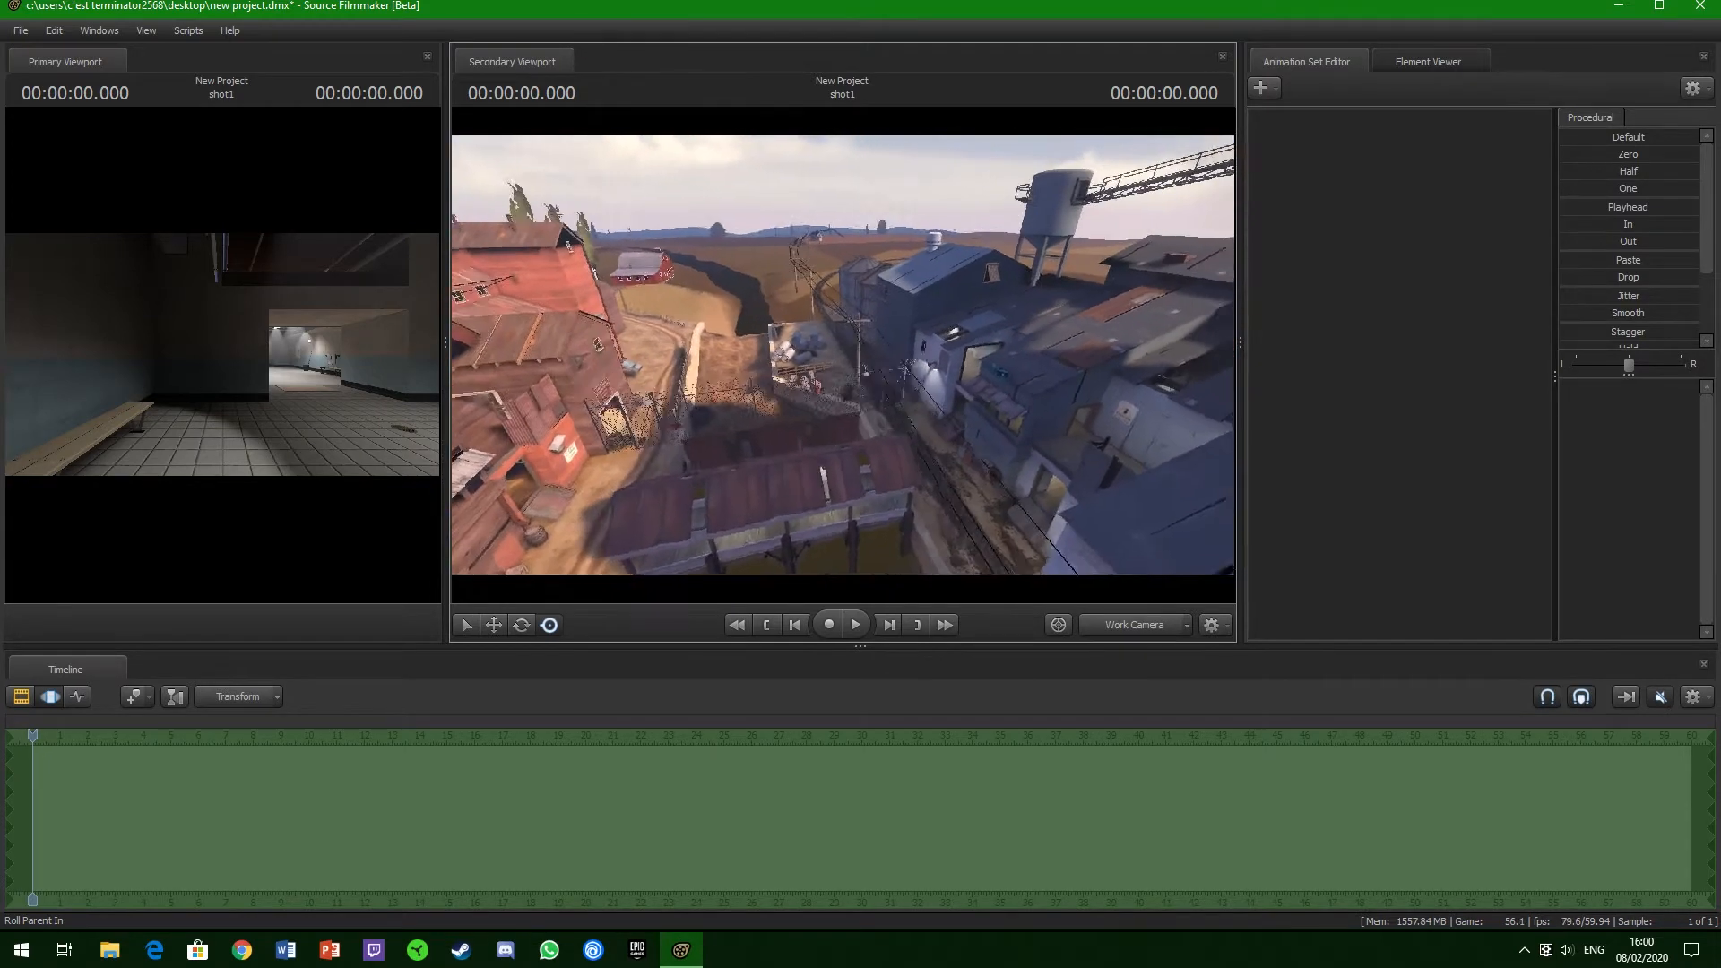
key(a)
drag(1017, 502, 1071, 500)
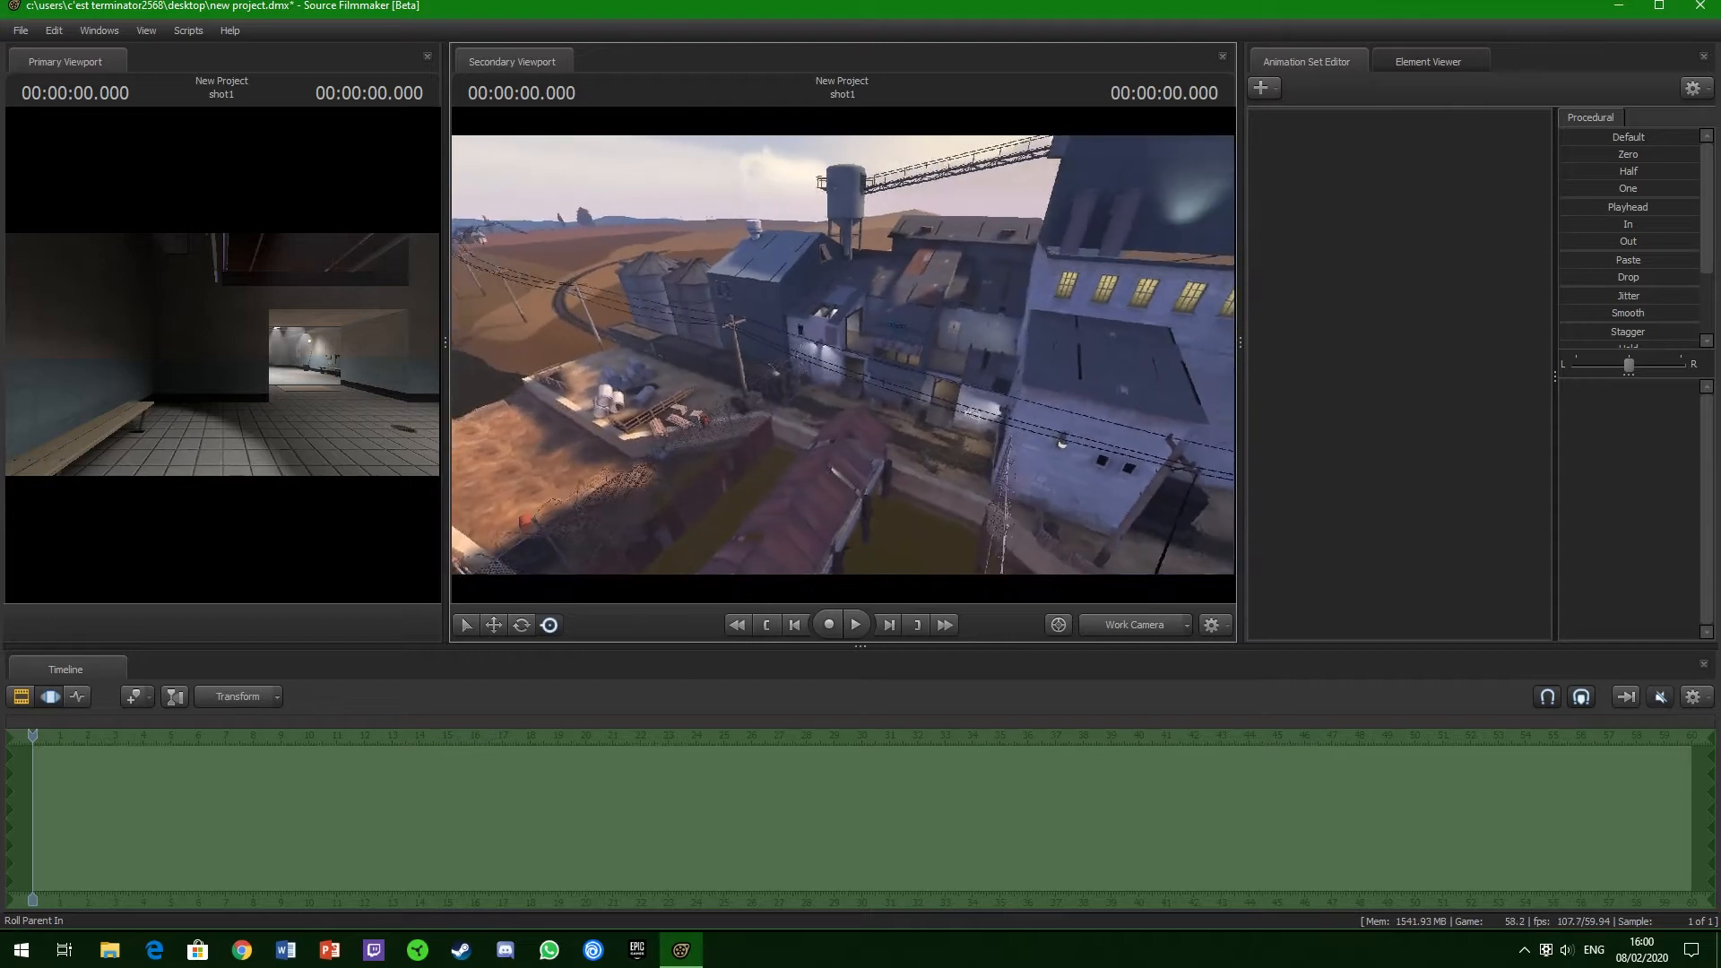
key(a)
drag(843, 354, 1084, 367)
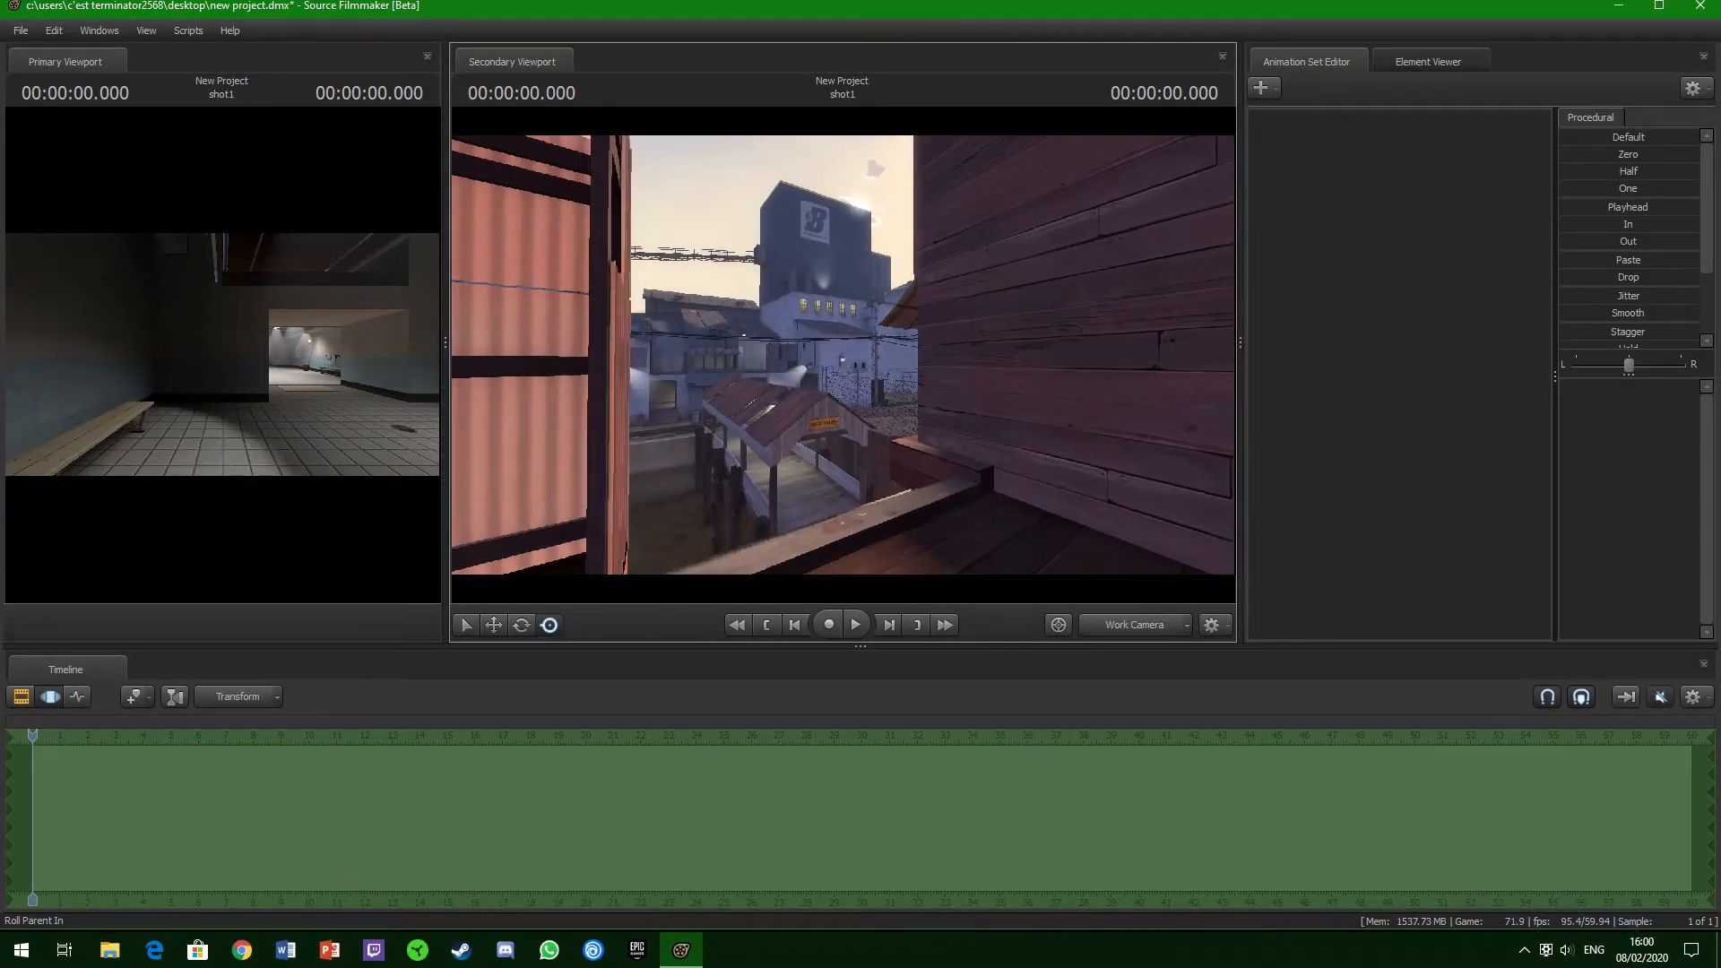
- Position the work camera over the bridge roof so it frames the front of the red building
key(w)
drag(842, 355, 1142, 363)
key(s)
key(s)
drag(968, 269, 1097, 490)
drag(842, 355, 866, 150)
key(s)
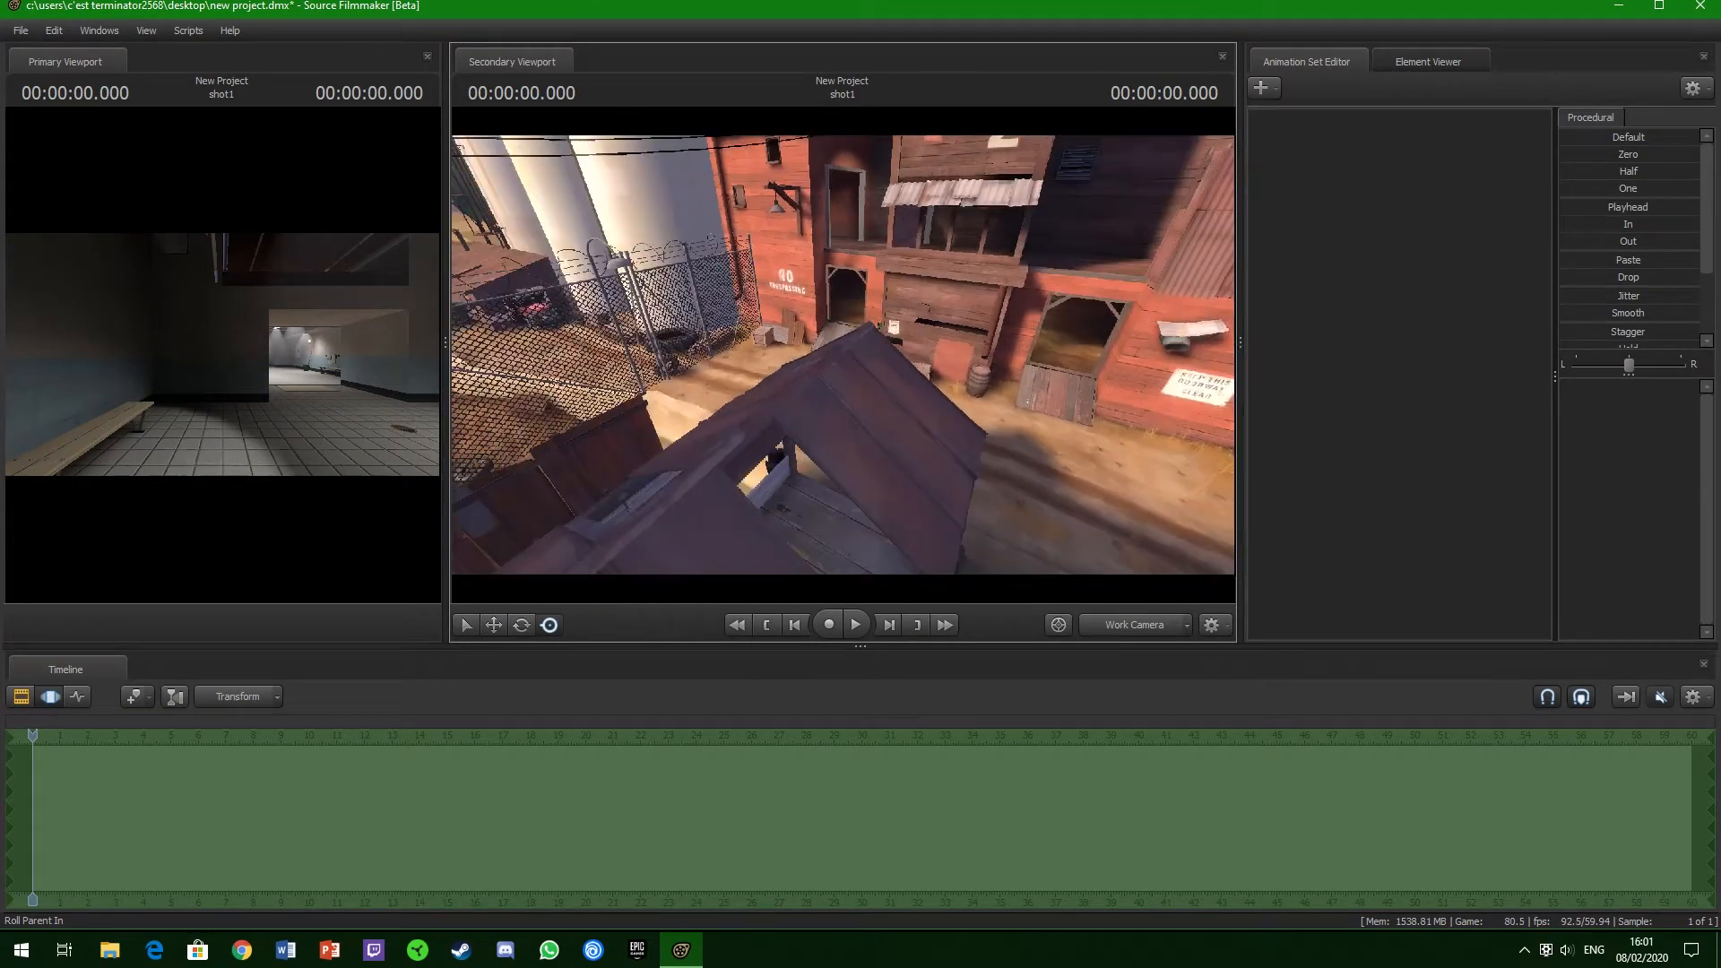
key(s)
key(a)
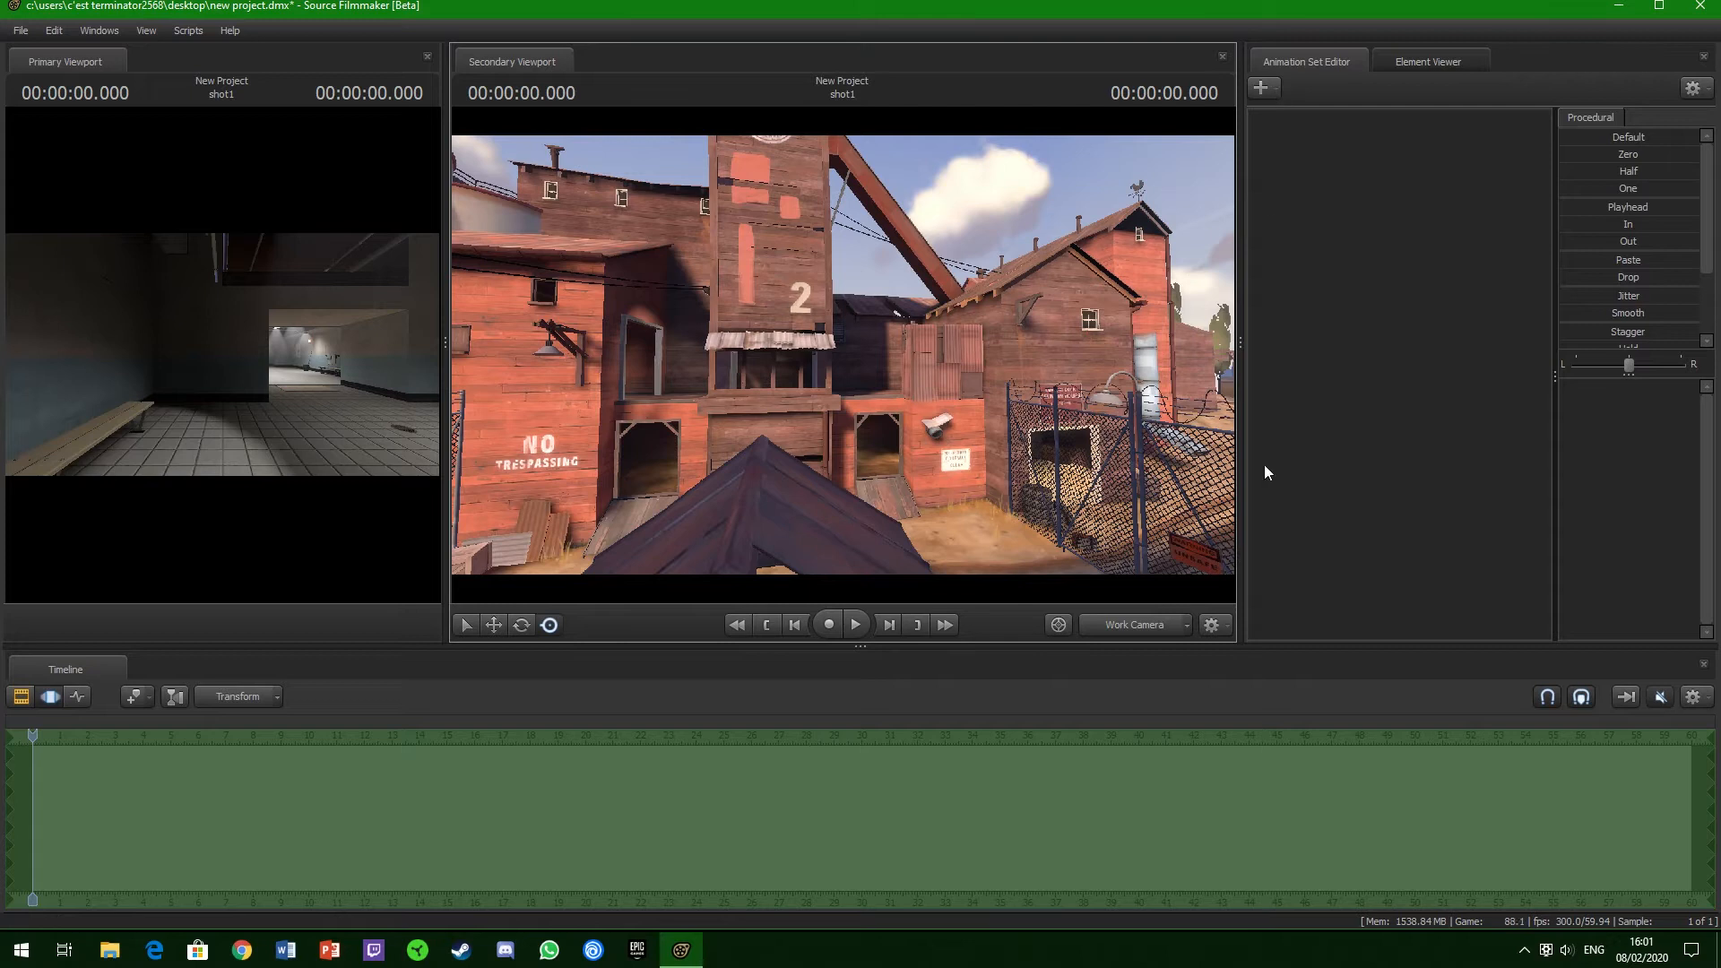
- Create a new scene camera at the current view of the red building
click(1187, 626)
mouse_move(1225, 693)
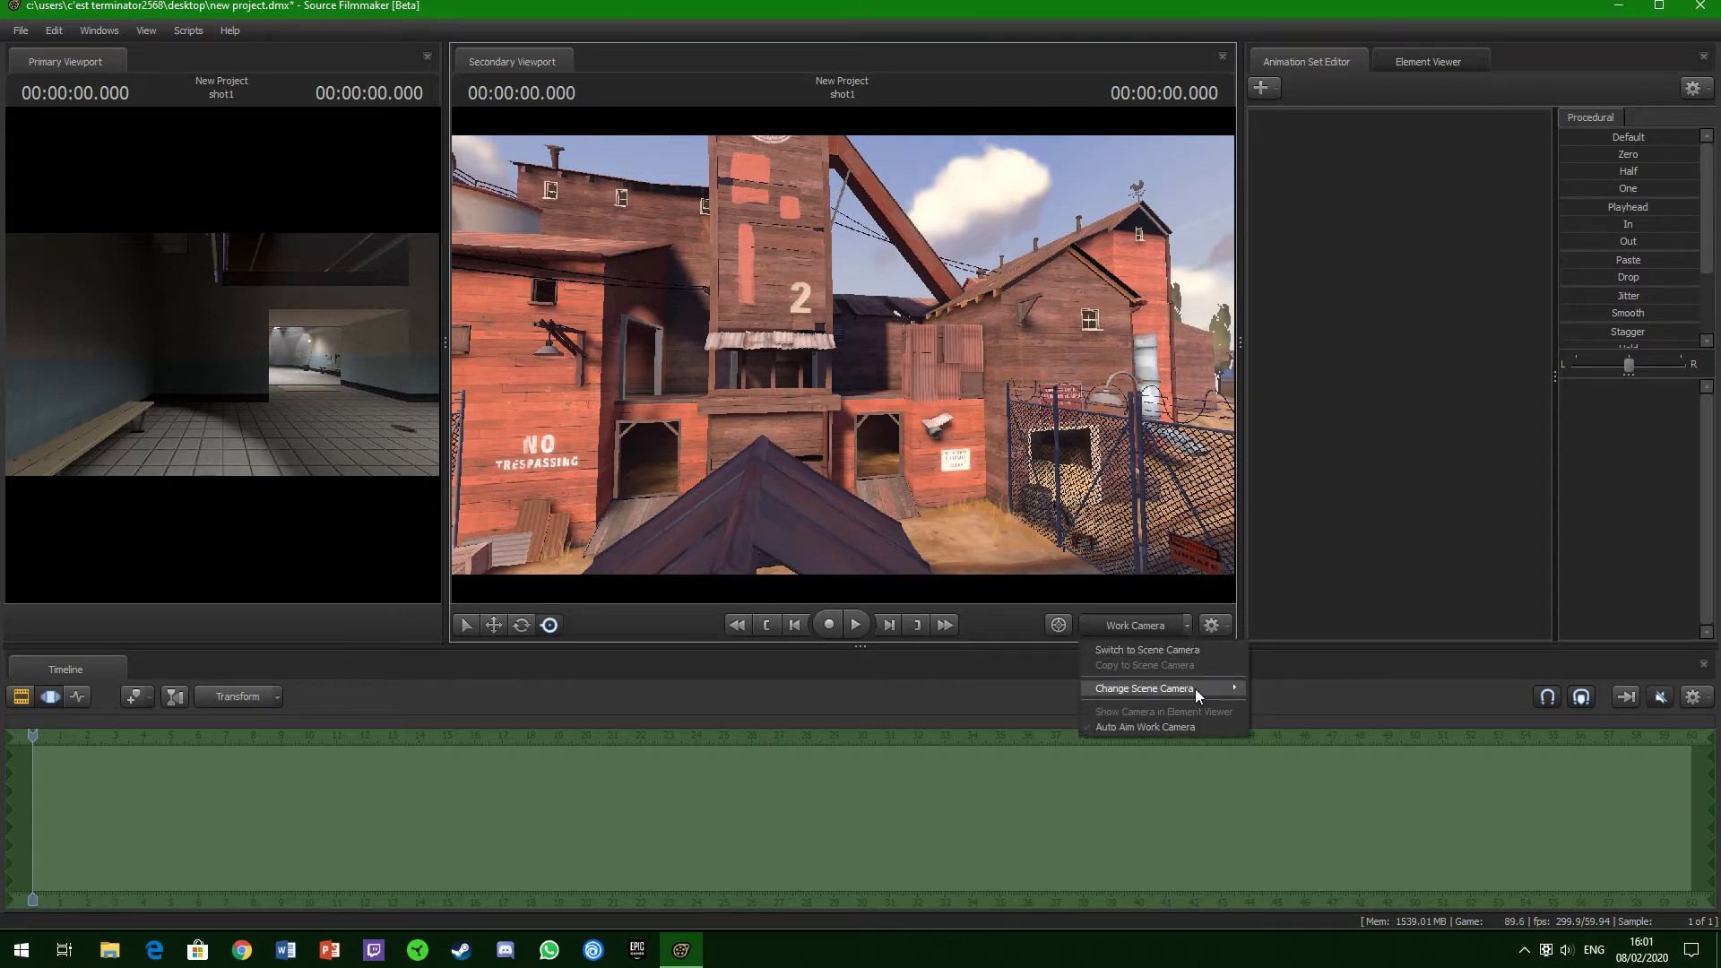
click(1290, 691)
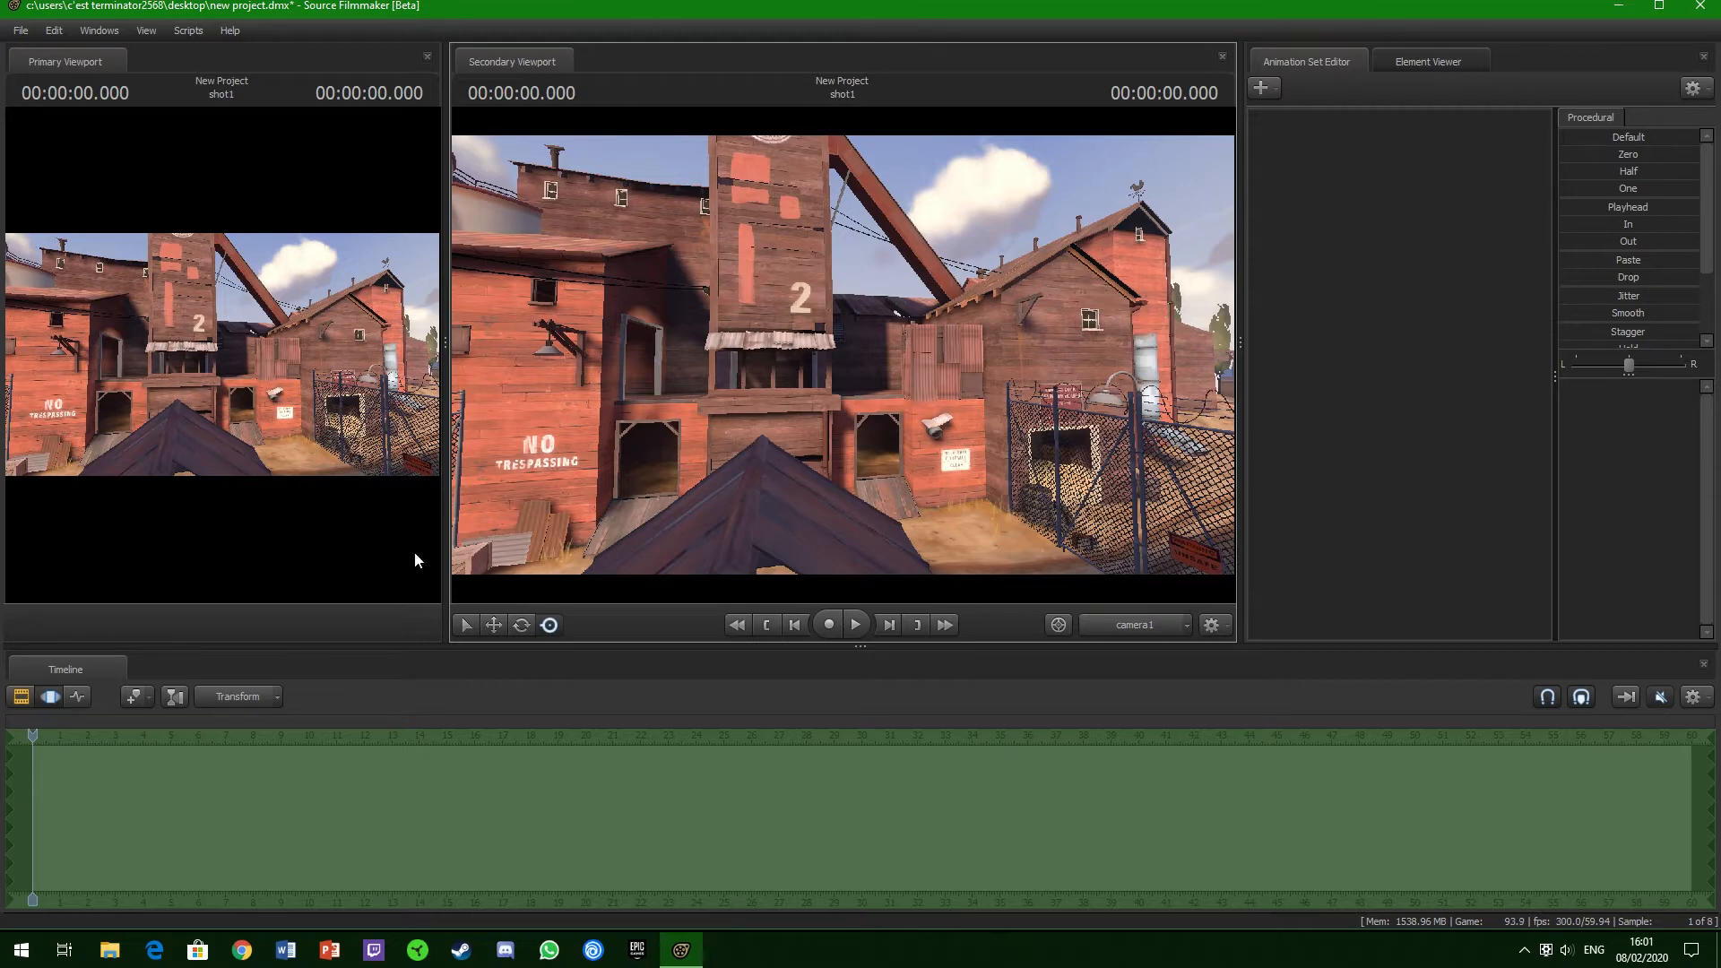
- Switch back to the work camera and move it back and aside from the new scene camera
click(1126, 628)
drag(842, 355, 962, 344)
key(s)
key(d)
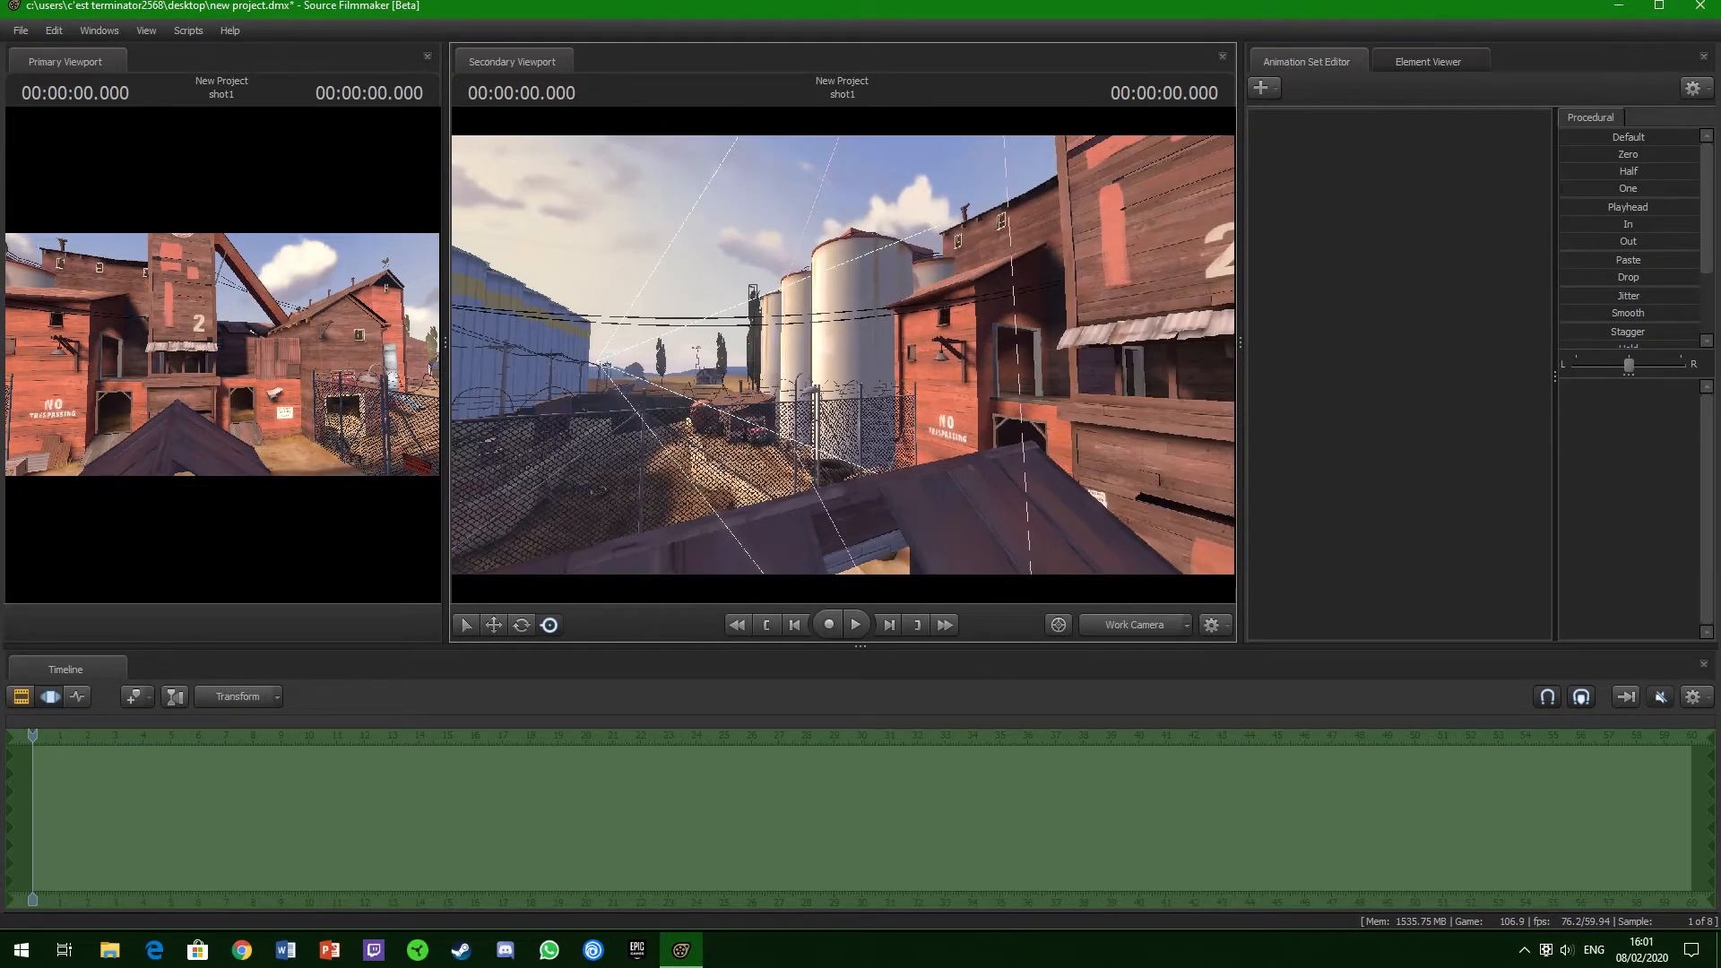
- Start an animation set for a new model and browse the model list filtered by "soldier player"
click(1260, 90)
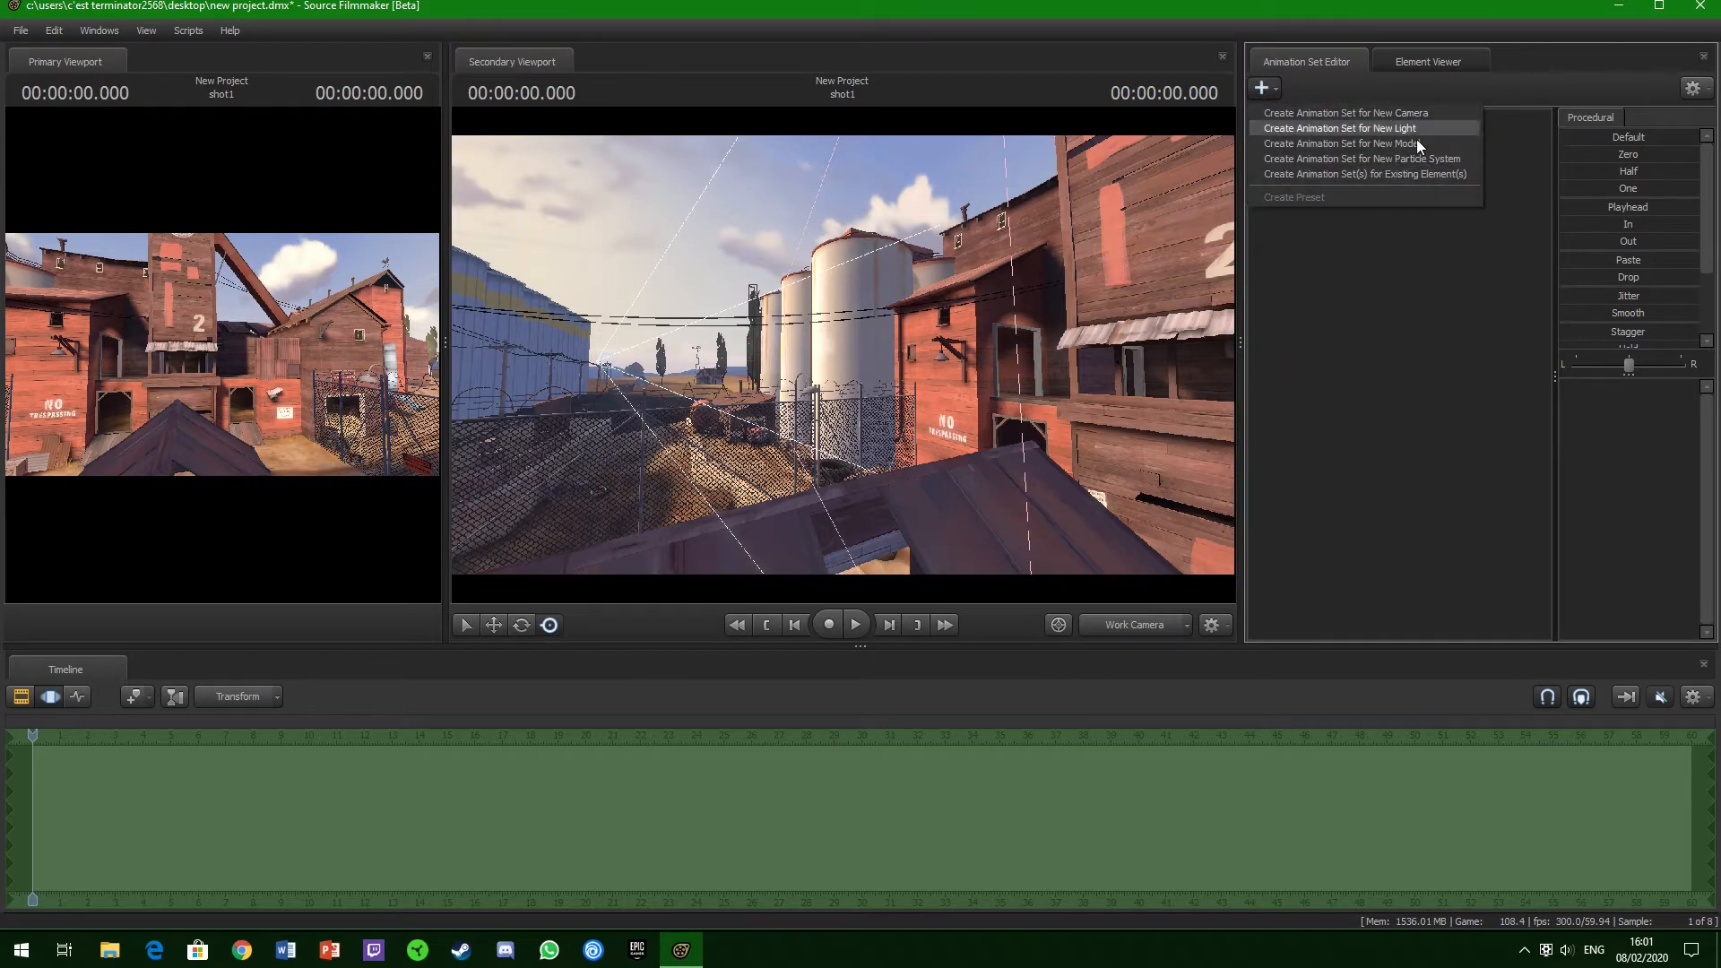
click(1363, 144)
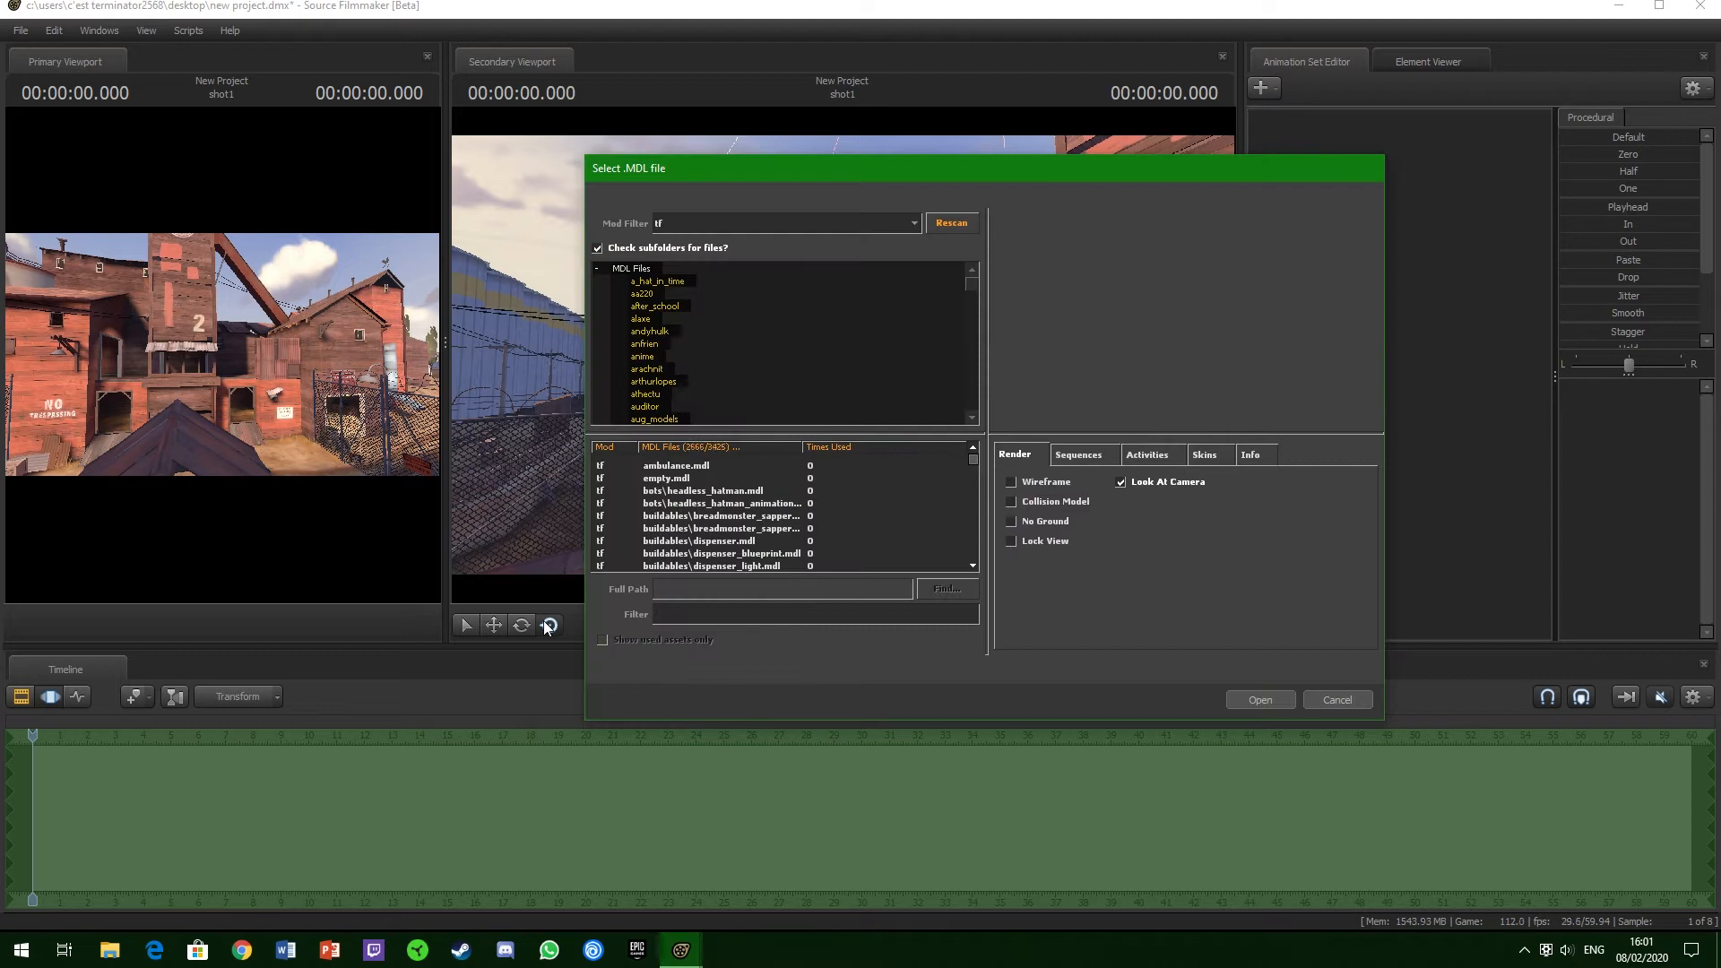
text(s)
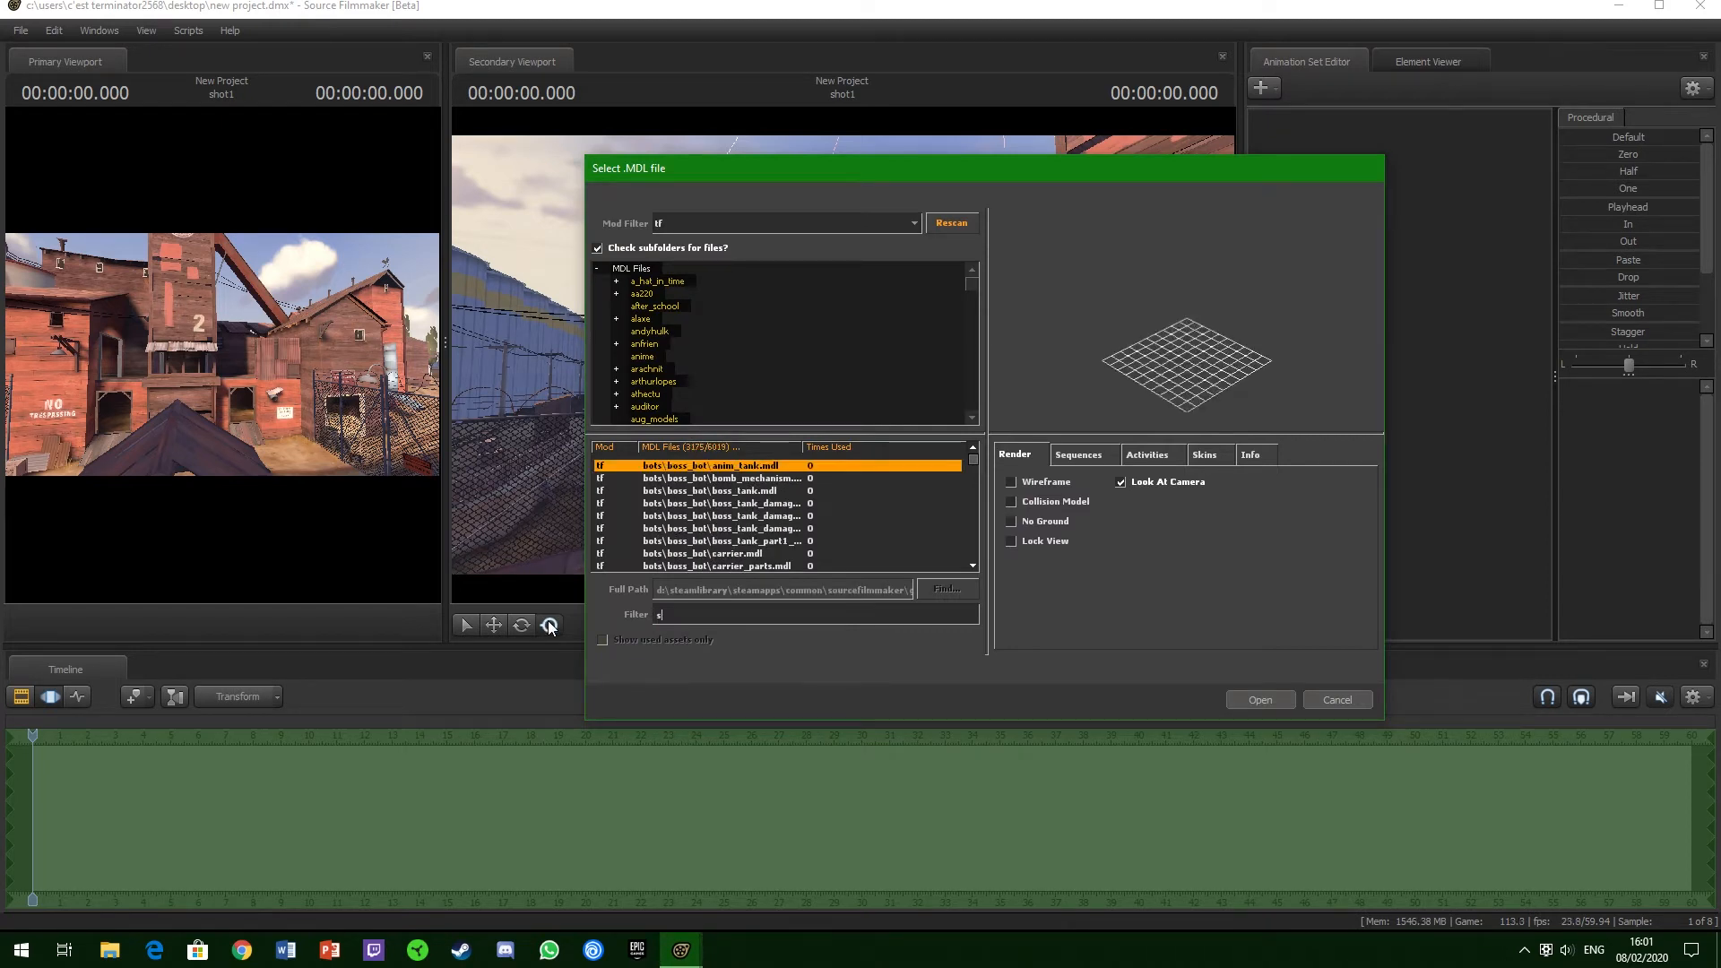
text(oldier)
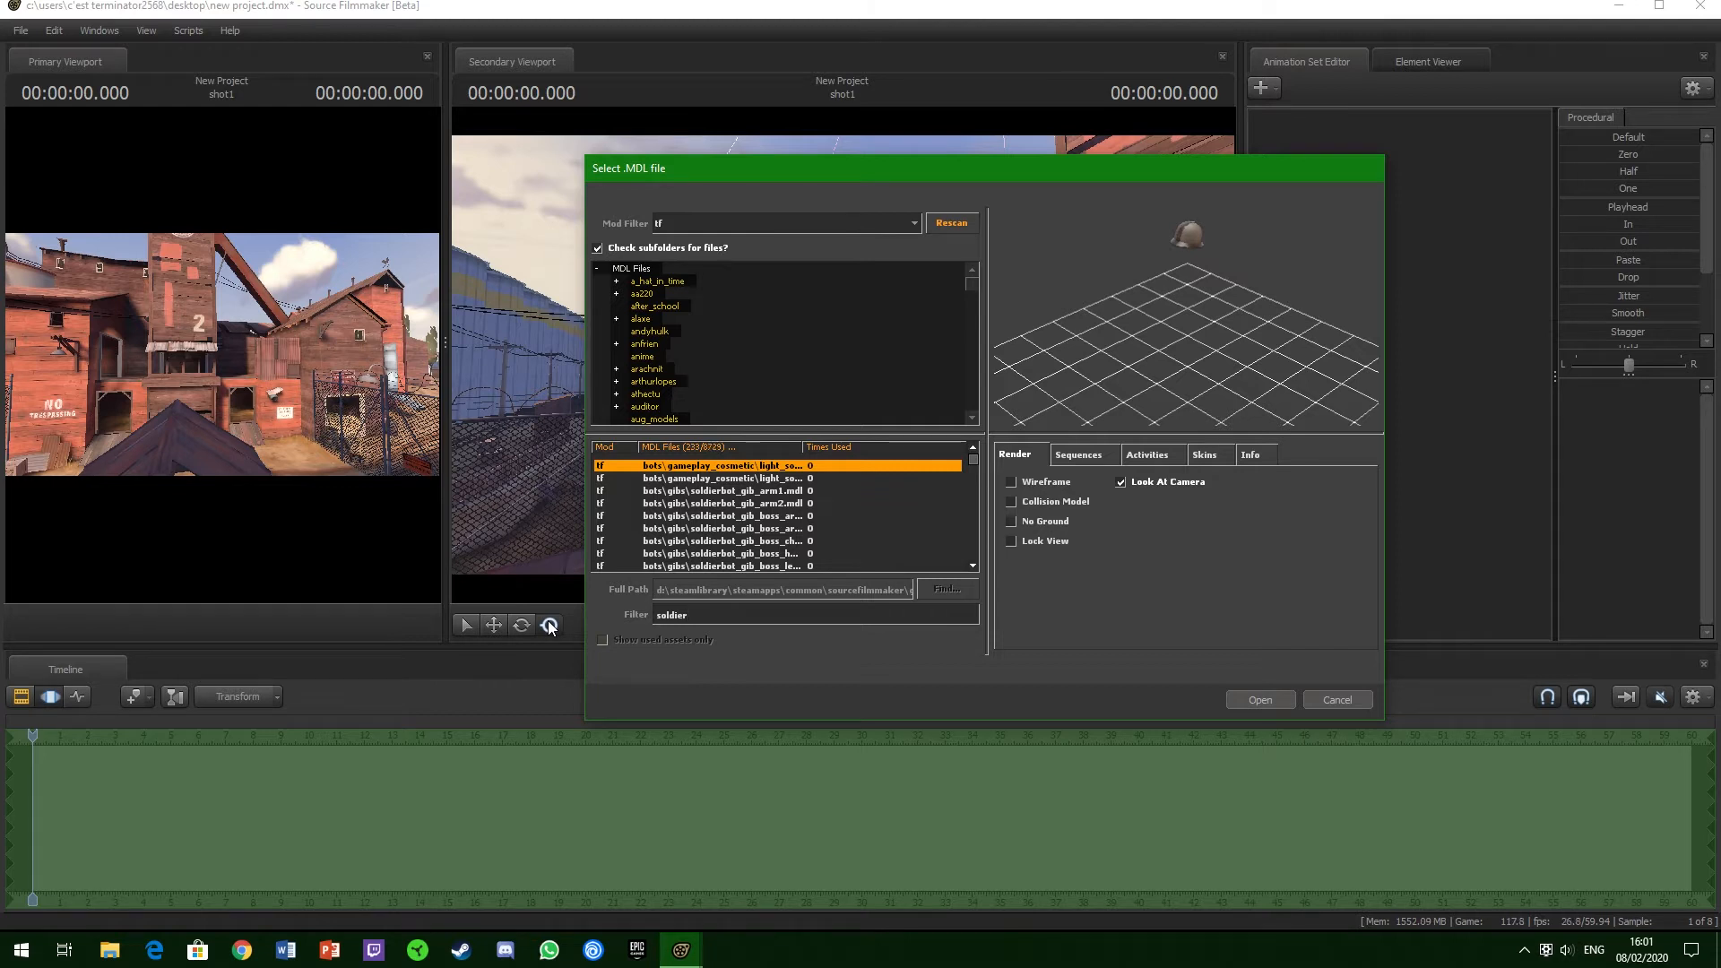
text( player)
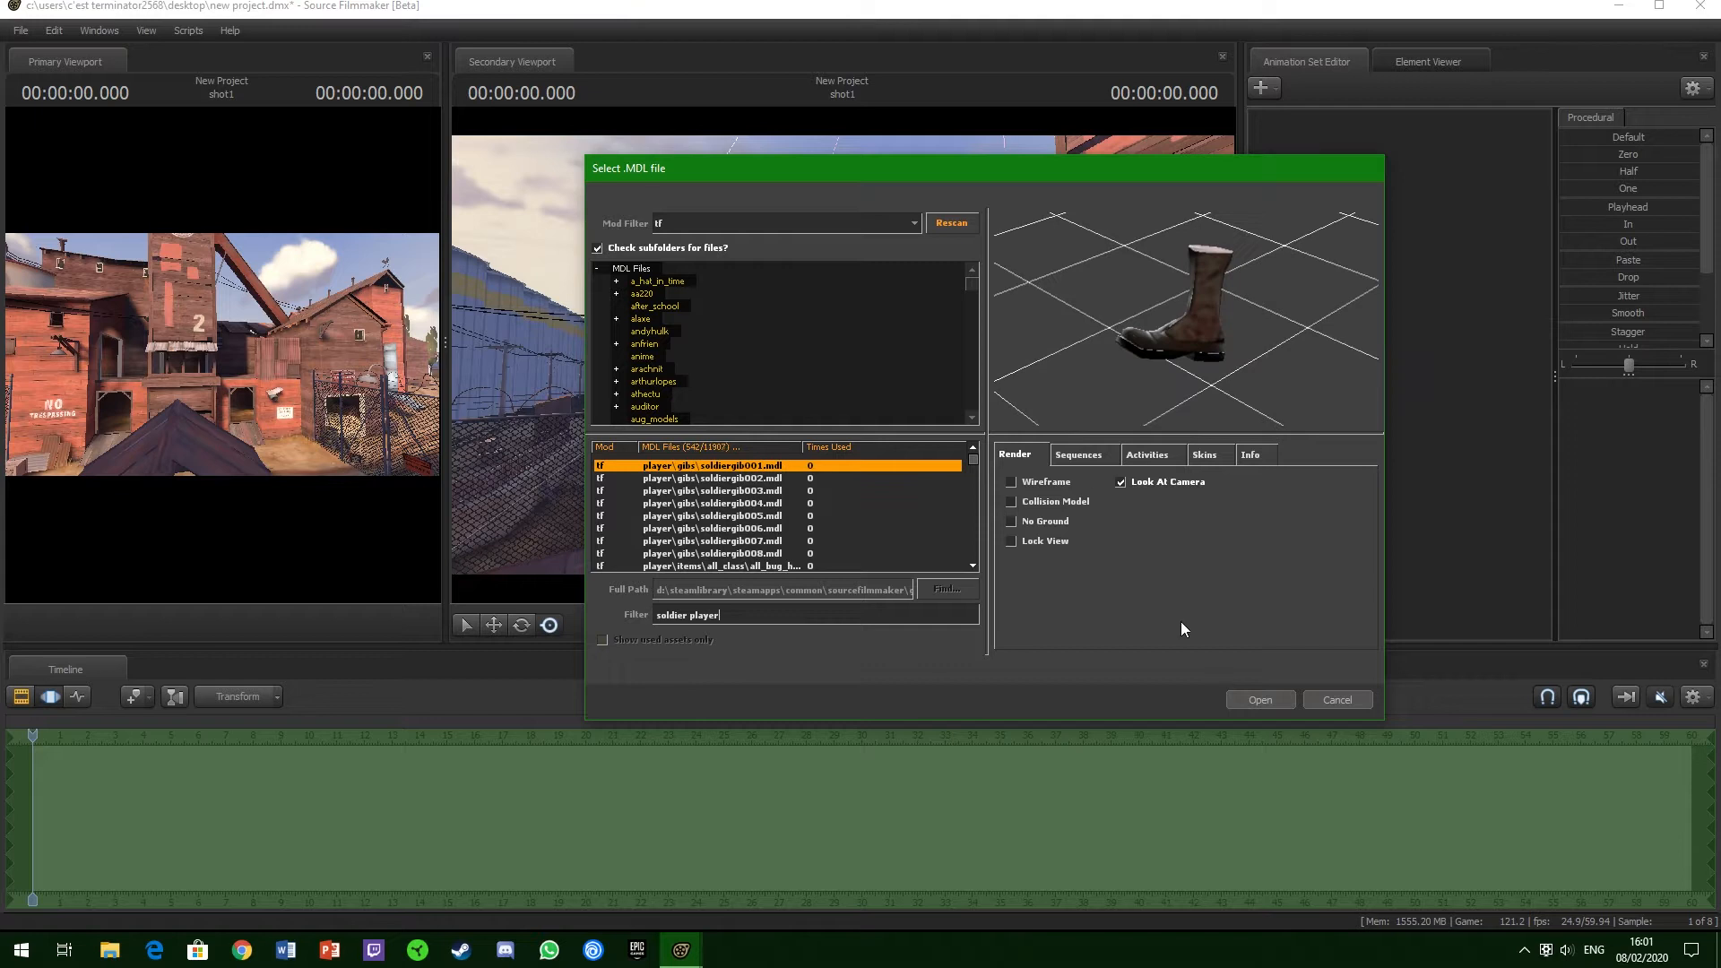
scroll(817, 520, down, 1)
scroll(799, 552, down, 2)
scroll(800, 552, down, 3)
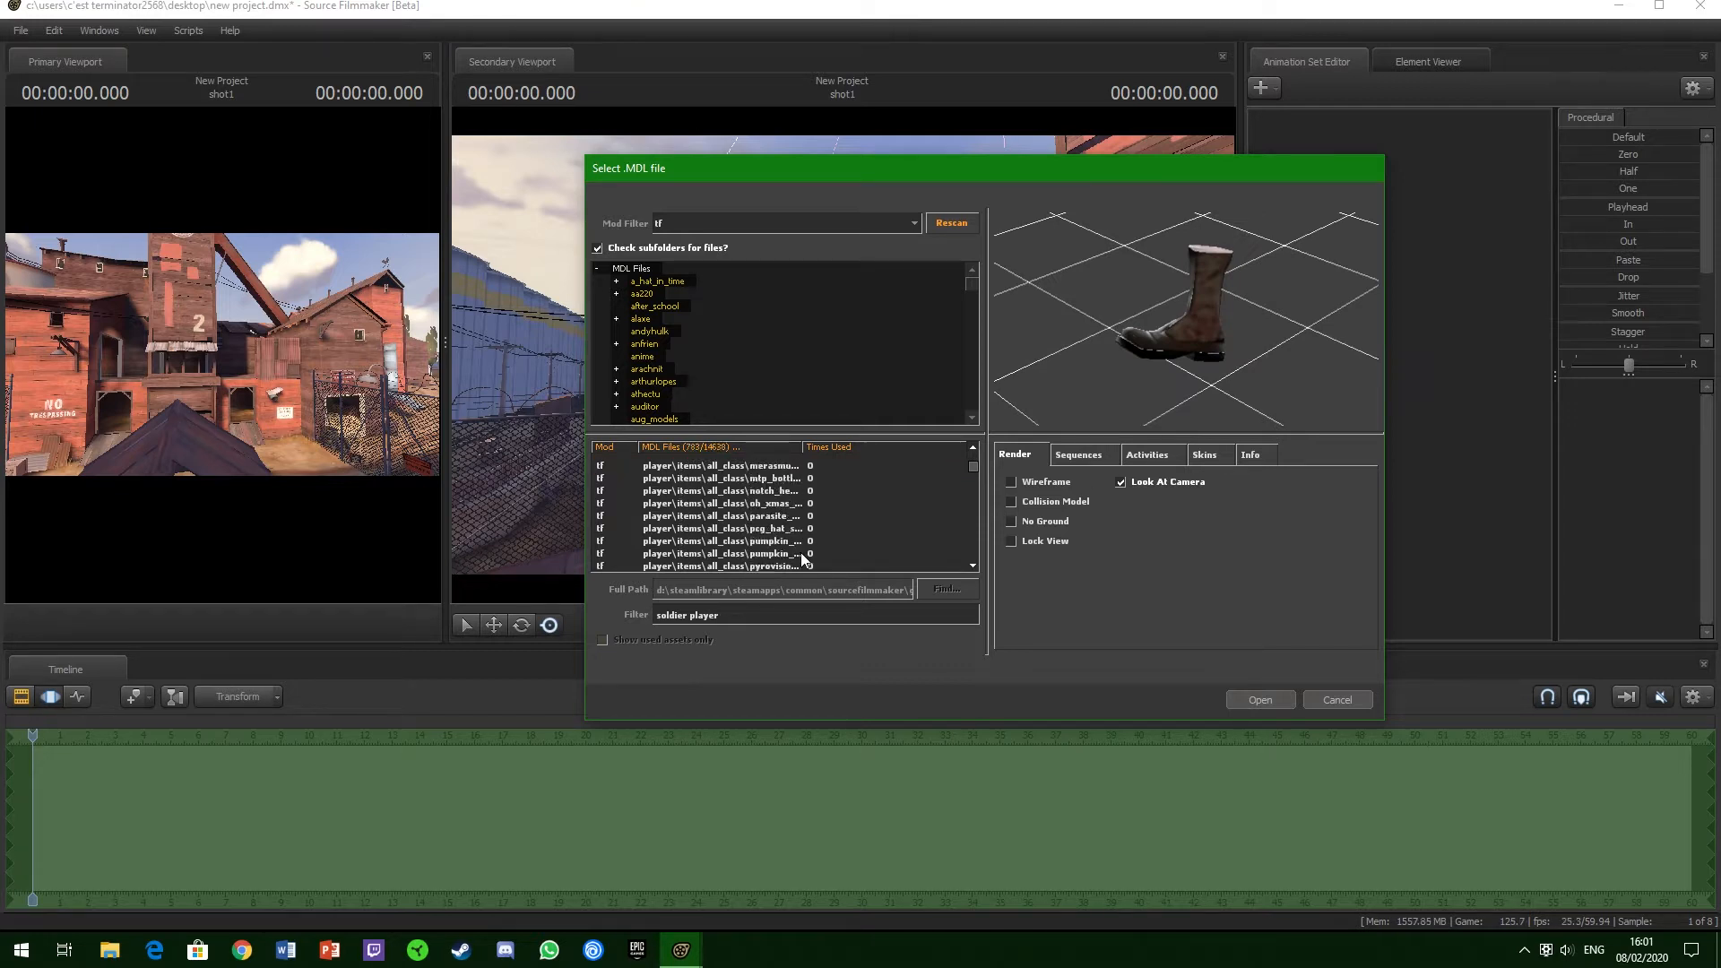
scroll(799, 552, down, 1)
- Replace the model filter text with "player/so"
drag(830, 614, 691, 611)
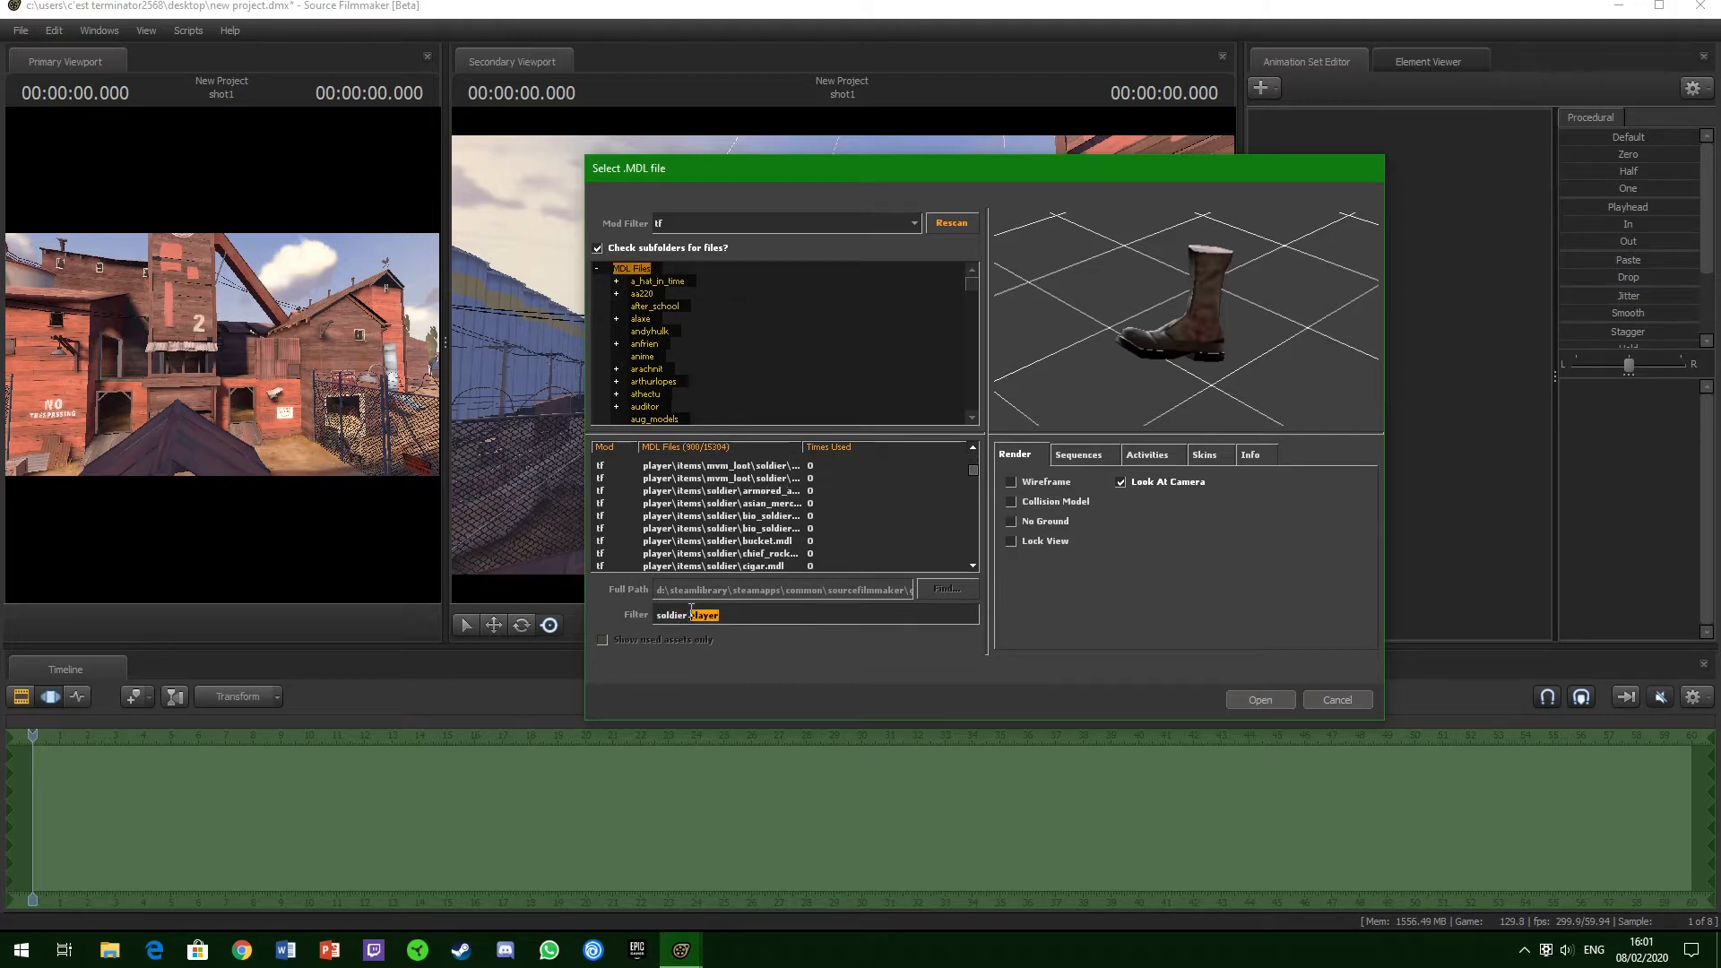
key(BackSpace)
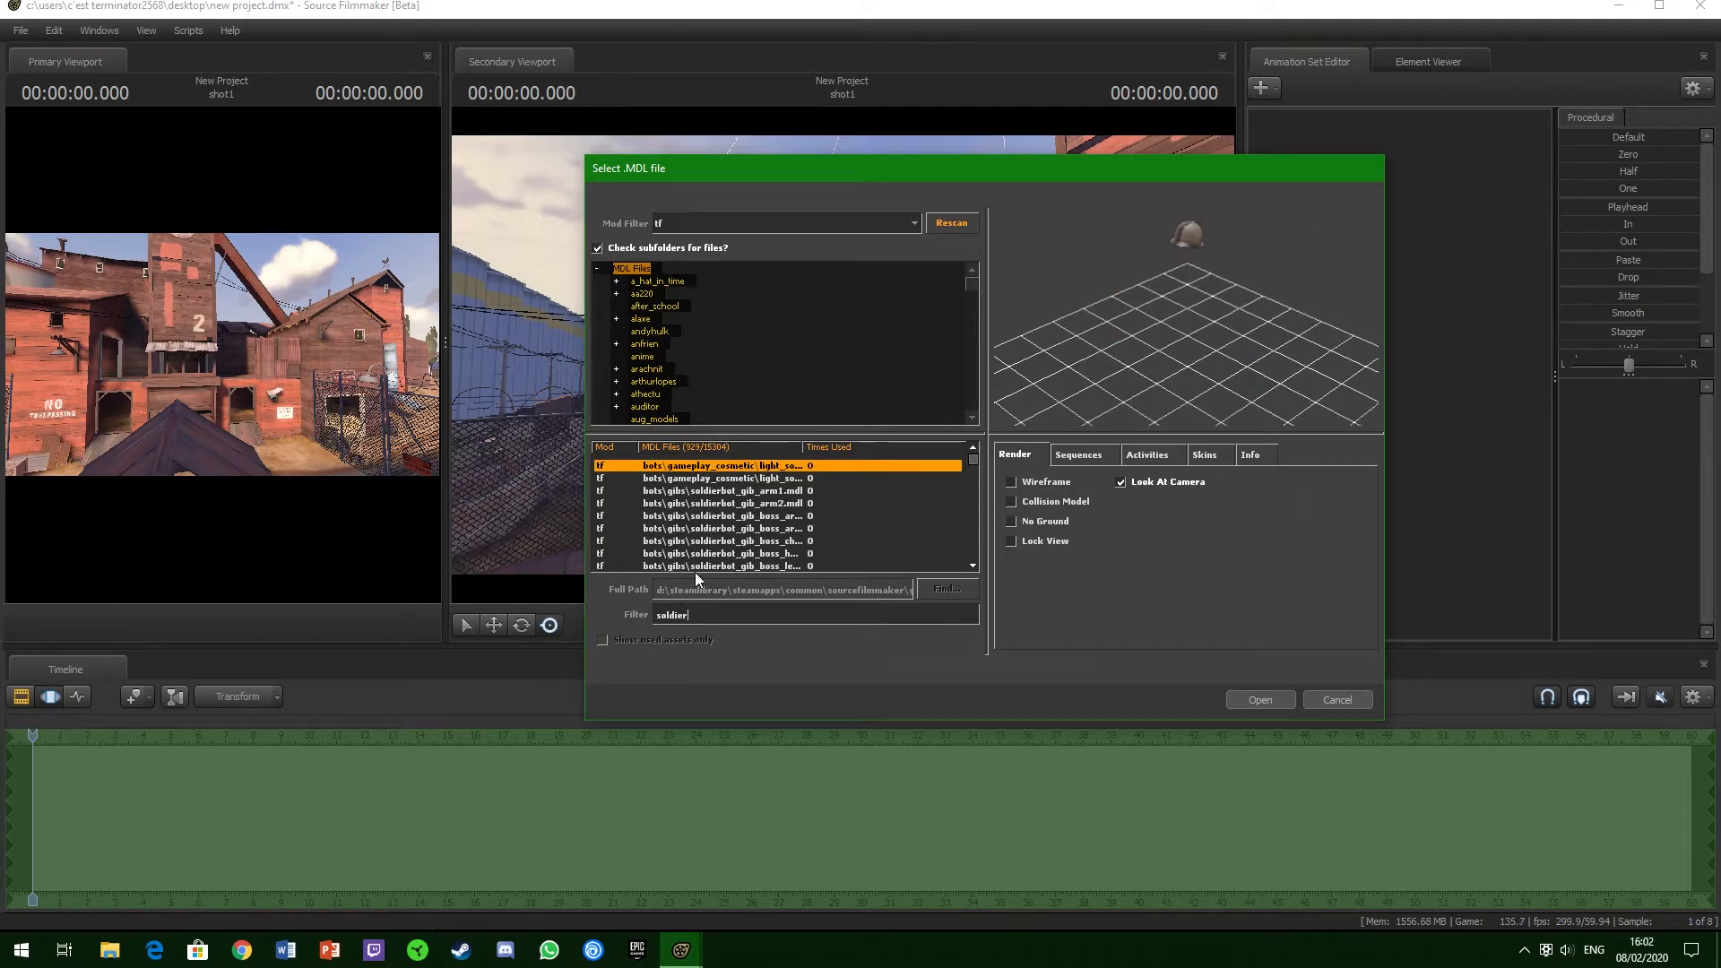
key(BackSpace)
key(BackSpace)
key(BackSpace)
key(BackSpace)
key(BackSpace)
key(BackSpace)
key(BackSpace)
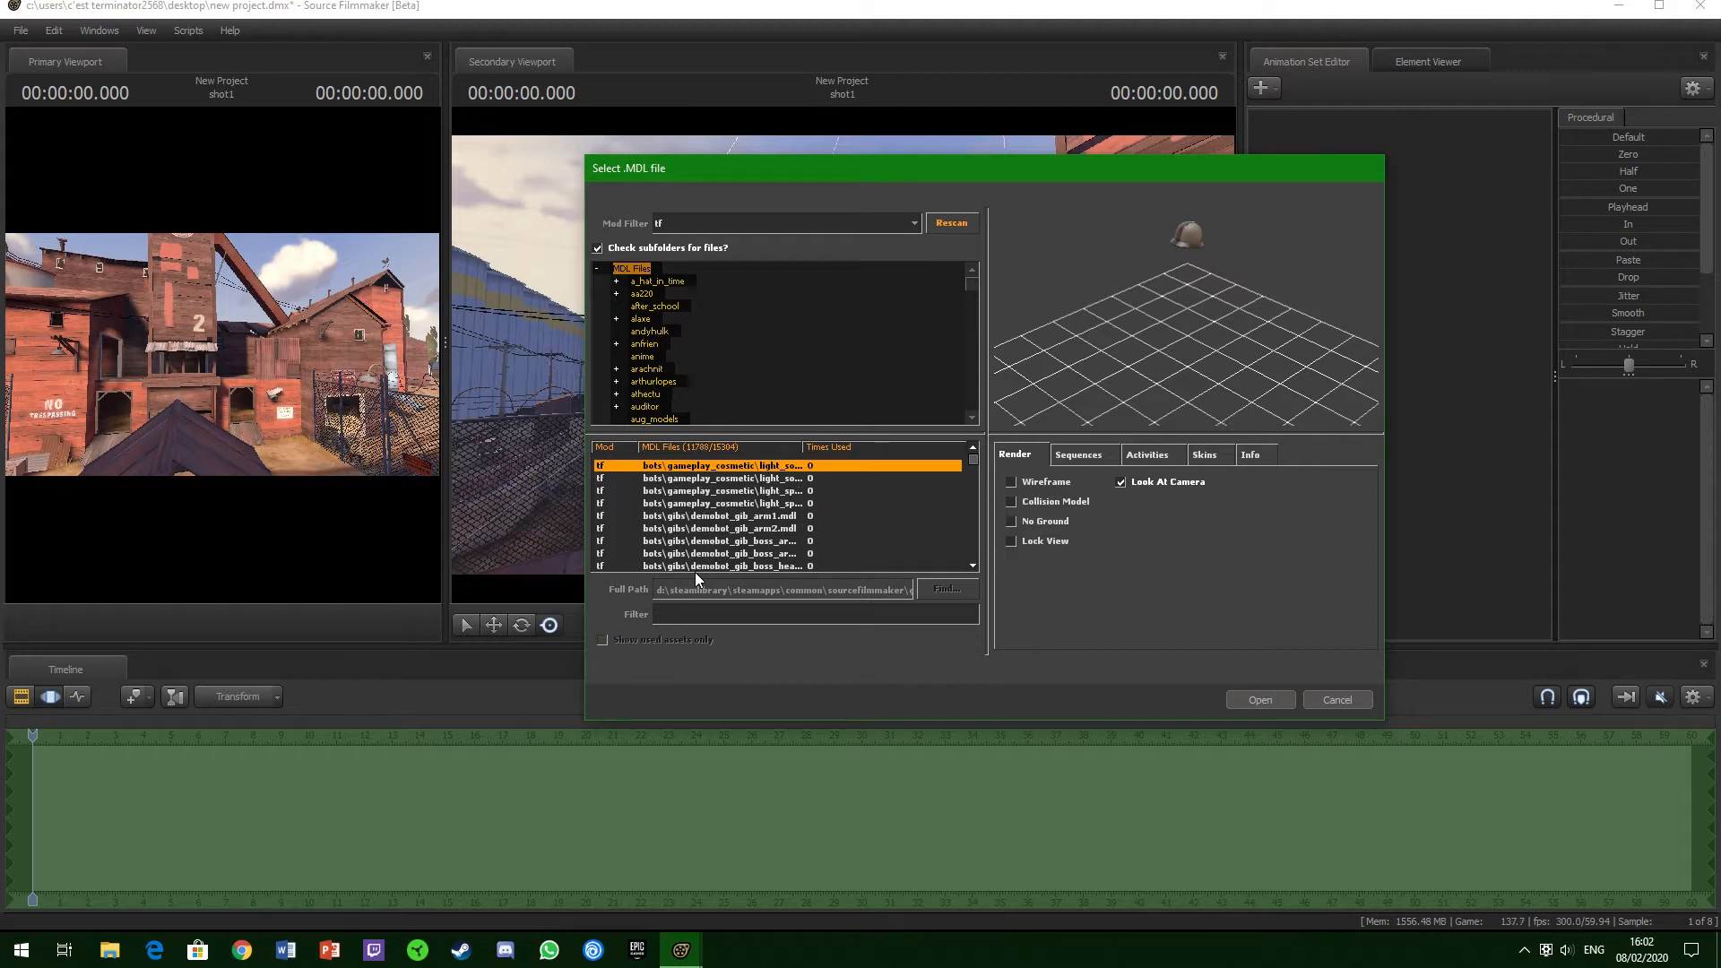
text(player)
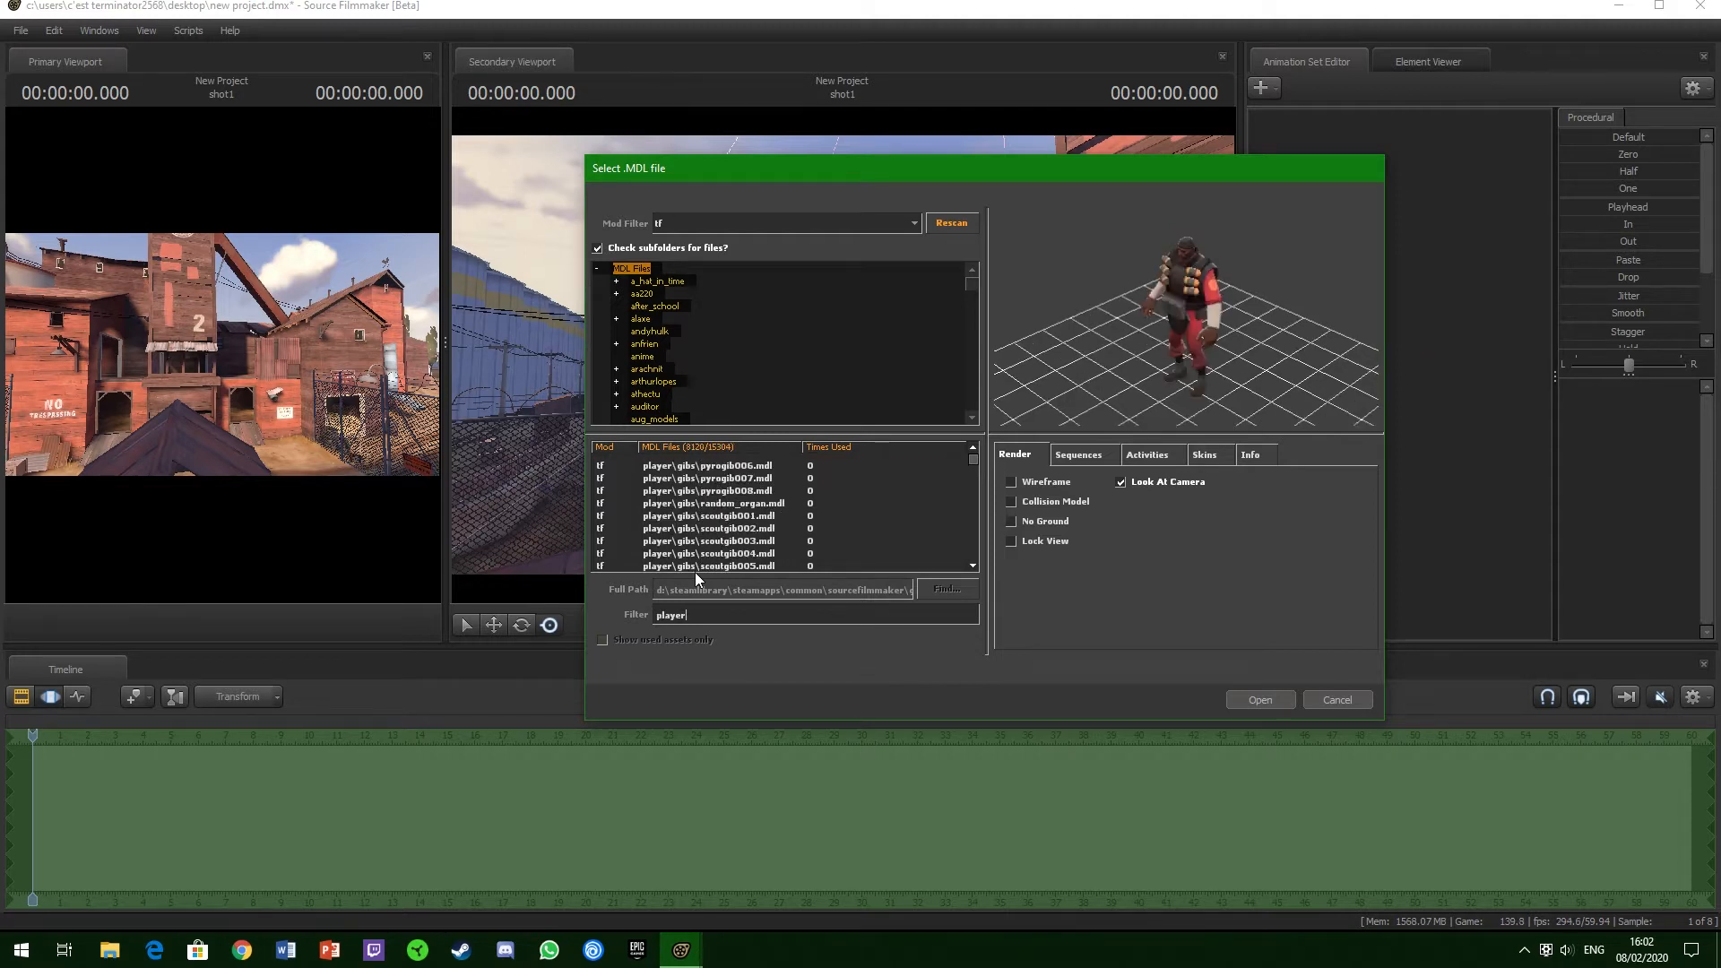
text(/so)
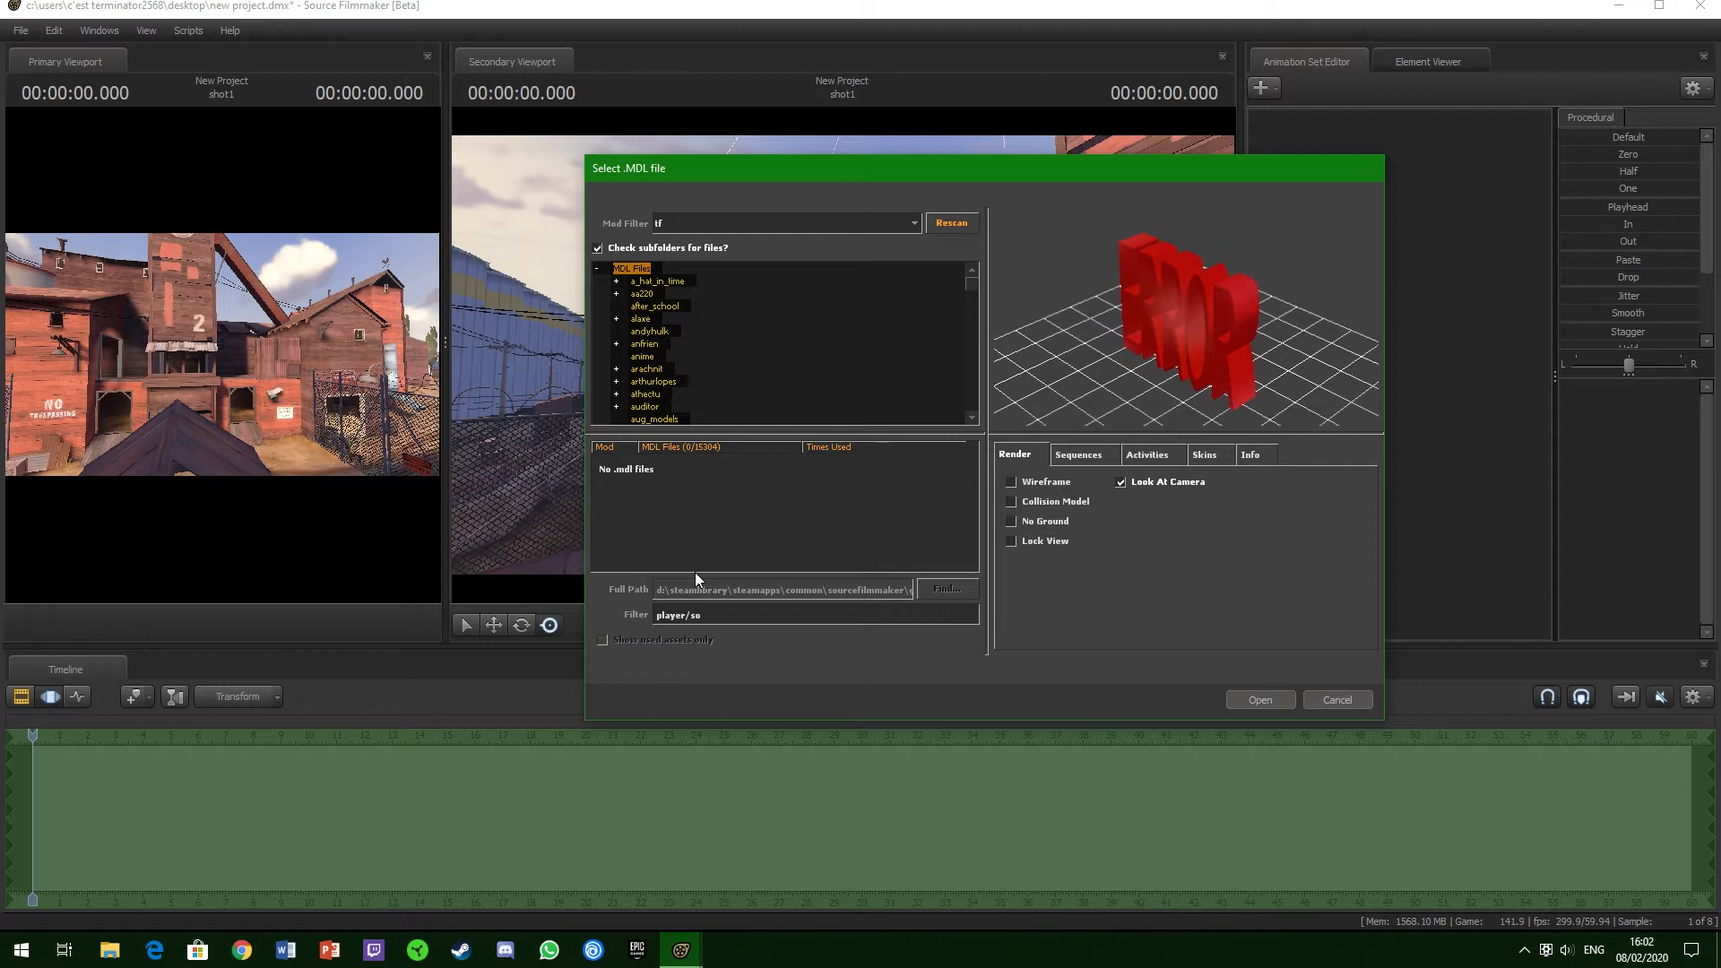
- Correct the model filter text to "player\sol"
key(BackSpace)
key(BackSpace)
key(BackSpace)
key(BackSpace)
key(BackSpace)
key(BackSpace)
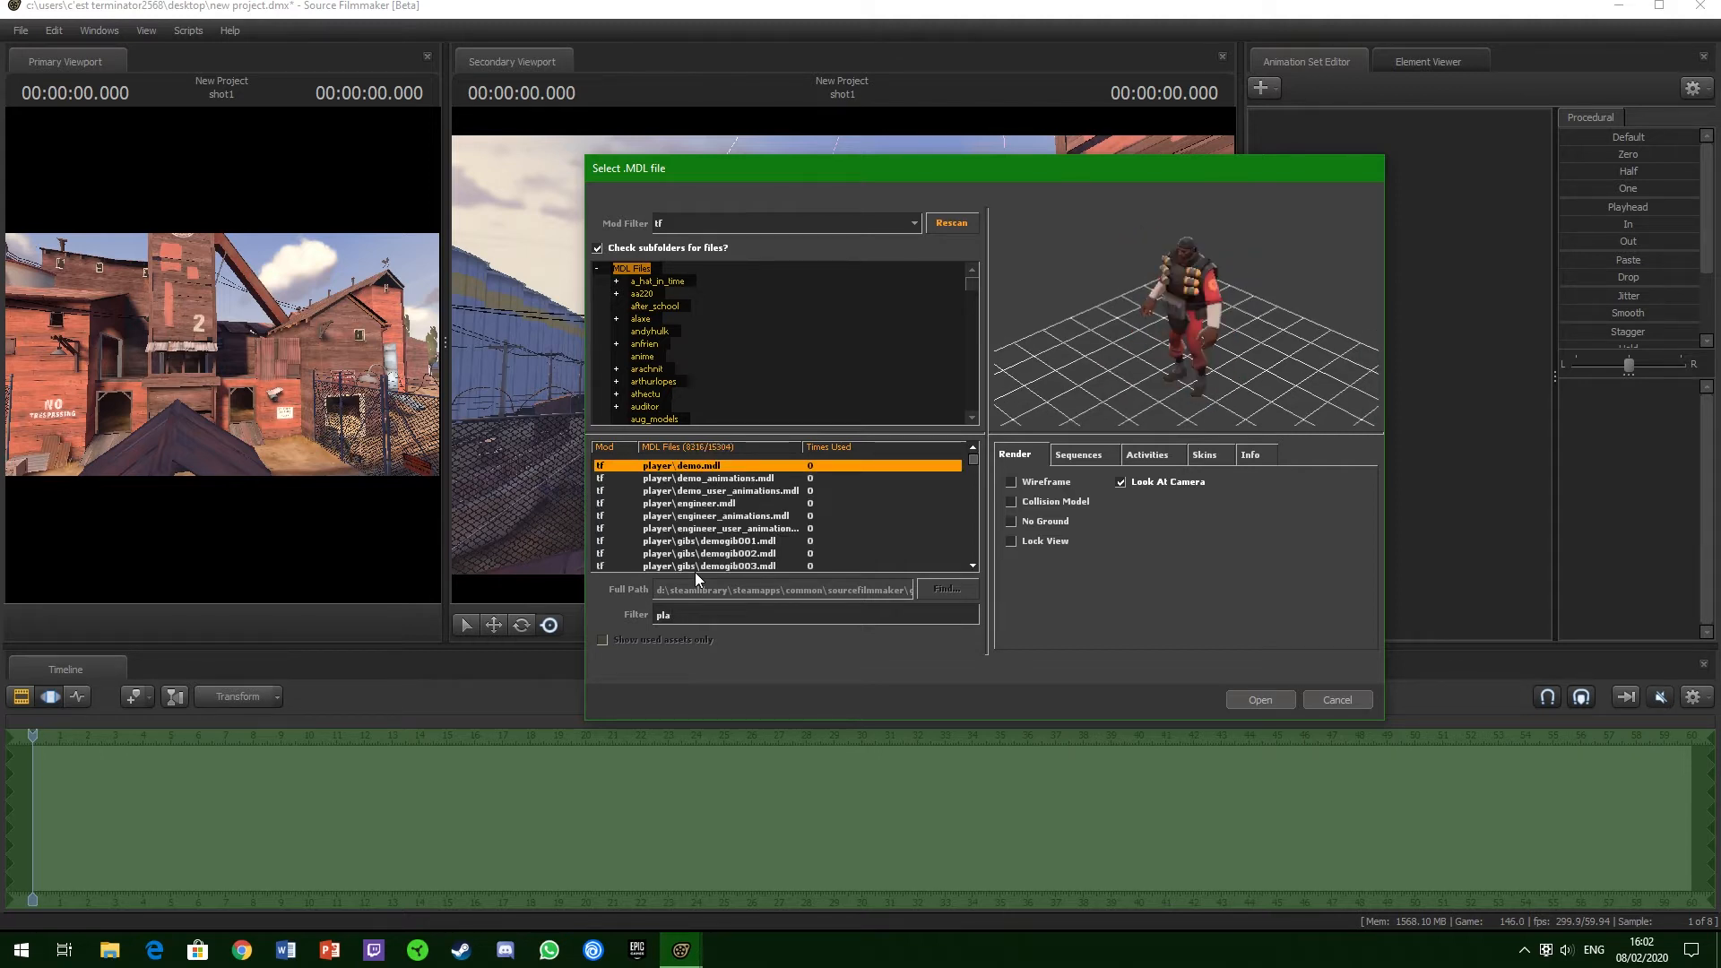
text(u)
key(BackSpace)
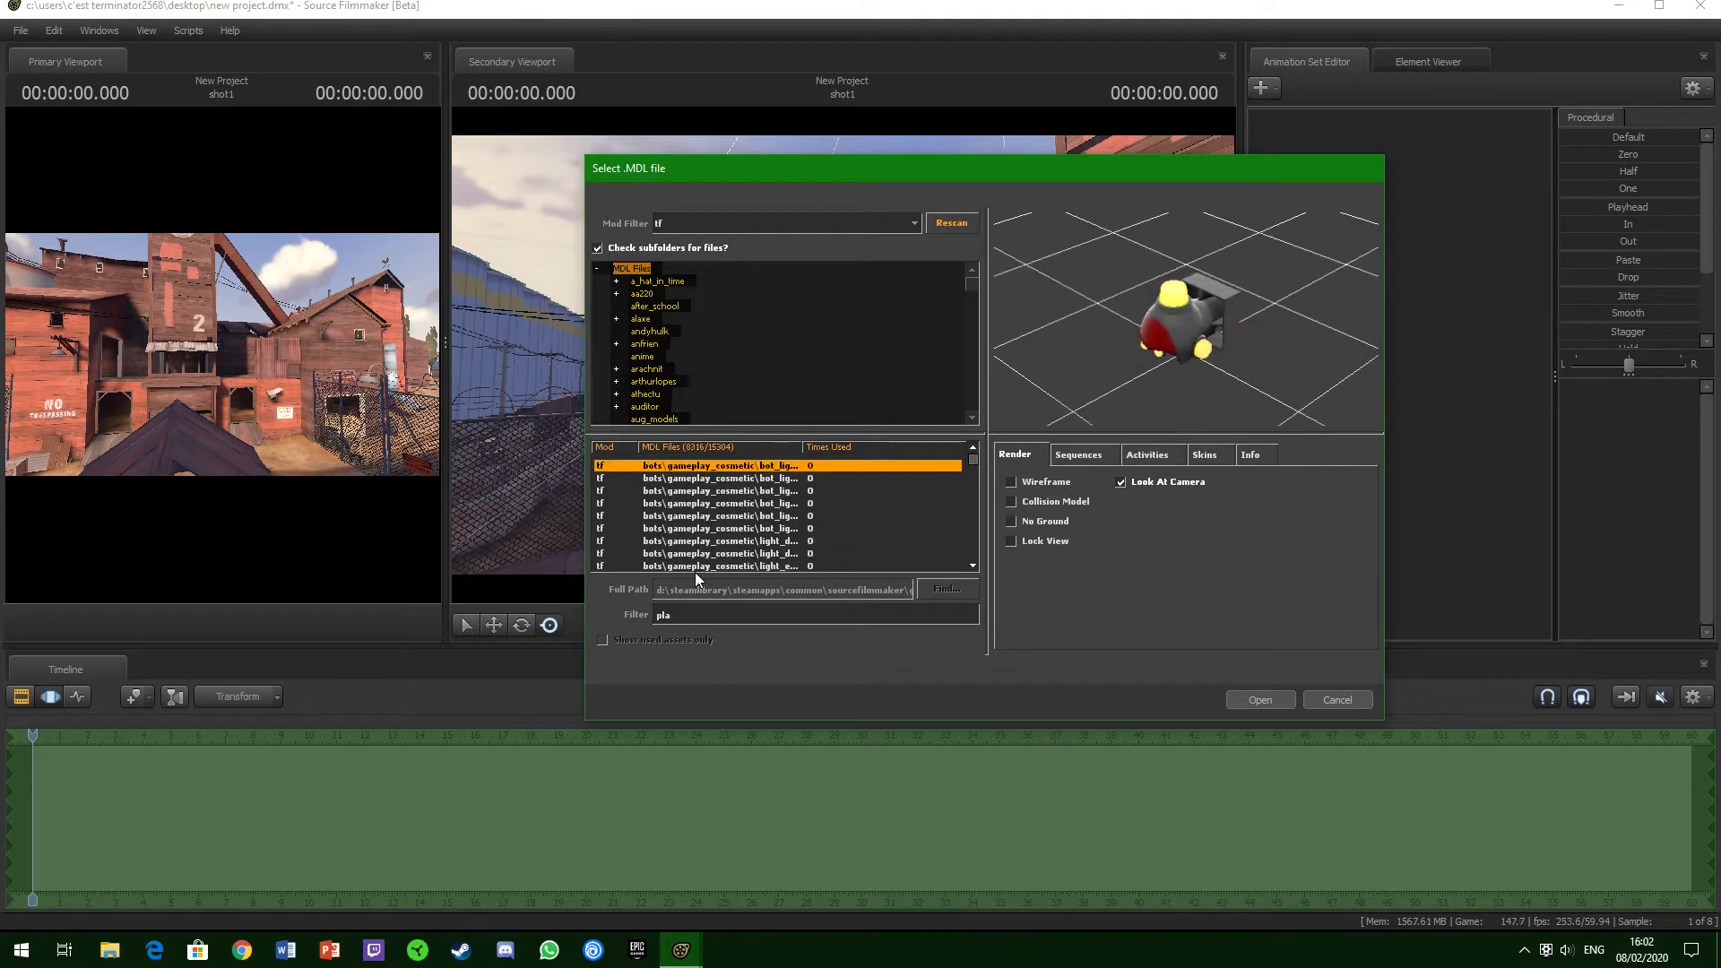
text(yer)
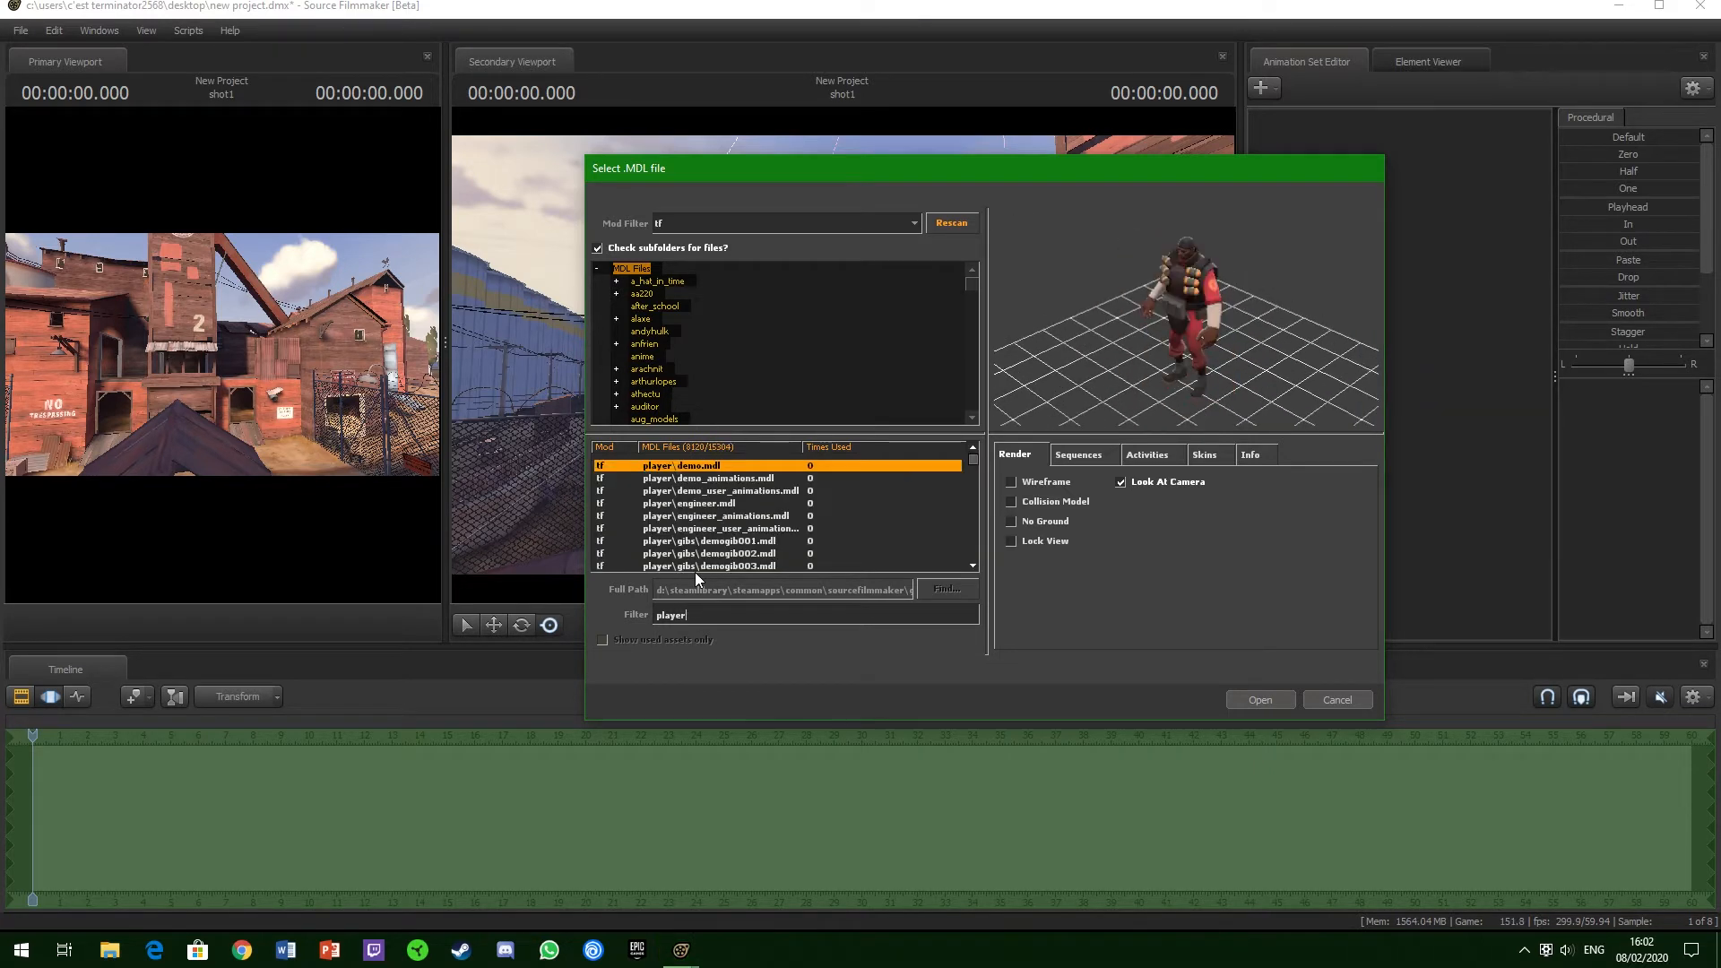
text(#)
key(BackSpace)
key(super+space)
text(sol)
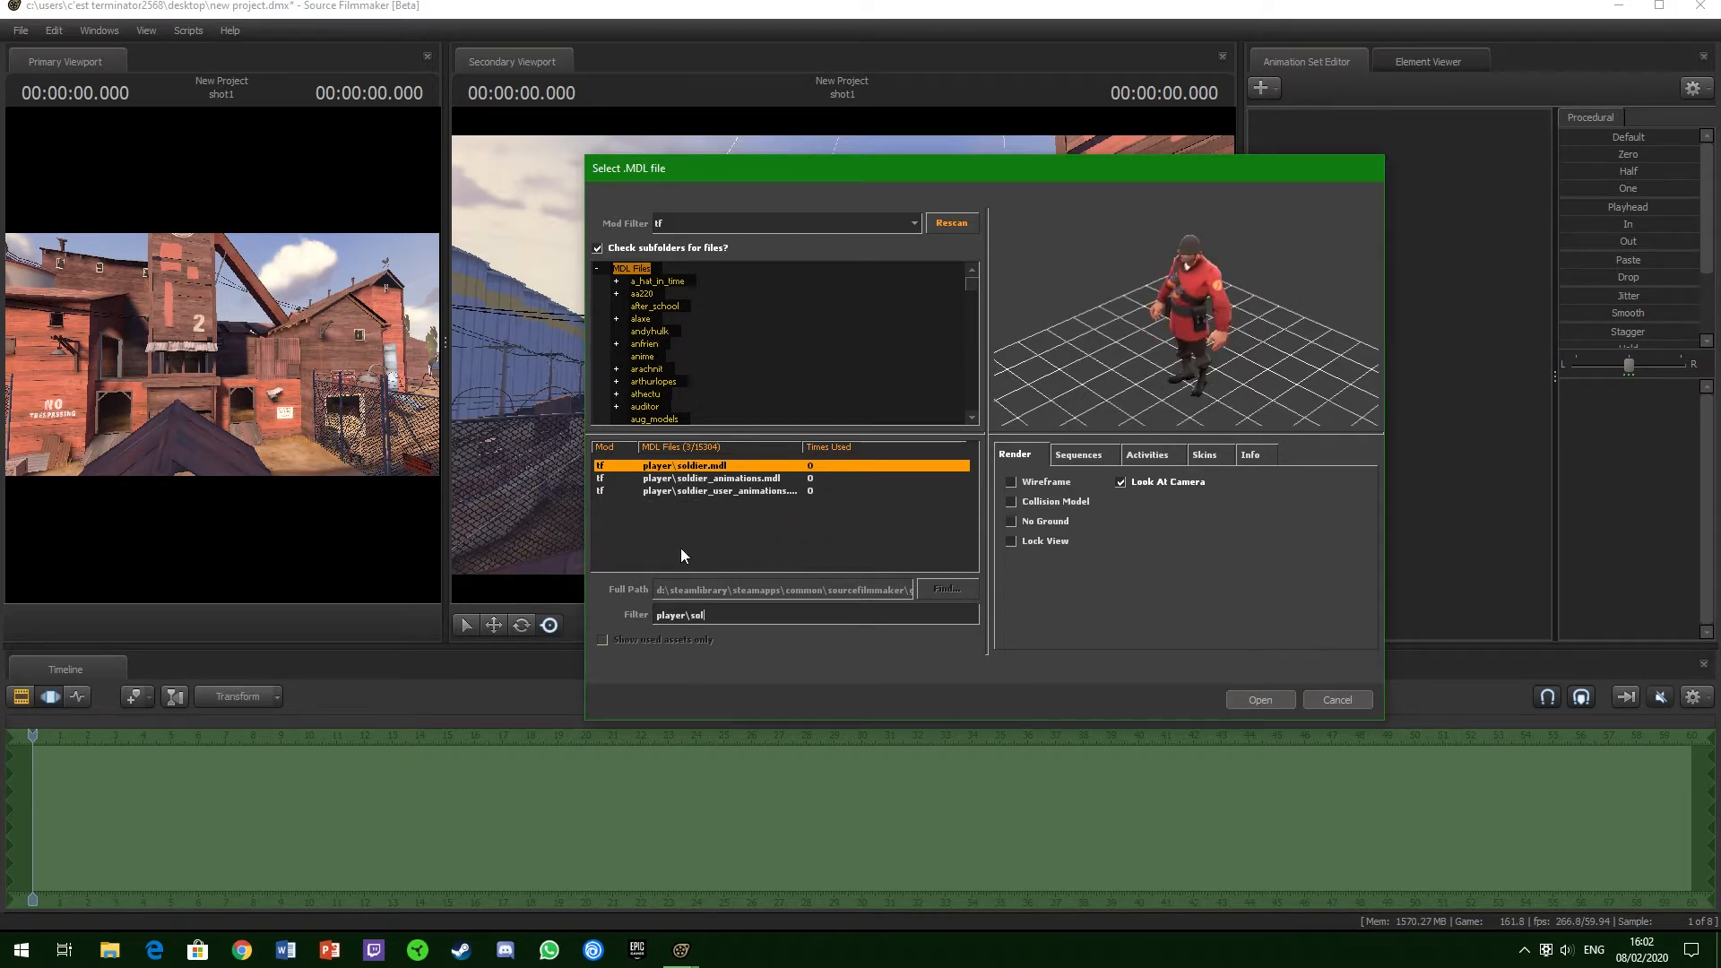
- Preview the filtered soldier models and load player\soldier.mdl into the scene
click(731, 478)
click(735, 492)
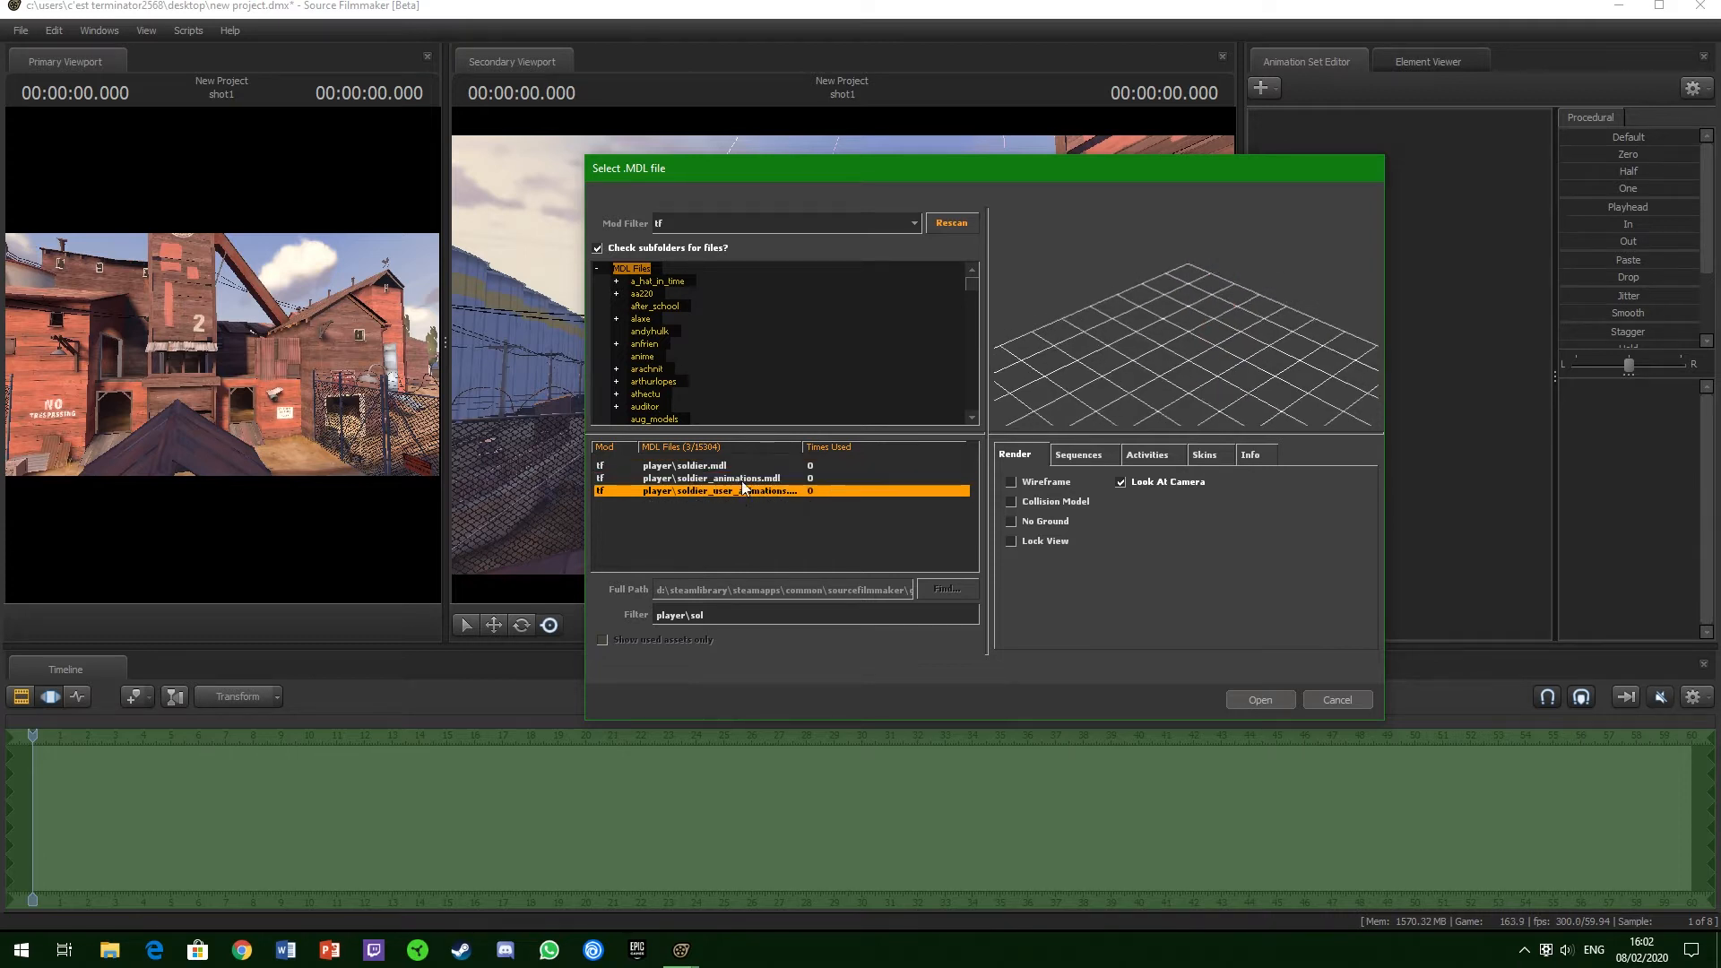
click(751, 465)
click(1289, 698)
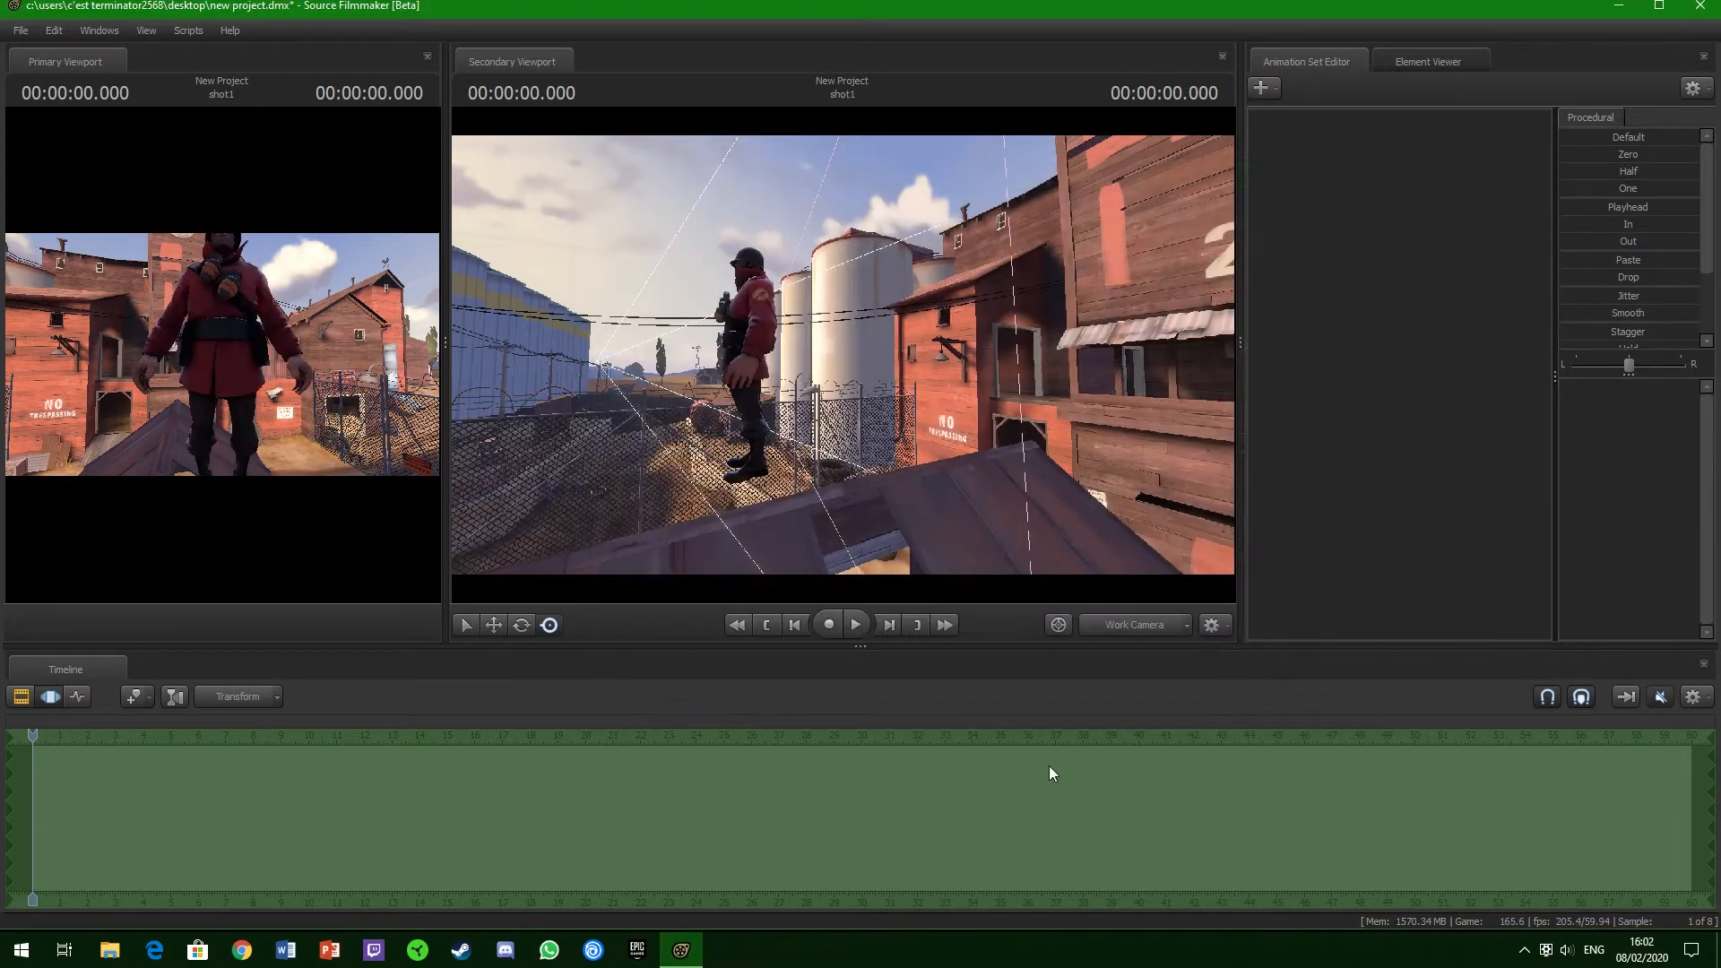
- Look around the new soldier model and examine its Face and Eyes control groups in the soldier1 animation set
drag(843, 355, 941, 408)
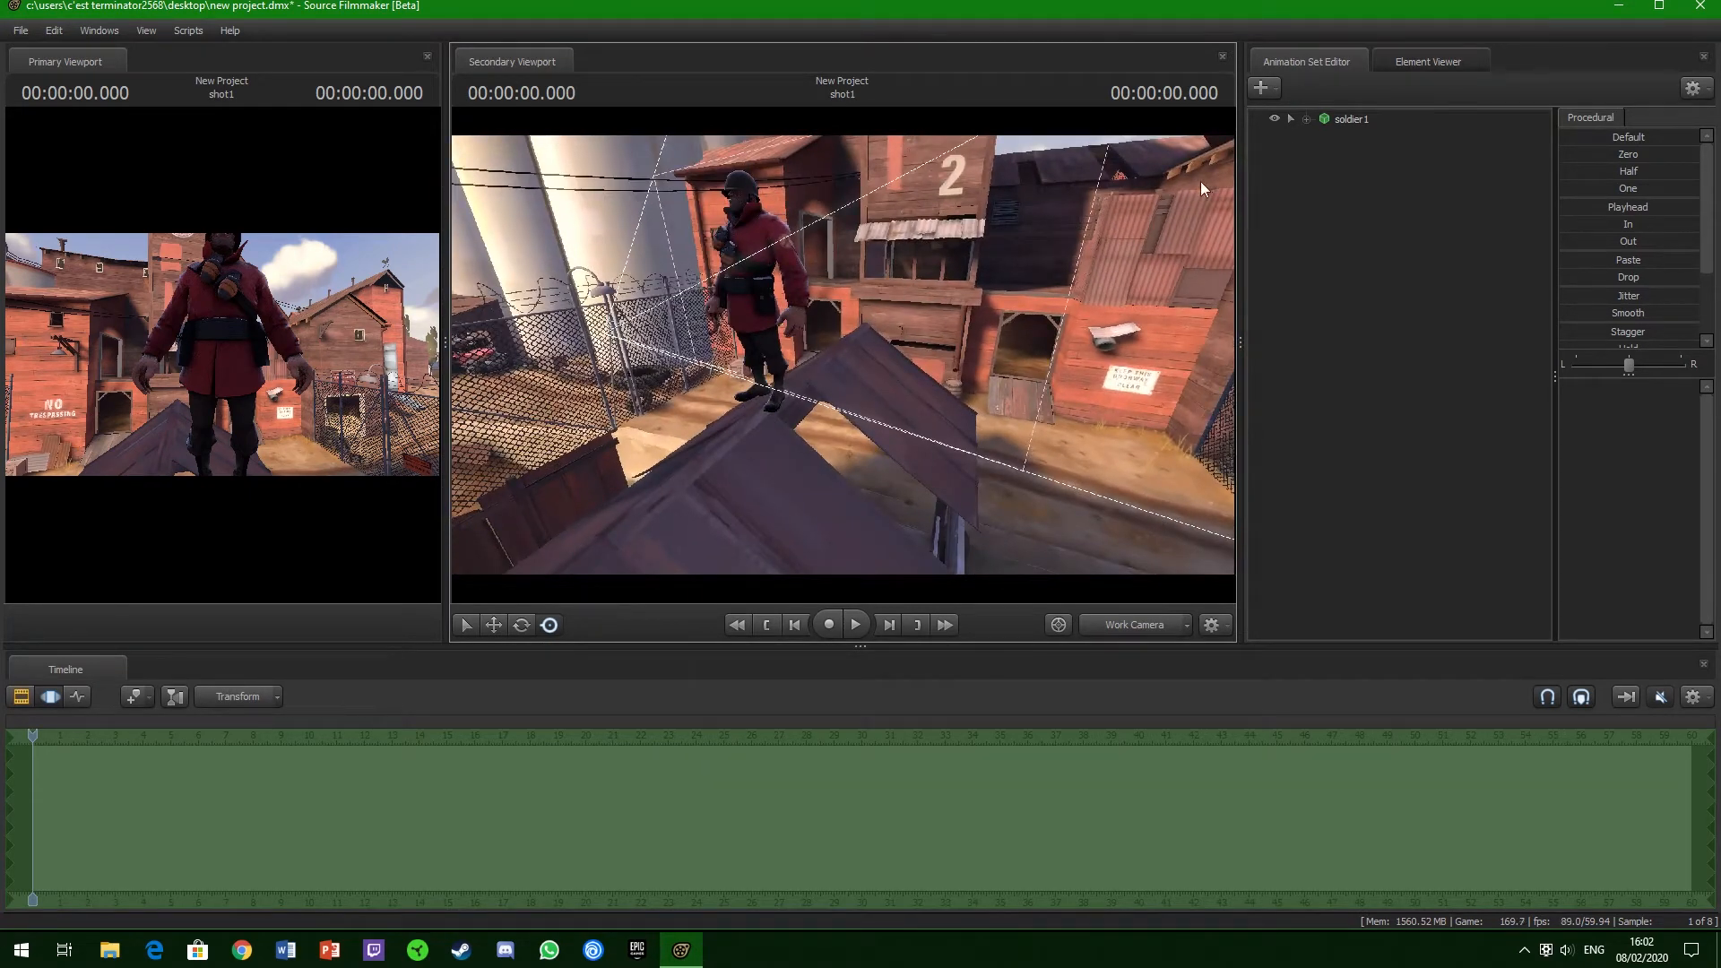
click(1306, 119)
click(1326, 138)
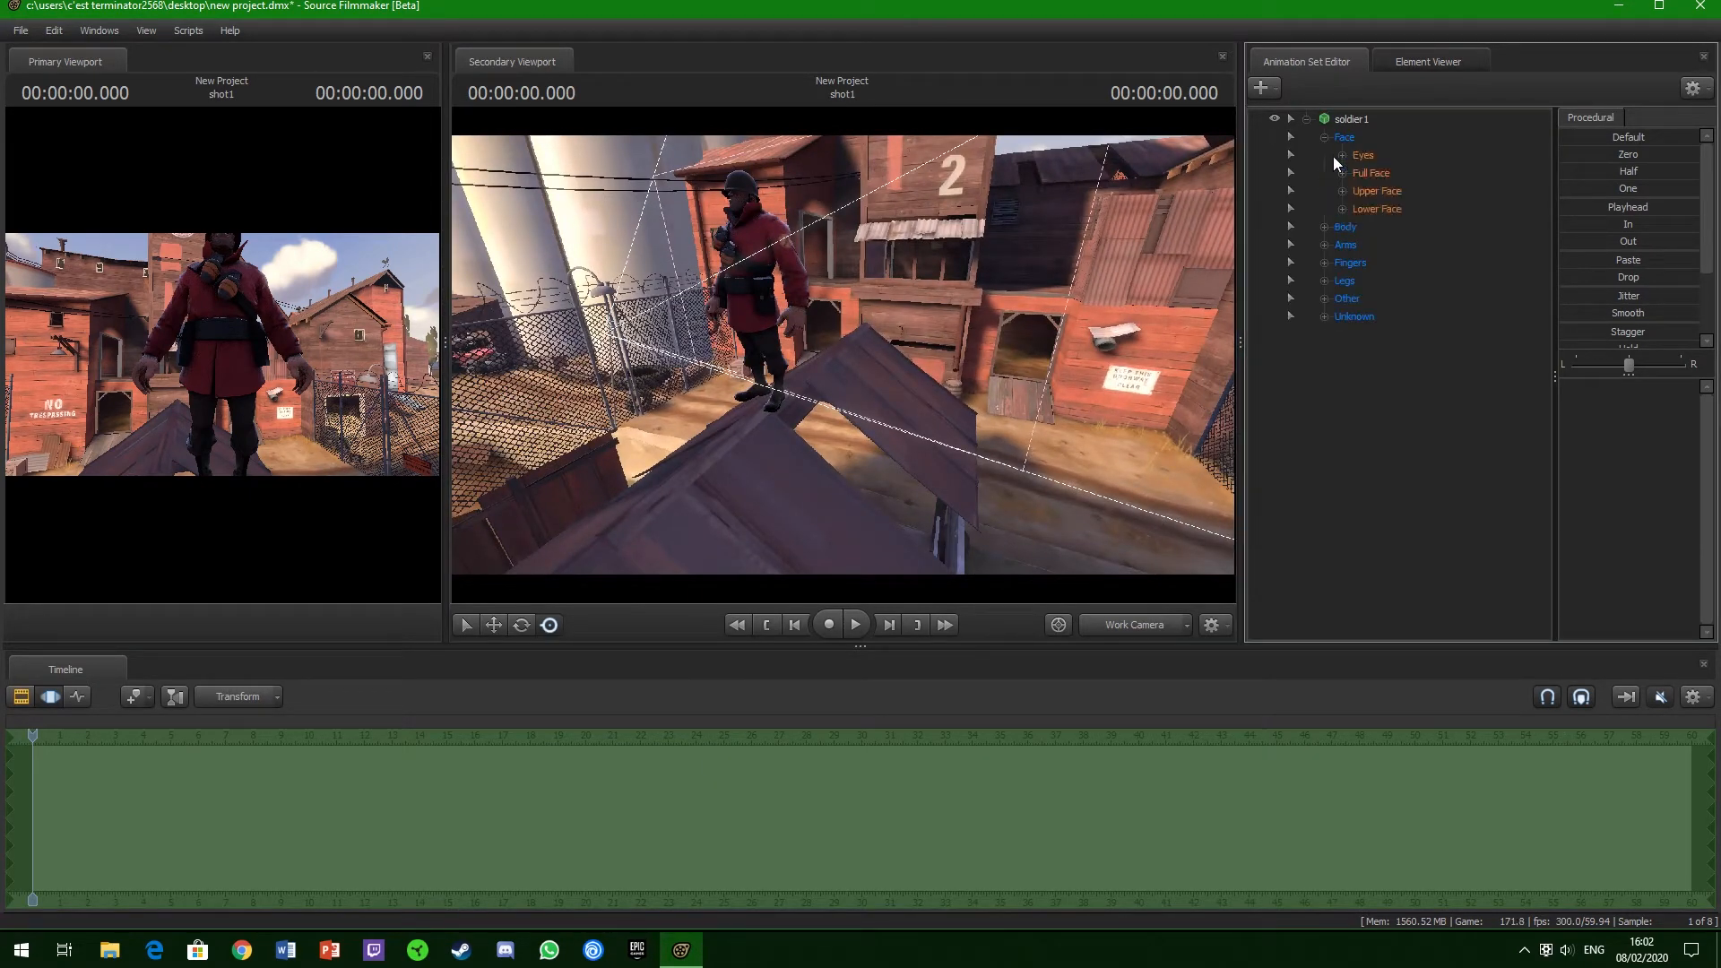
click(1342, 155)
click(1345, 156)
click(1324, 137)
- Select the whole soldier1 animation set and move the model back along the roof, farther from the scene camera
click(1344, 122)
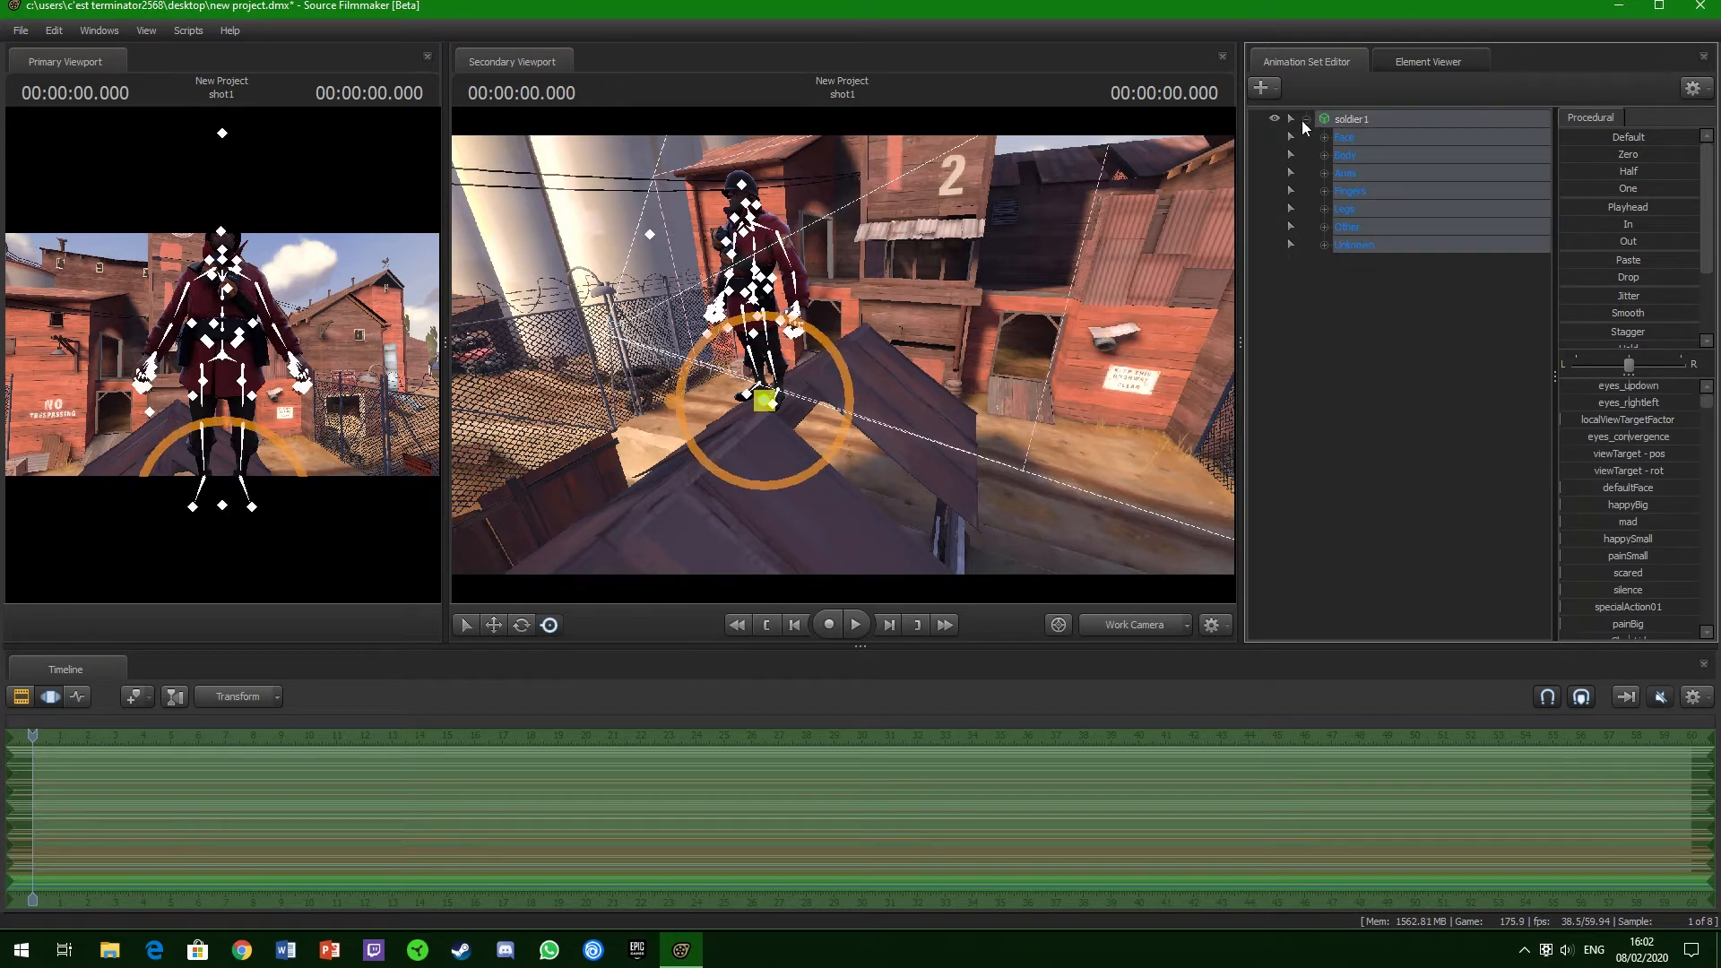
click(1306, 119)
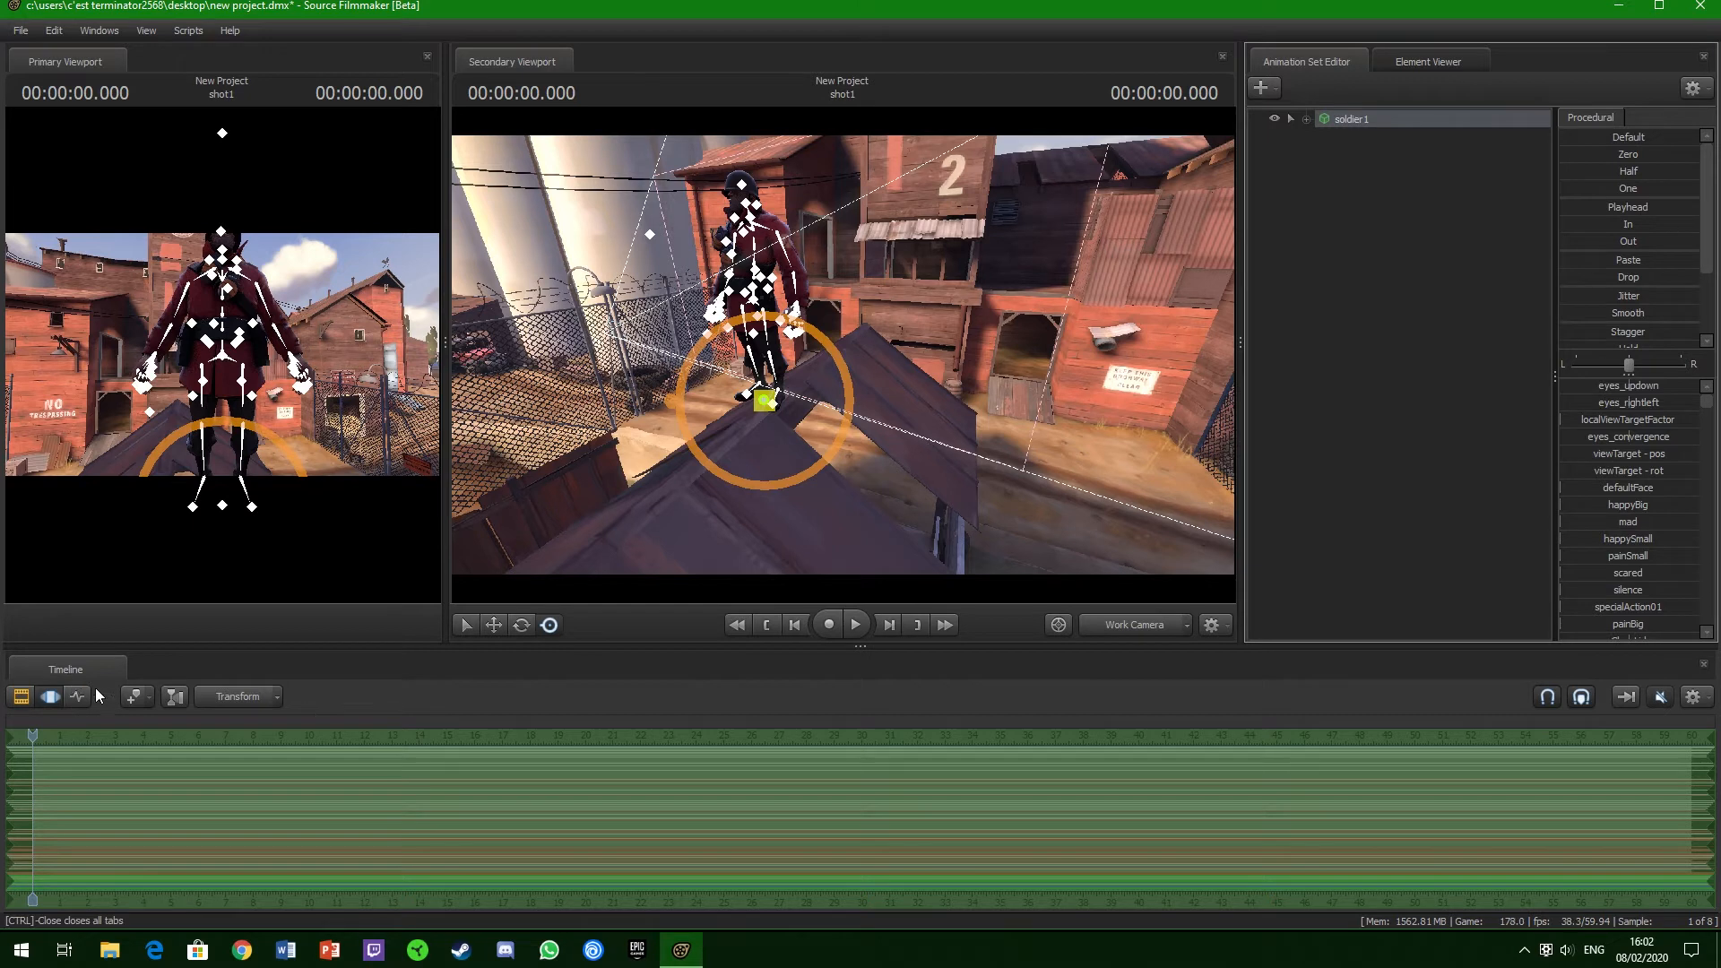
click(465, 626)
click(496, 625)
click(522, 625)
click(549, 626)
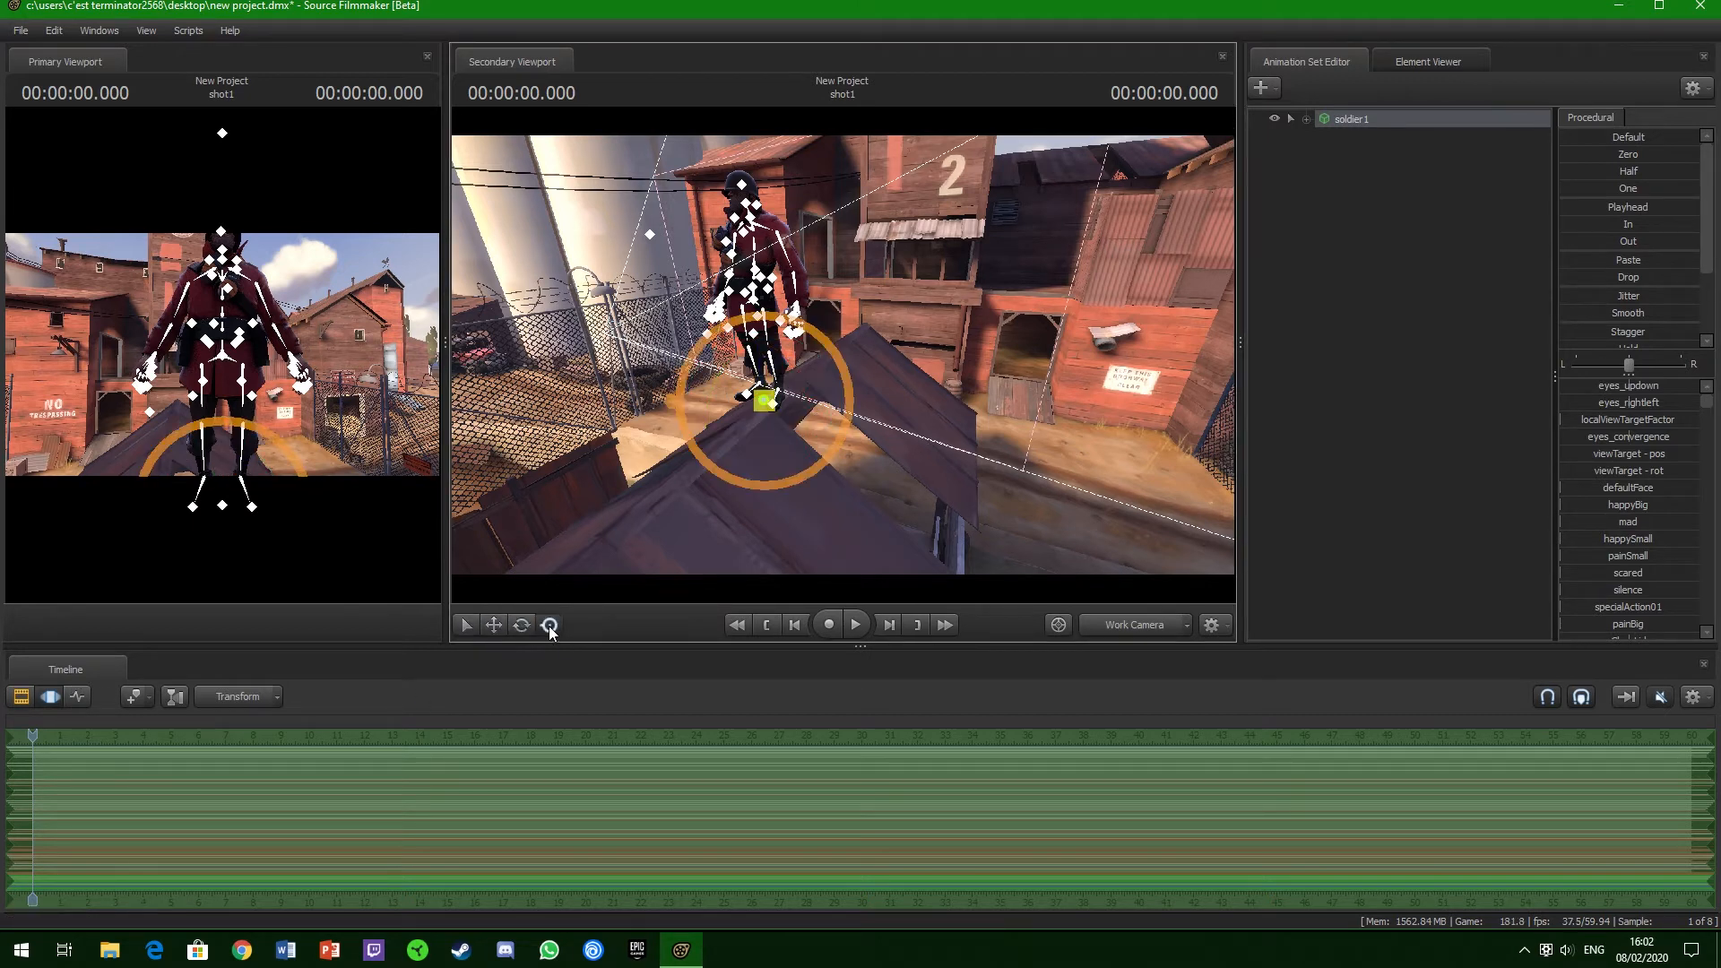
click(493, 624)
drag(872, 477, 842, 353)
key(w)
key(d)
key(w)
key(d)
key(a)
key(a)
key(w)
- Rotate the right hip bone, bip_hip_R, to raise the soldier's right leg forward
click(1003, 349)
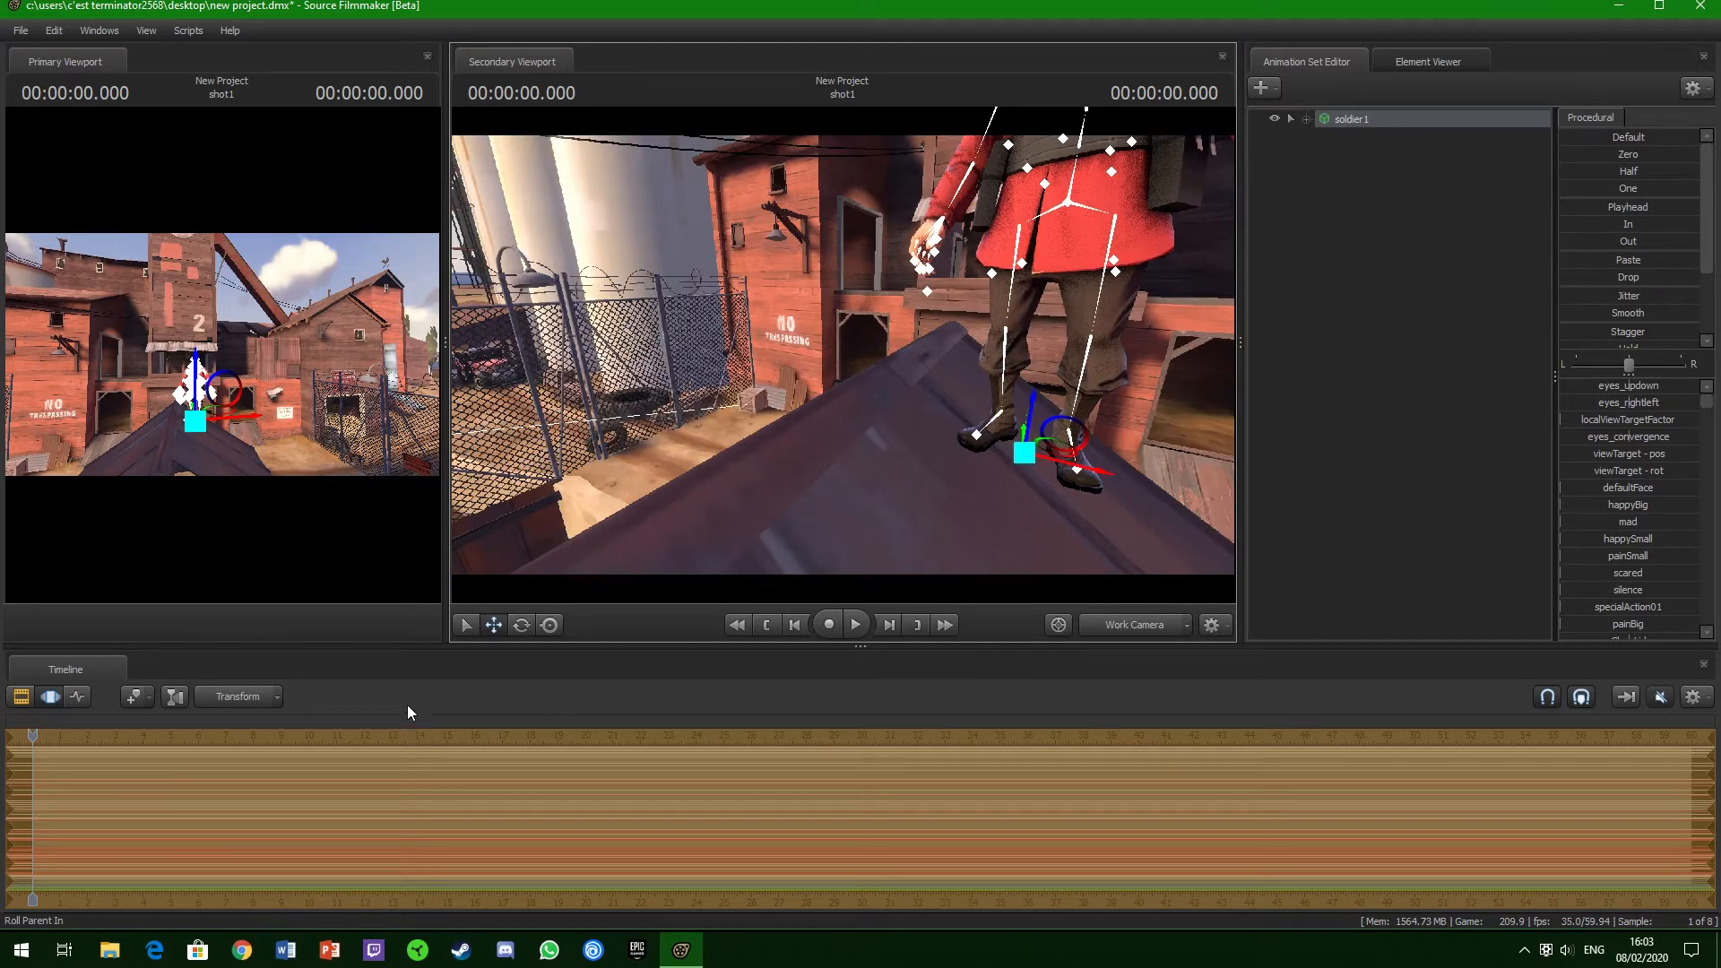
click(1022, 354)
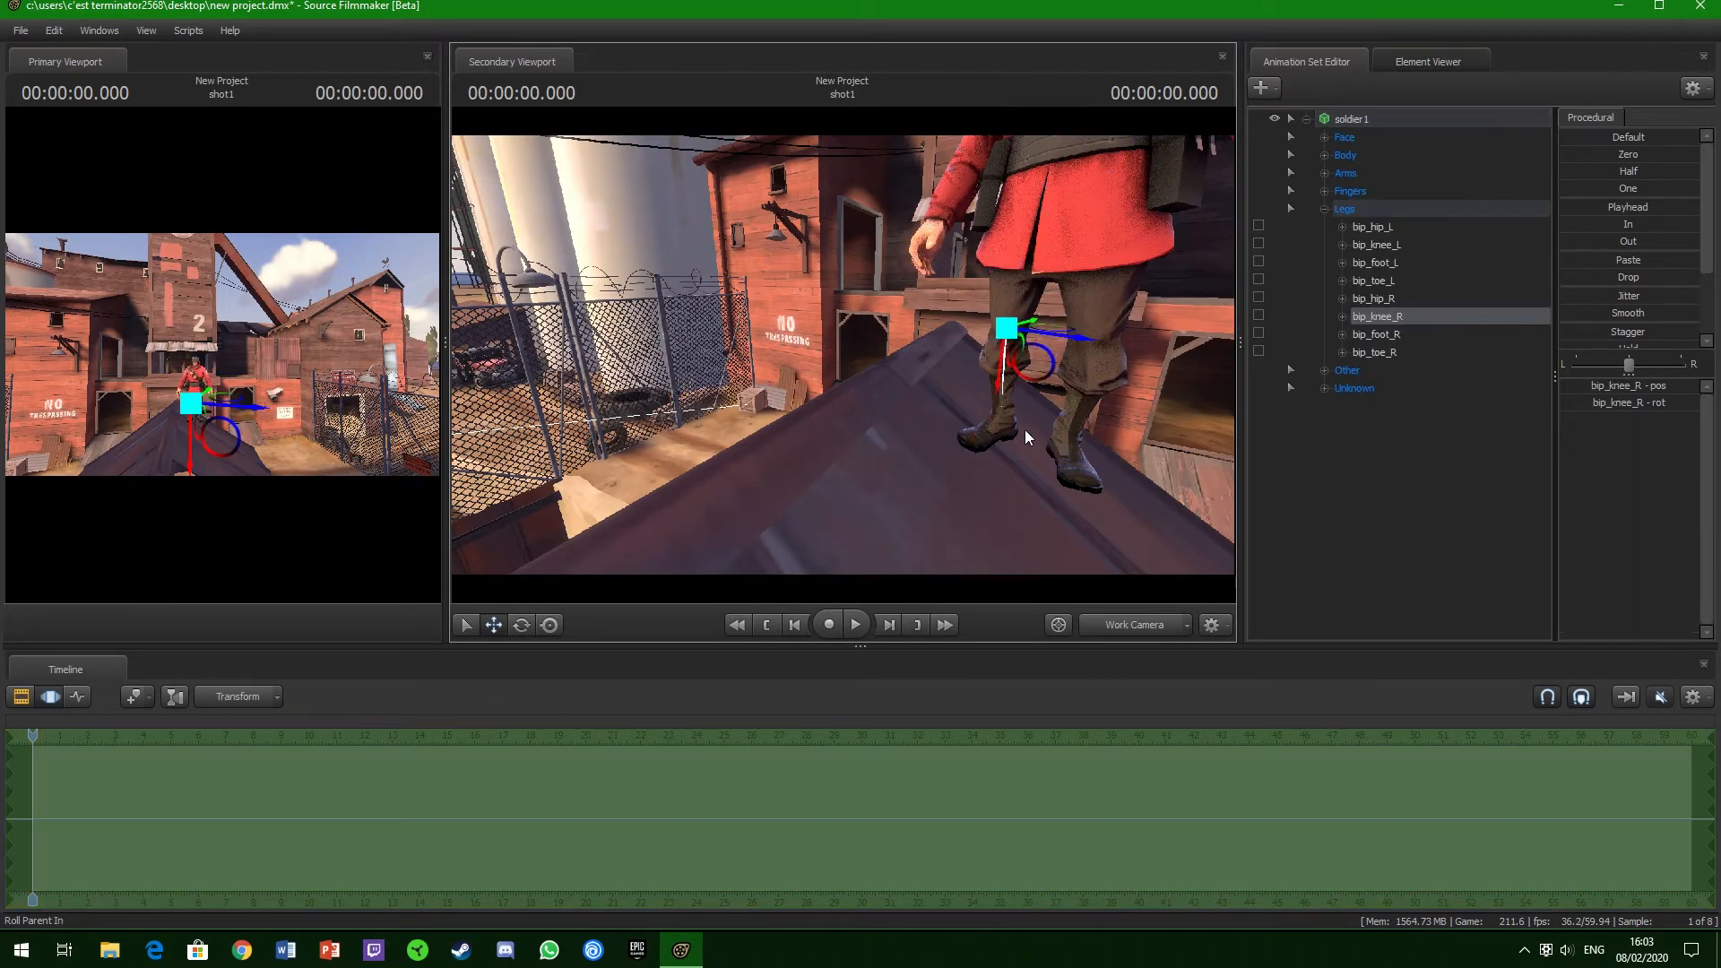
key(d)
drag(1069, 484, 843, 353)
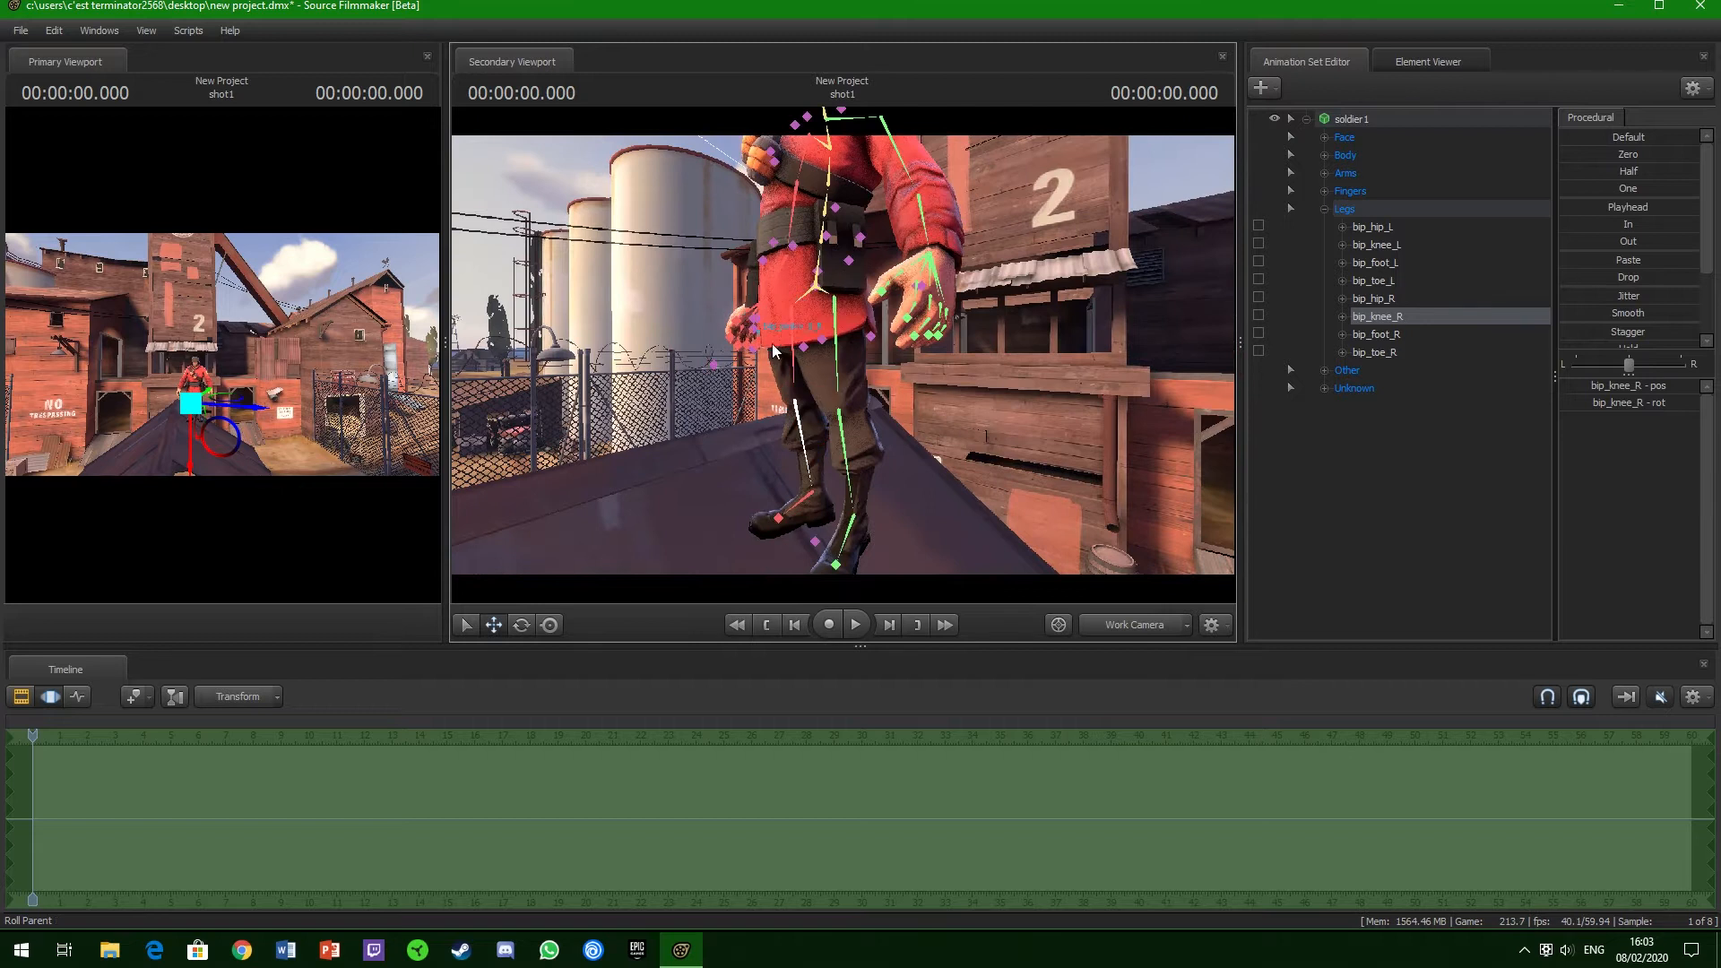
click(789, 354)
key(e)
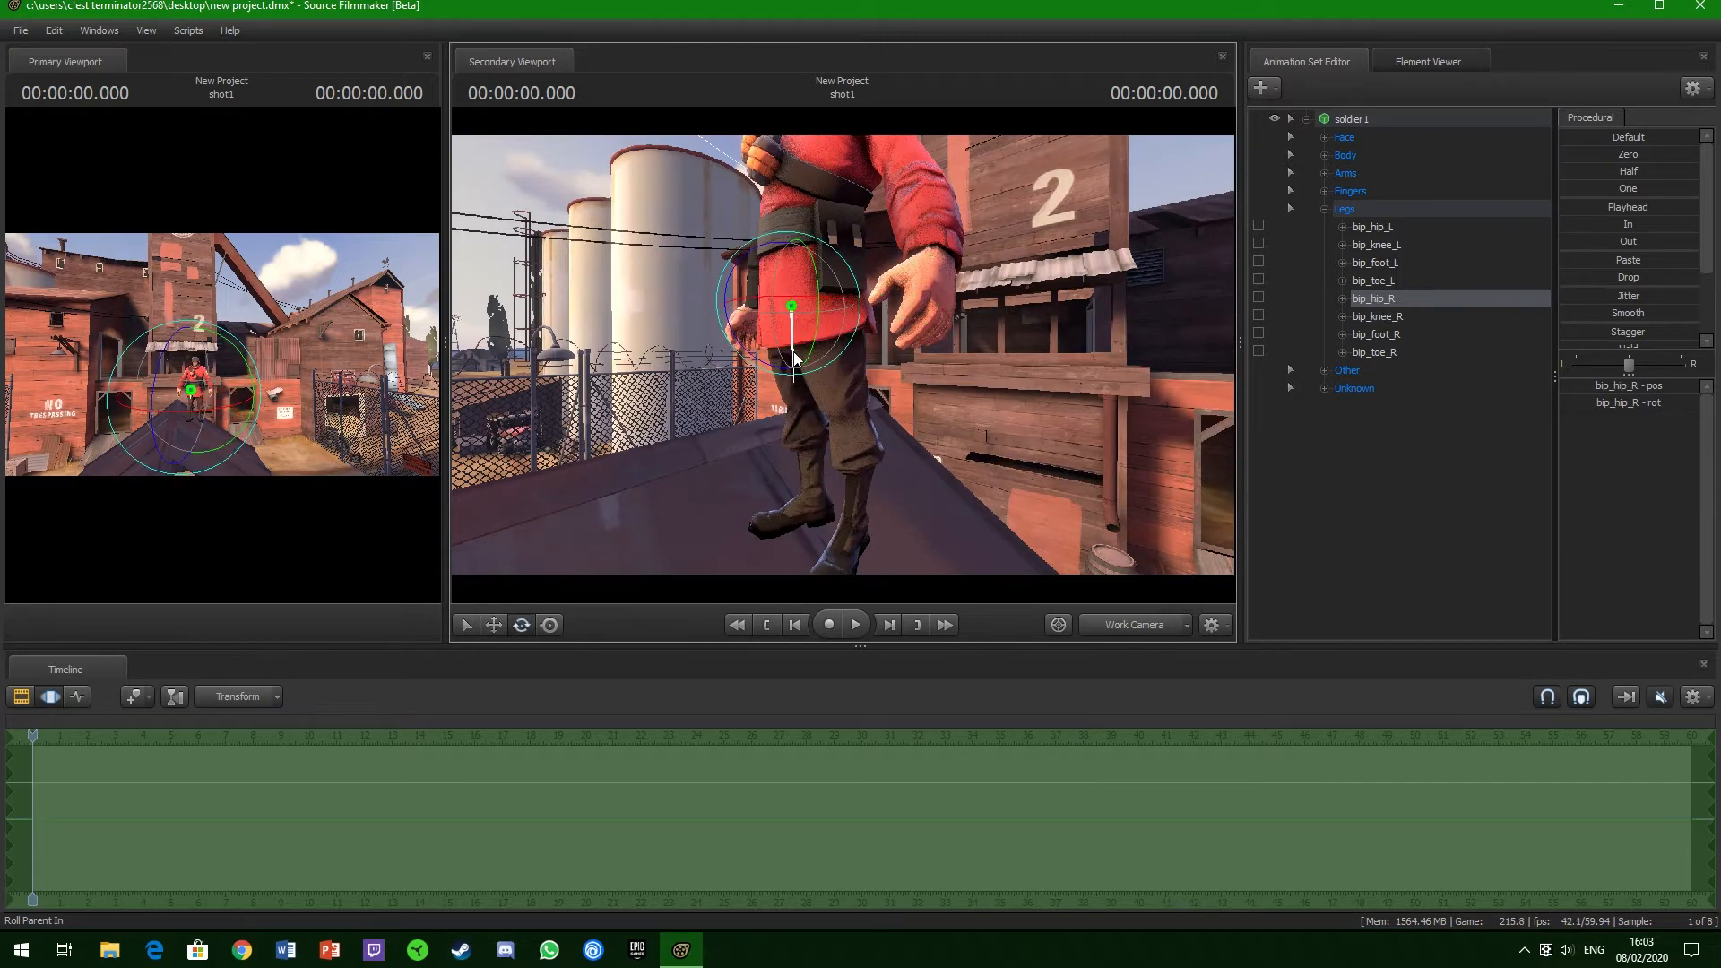
drag(729, 282, 816, 158)
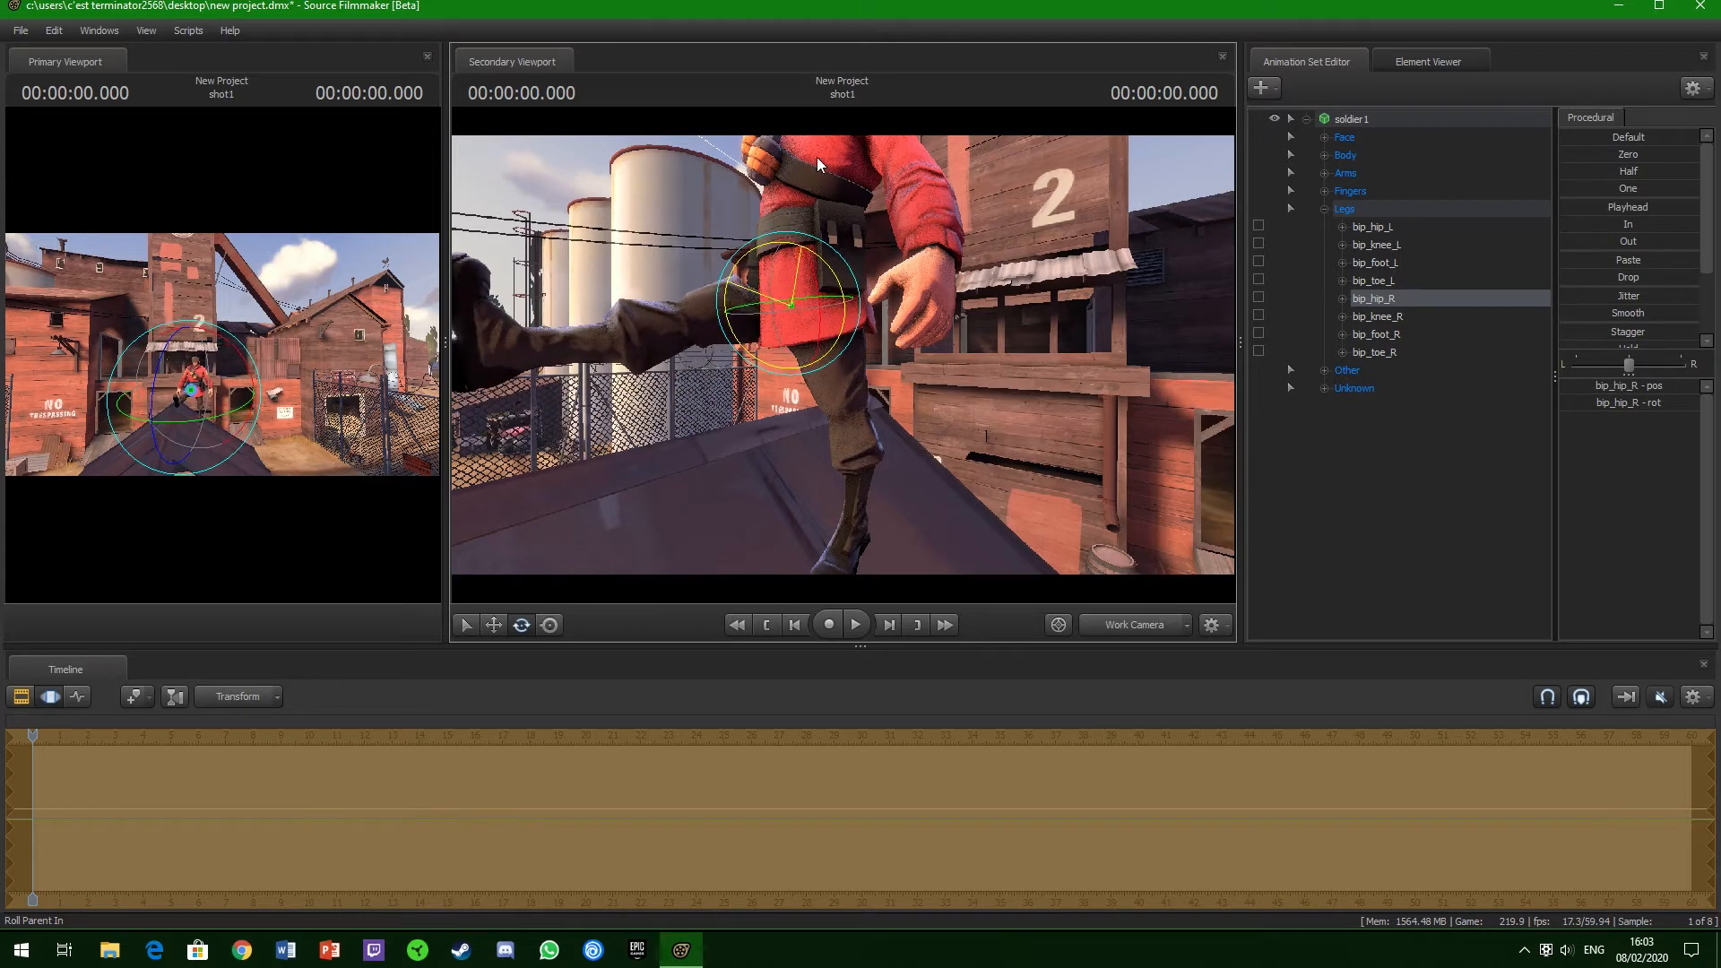
- Rotate the right knee bone, bip_knee_R, to bend the raised lower leg down, and briefly play the shot
click(661, 321)
drag(626, 296, 842, 395)
key(s)
key(space)
key(space)
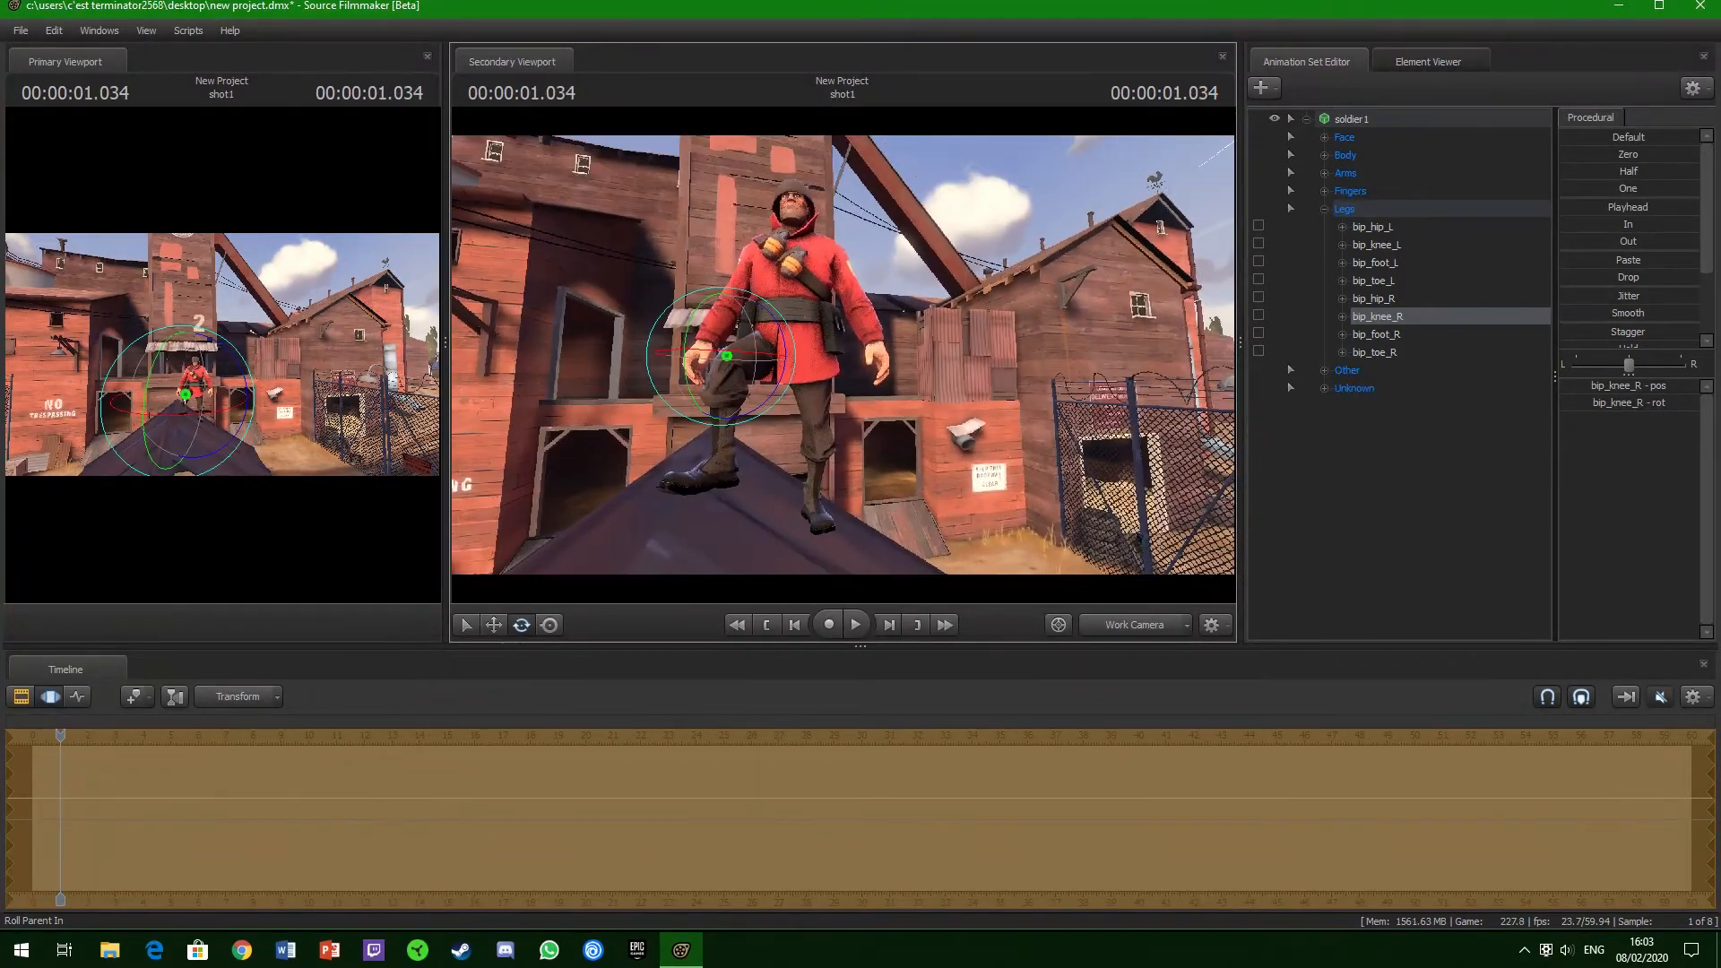
- Rotate the pelvis bone, bip_pelvis, to turn the soldier's body to the side
mouse_move(793, 465)
mouse_down()
mouse_move(799, 367)
mouse_move(798, 493)
mouse_up()
key(w)
key(s)
drag(826, 325, 847, 343)
key(ctrl)
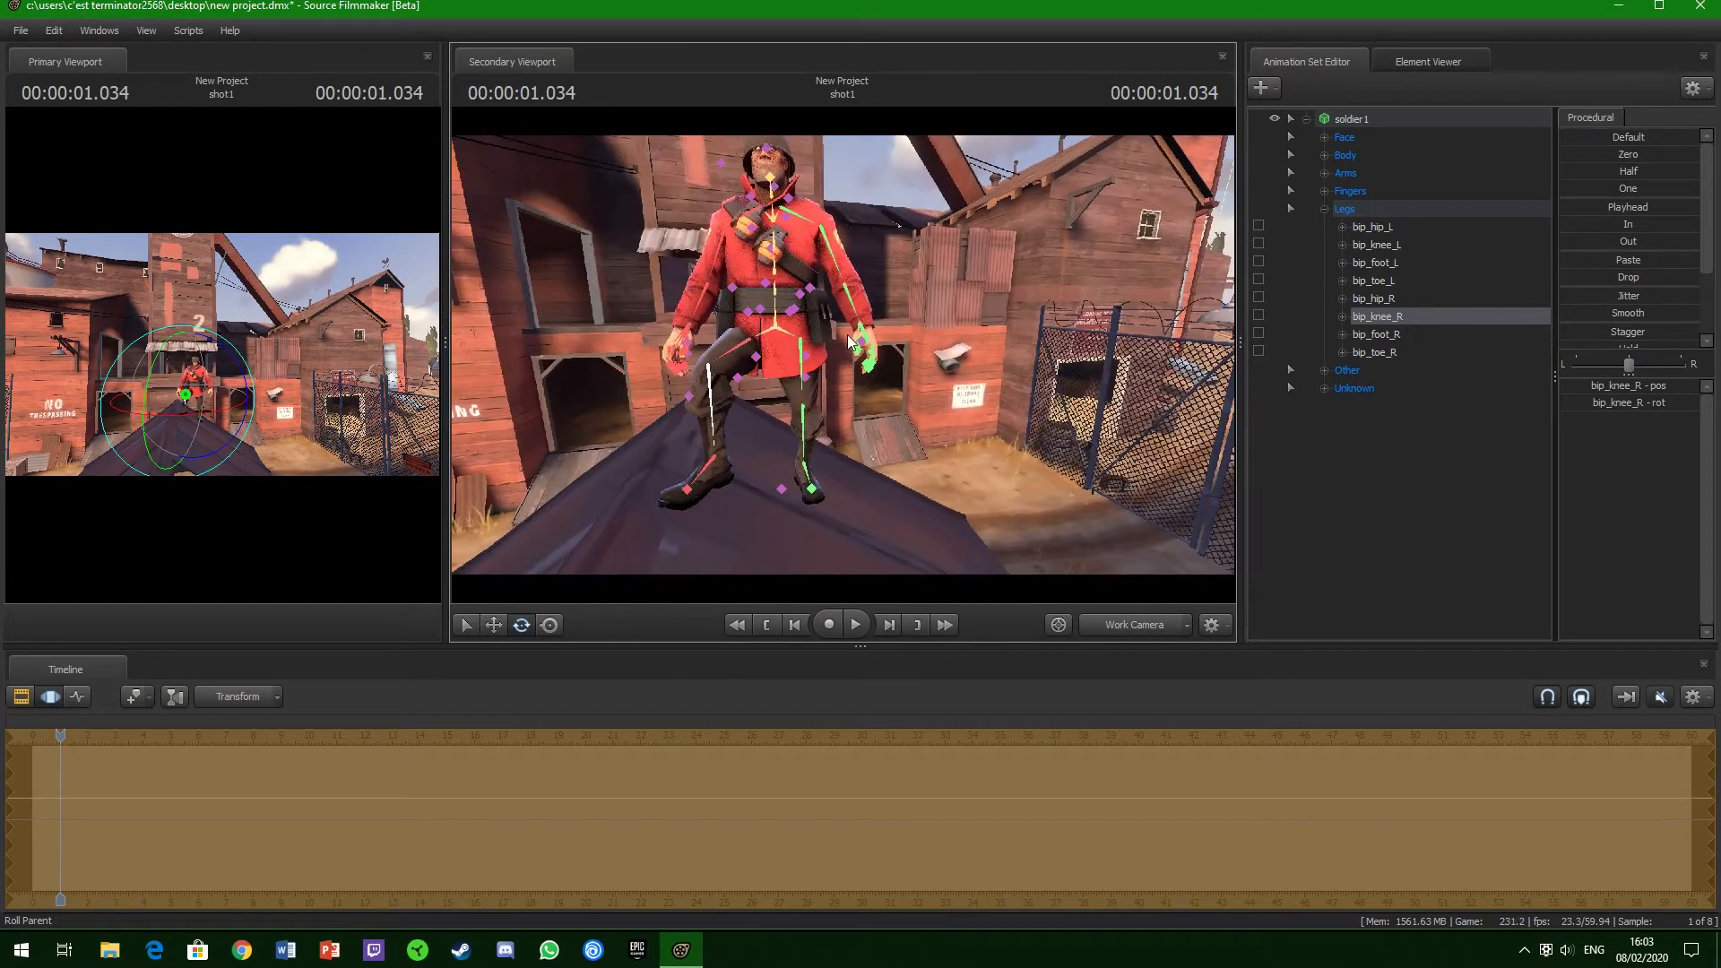
ctrl+click(781, 325)
drag(744, 323, 750, 328)
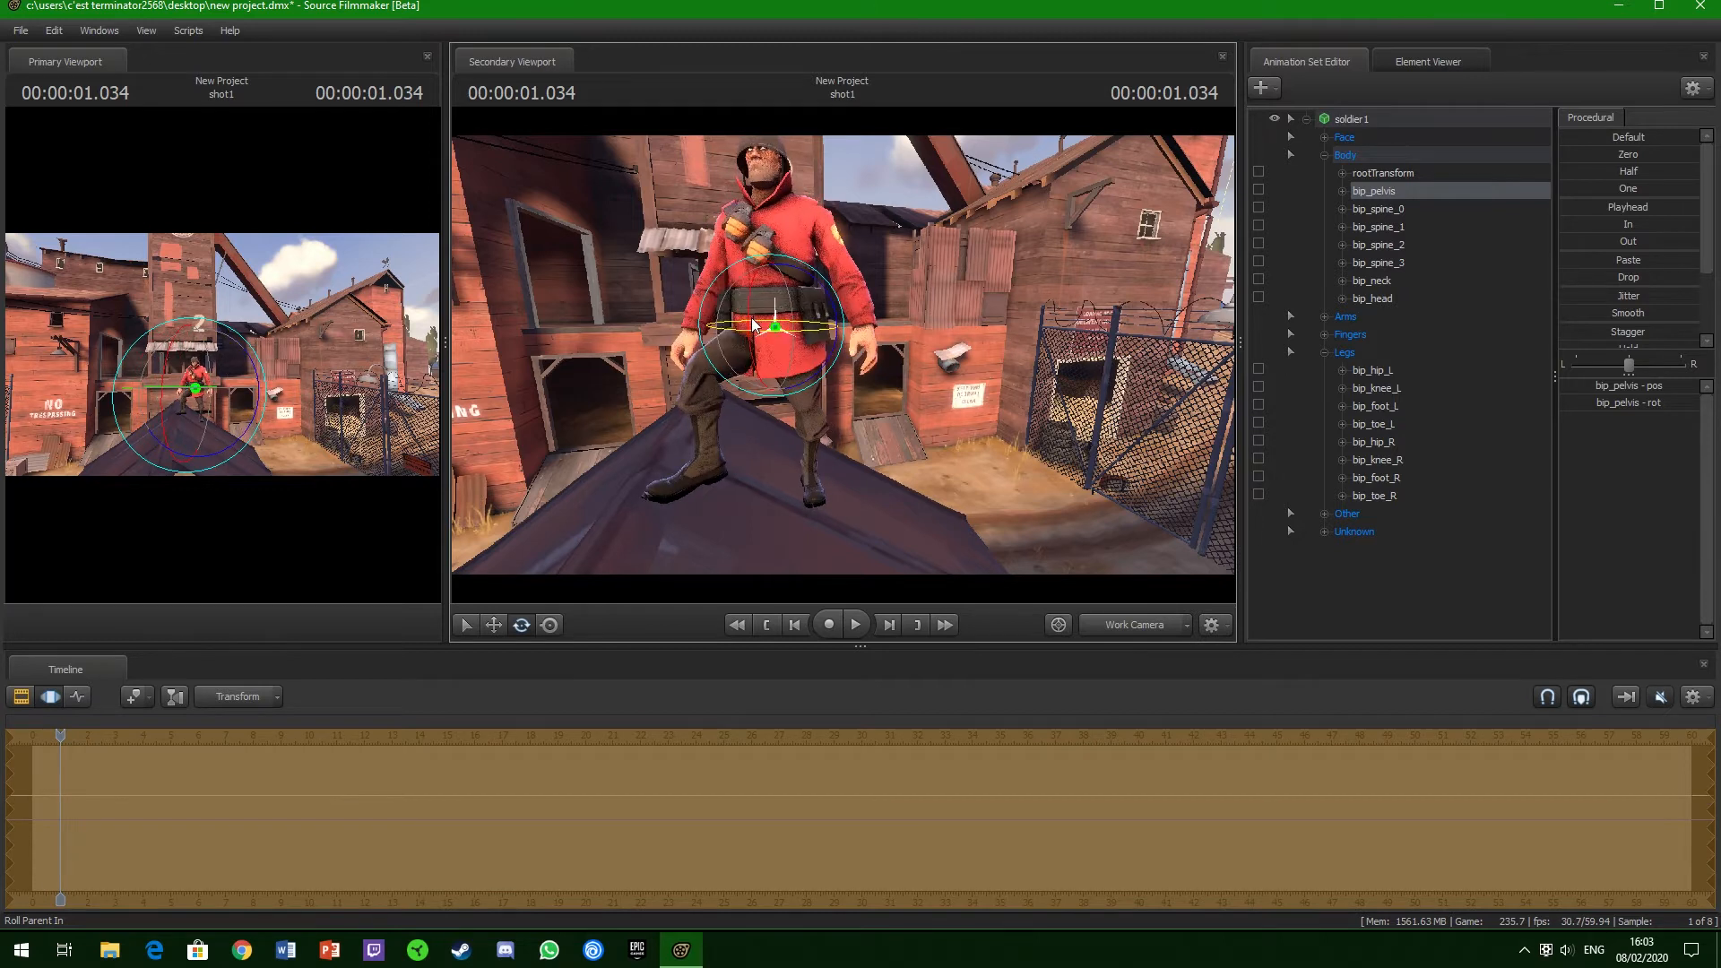
- Rotate the lower spine bones bip_spine_0 and bip_spine_1 to turn the torso back toward the front
key(ctrl)
ctrl+click(776, 292)
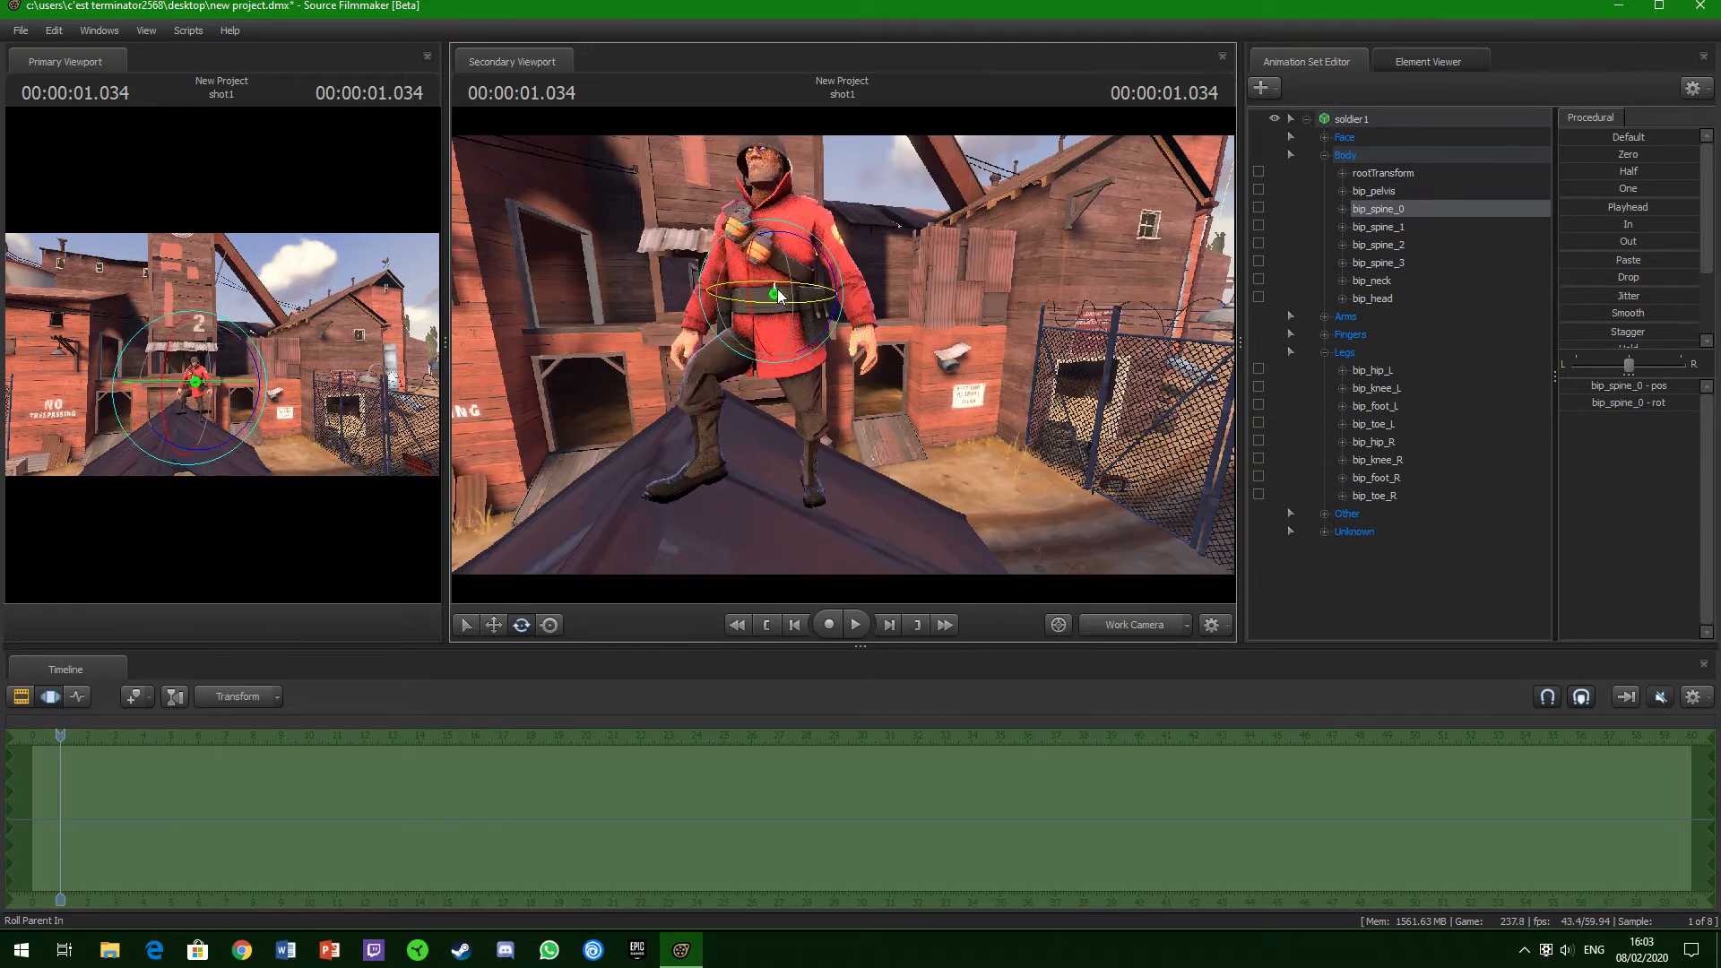
drag(773, 289, 794, 288)
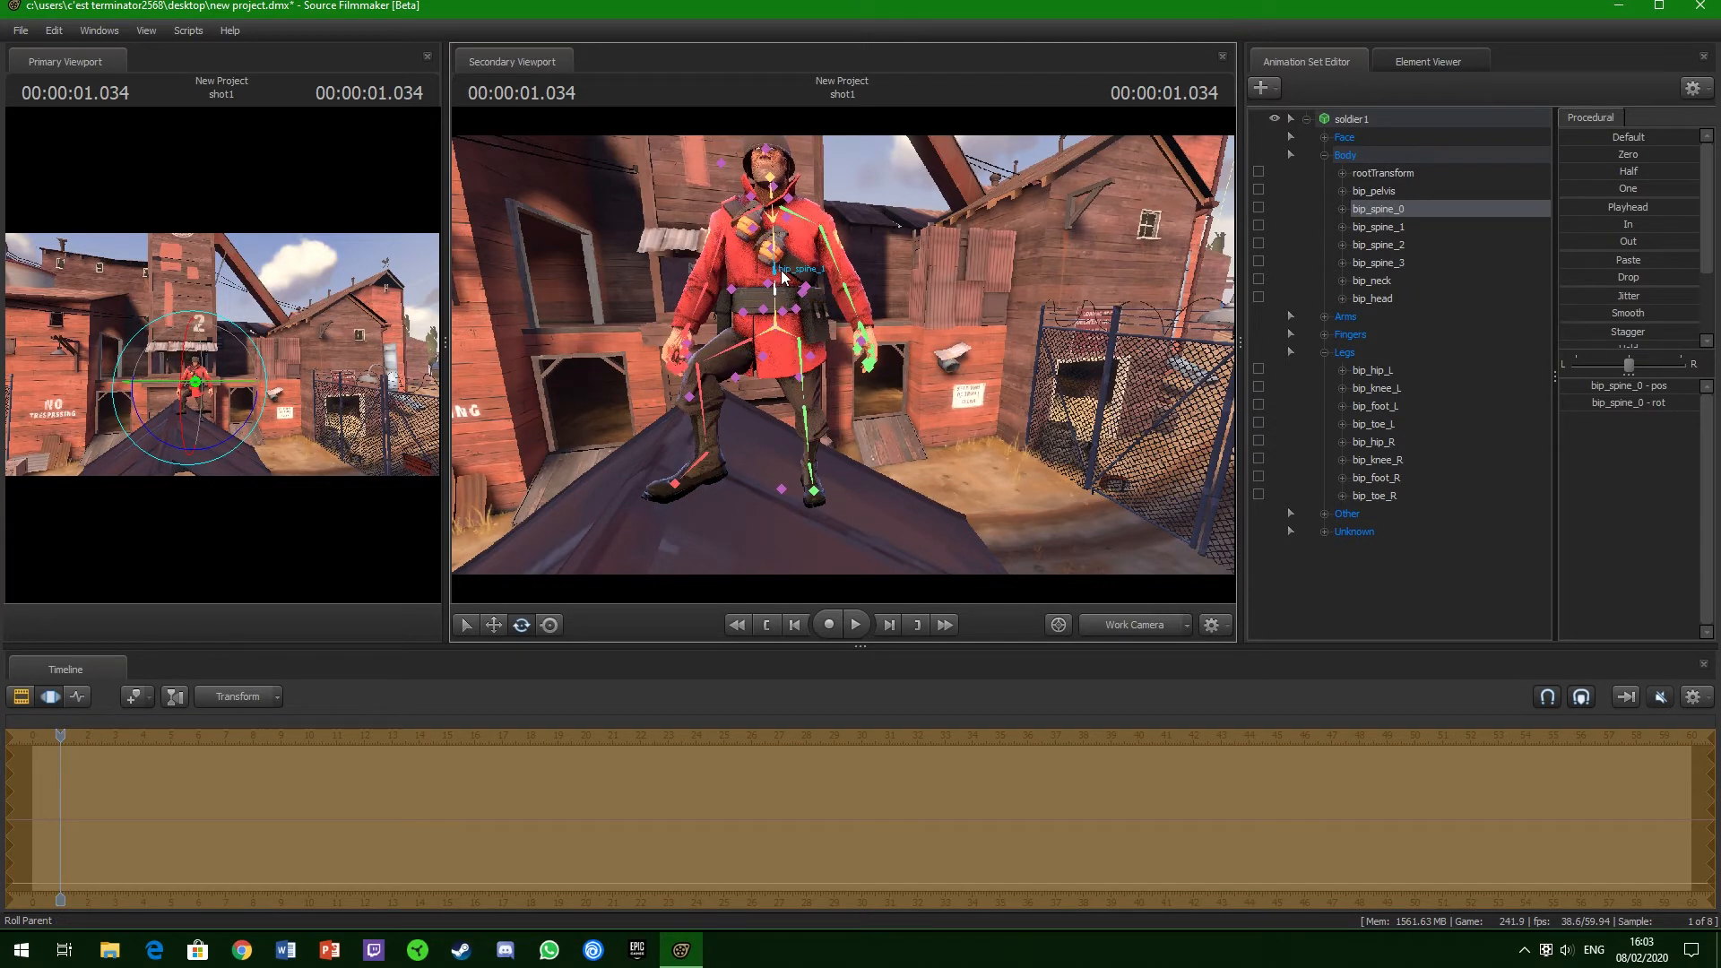
ctrl+click(788, 263)
drag(787, 256, 840, 360)
- Move the soldier's rootTransform slightly sideways to reposition him on the roof ridge
key(a)
key(ctrl)
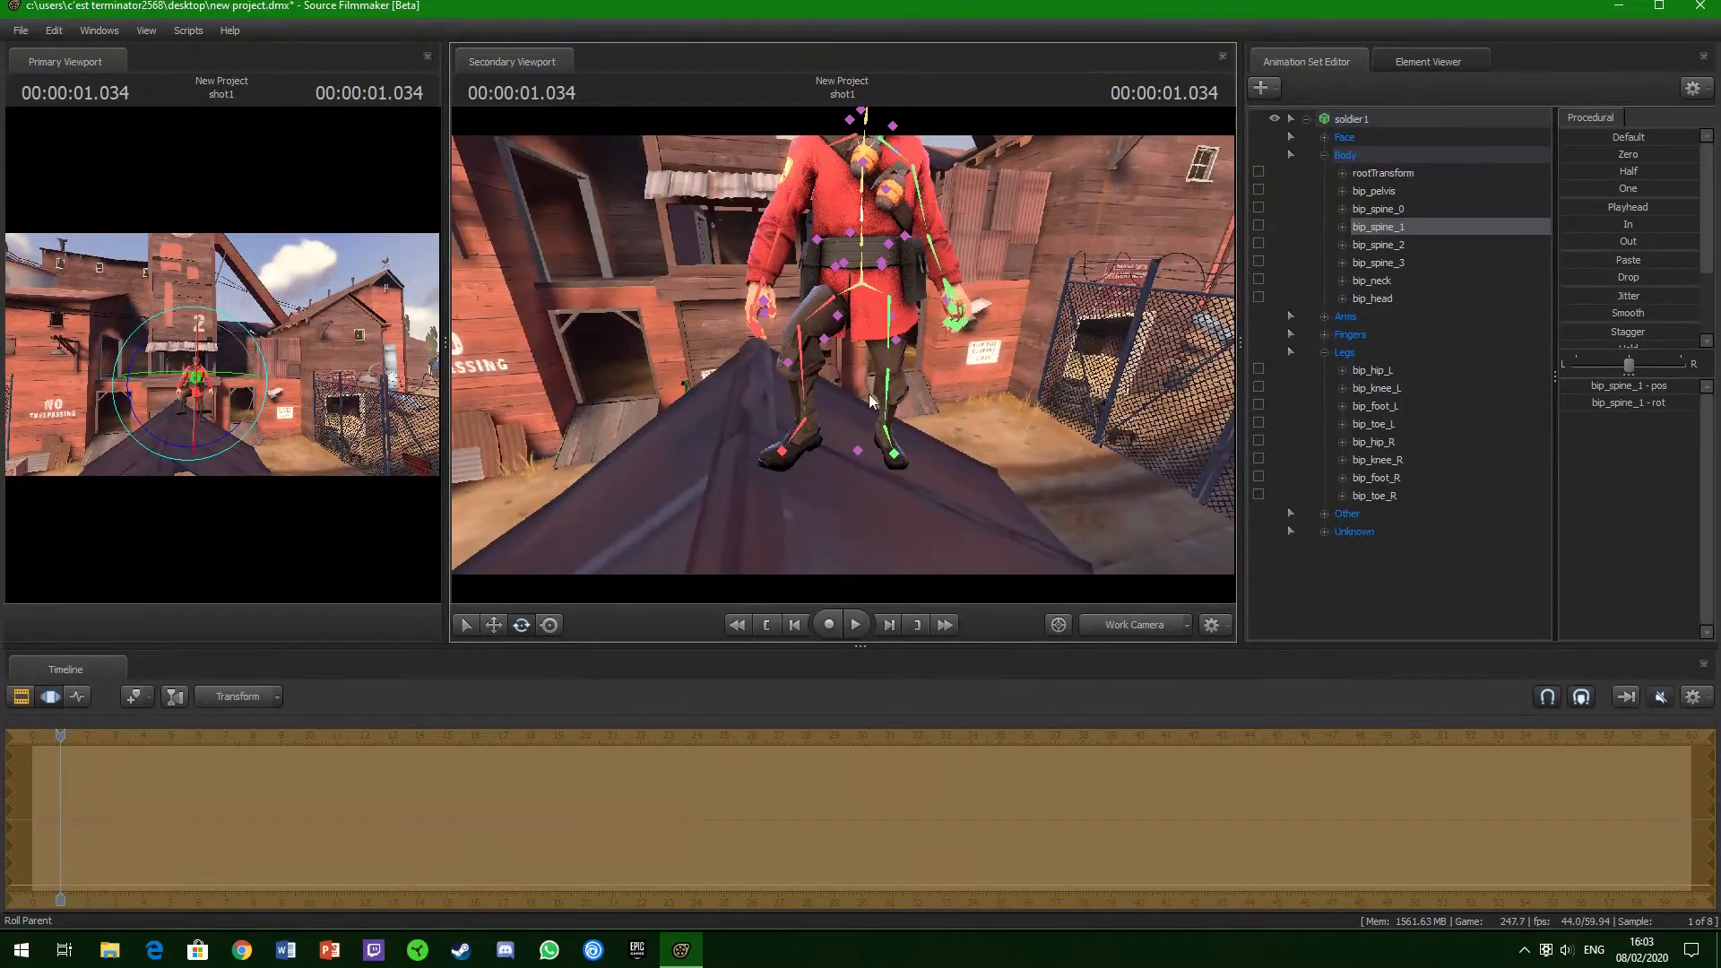
ctrl+click(858, 450)
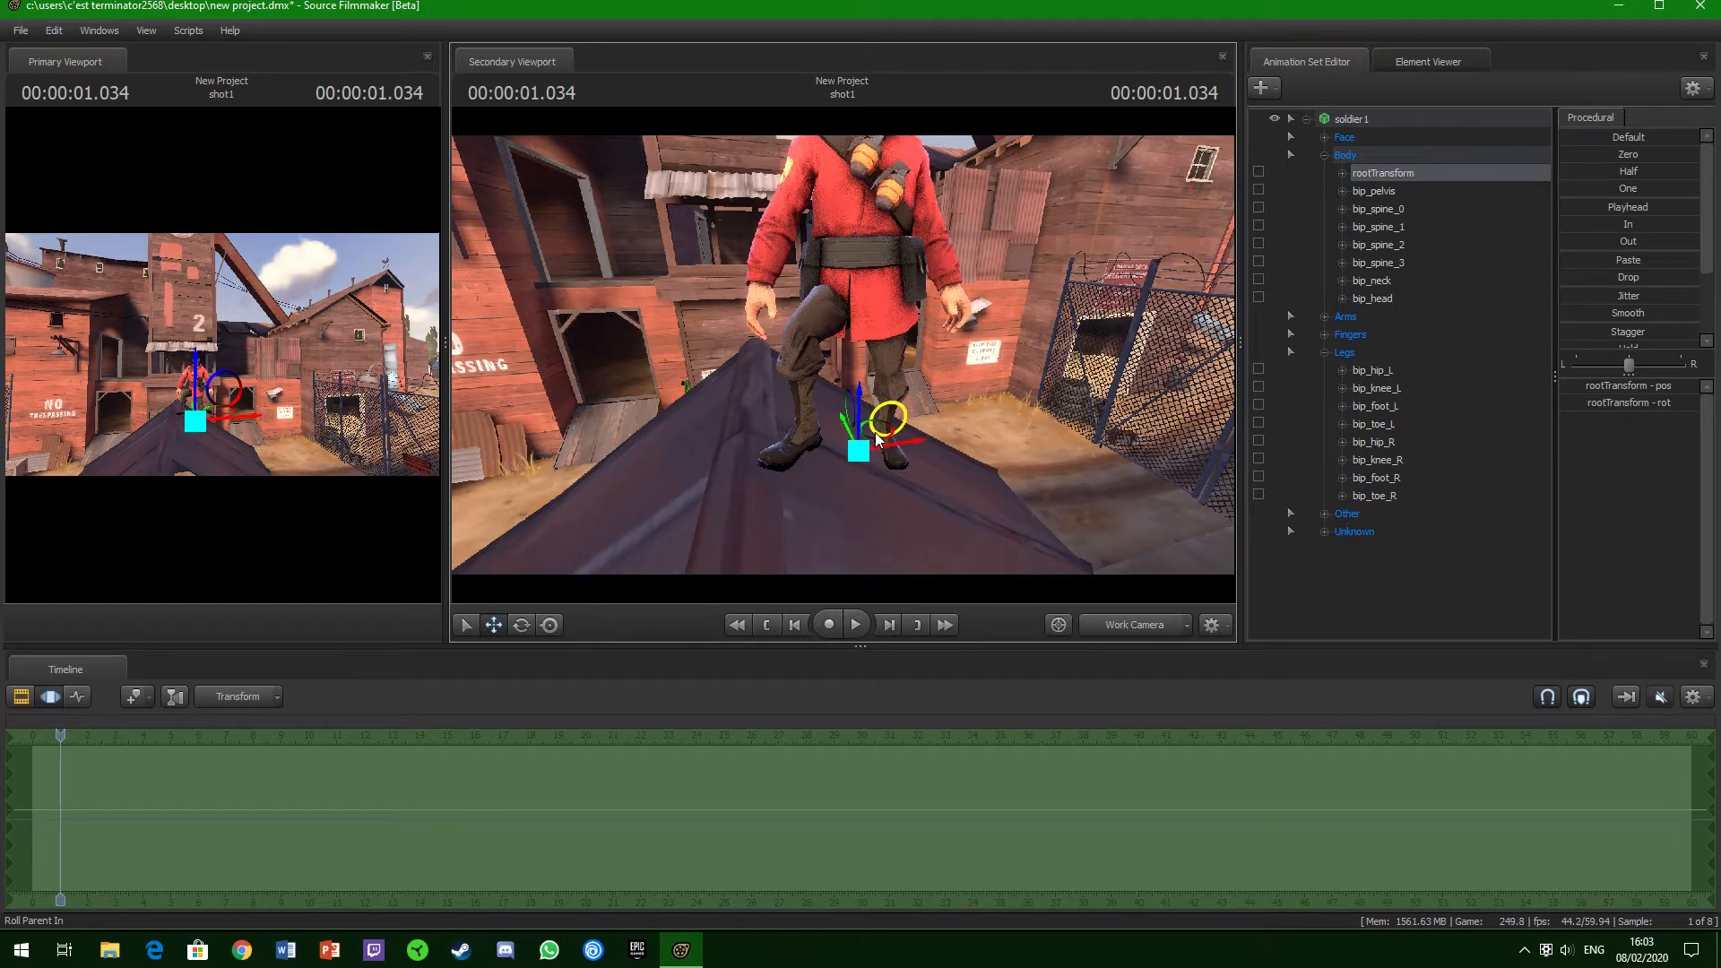
drag(871, 439, 842, 441)
mouse_move(917, 492)
mouse_down()
mouse_move(771, 528)
mouse_move(923, 482)
mouse_up()
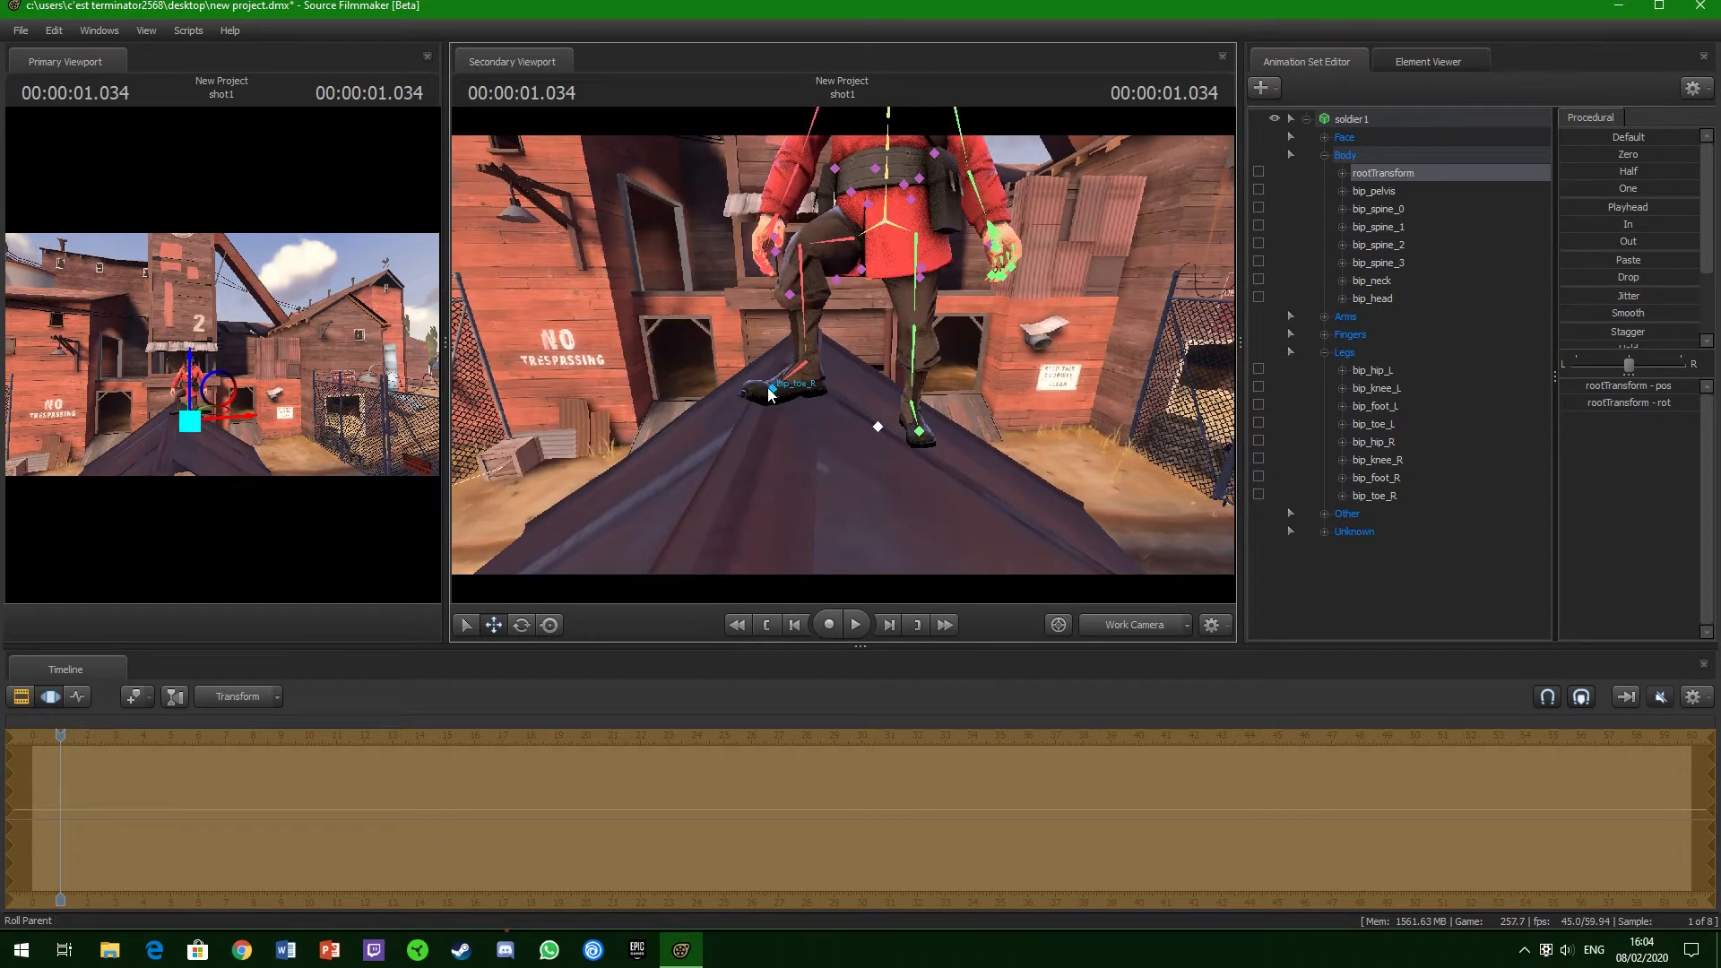
- Rotate the right toe bone, bip_toe_R, to adjust the tip of the raised boot
click(769, 394)
key(e)
drag(724, 359, 735, 350)
drag(1032, 442, 894, 373)
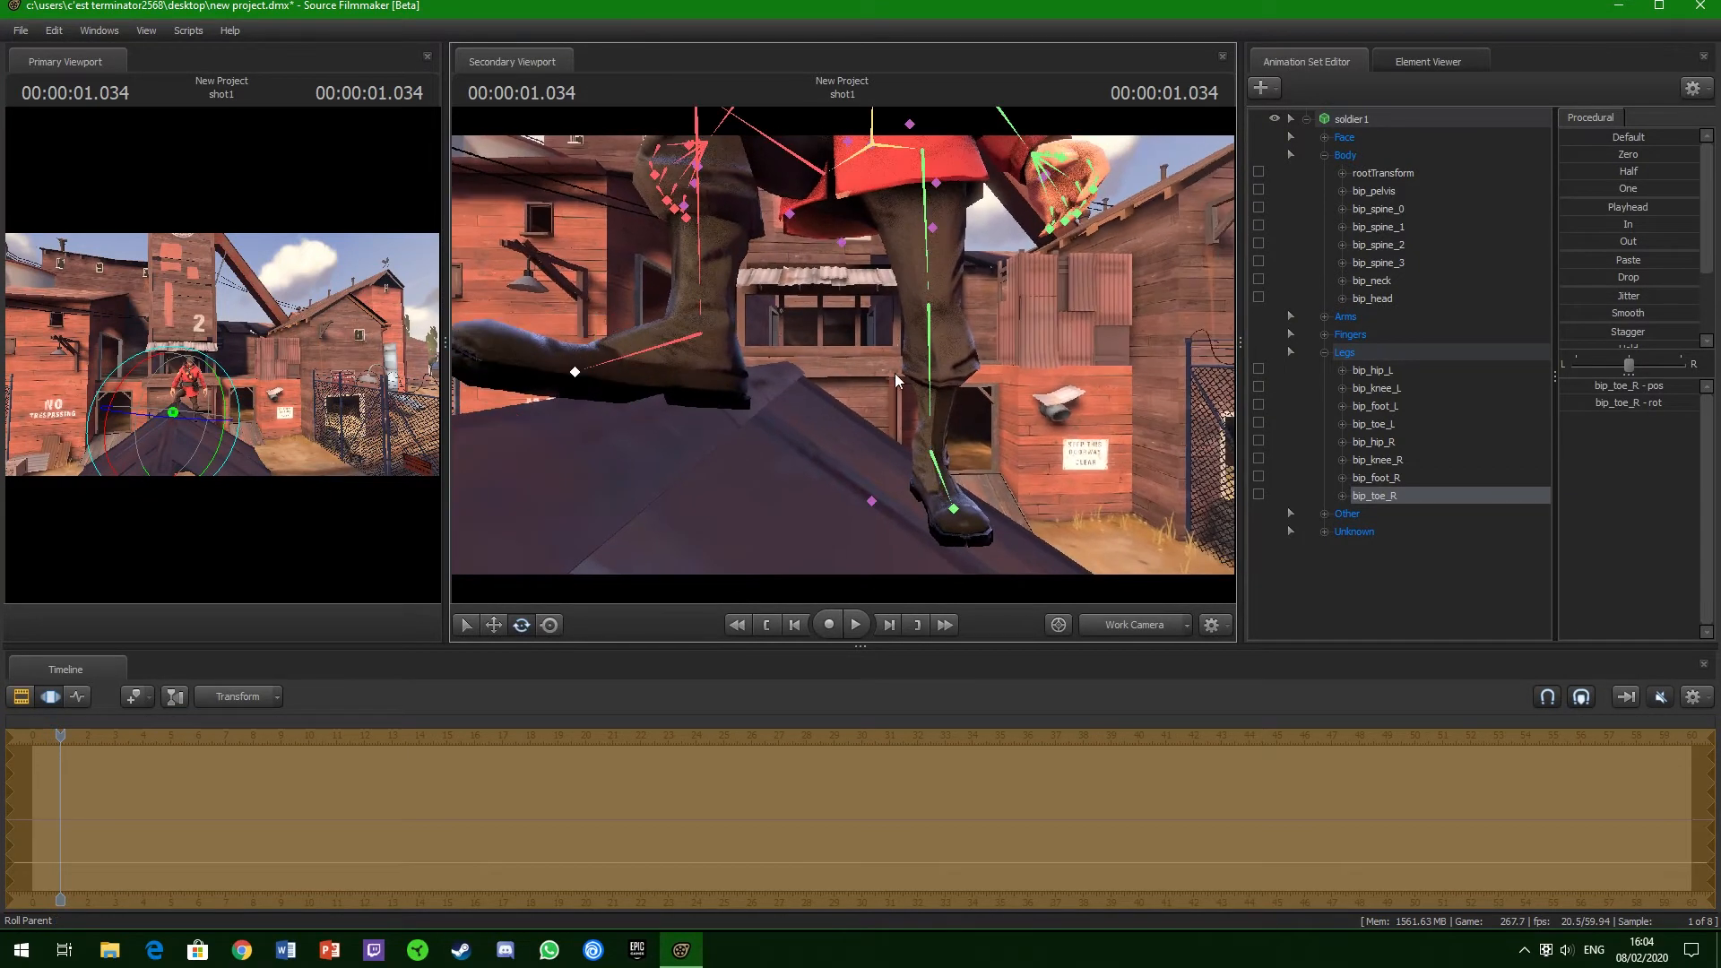
- Rotate the left hip bone, bip_hip_L, to adjust the stance of the supporting leg
click(931, 267)
drag(1030, 292, 1031, 269)
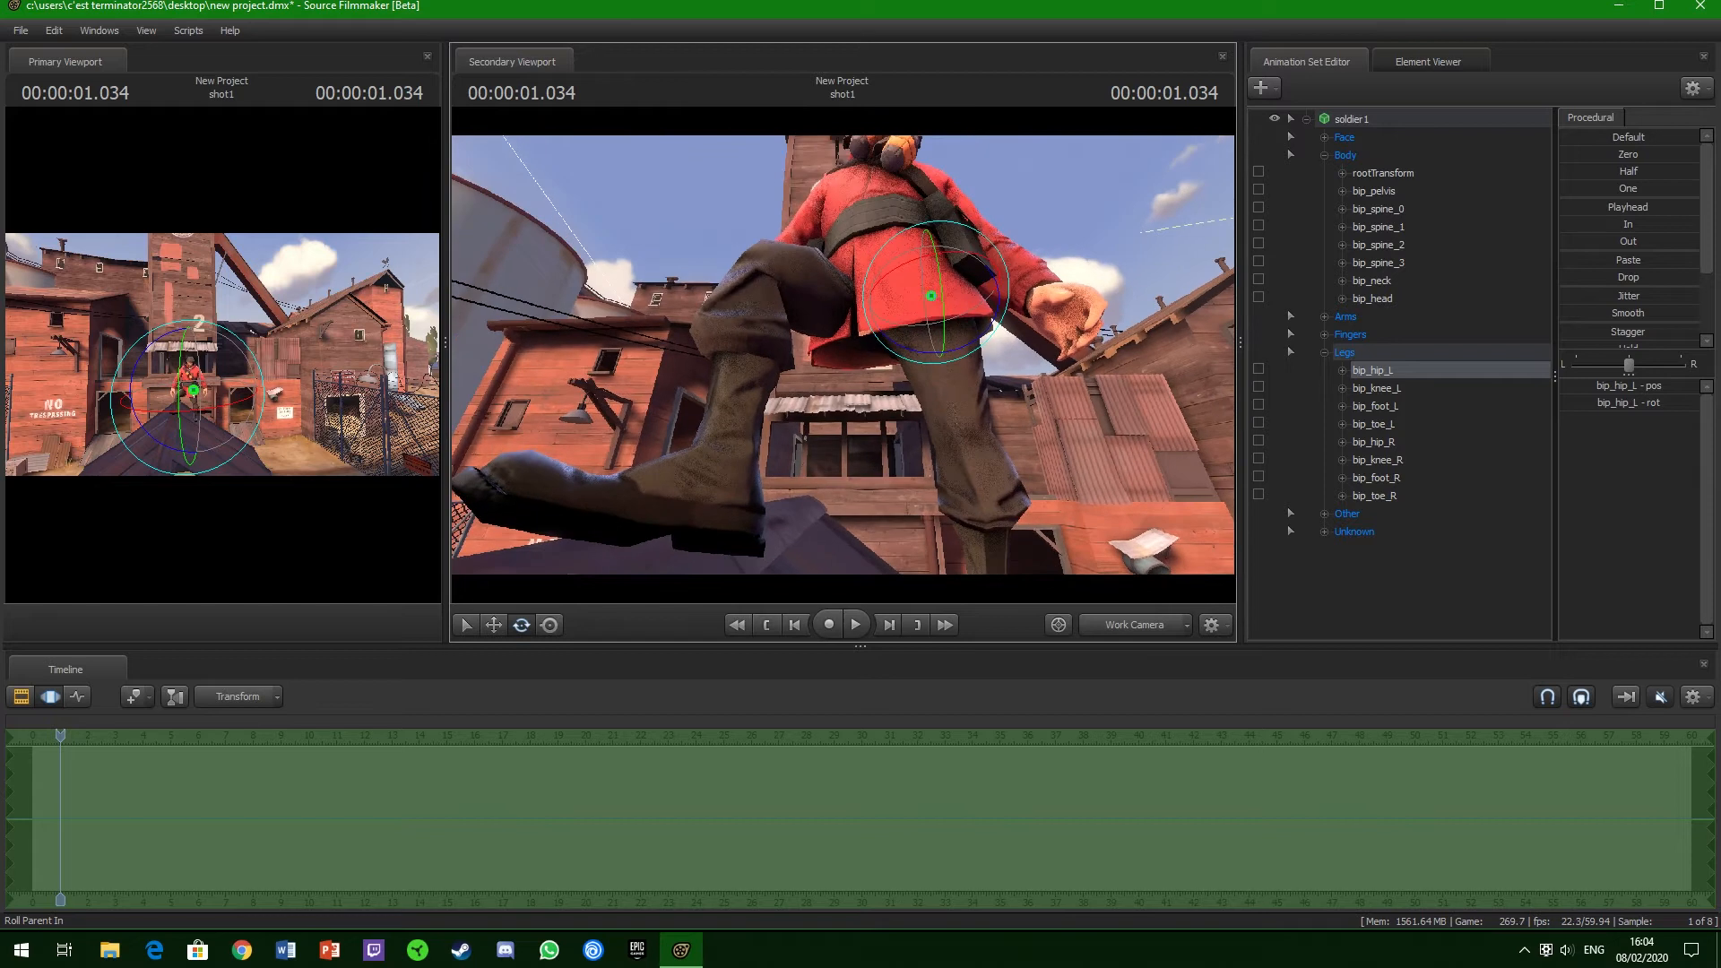
drag(898, 259, 939, 262)
drag(1023, 360, 1023, 431)
- Rotate the left foot bone, bip_foot_L, to tilt the boot downward, and briefly play the shot
click(861, 403)
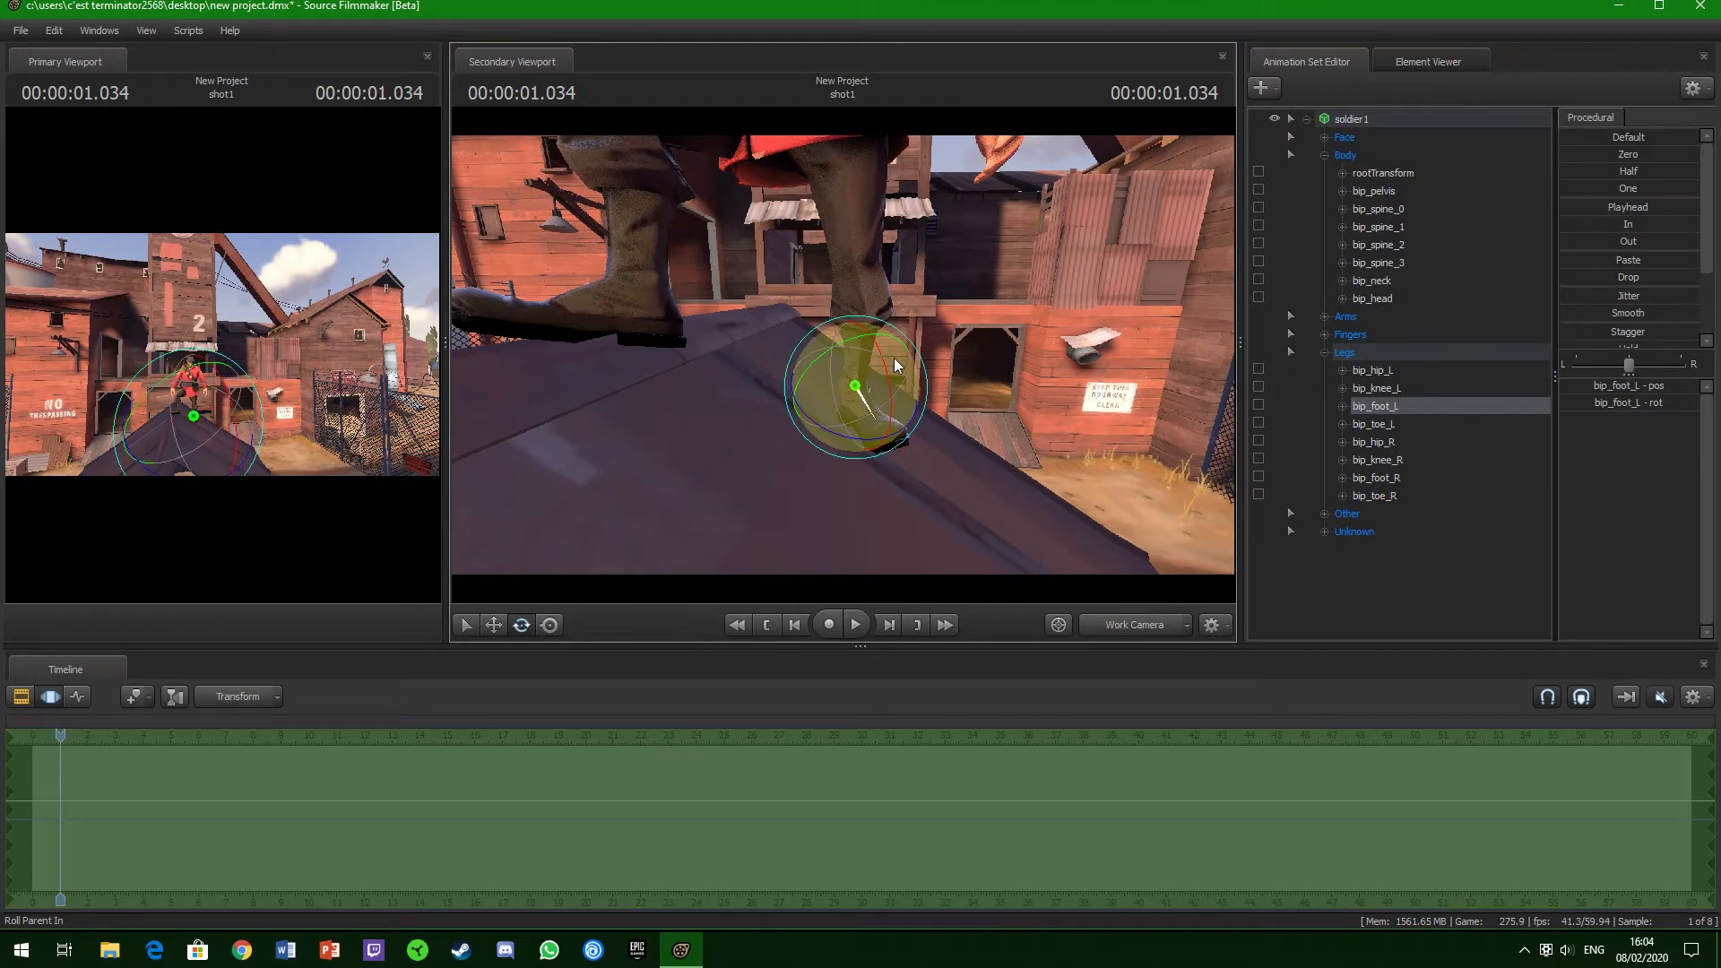
drag(890, 390, 891, 410)
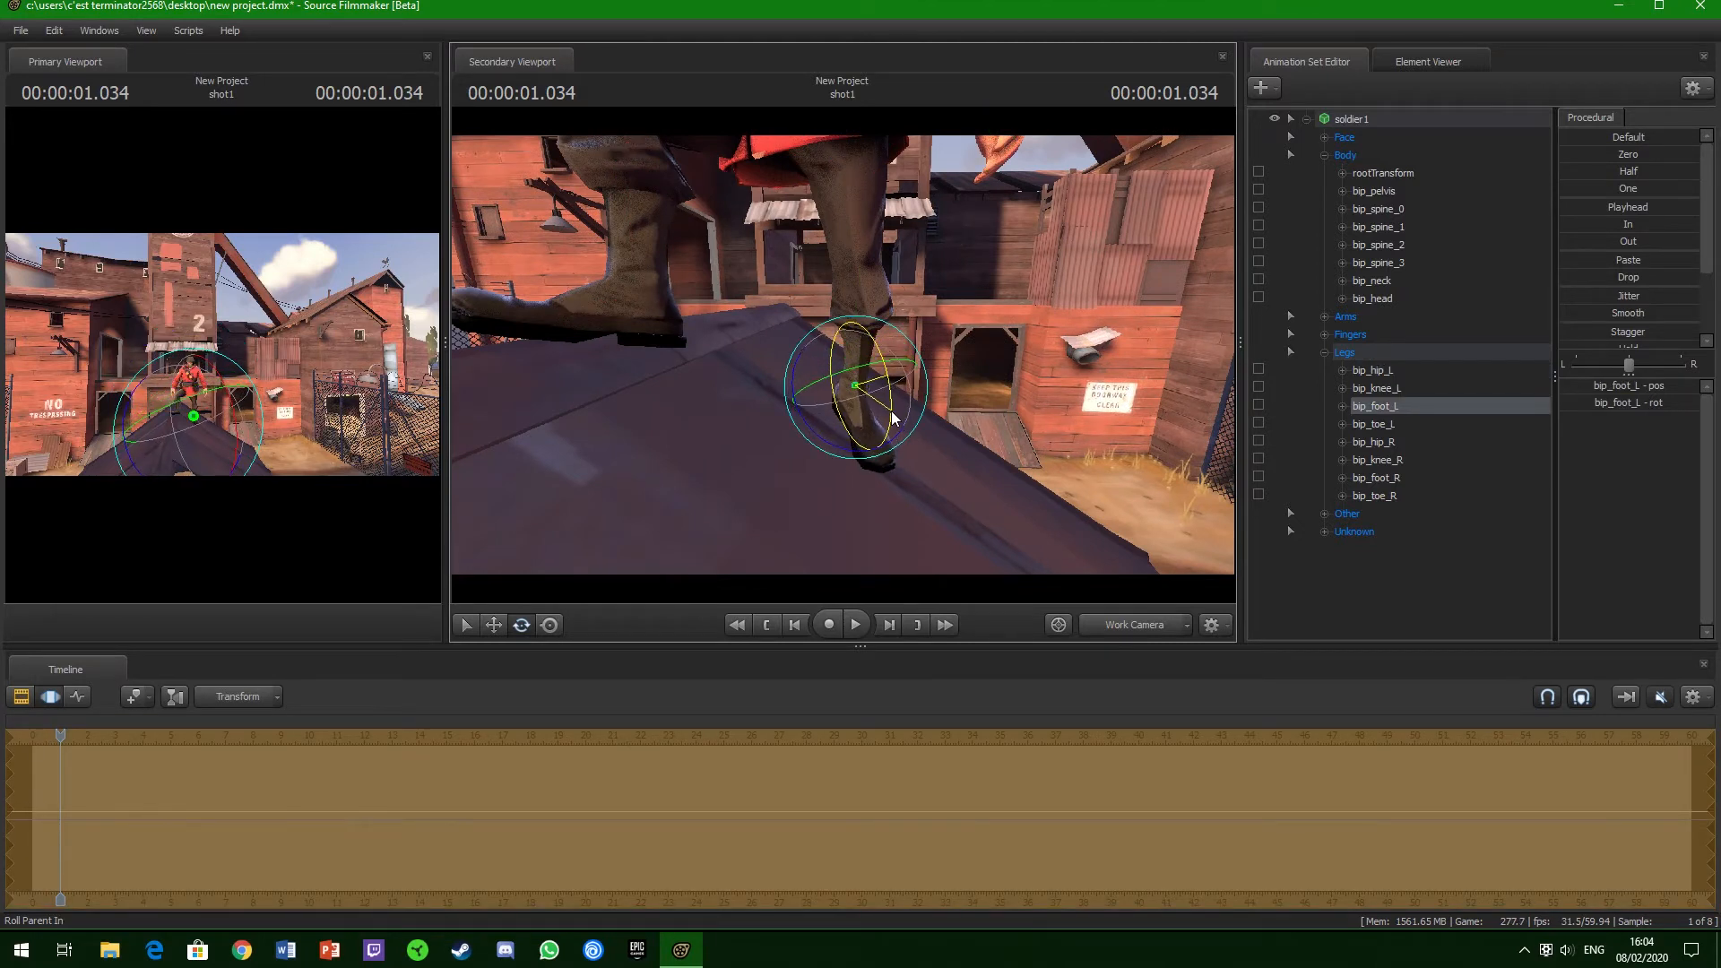
key(space)
mouse_move(843, 354)
mouse_down()
mouse_move(854, 256)
mouse_move(841, 409)
mouse_move(846, 342)
mouse_up()
key(space)
- Rotate the coat's front right bone, prp_coat_front_1_R, near the raised thigh
key(w)
key(s)
key(w)
key(ctrl)
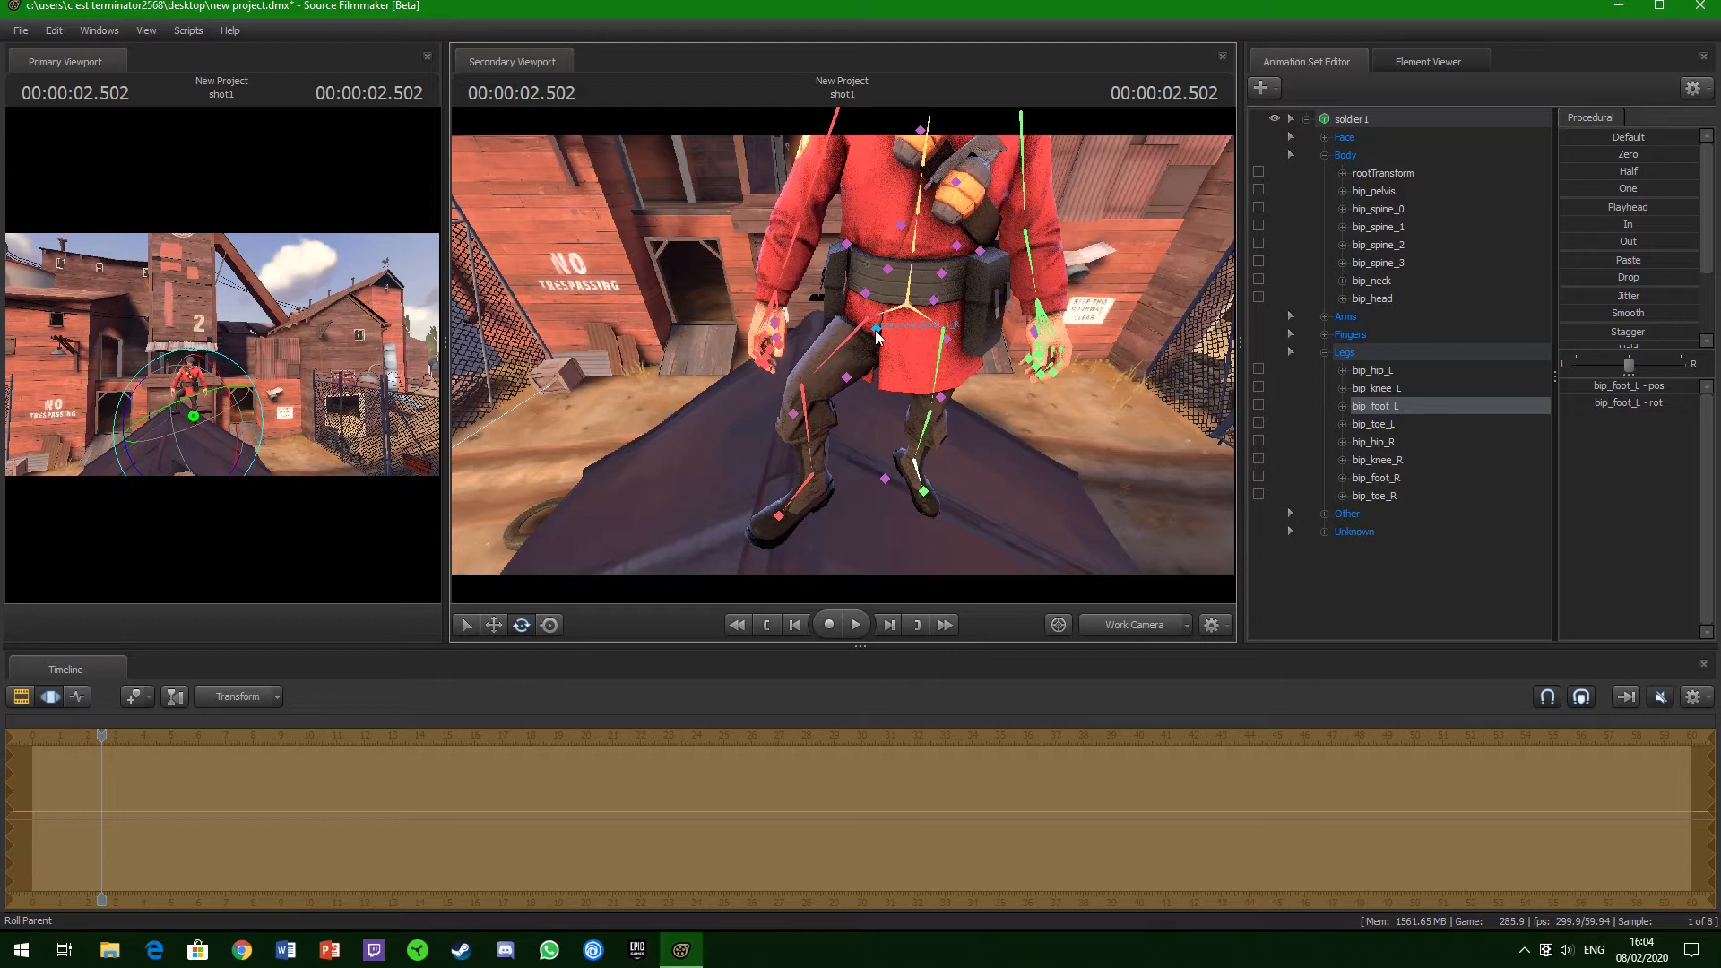
click(877, 333)
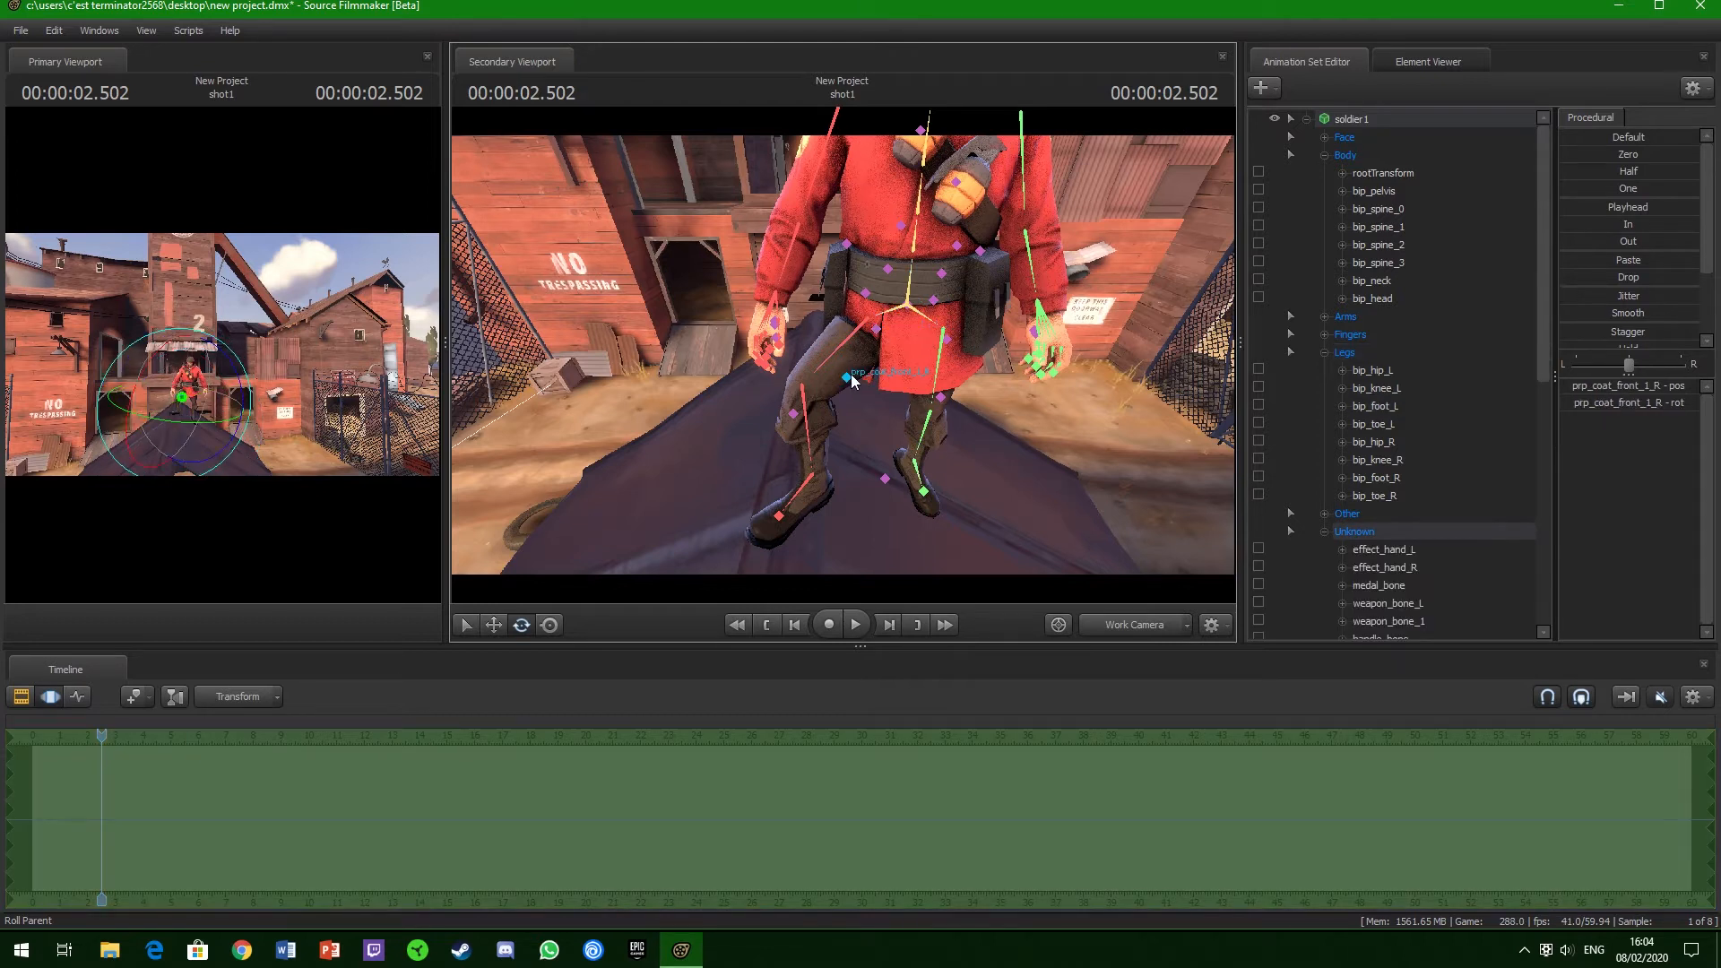
click(828, 360)
drag(837, 320, 922, 347)
- Rotate bip_pelvis slightly again to refine the soldier's hip angle
drag(1041, 426, 1041, 345)
click(889, 416)
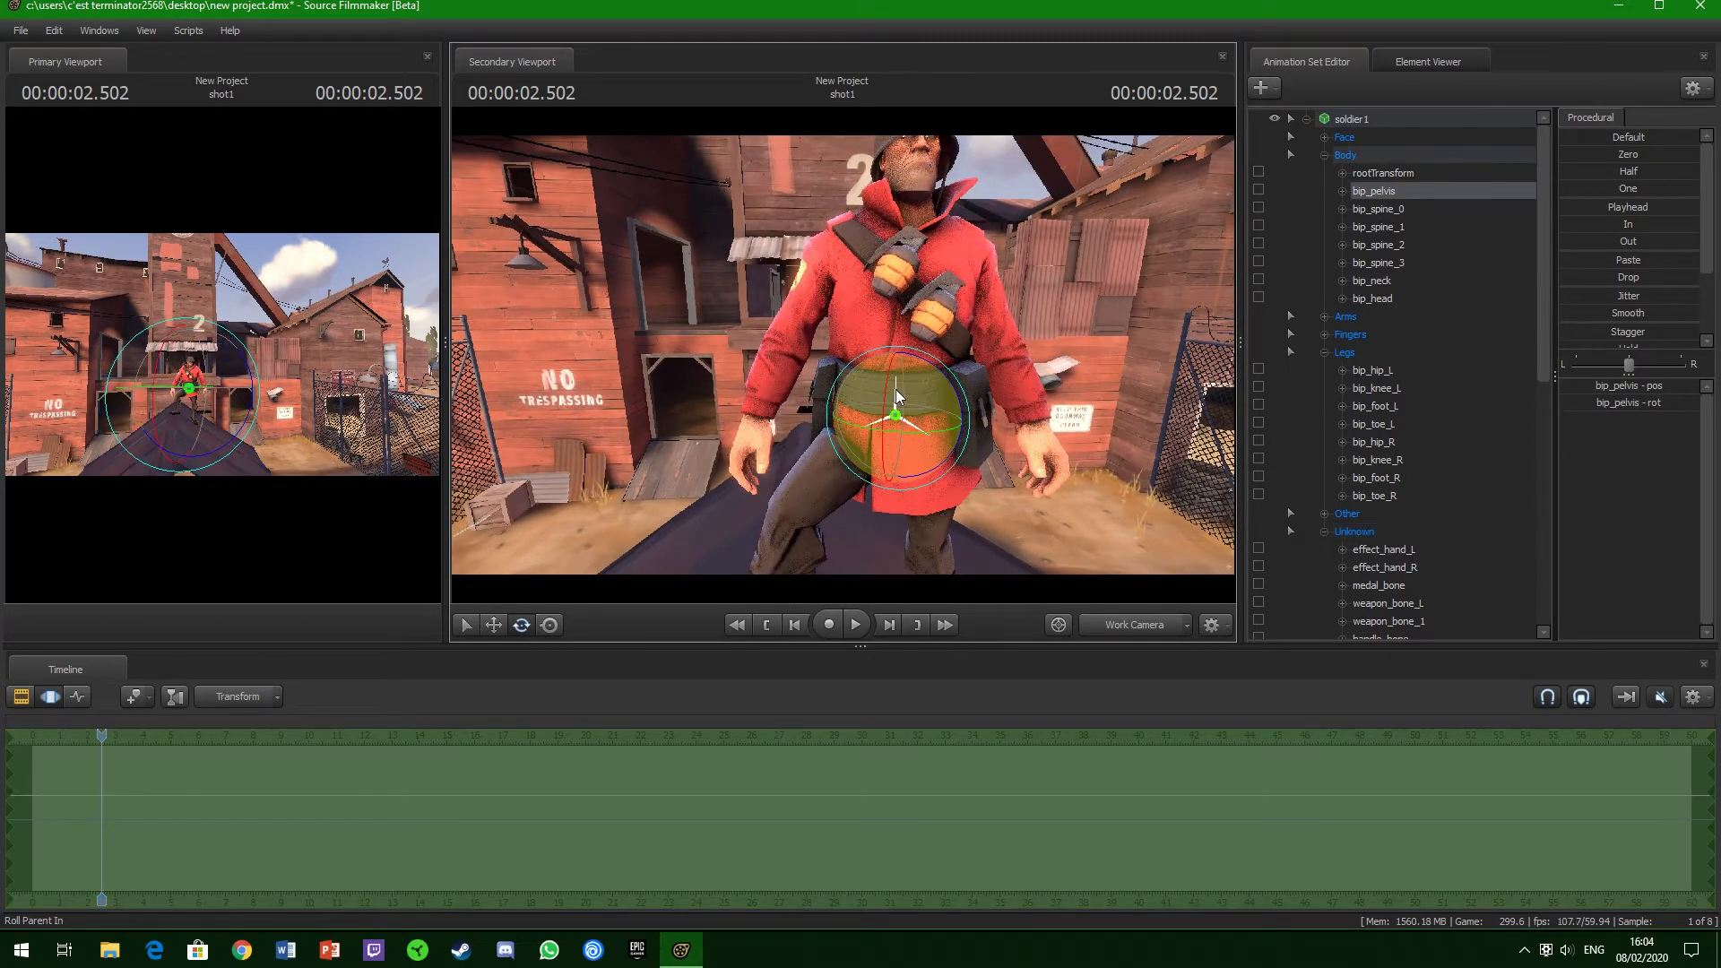
mouse_move(885, 409)
mouse_down()
mouse_move(887, 381)
mouse_move(876, 421)
mouse_up()
mouse_move(828, 267)
mouse_down()
mouse_move(855, 314)
mouse_move(810, 265)
mouse_up()
key(s)
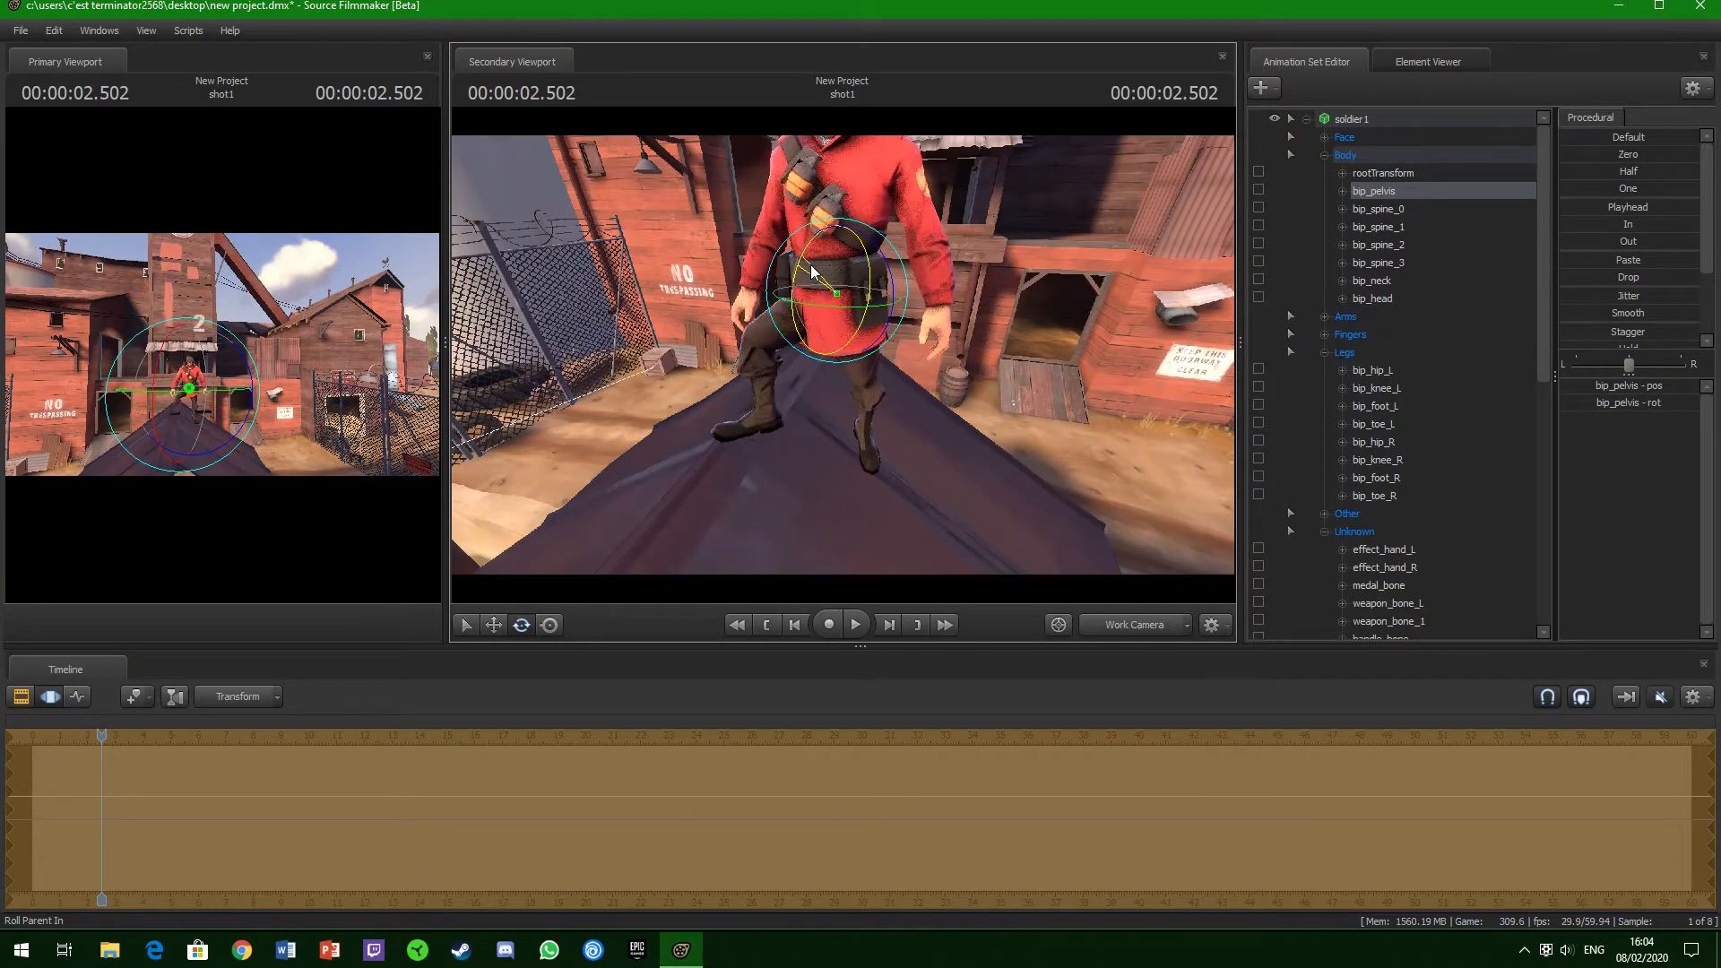
drag(948, 405, 964, 310)
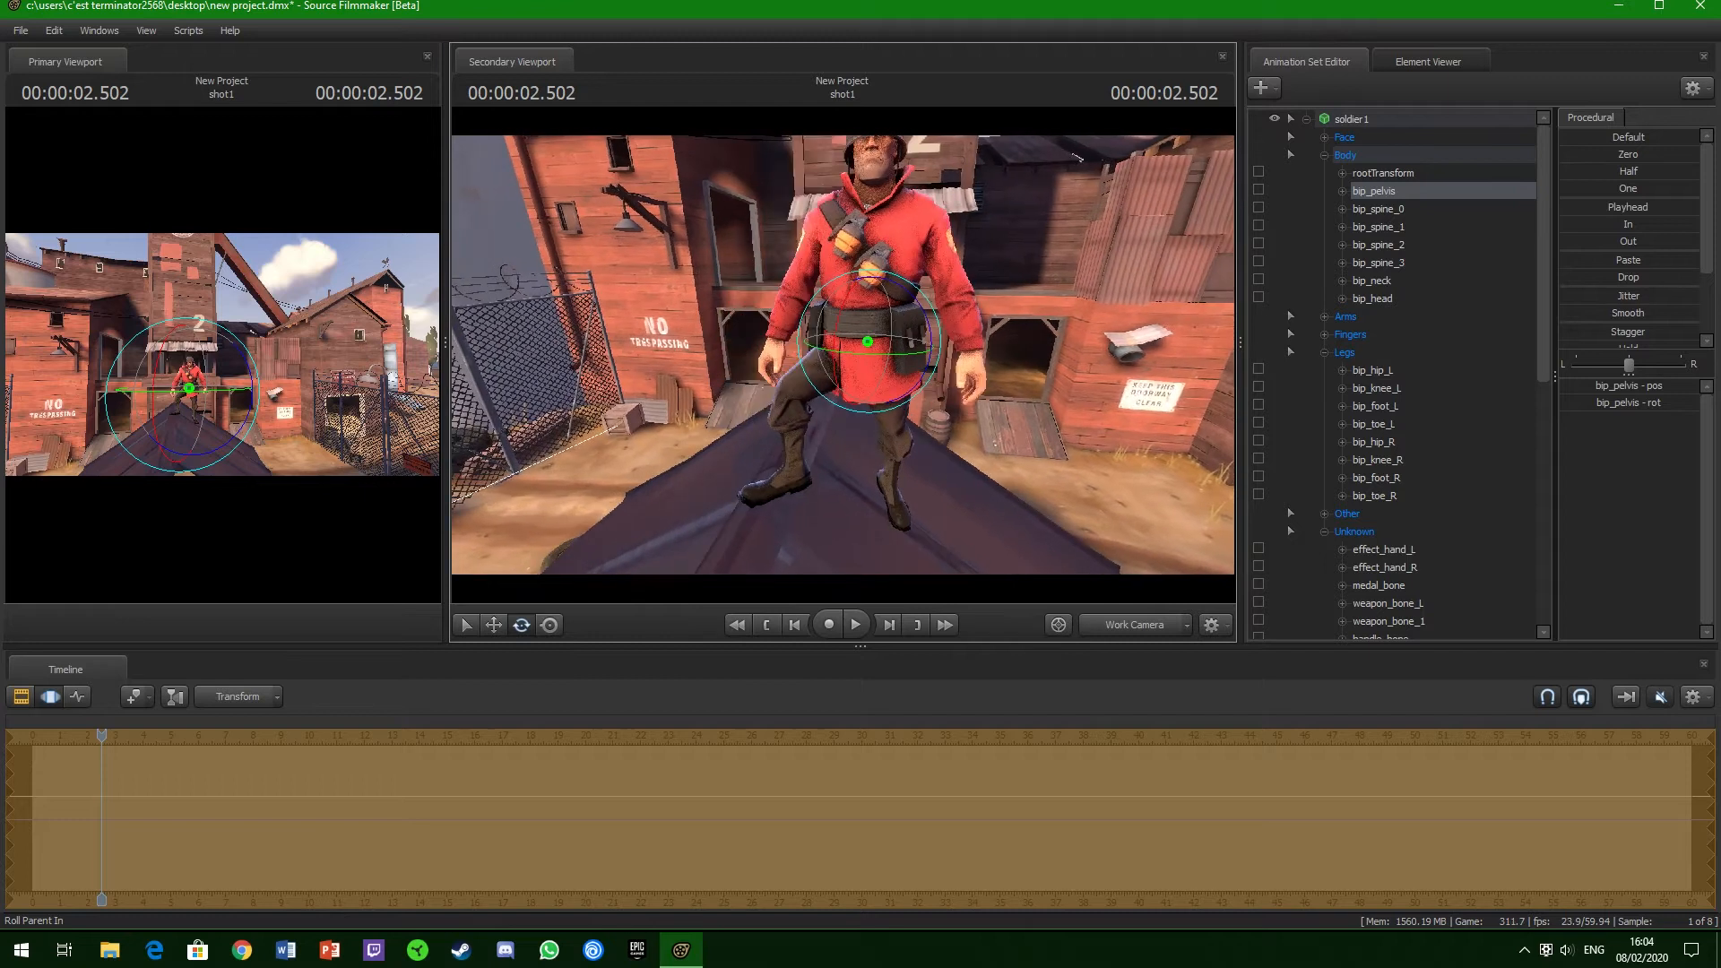
- Collapse the Body and Legs groups and look through the bones in the Unknown group
click(1324, 155)
click(1325, 208)
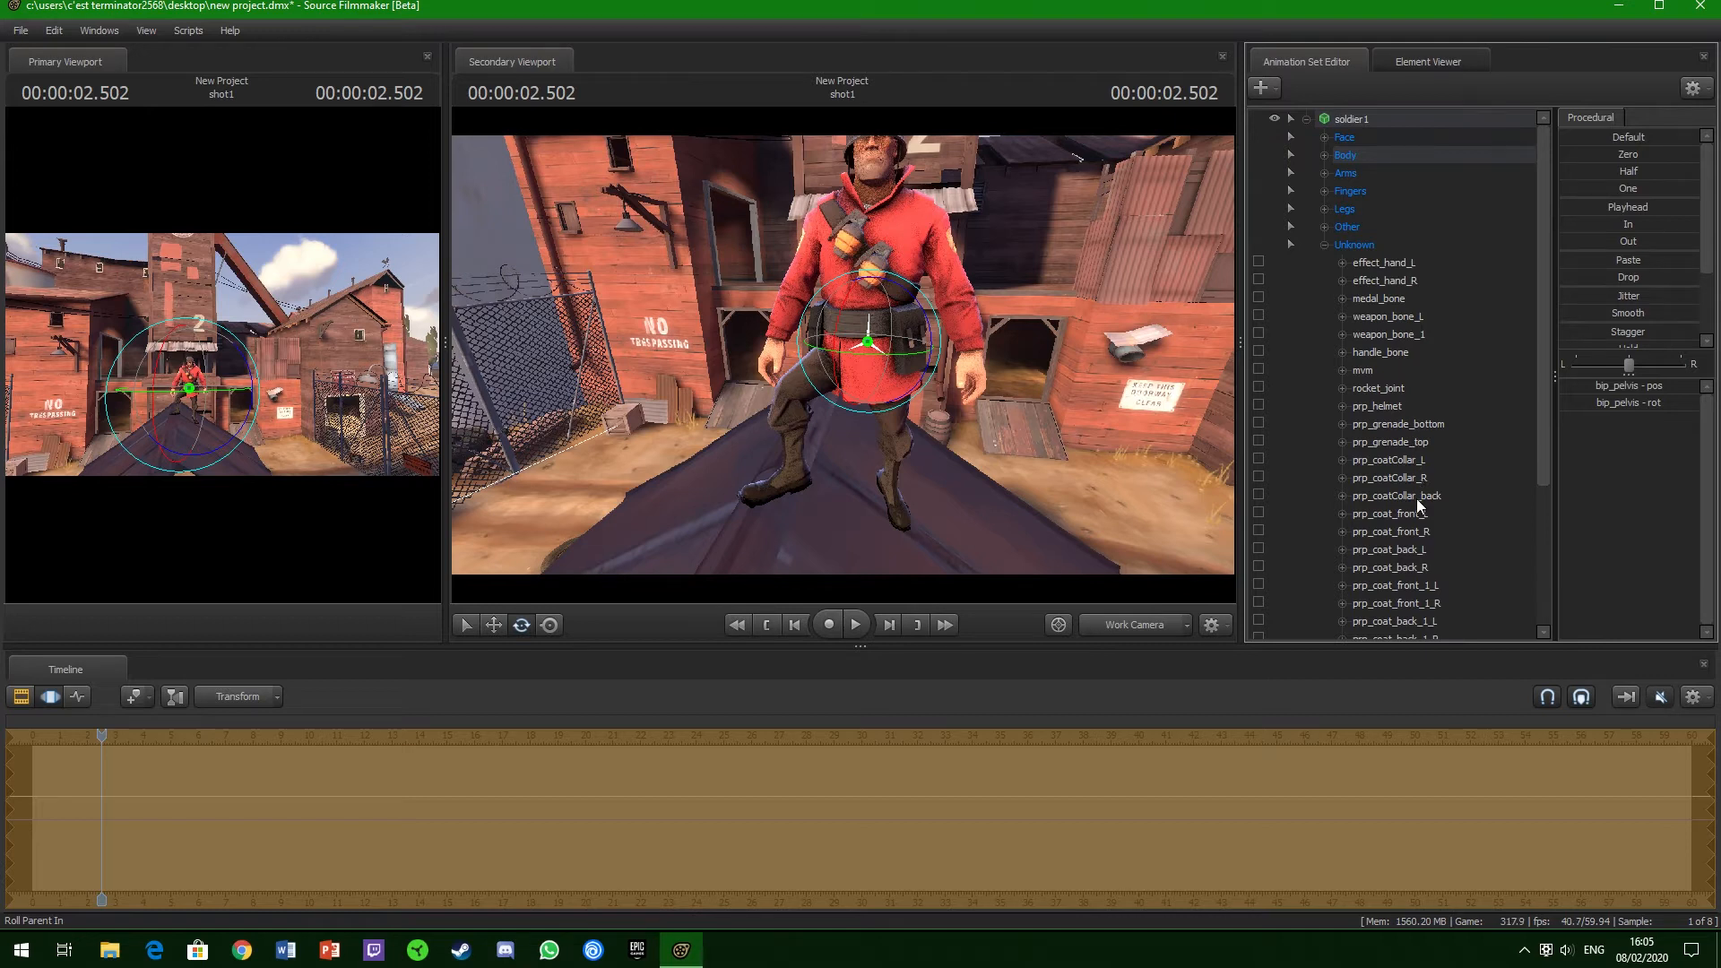
scroll(1416, 499, down, 2)
scroll(1416, 498, down, 2)
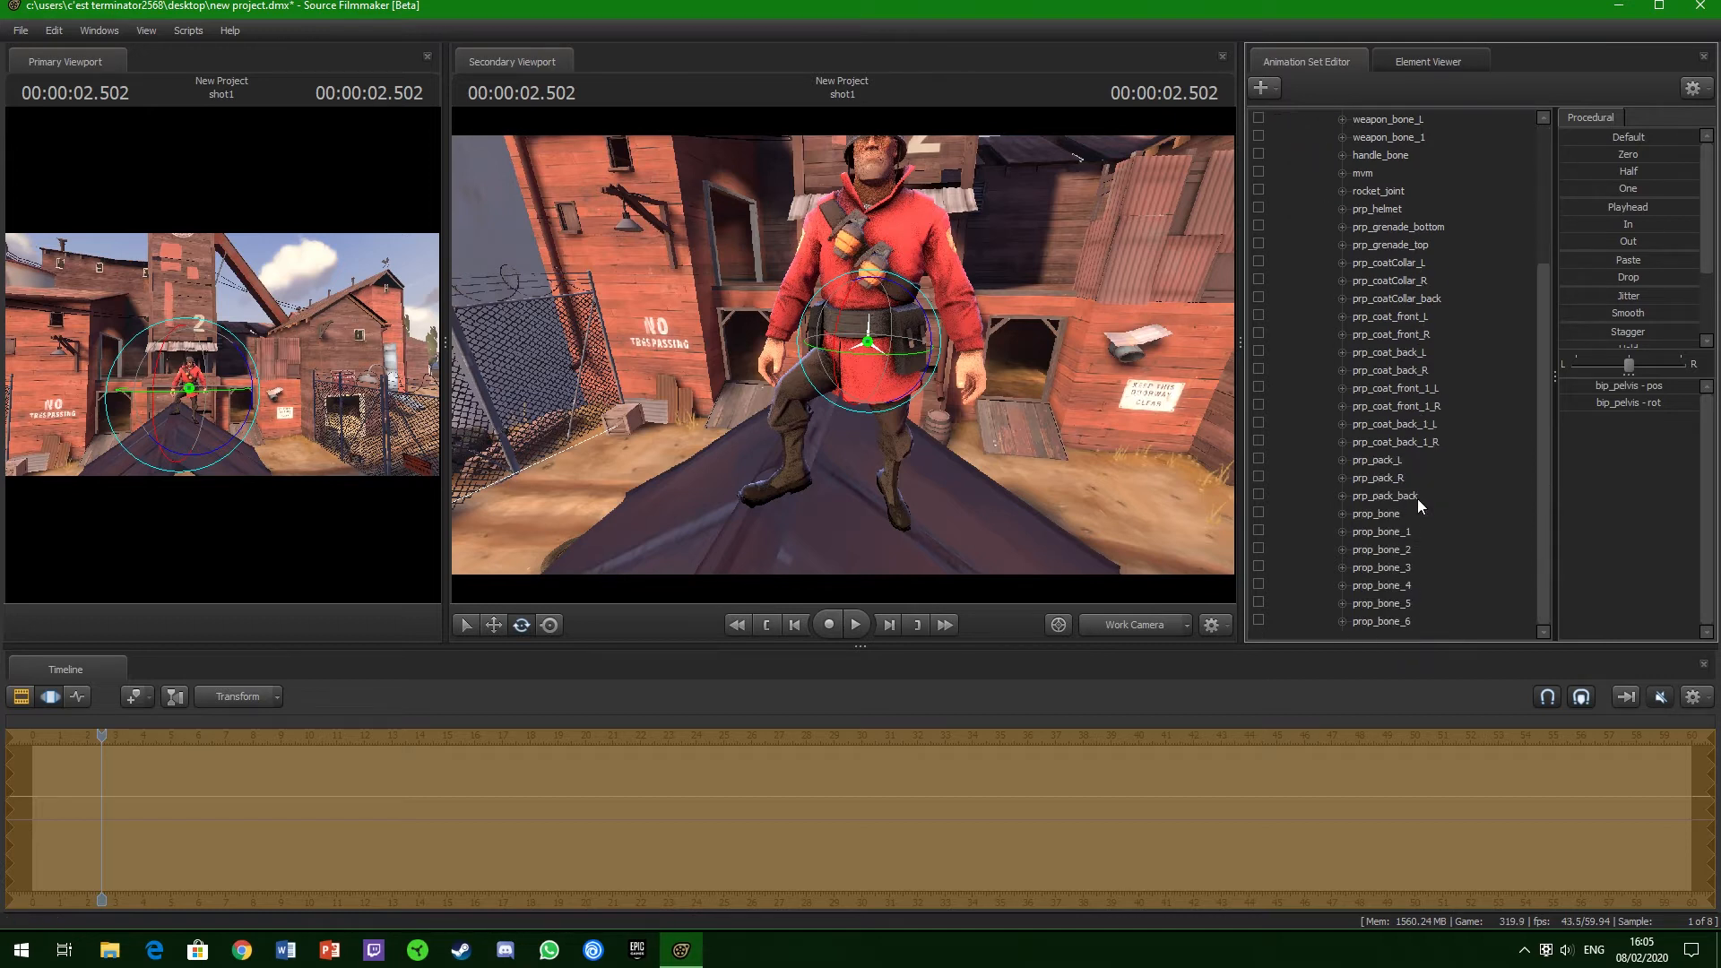
- Check which parts the coat, pack and prop bones control, and look inside the Other and Legs groups
click(1380, 450)
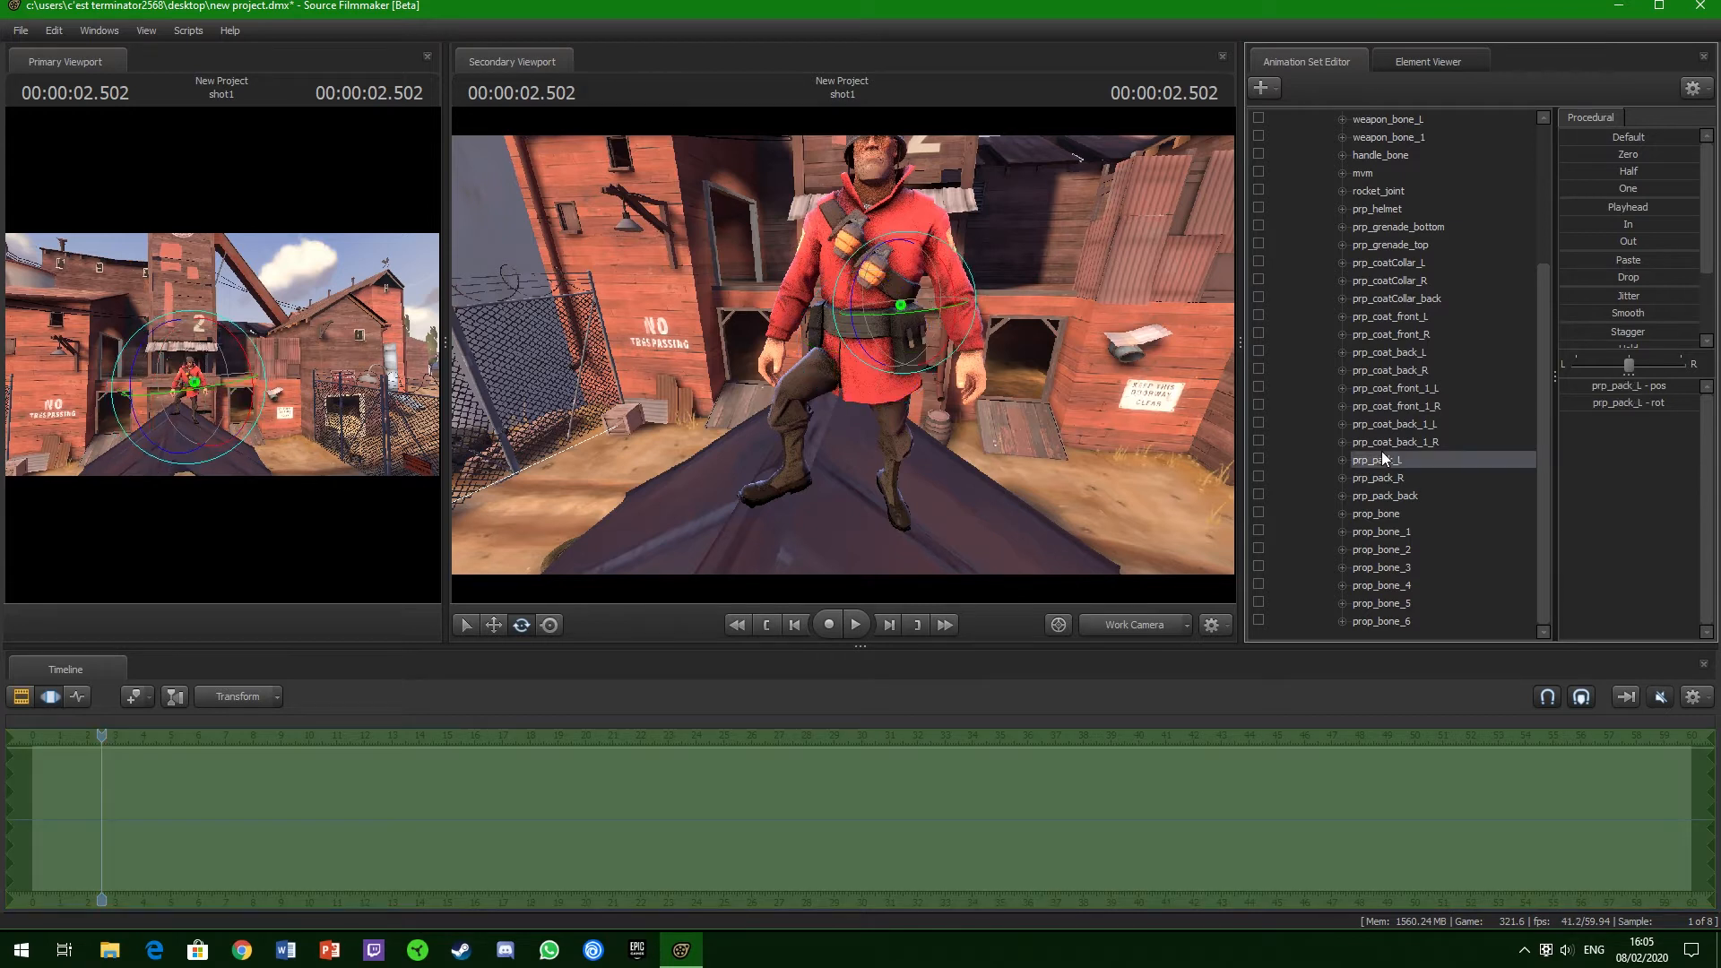
click(1378, 423)
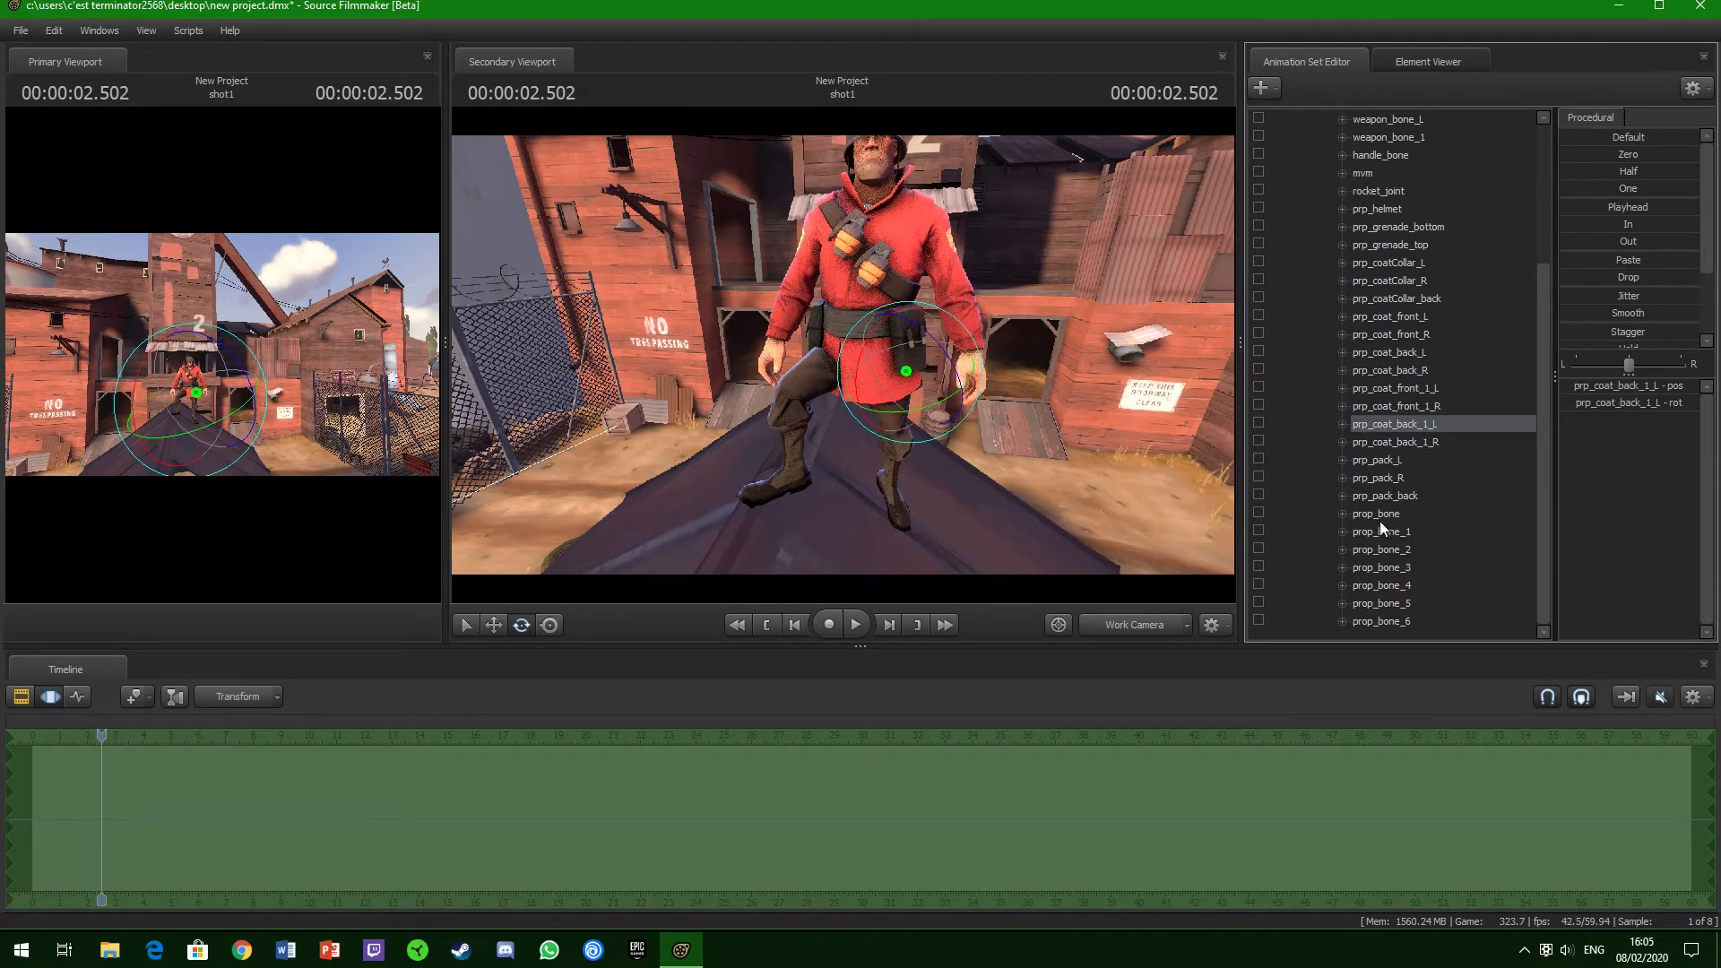
click(1383, 618)
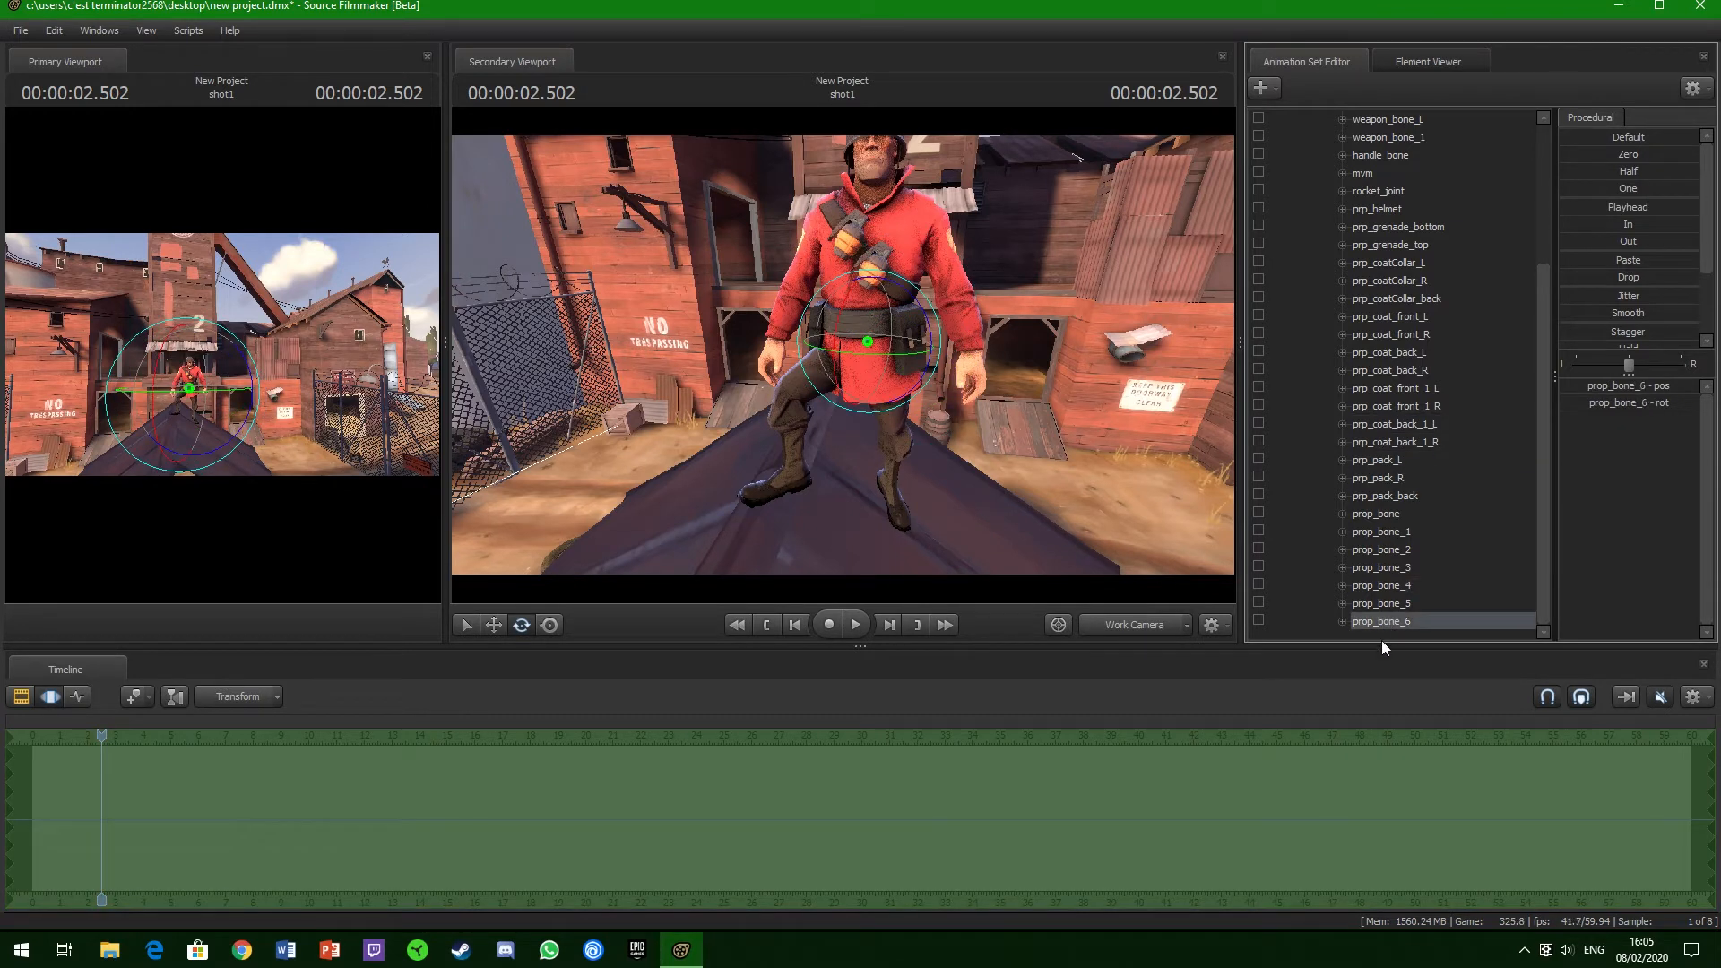
scroll(1414, 559, up, 4)
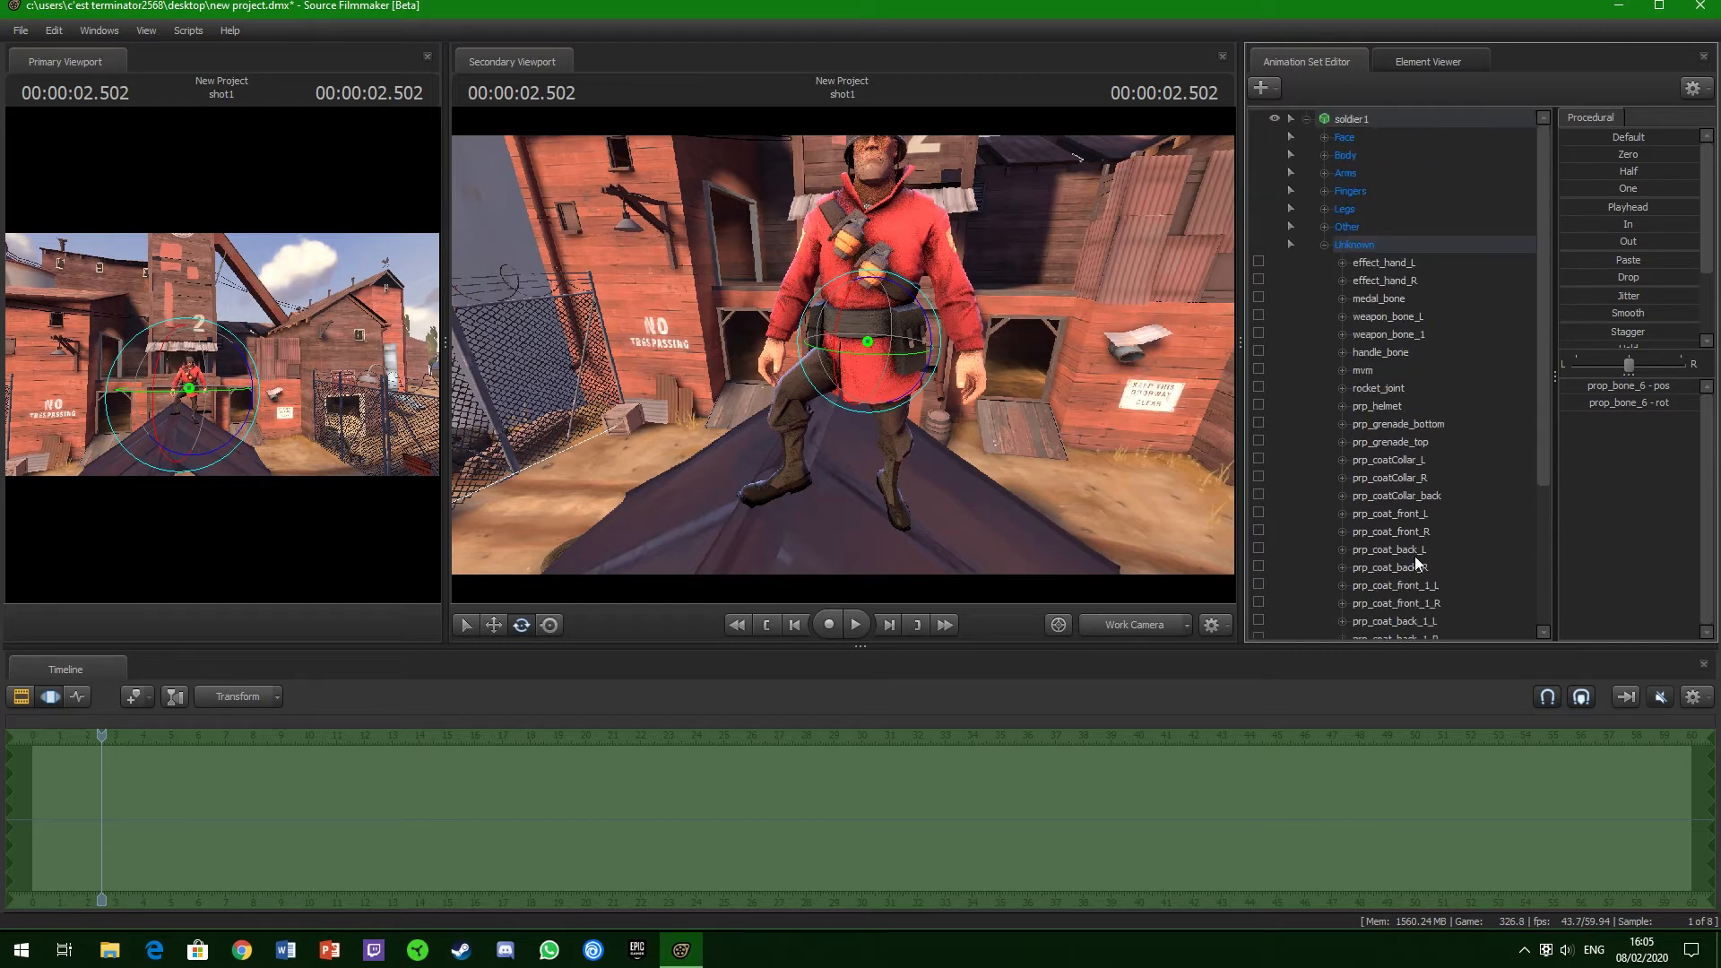
click(1357, 227)
click(1325, 227)
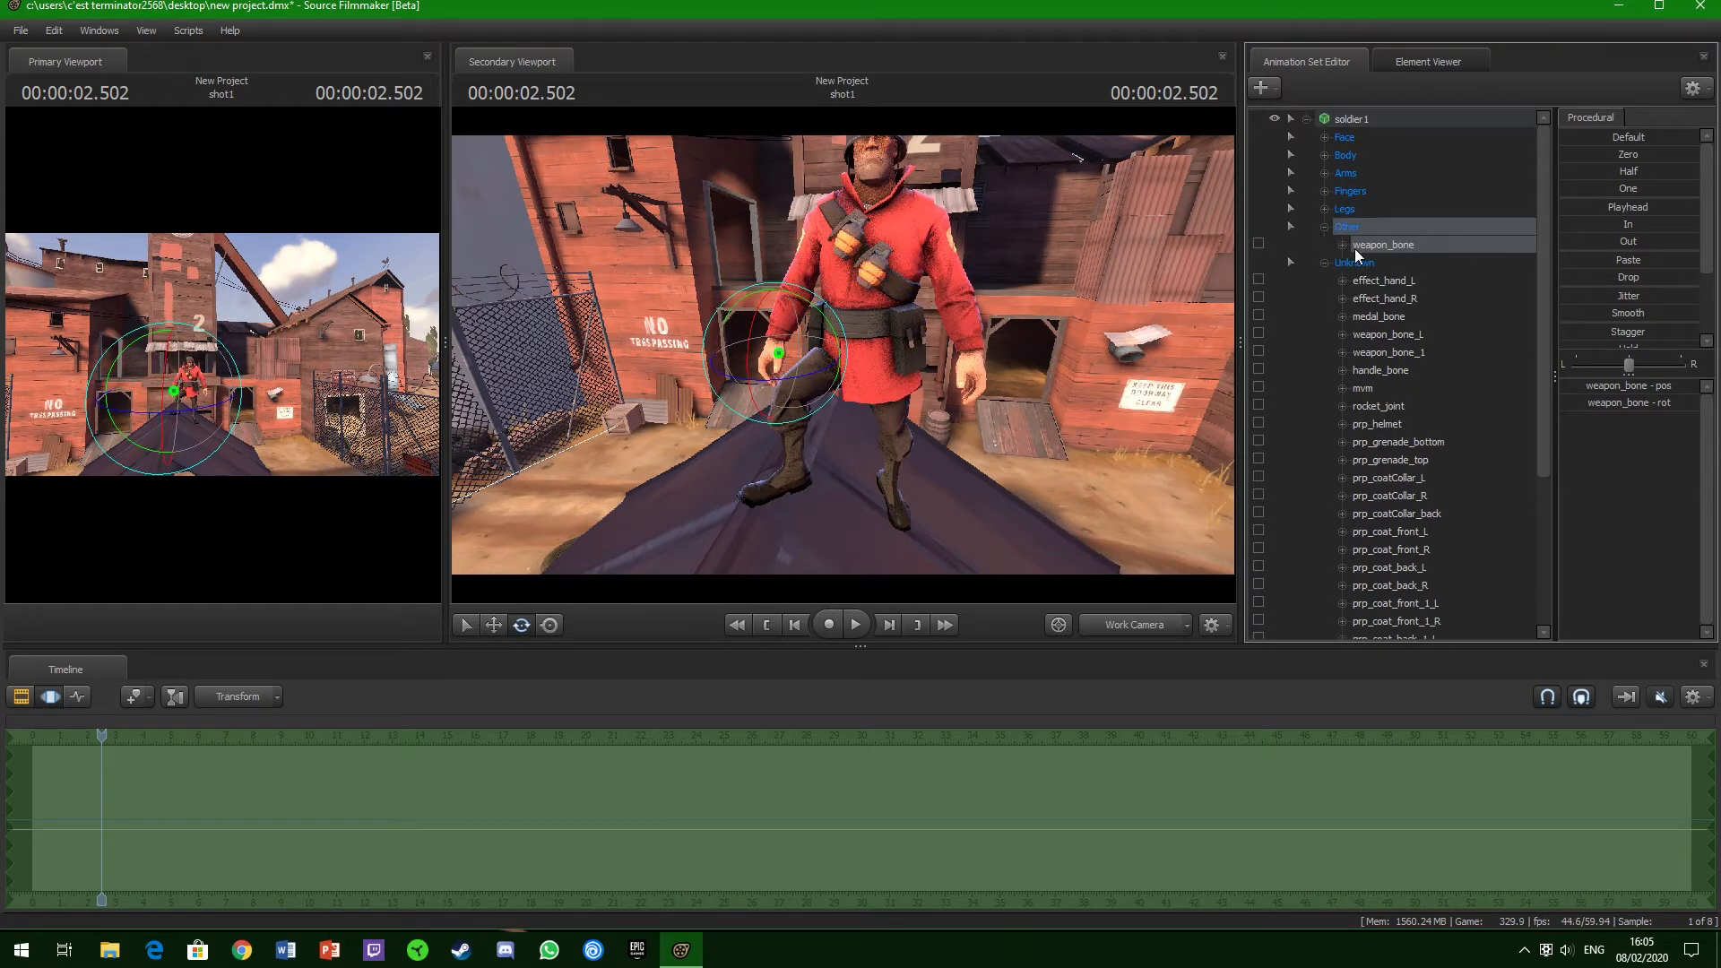
click(1325, 209)
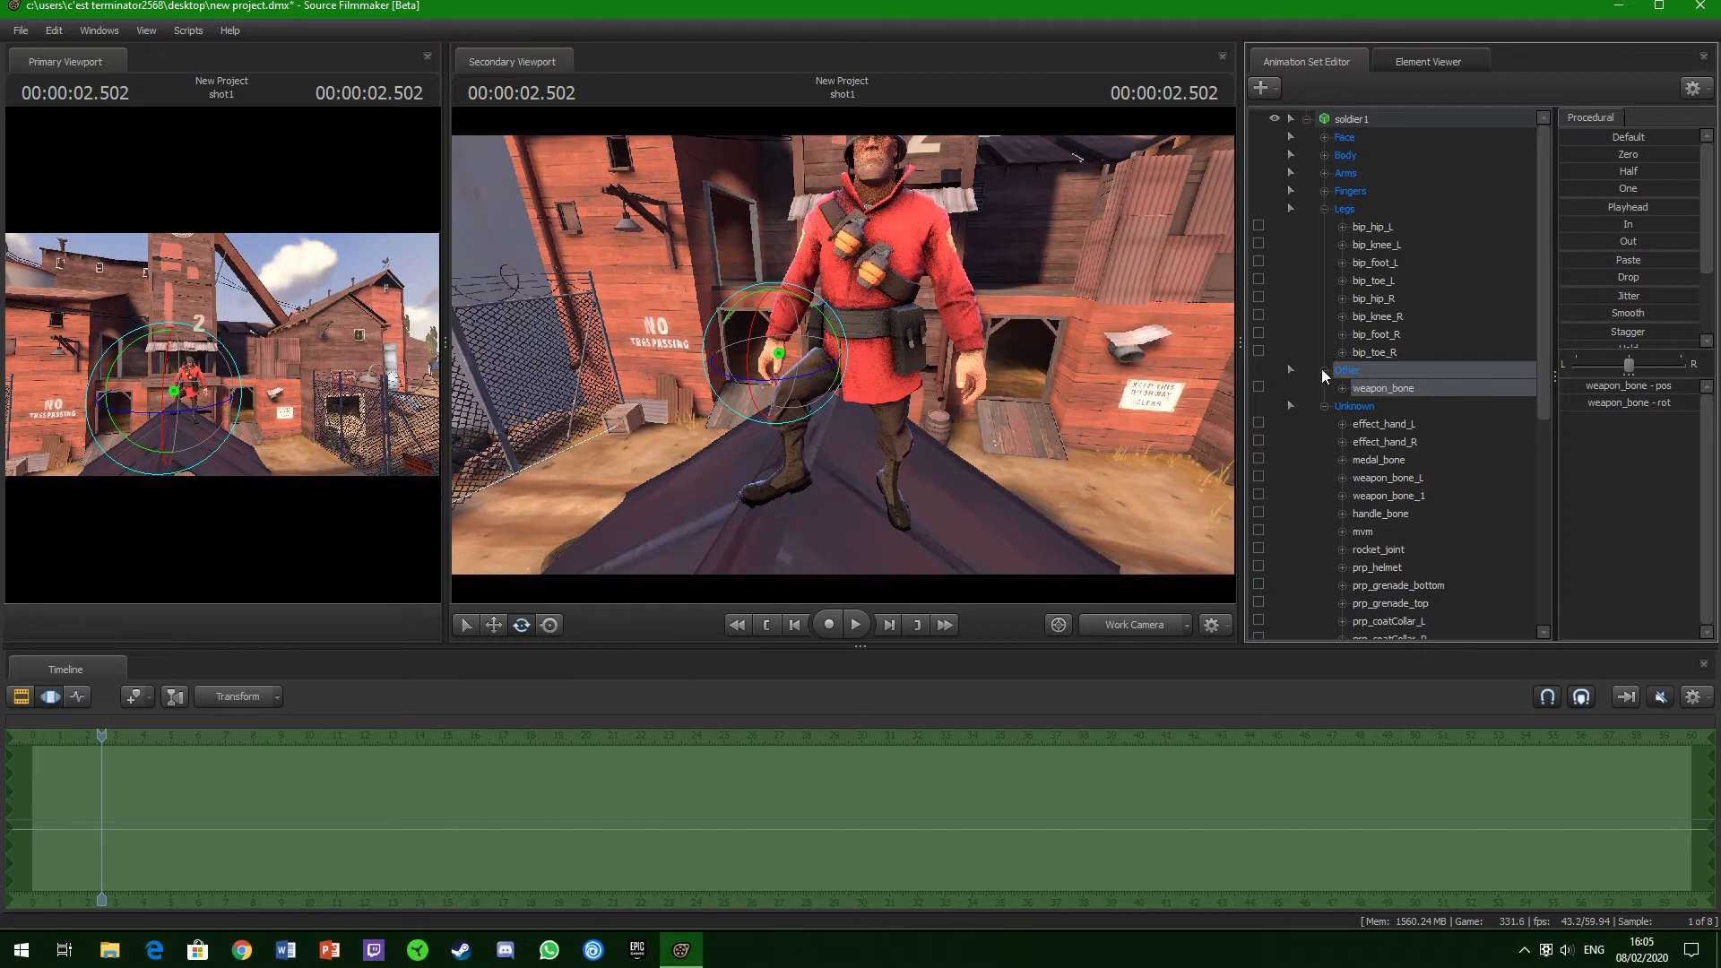
click(1324, 370)
click(1325, 208)
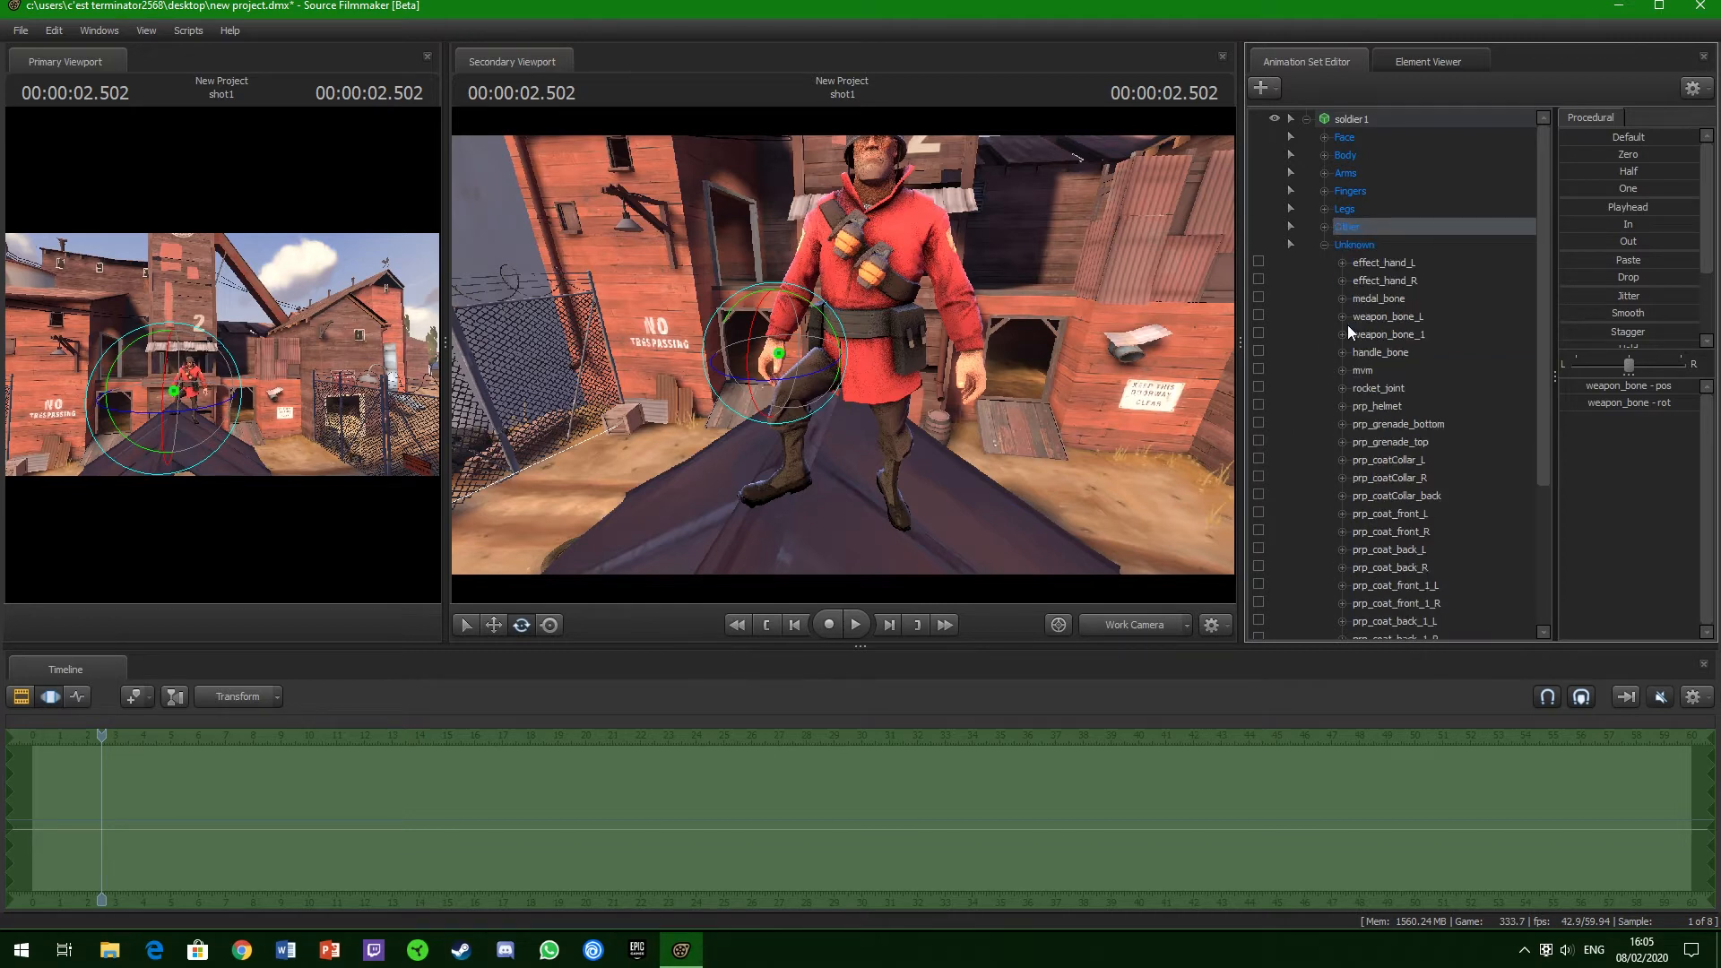
- Go through the hand, weapon, mvm, helmet and grenade bones of the Unknown group to see where each one sits
click(1369, 263)
click(1369, 282)
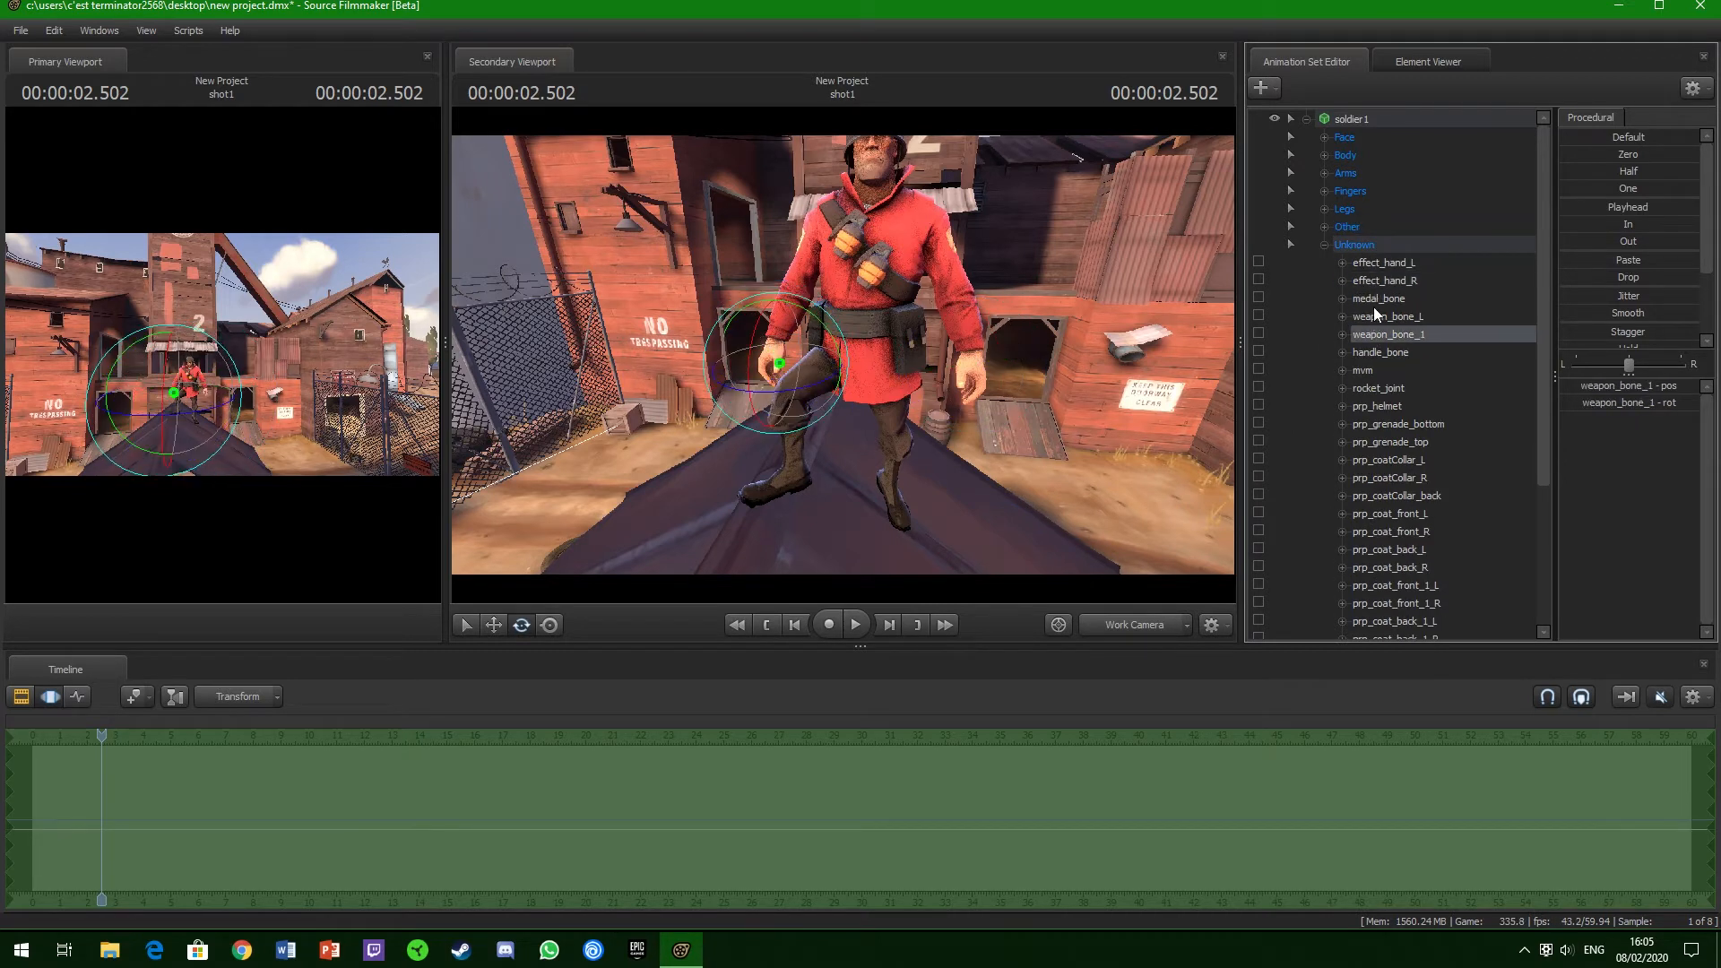
click(1373, 317)
click(1370, 353)
click(1364, 387)
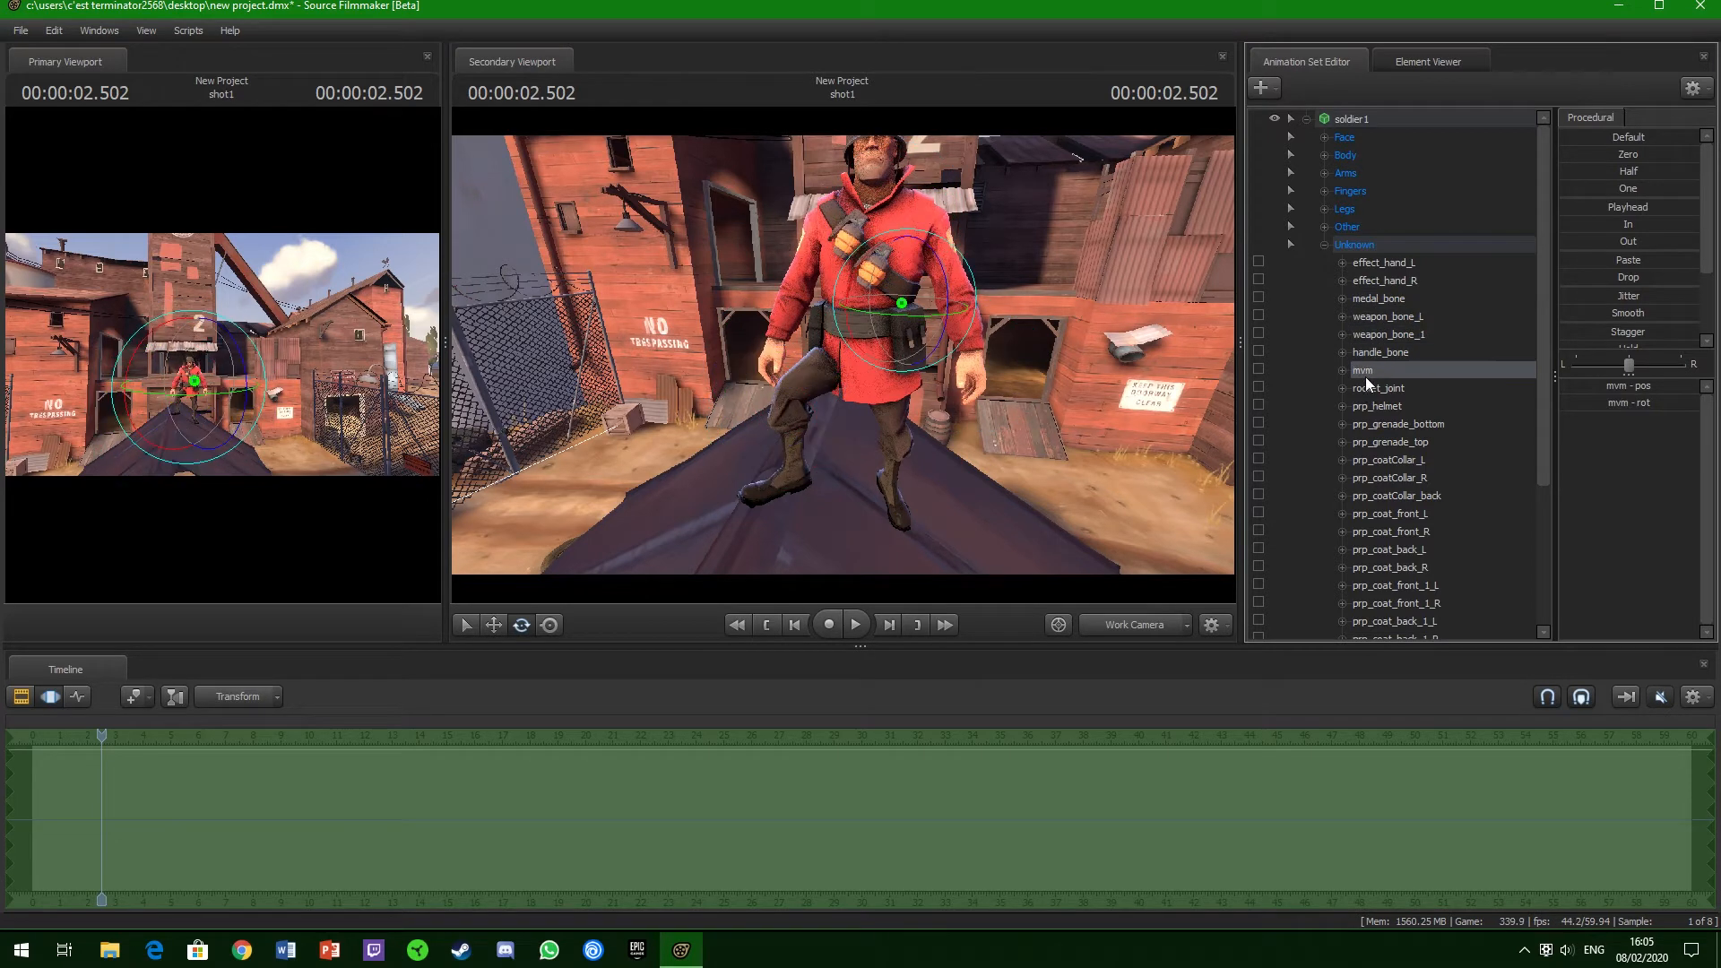
click(1364, 408)
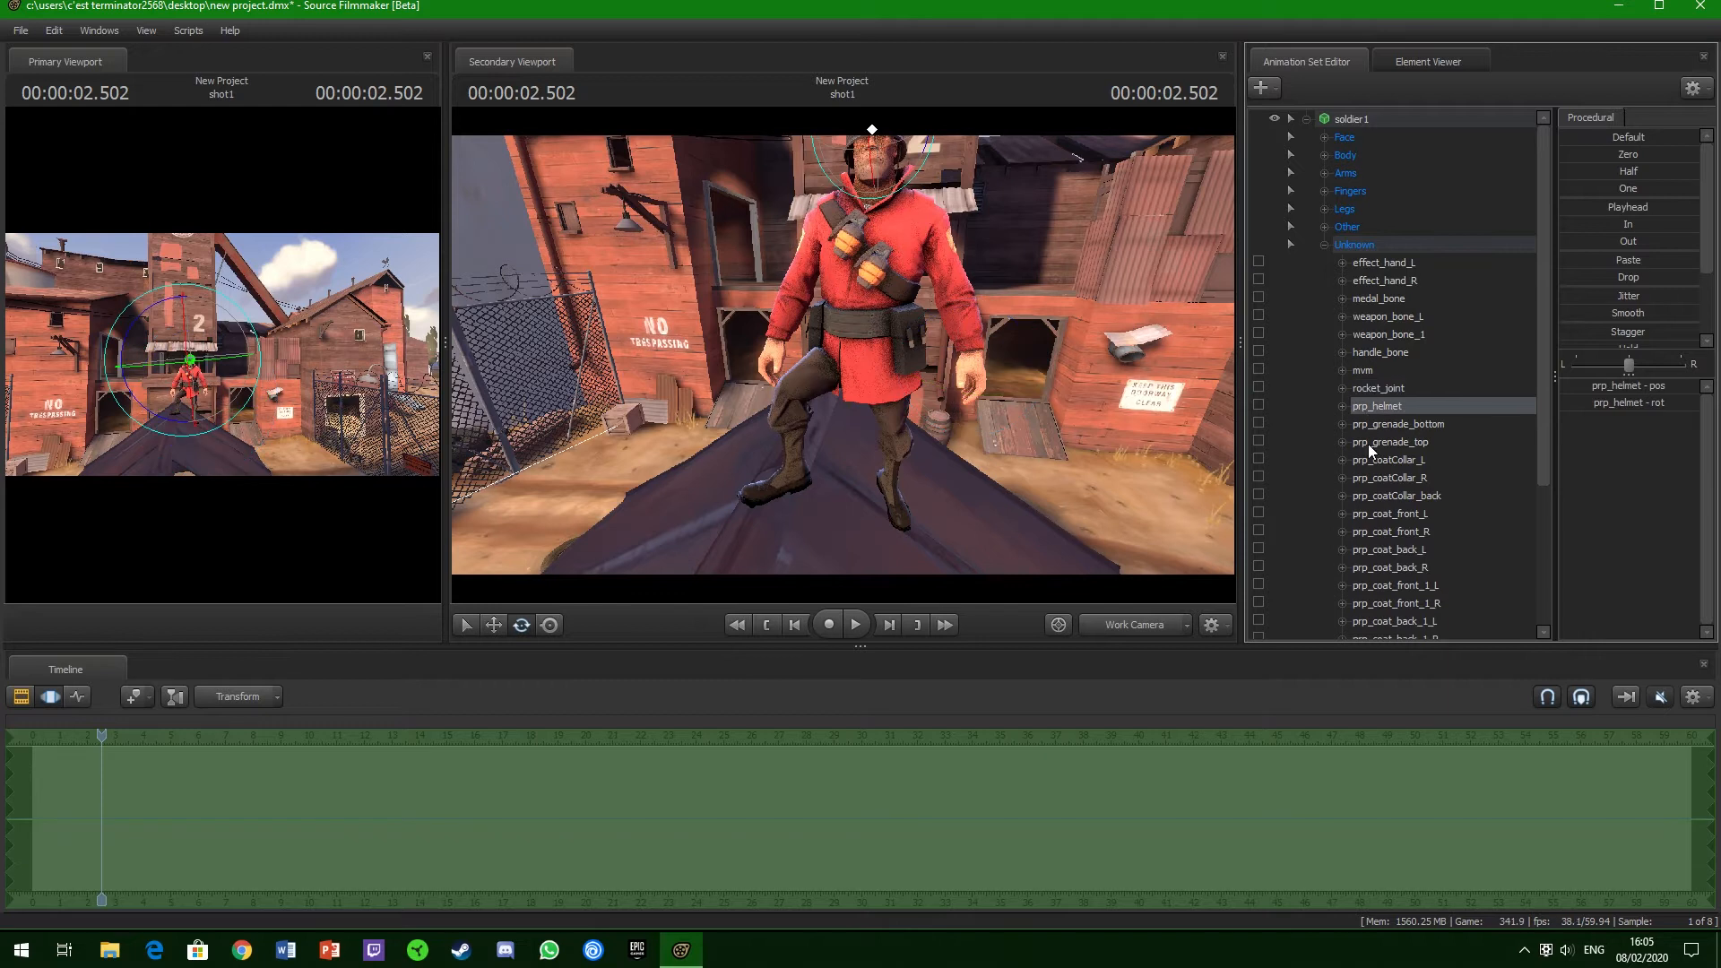
click(1374, 423)
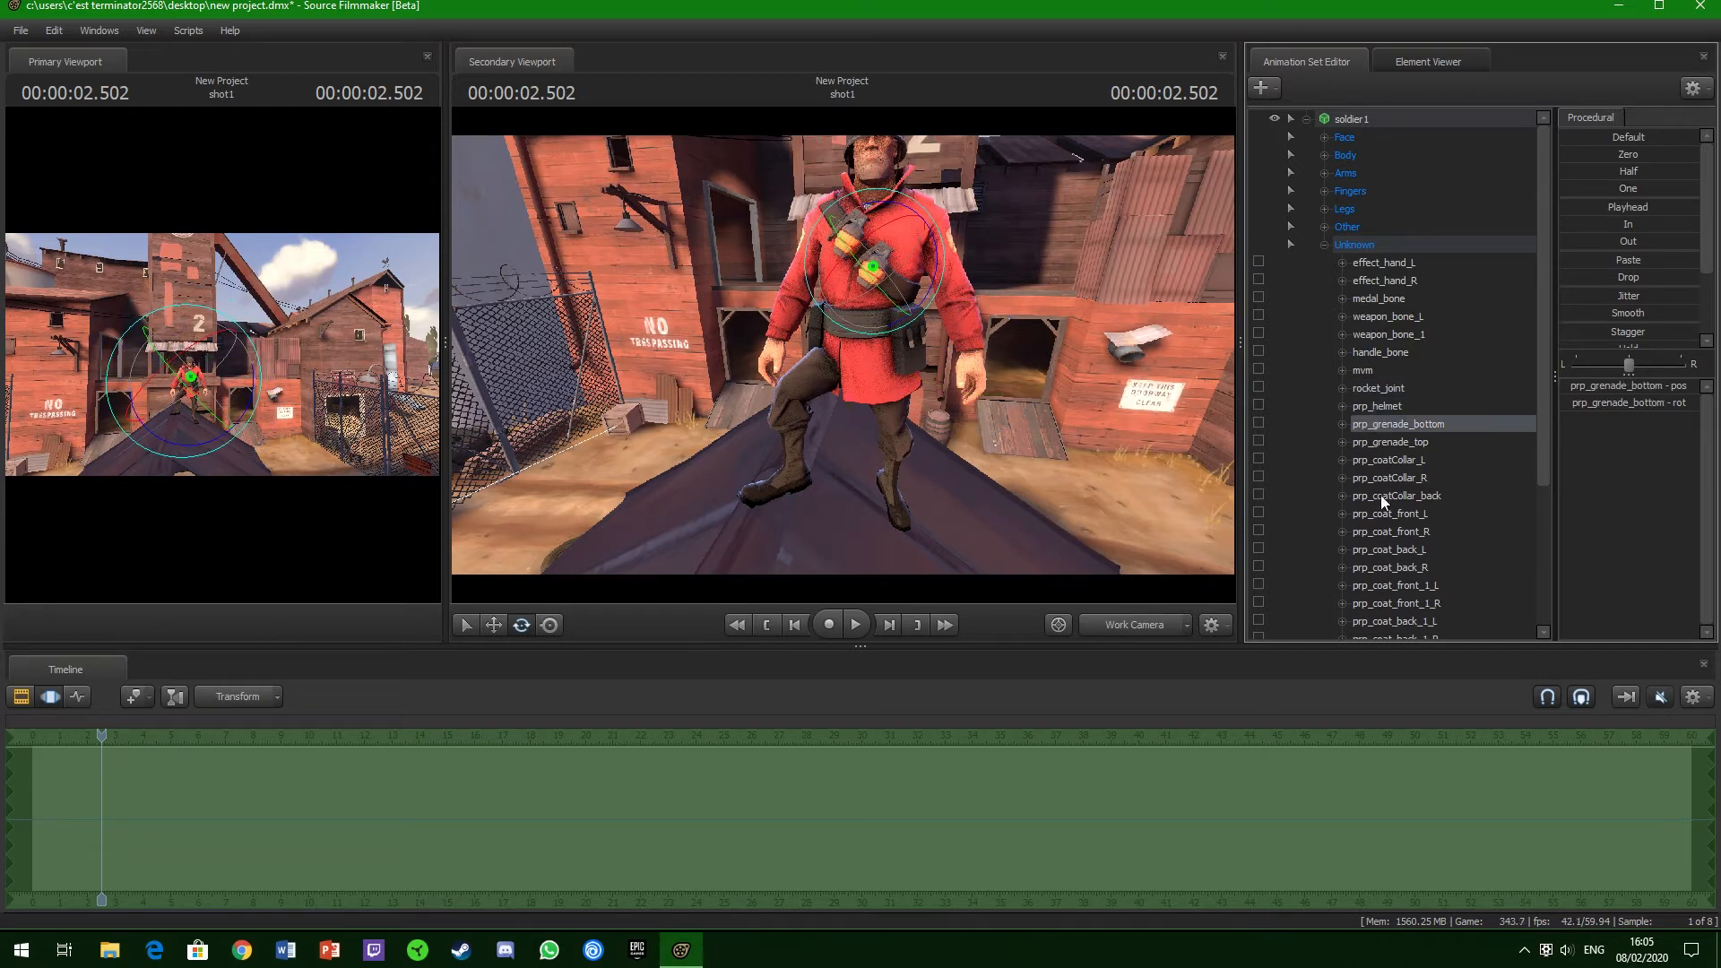
scroll(1378, 519, down, 2)
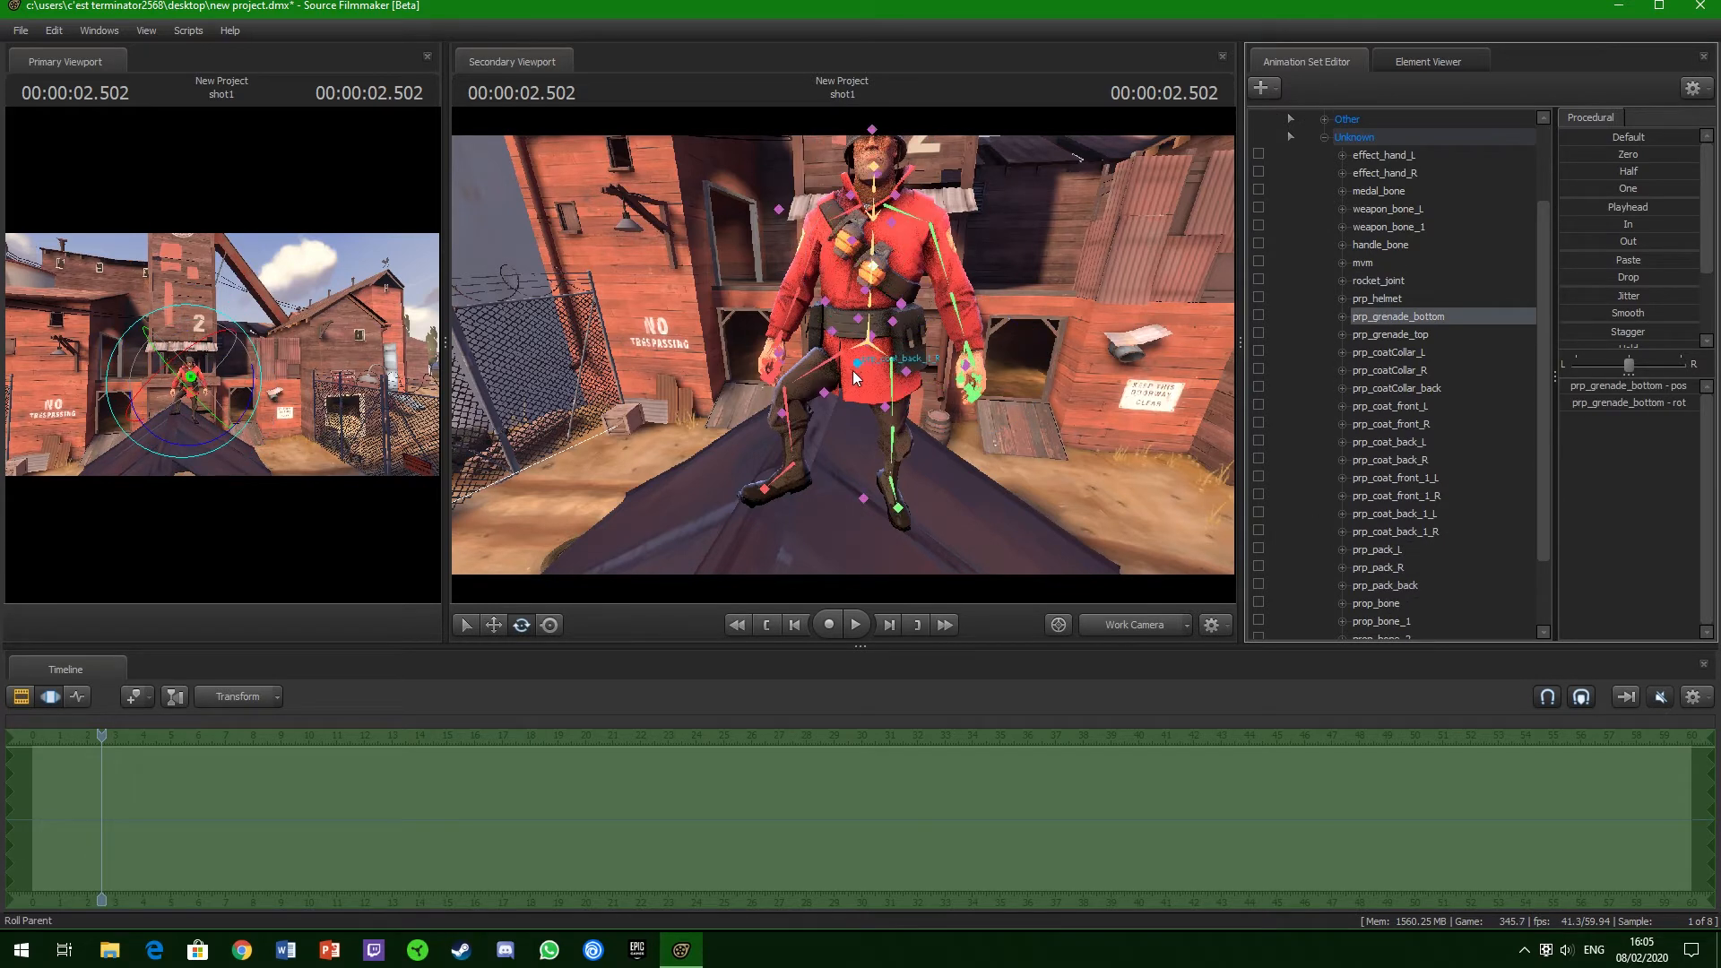
- Try moving and rotating the coat's lower front right bone, prp_coat_front_1_R, and undo the changes
click(1403, 499)
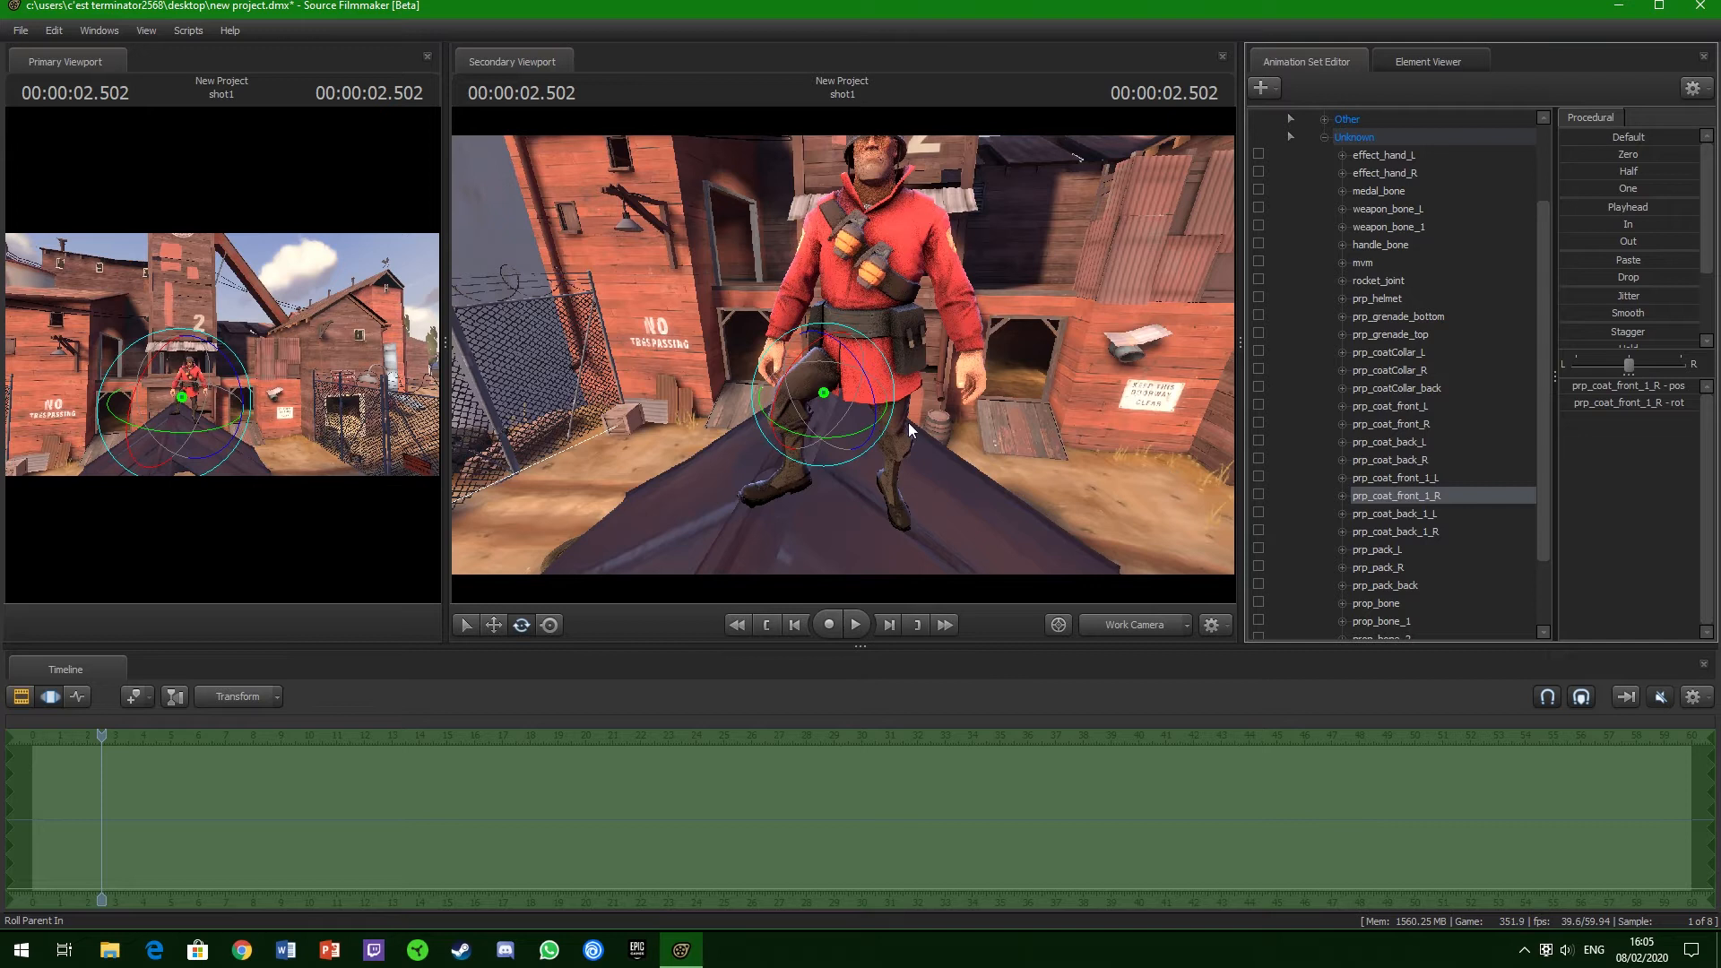
key(w)
drag(843, 414, 806, 409)
key(ctrl)
click(821, 405)
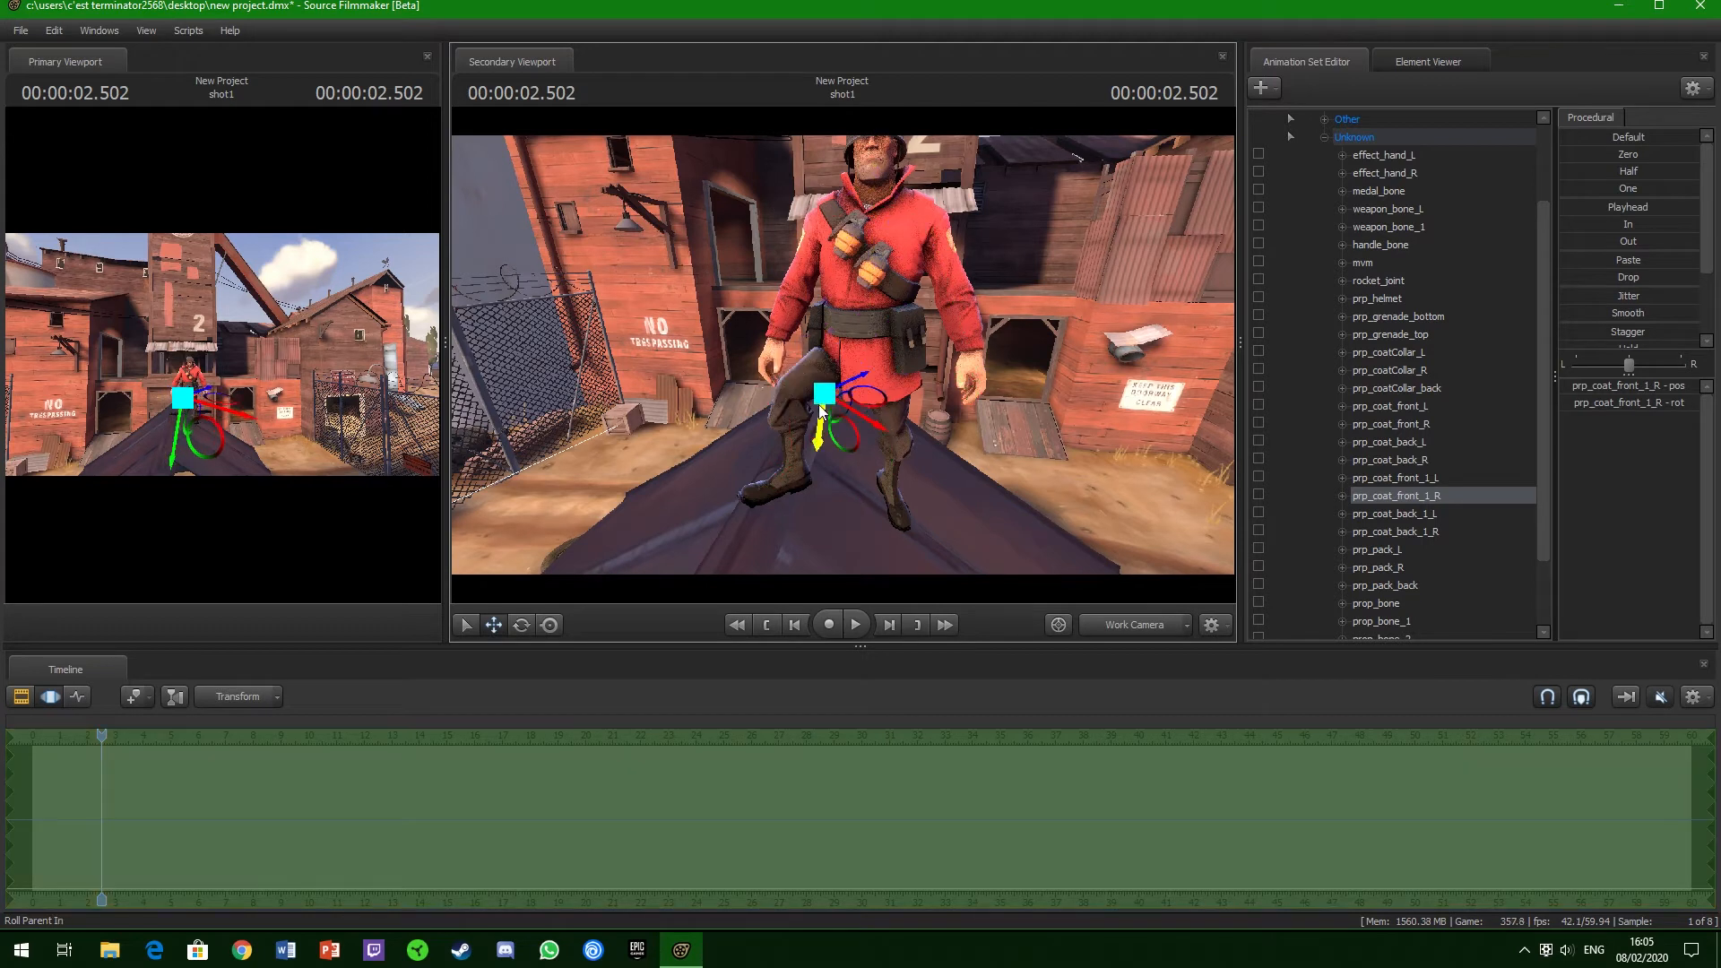
key(e)
drag(782, 382, 1003, 565)
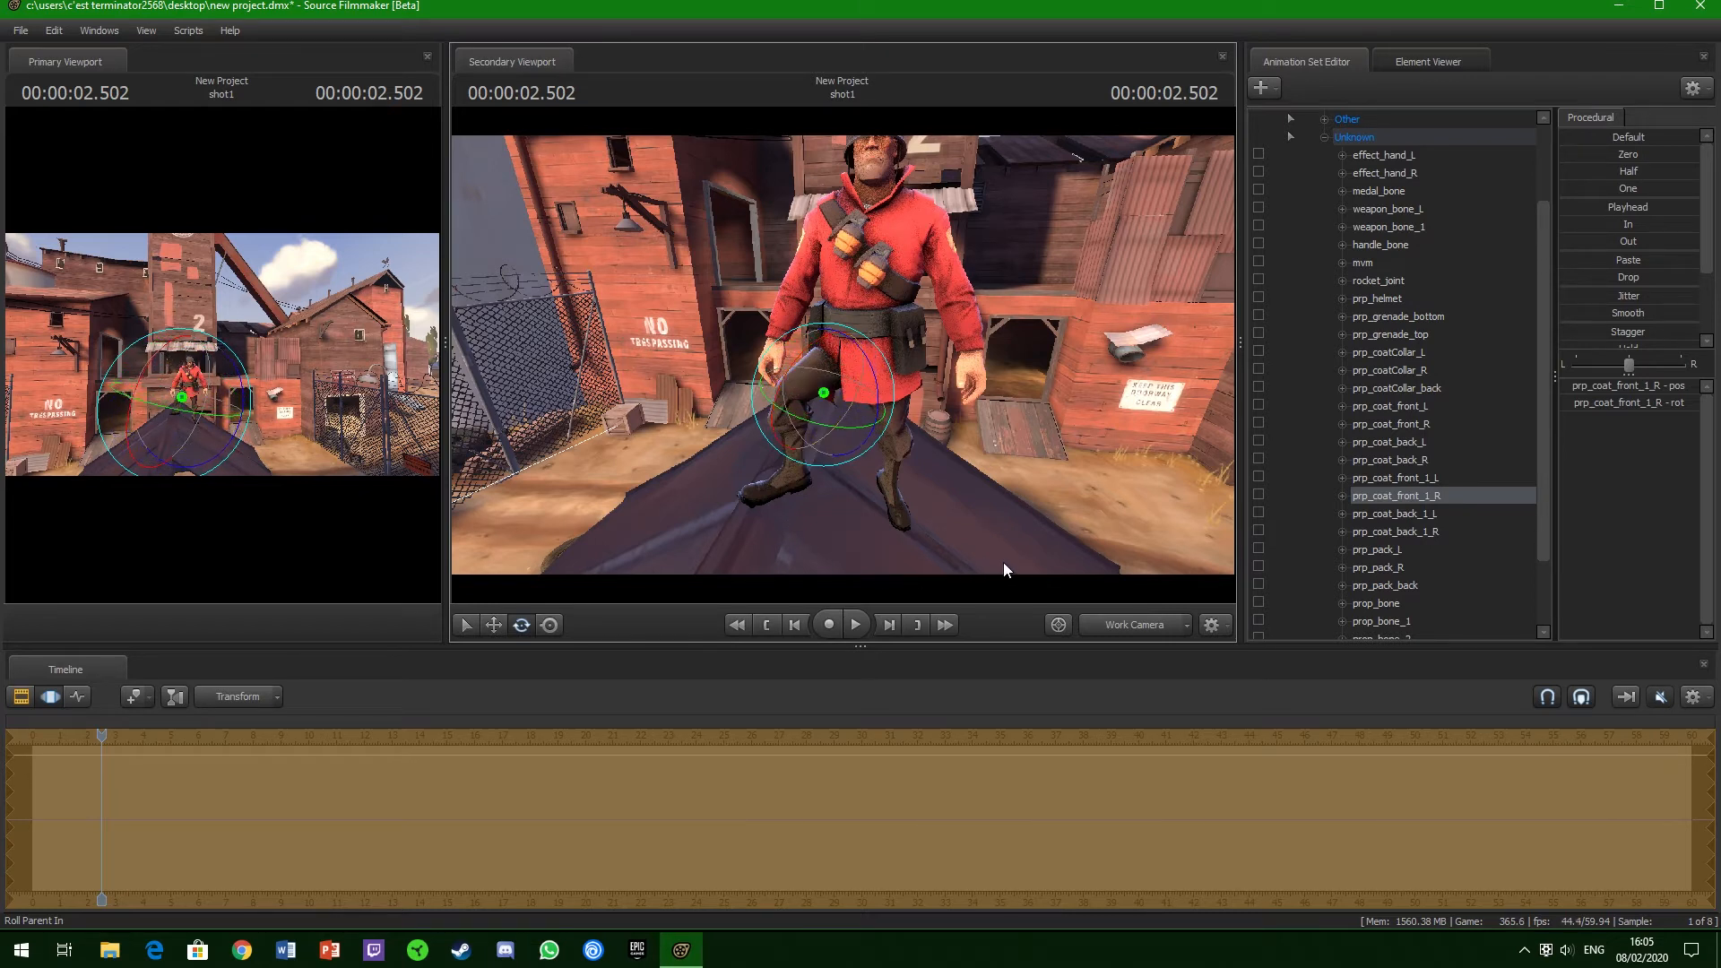
key(ctrl+z)
- Try to move the bones prp_coat_front_1_R and prp_coat_front_R outward so the coat covers the raised thigh
key(w)
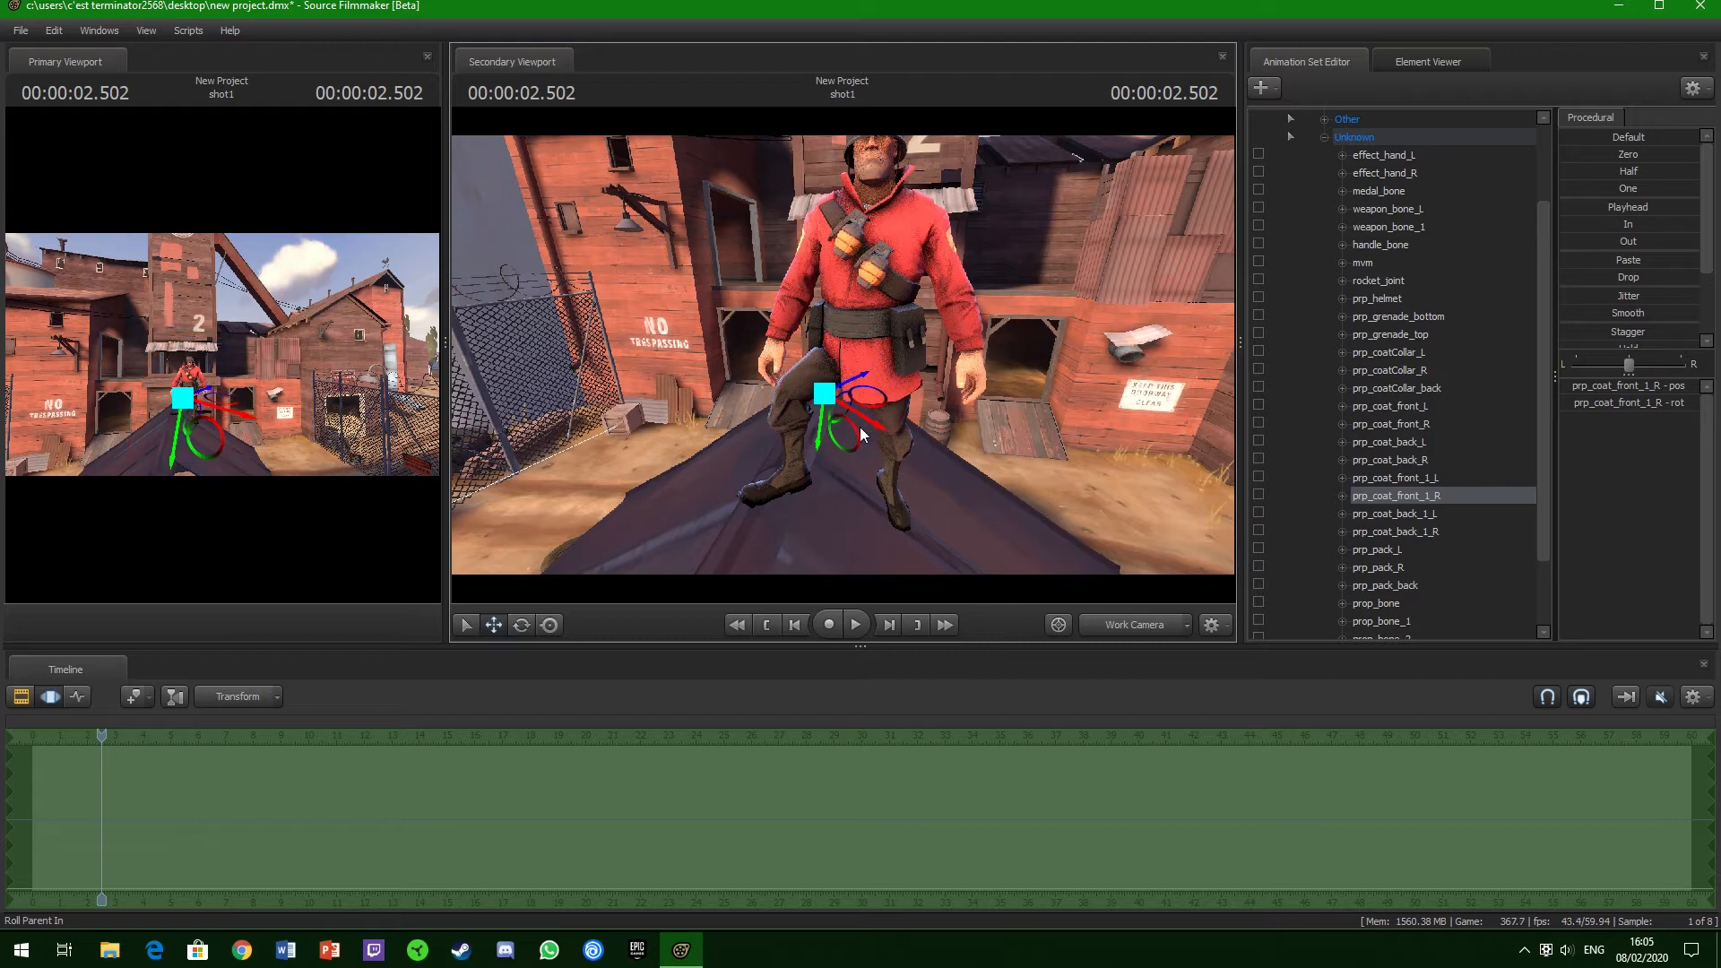
drag(844, 422, 779, 416)
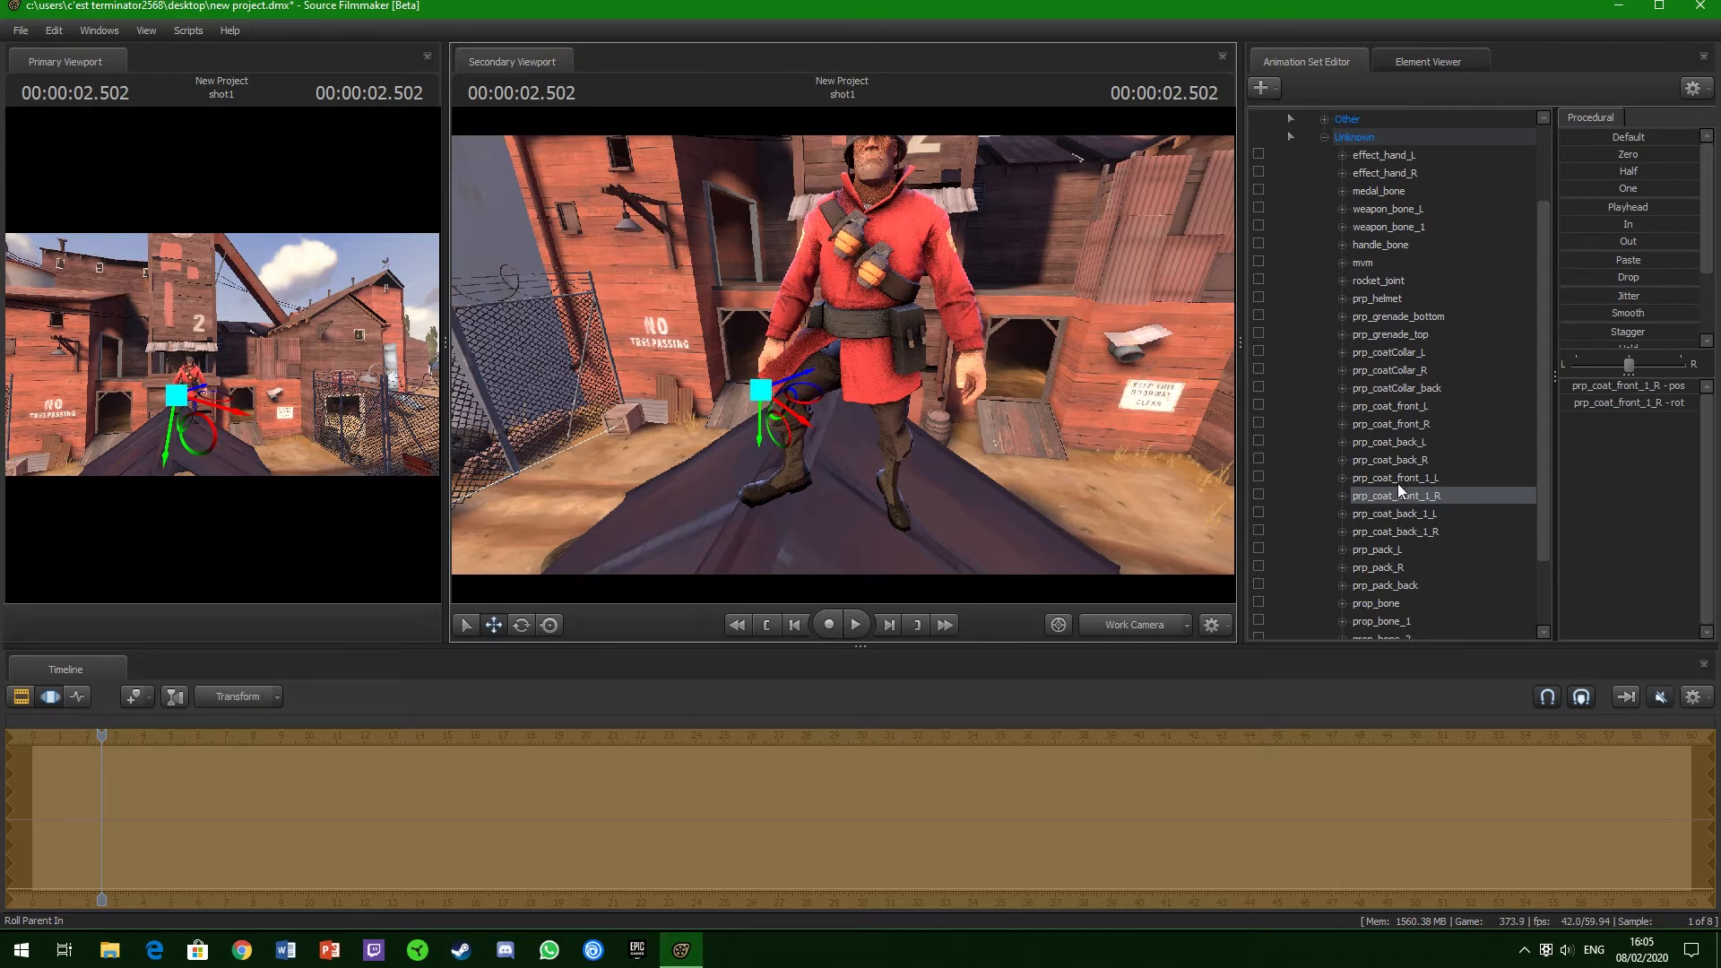
click(1394, 425)
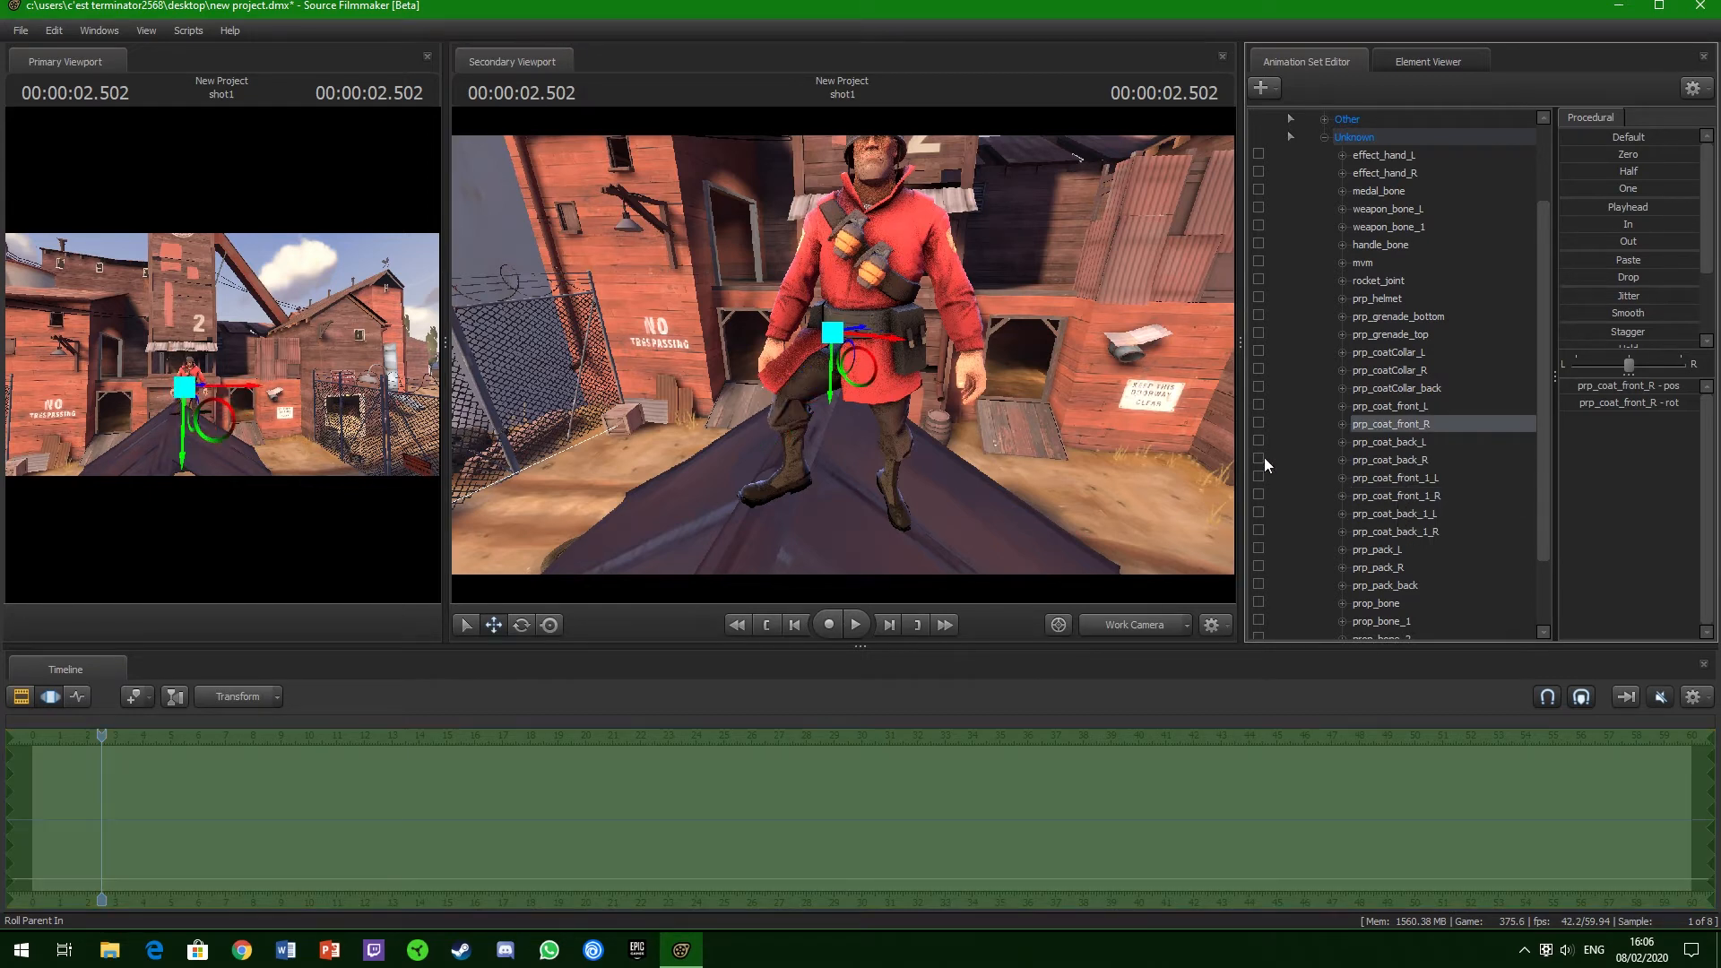
drag(852, 347, 921, 356)
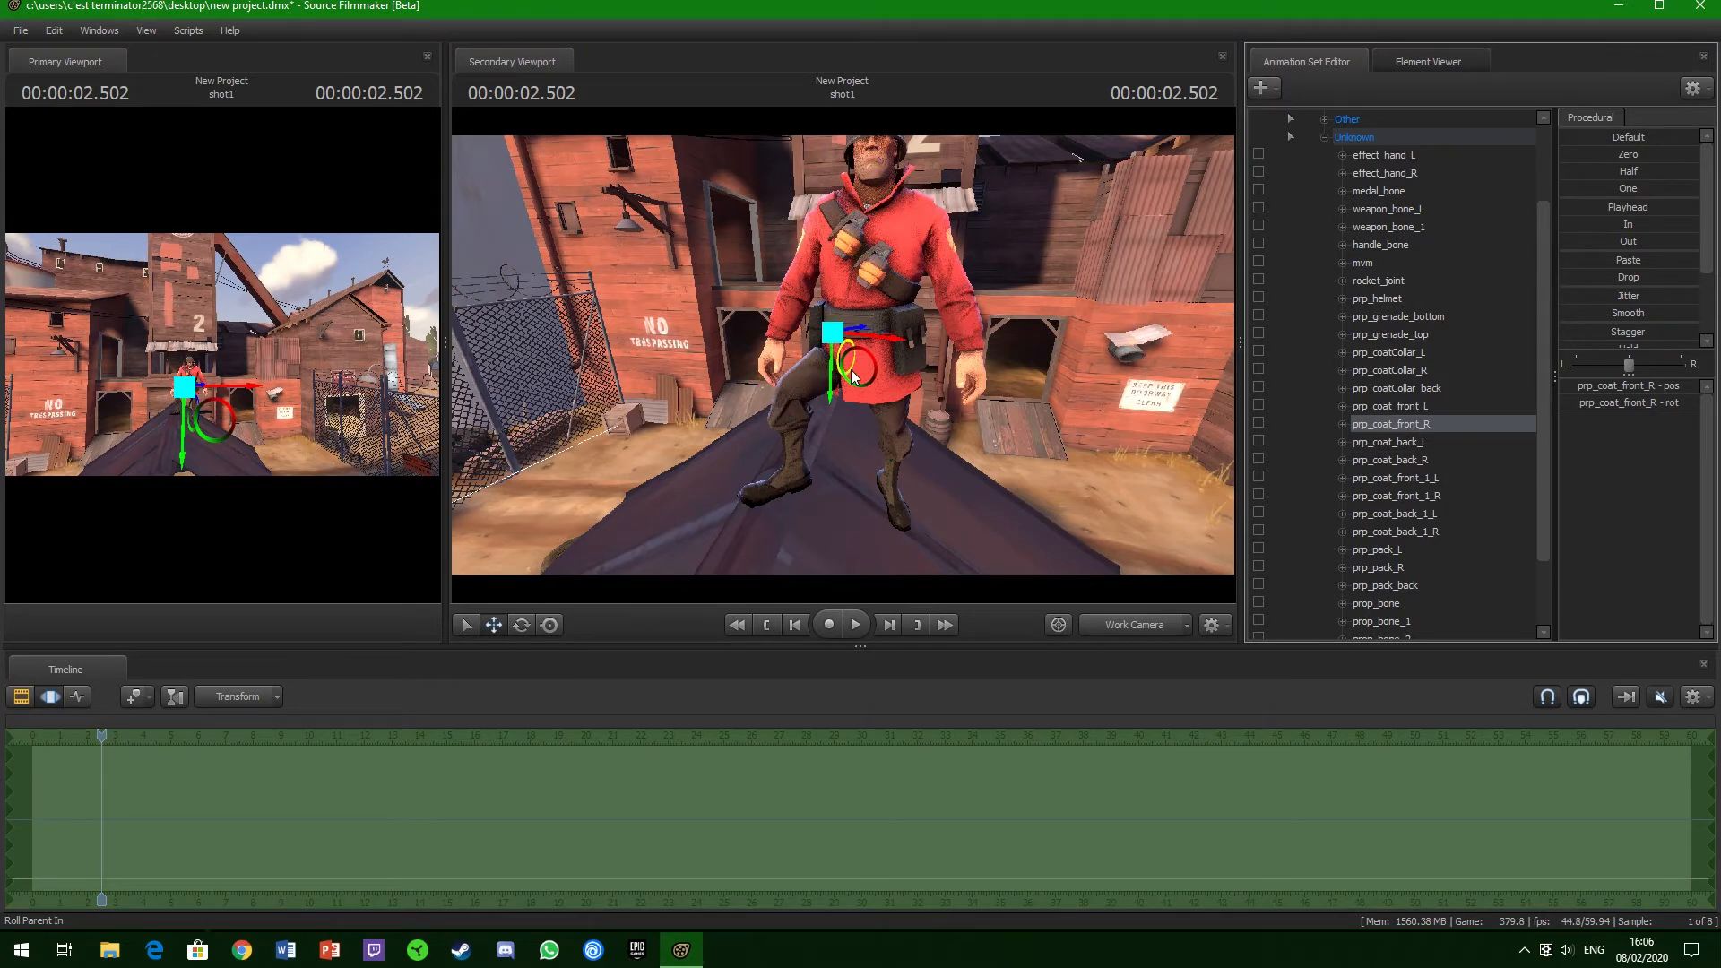
- Rotate prp_coat_front_R and prp_coat_front_1_R to lift the coat's front right flap over the raised thigh
key(e)
drag(788, 336, 801, 259)
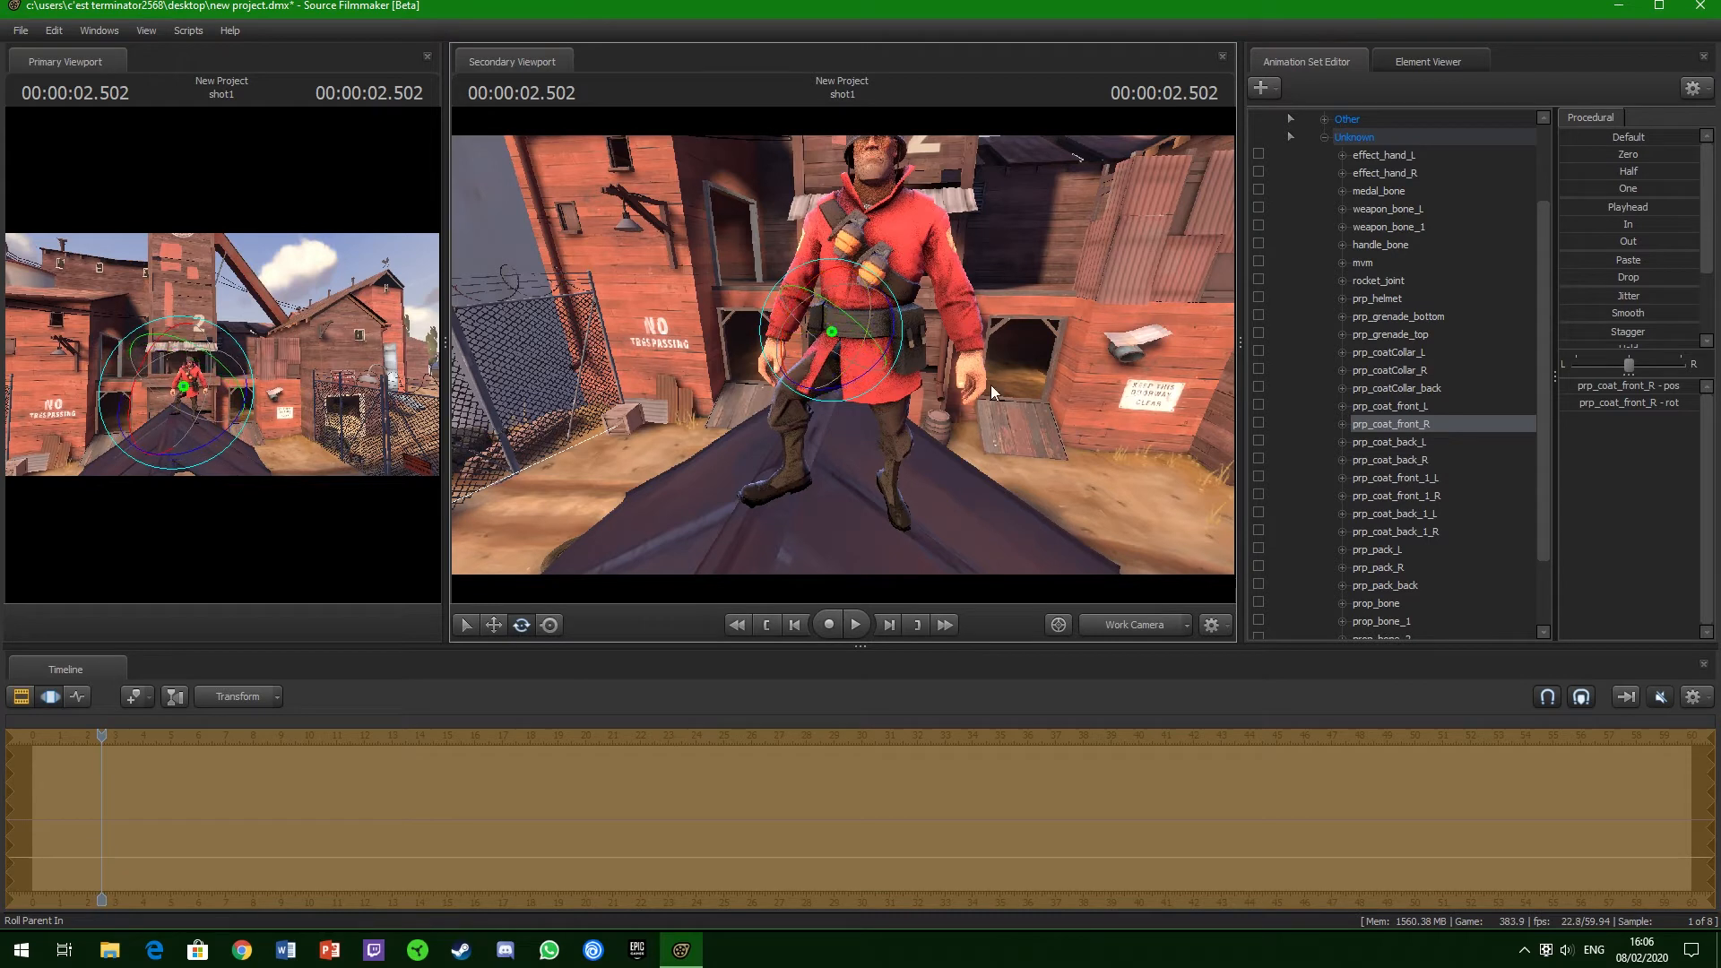
click(1421, 497)
drag(748, 378, 781, 332)
click(1393, 424)
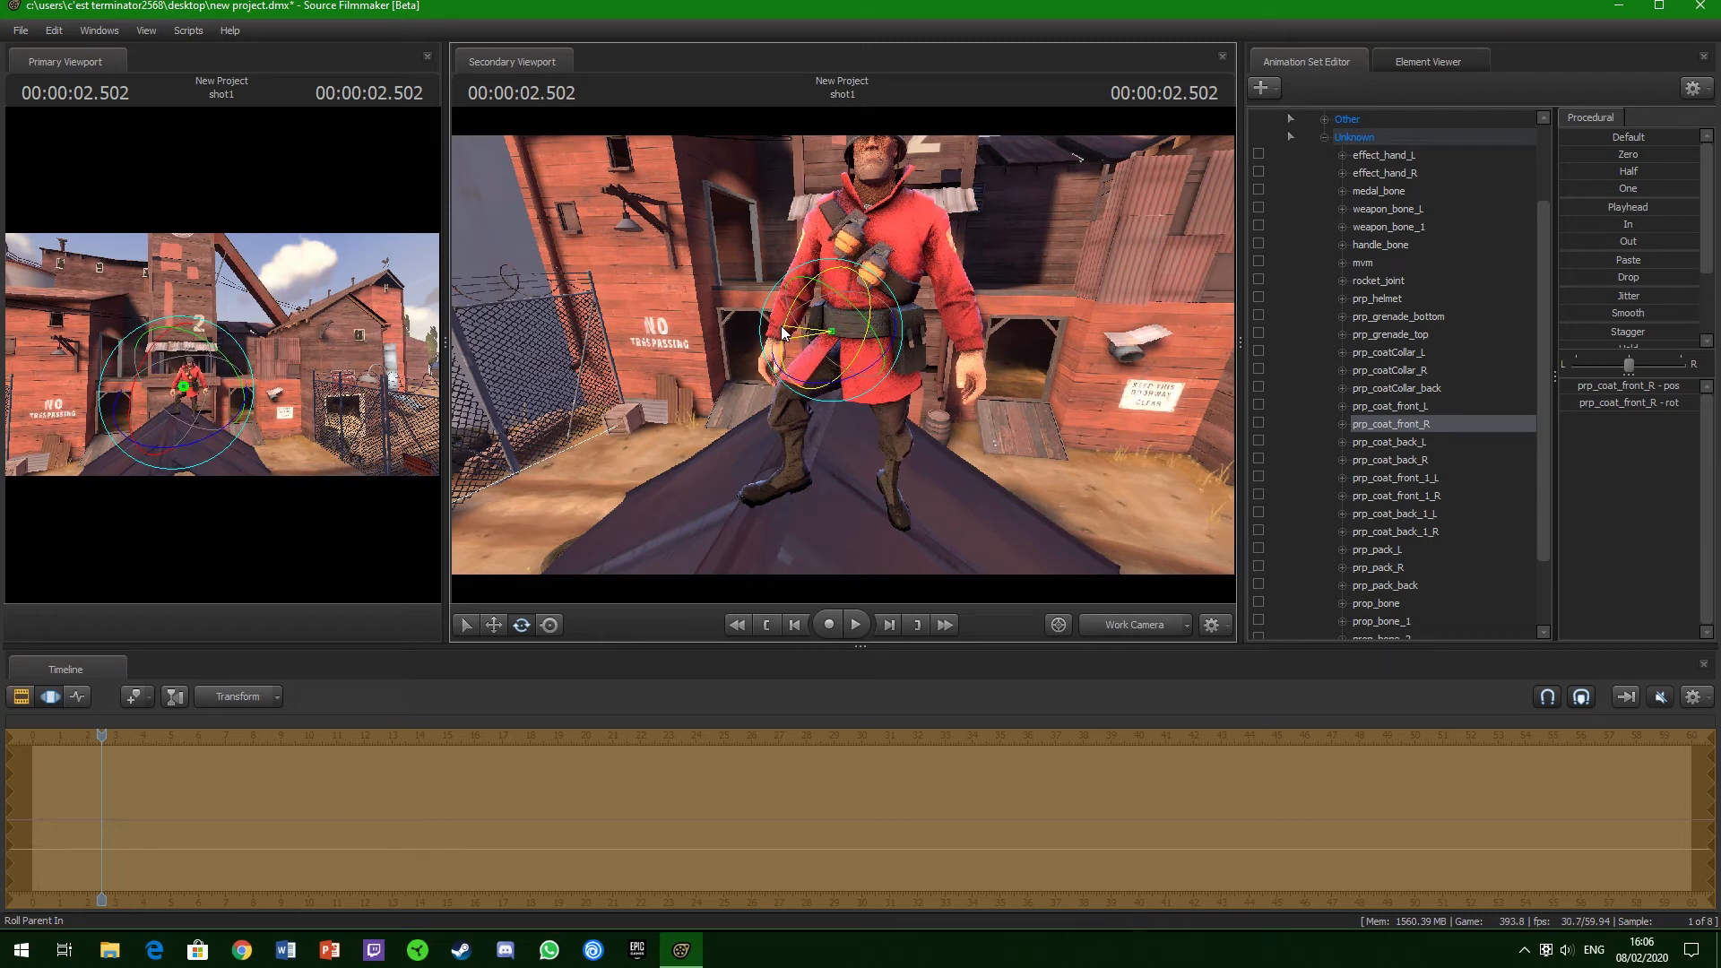
- Rotate the left hip bone, bip_hip_L, to adjust the soldier's standing leg
drag(1024, 484, 941, 482)
key(w)
key(a)
key(d)
drag(811, 287, 741, 319)
drag(875, 438, 777, 380)
key(s)
key(d)
key(w)
key(w)
key(w)
click(778, 385)
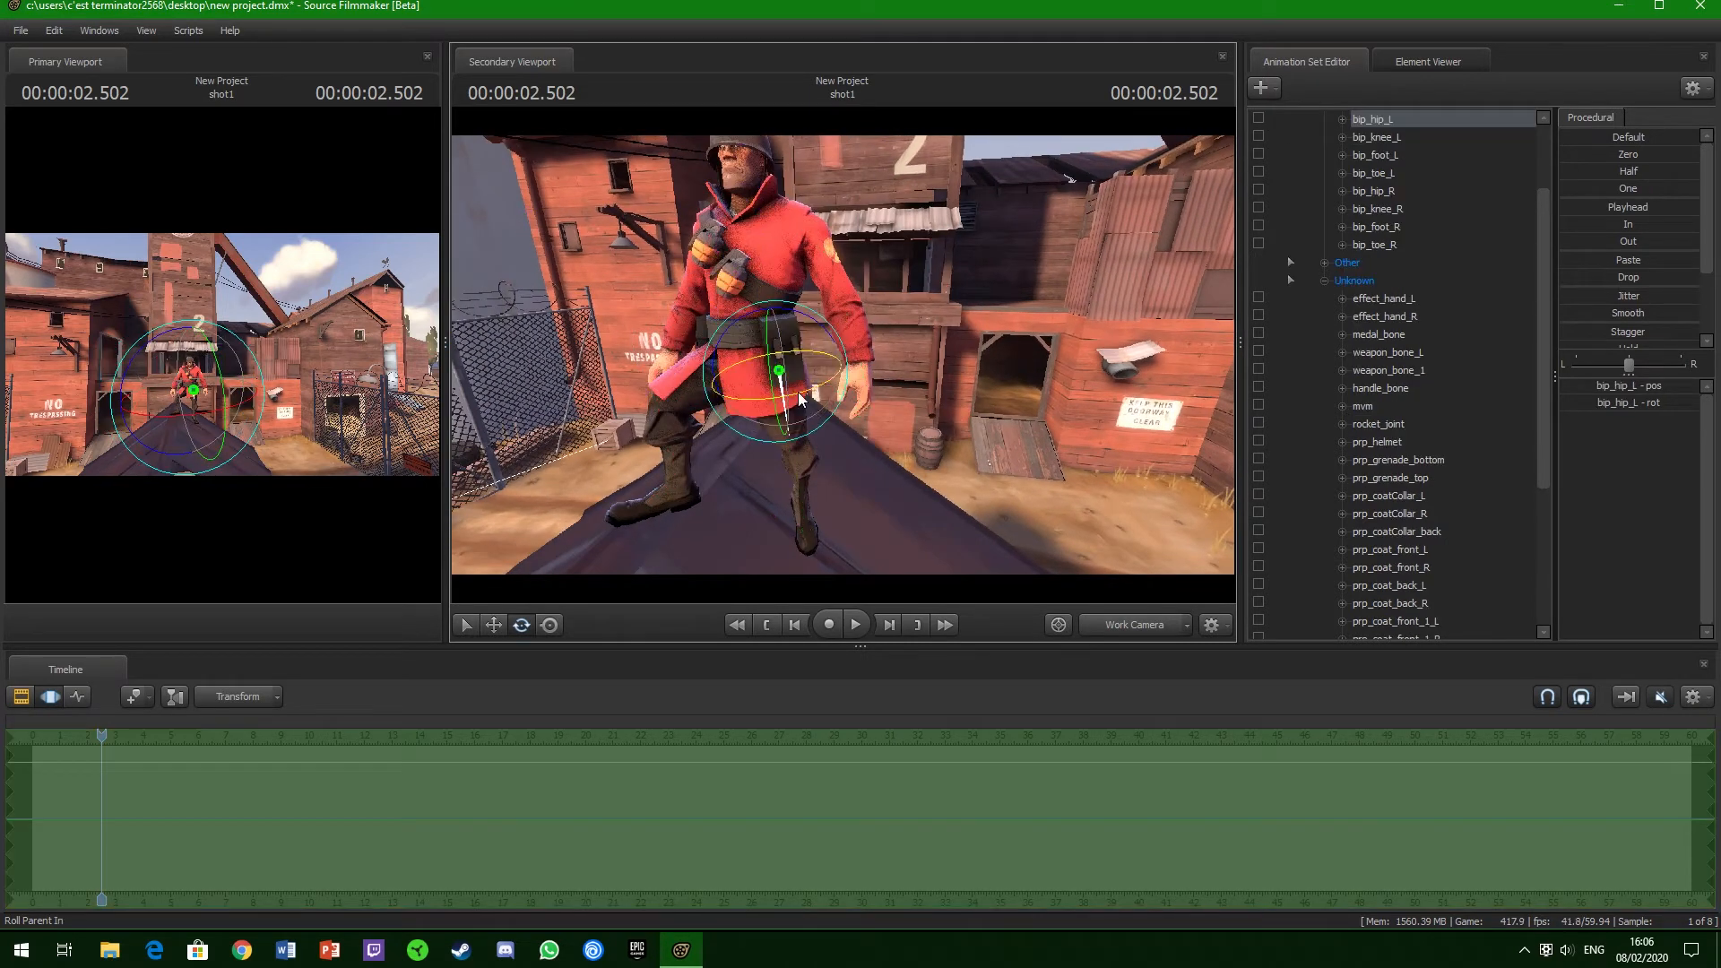
drag(776, 362, 778, 376)
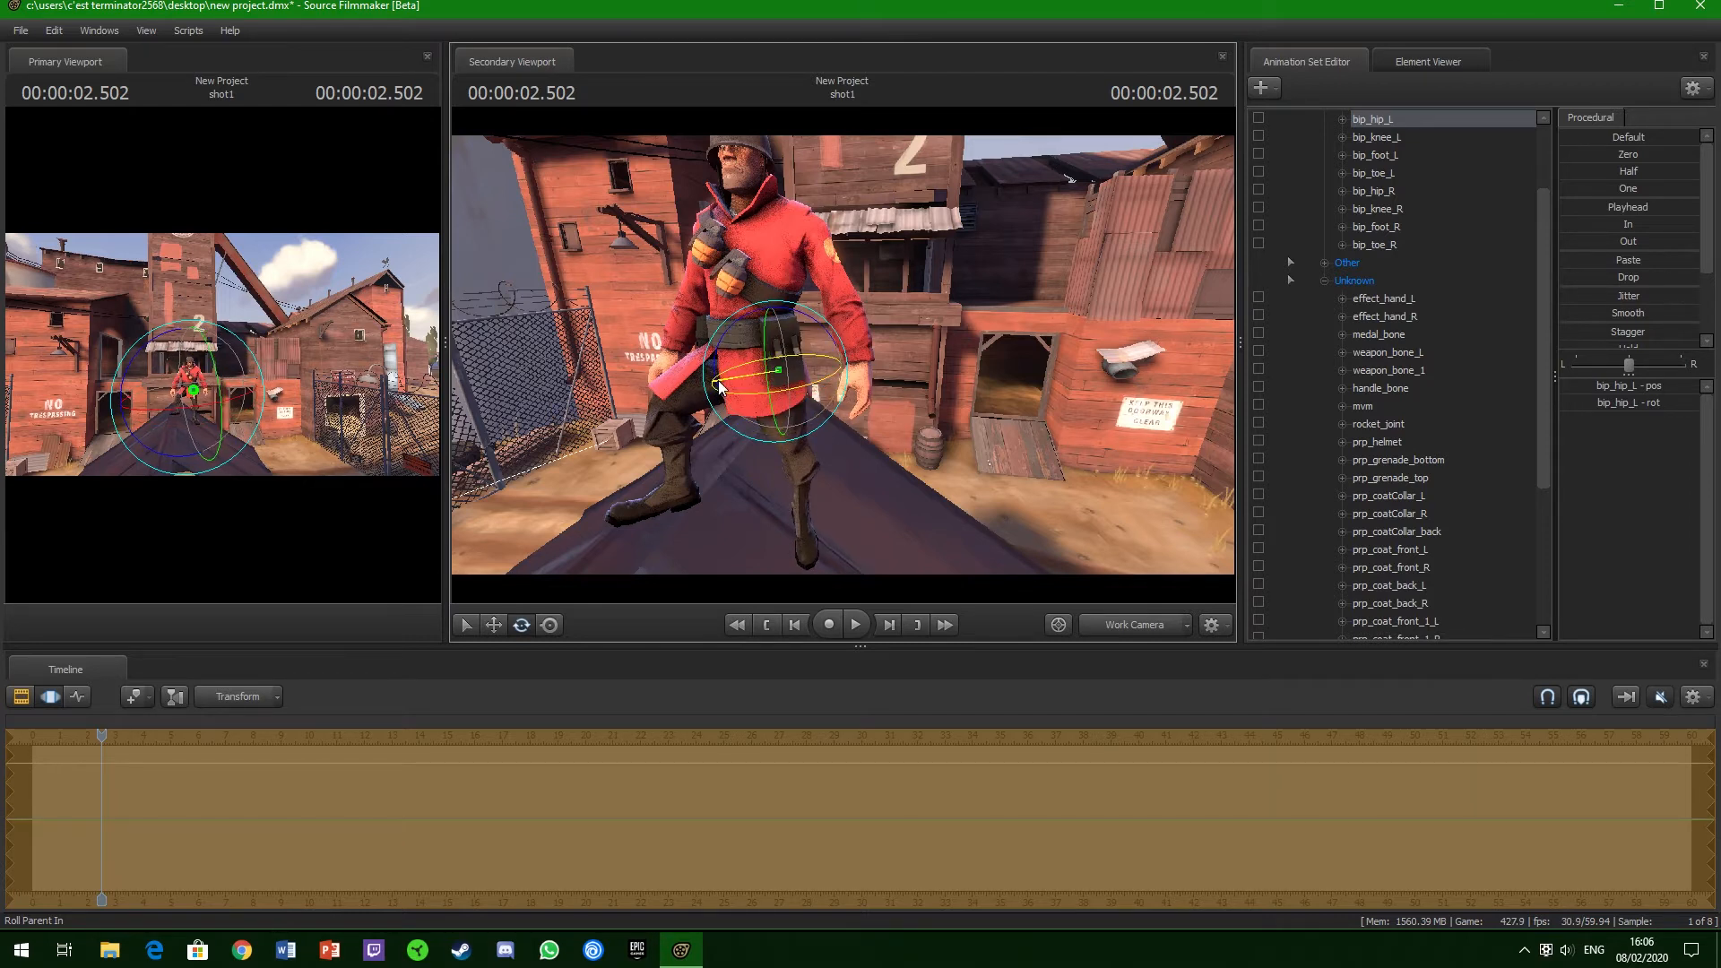
drag(766, 373, 792, 337)
- Rotate the coat's front left bone, prp_coat_front_L, to adjust the front of the coat
key(w)
key(s)
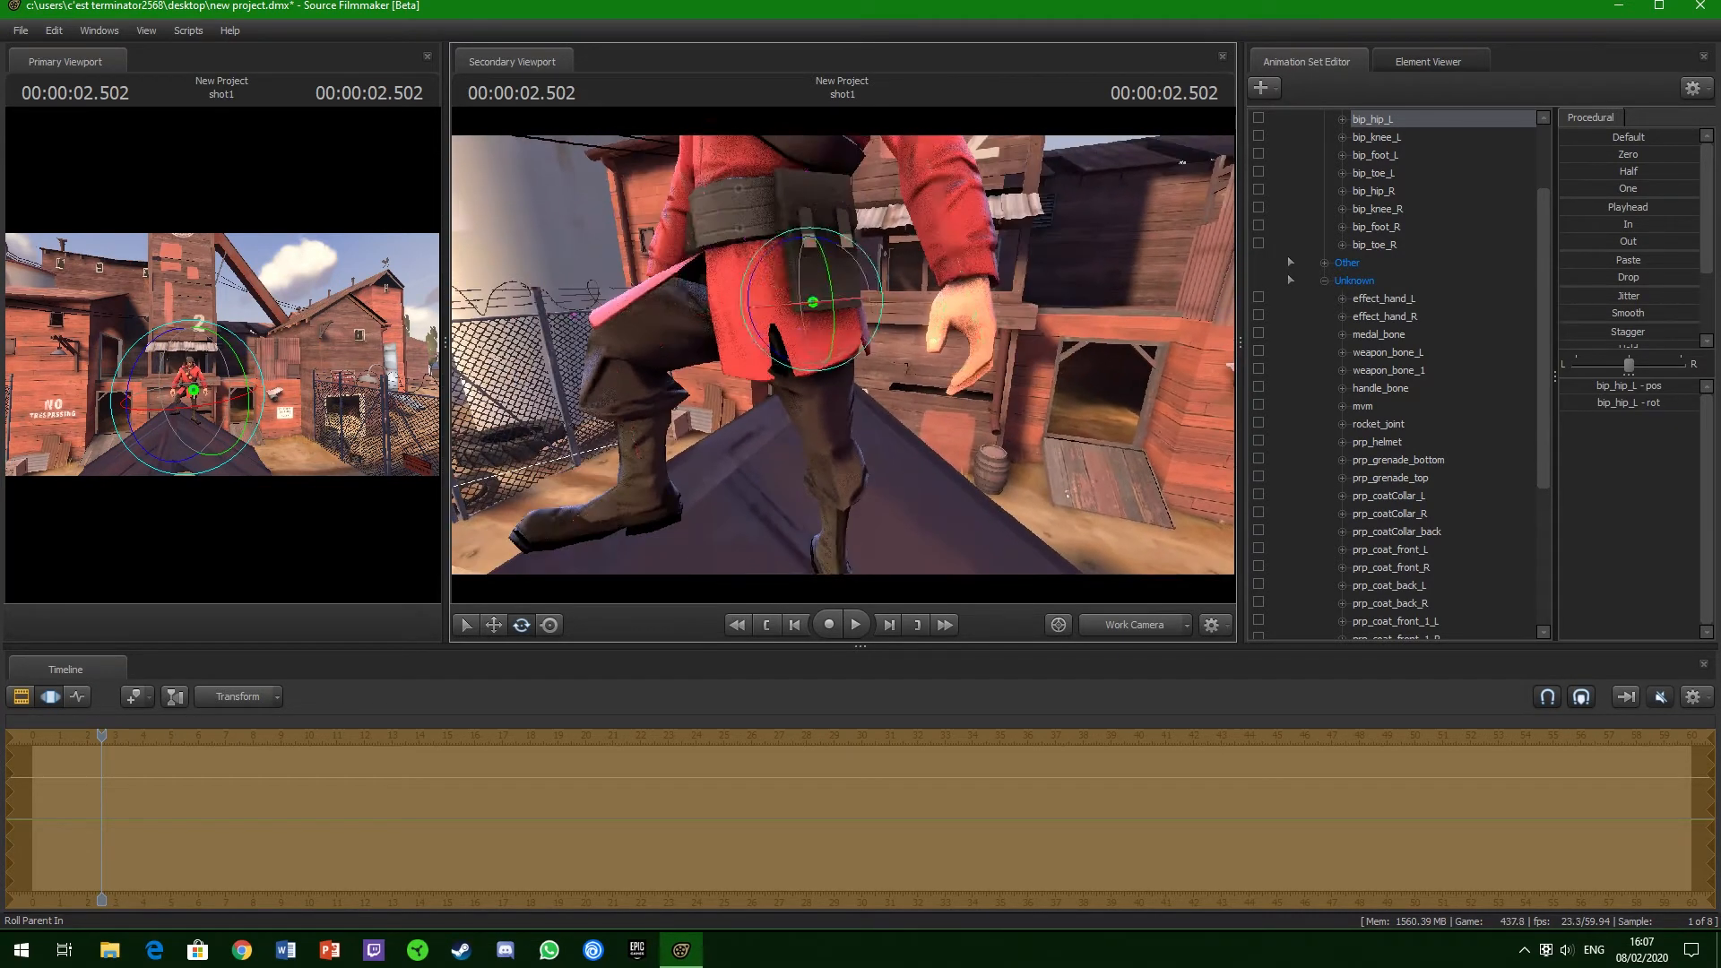
scroll(1386, 360, down, 4)
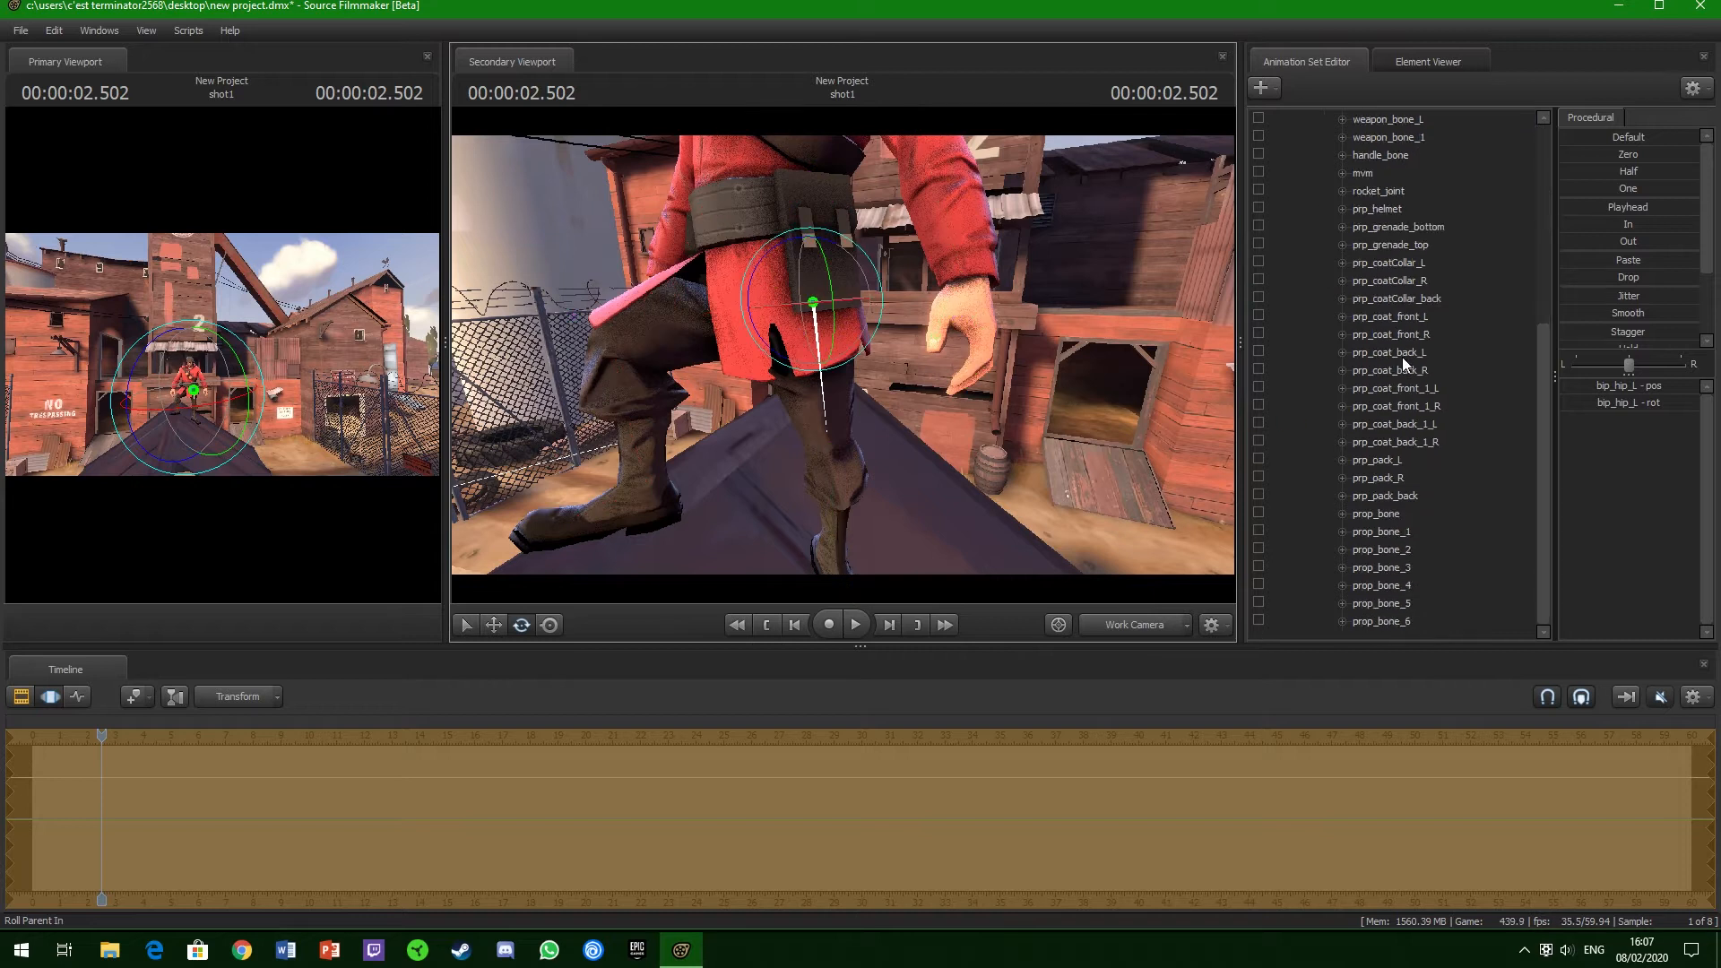
click(1413, 337)
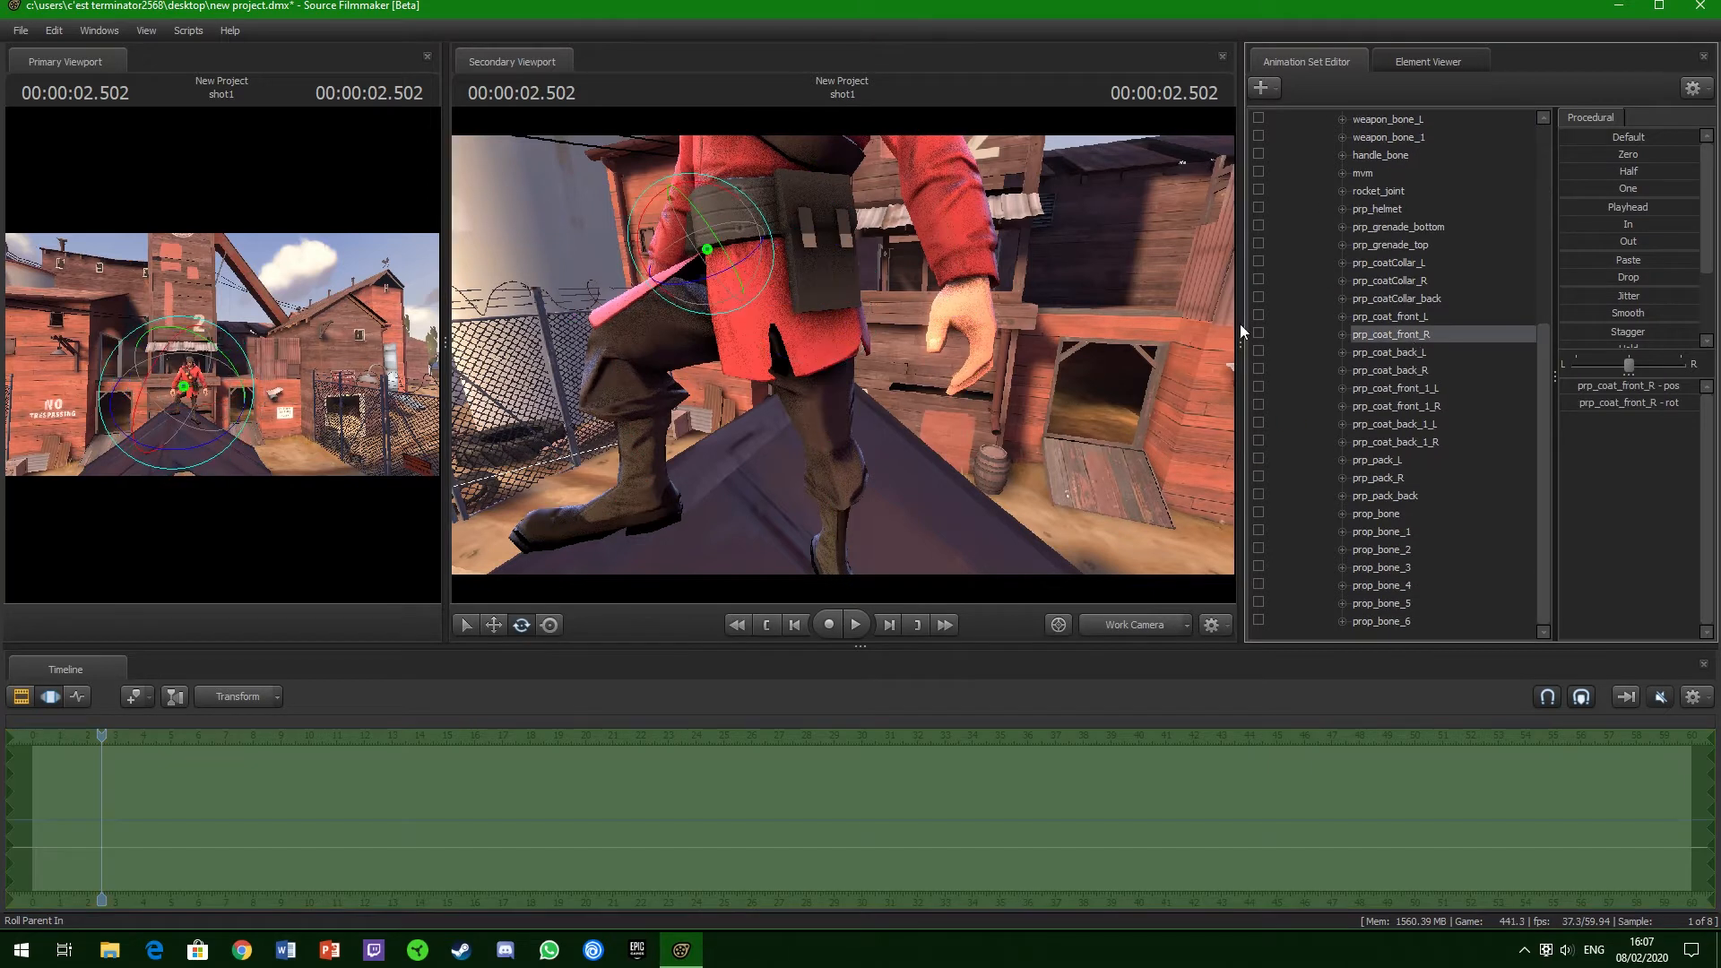
click(1404, 316)
drag(715, 208, 692, 199)
- Rotate the coat's back bones, prp_coat_back_L and prp_coat_back_R, from behind the soldier, and briefly play the shot
drag(820, 269, 466, 269)
key(w)
key(w)
key(s)
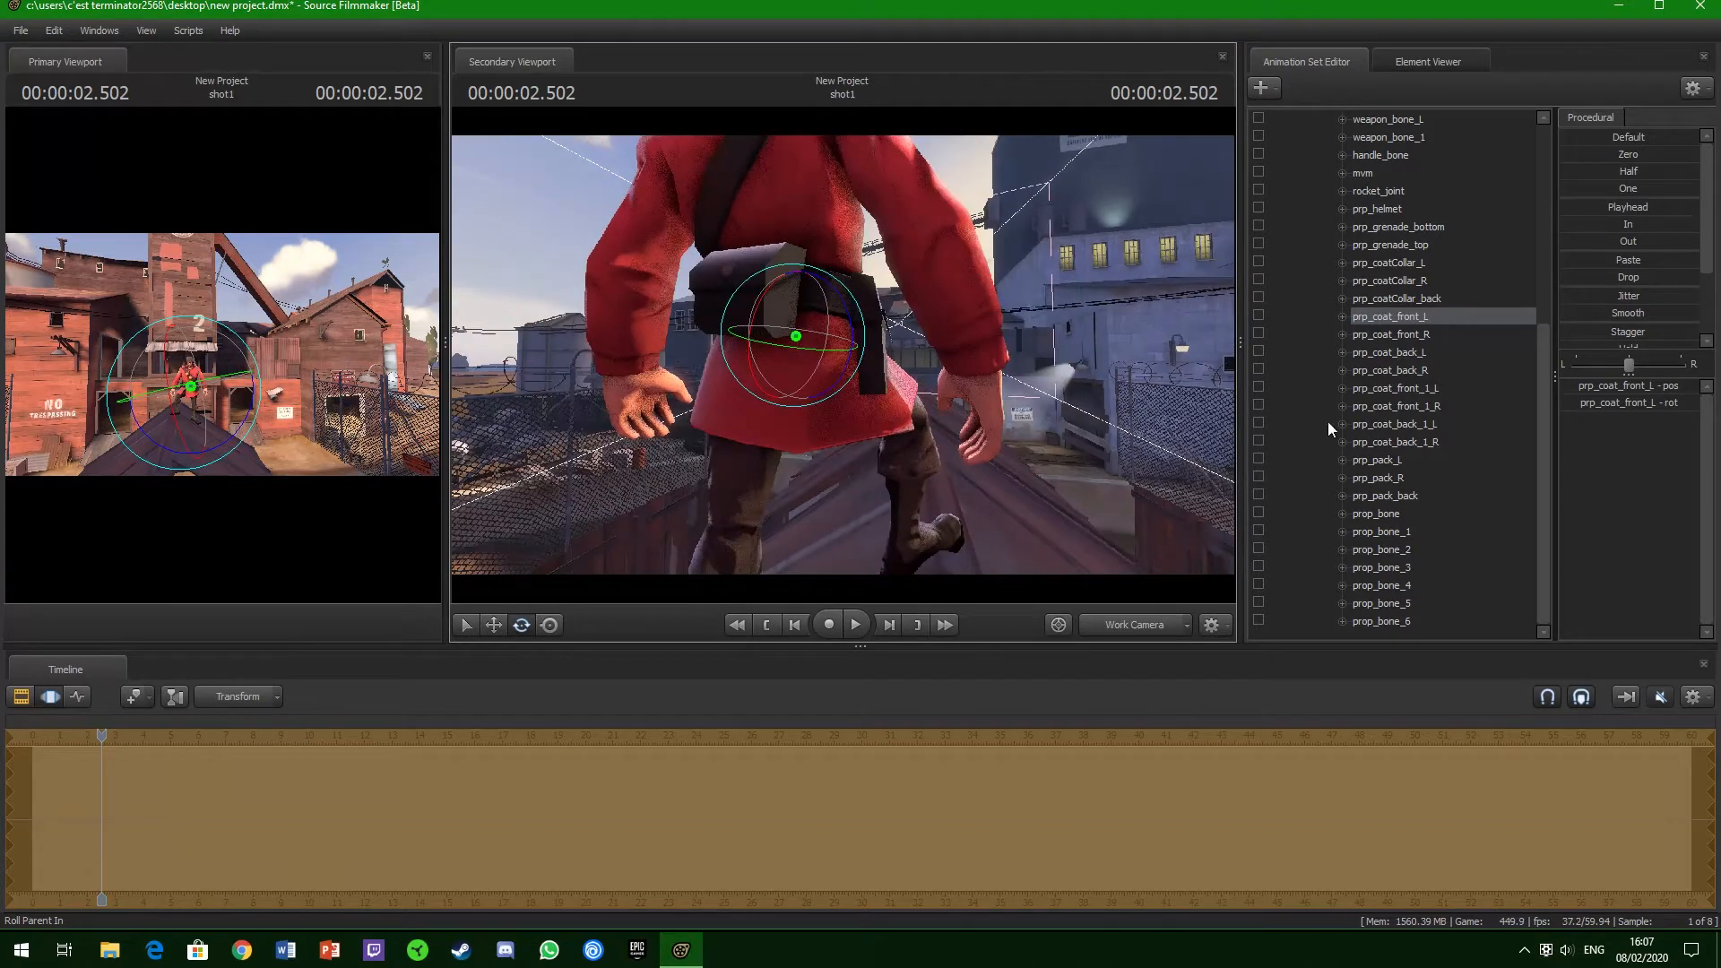
click(1398, 355)
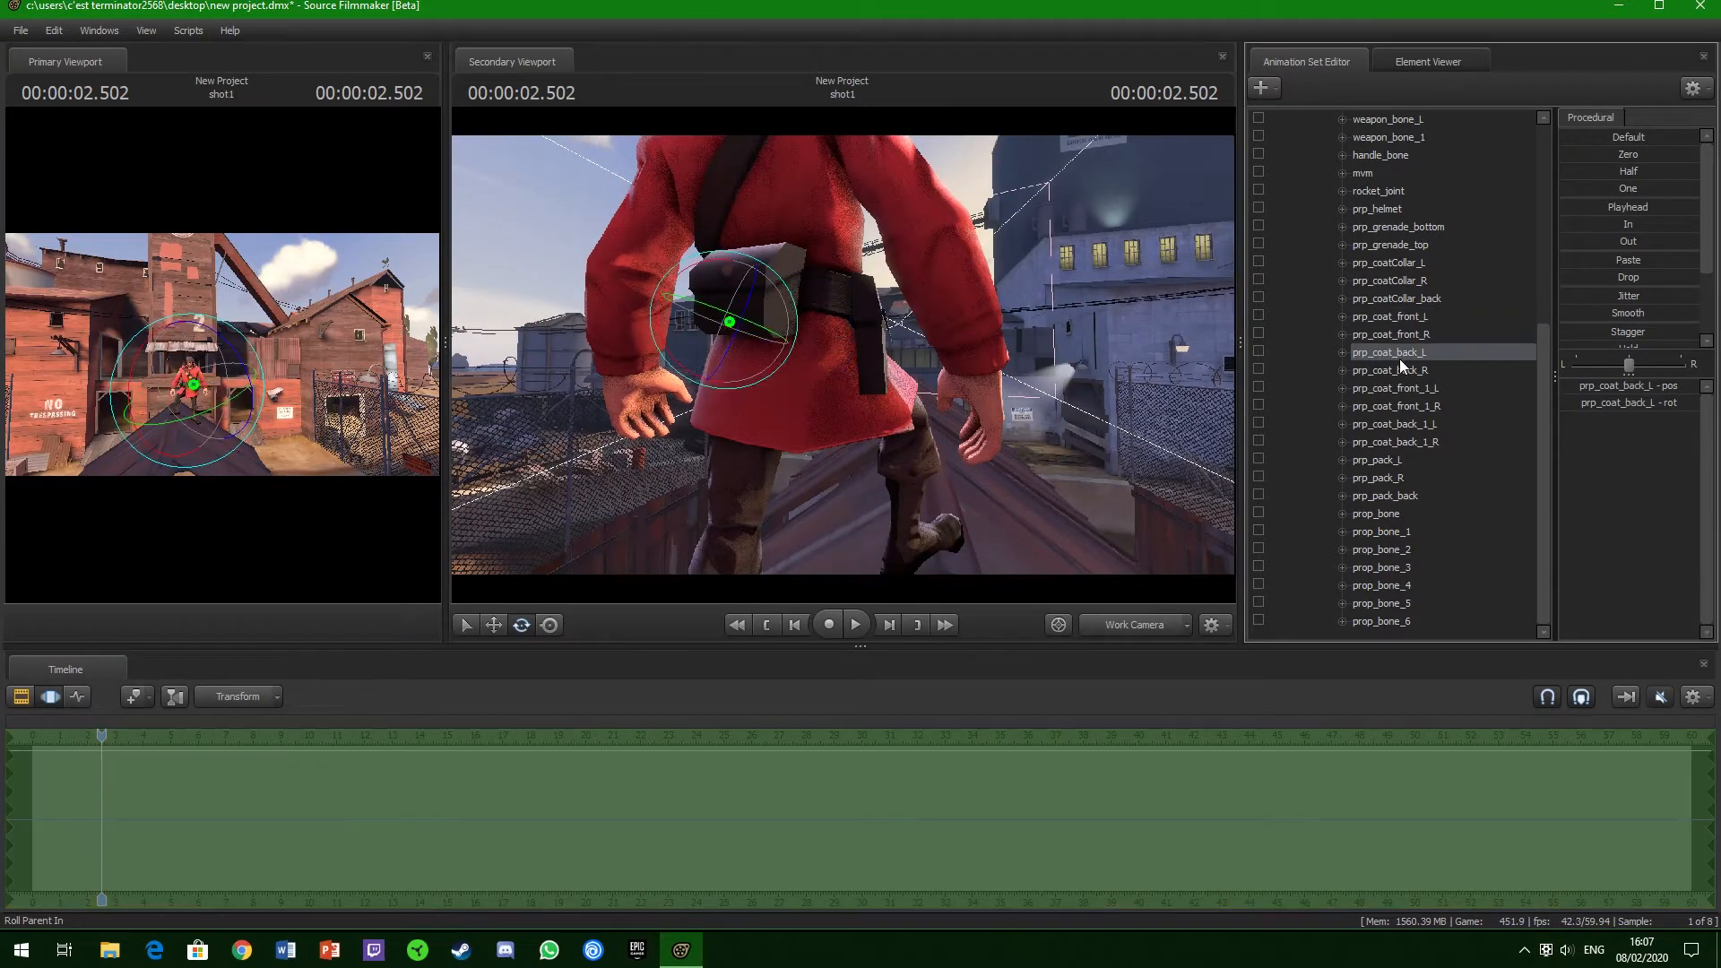
drag(738, 319, 853, 325)
click(1407, 369)
key(space)
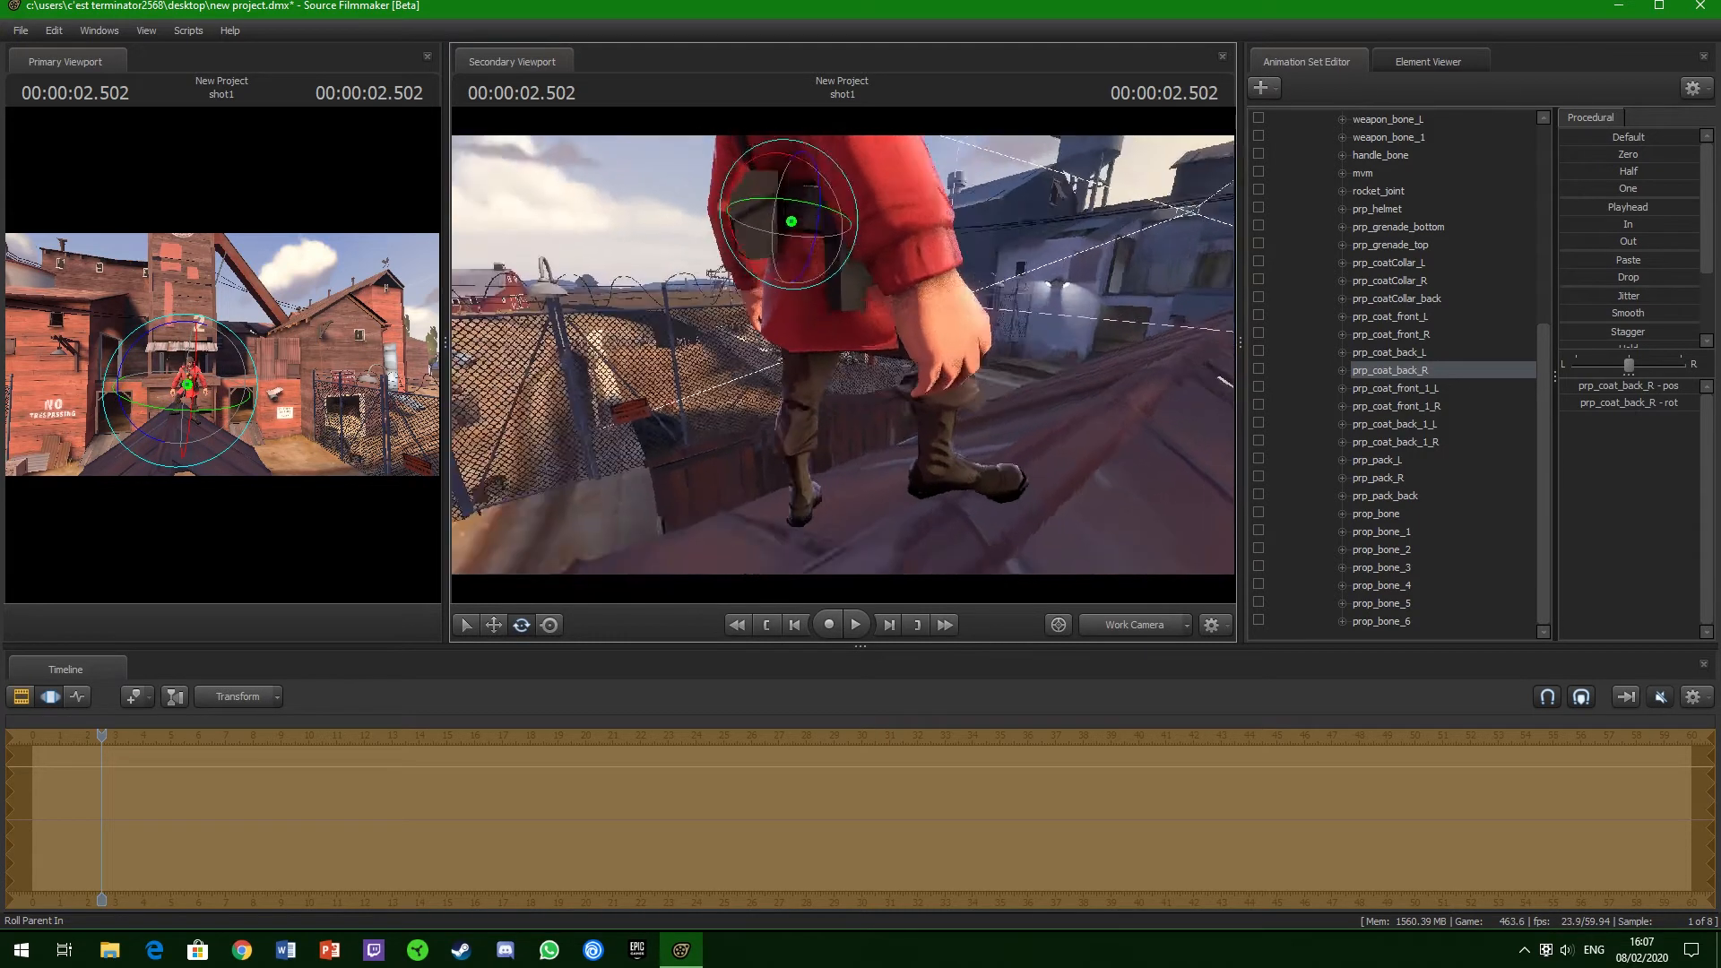
key(space)
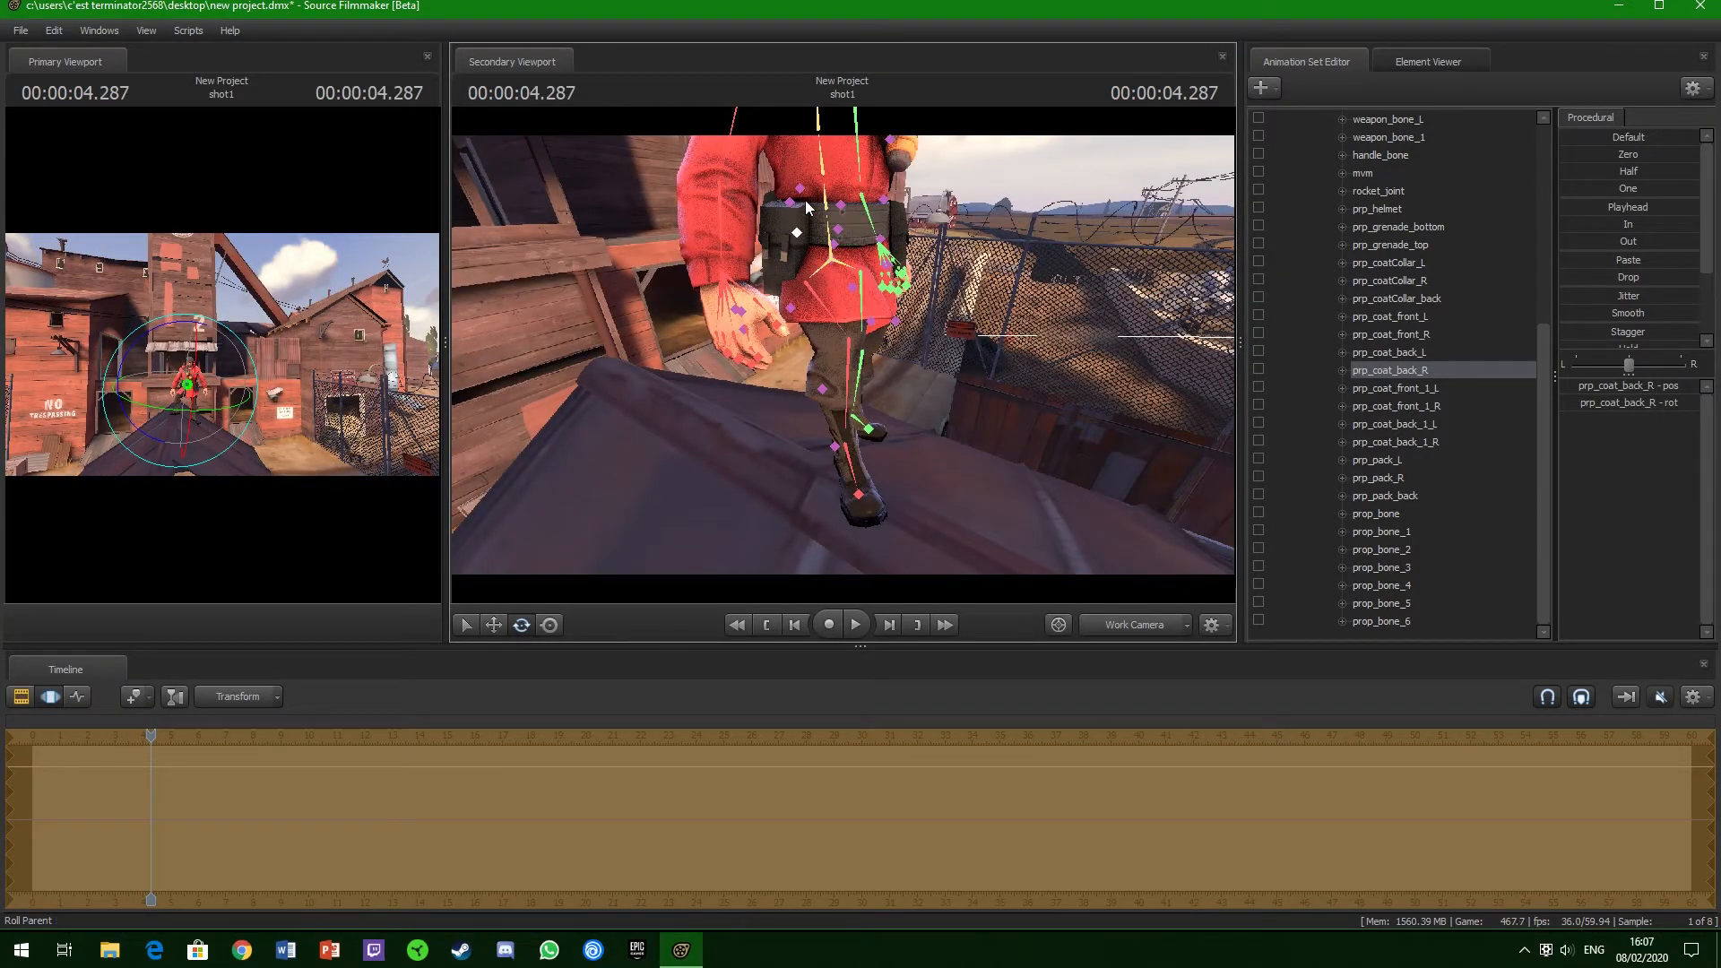
- Rotate the right belt pack bone, prp_pack_R, at the soldier's waist
click(788, 205)
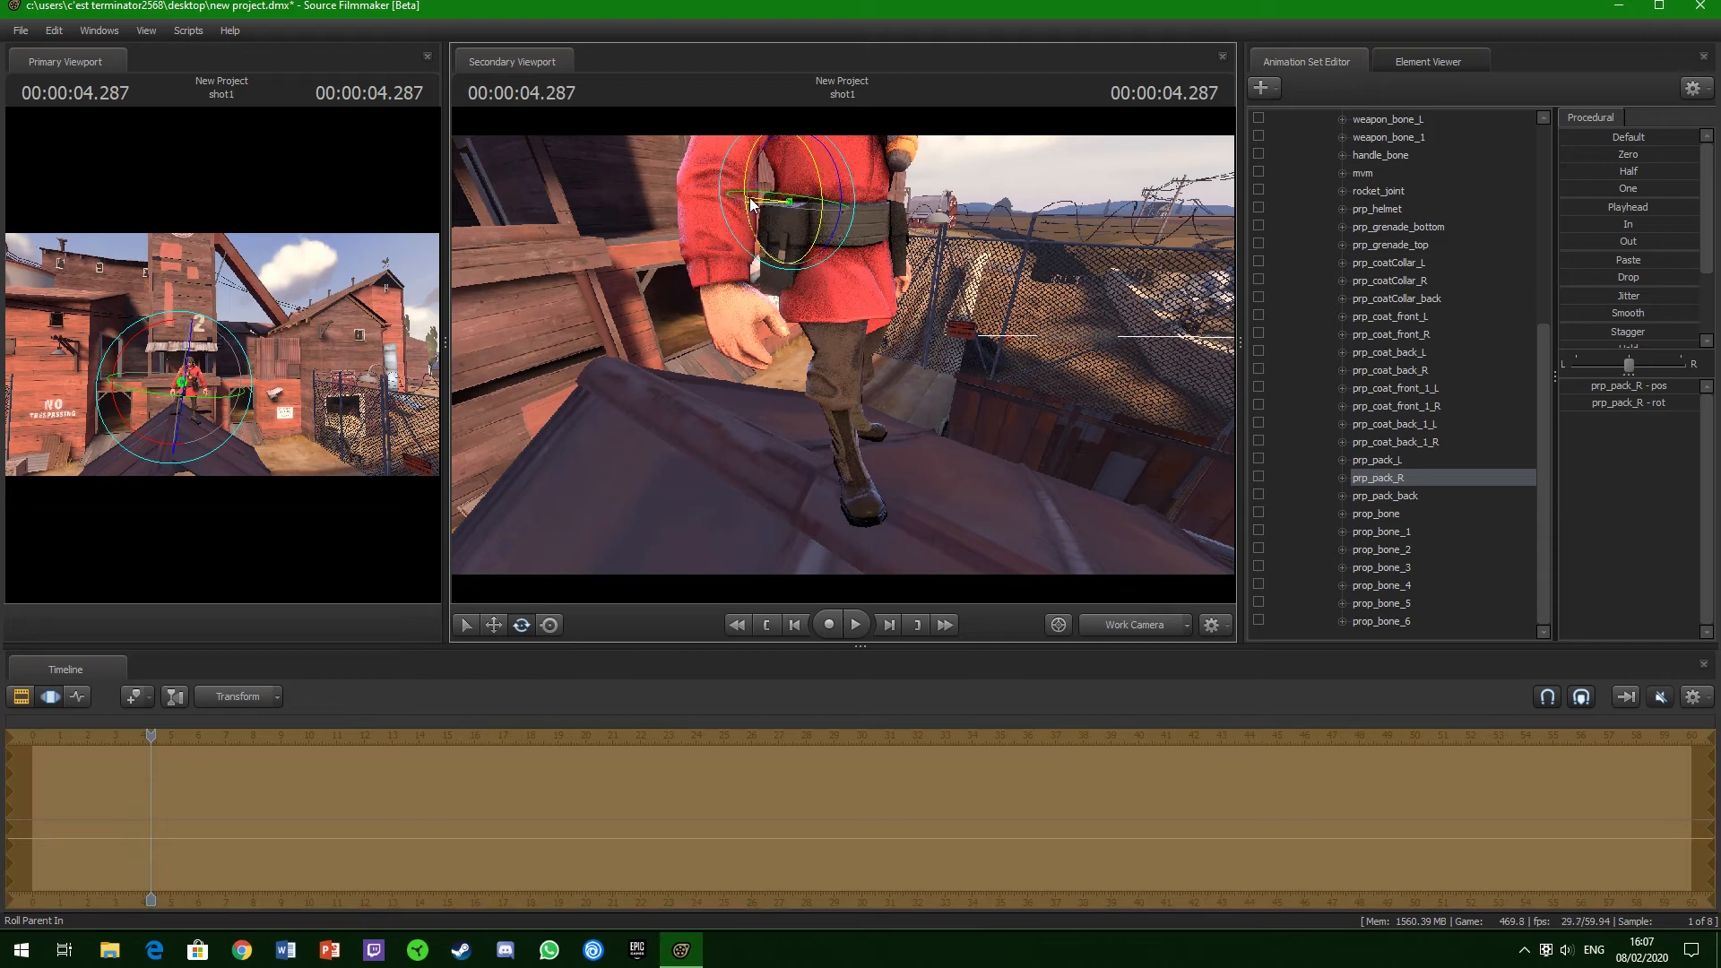
drag(751, 199, 605, 261)
key(d)
key(d)
key(s)
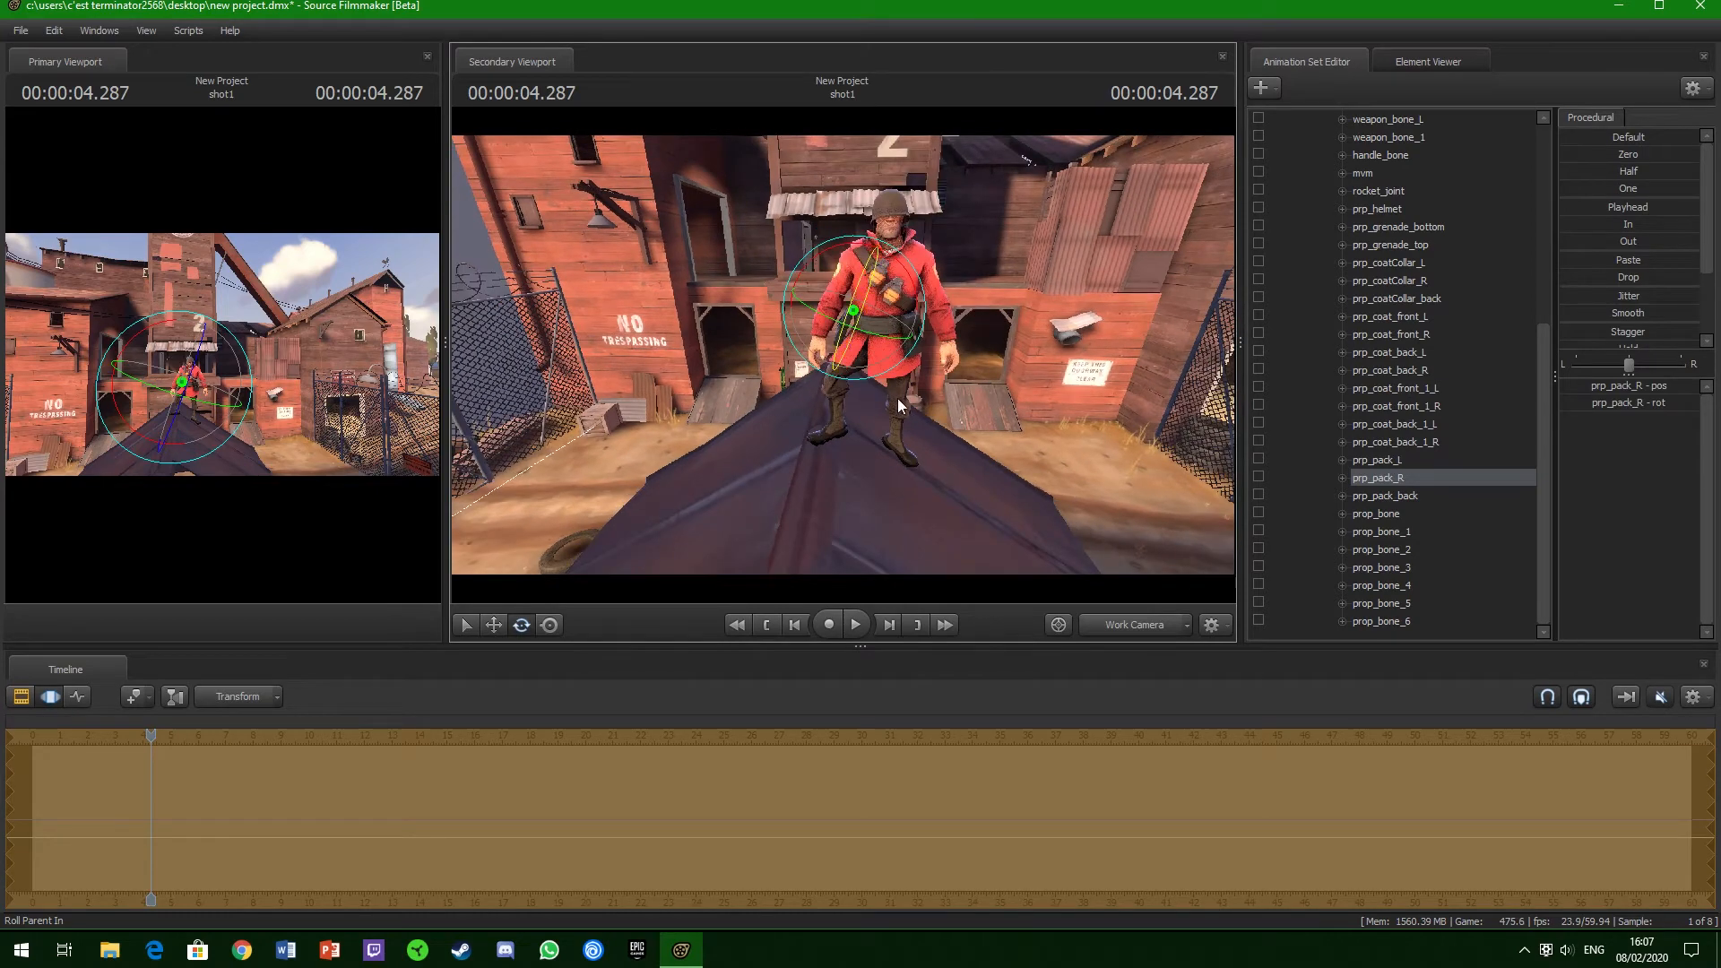
- Look through camera1 and move it closer to frame the soldier from the thighs up, with the buildings behind
click(1118, 622)
drag(1088, 491, 1090, 545)
key(w)
key(w)
key(w)
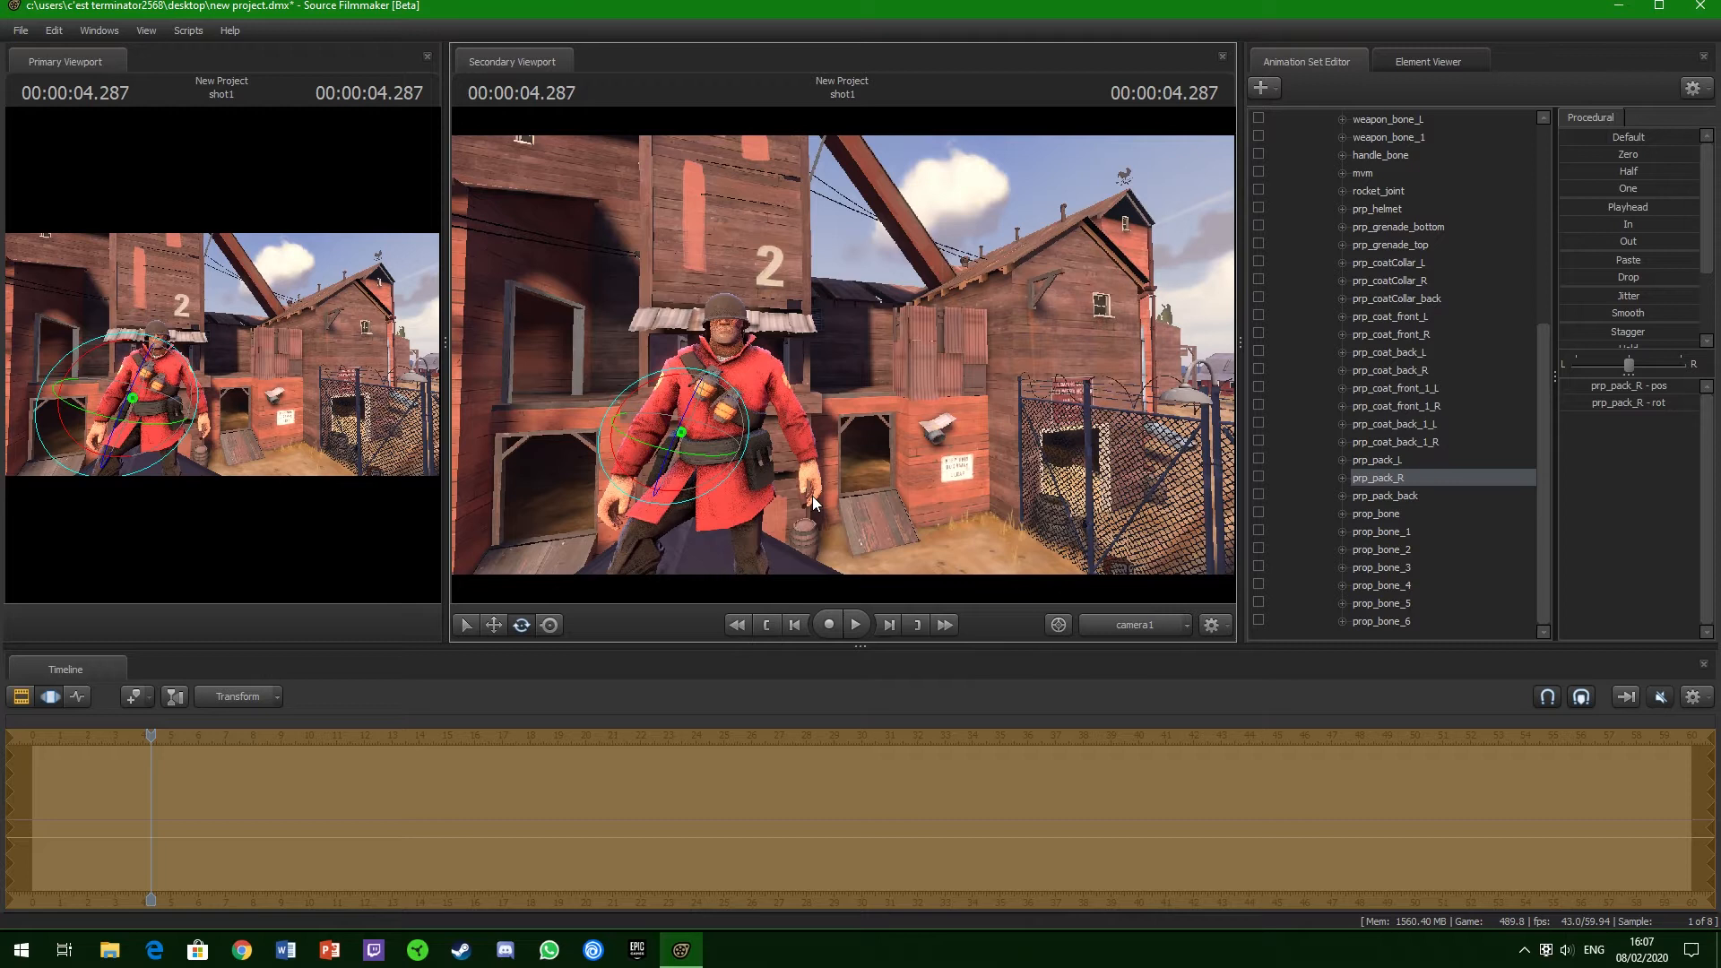
- Return to the Work Camera and rotate the head bone, bip_head, to turn the soldier's face to the side
click(1123, 629)
drag(1016, 529, 1026, 493)
key(w)
drag(832, 366, 842, 355)
key(w)
key(w)
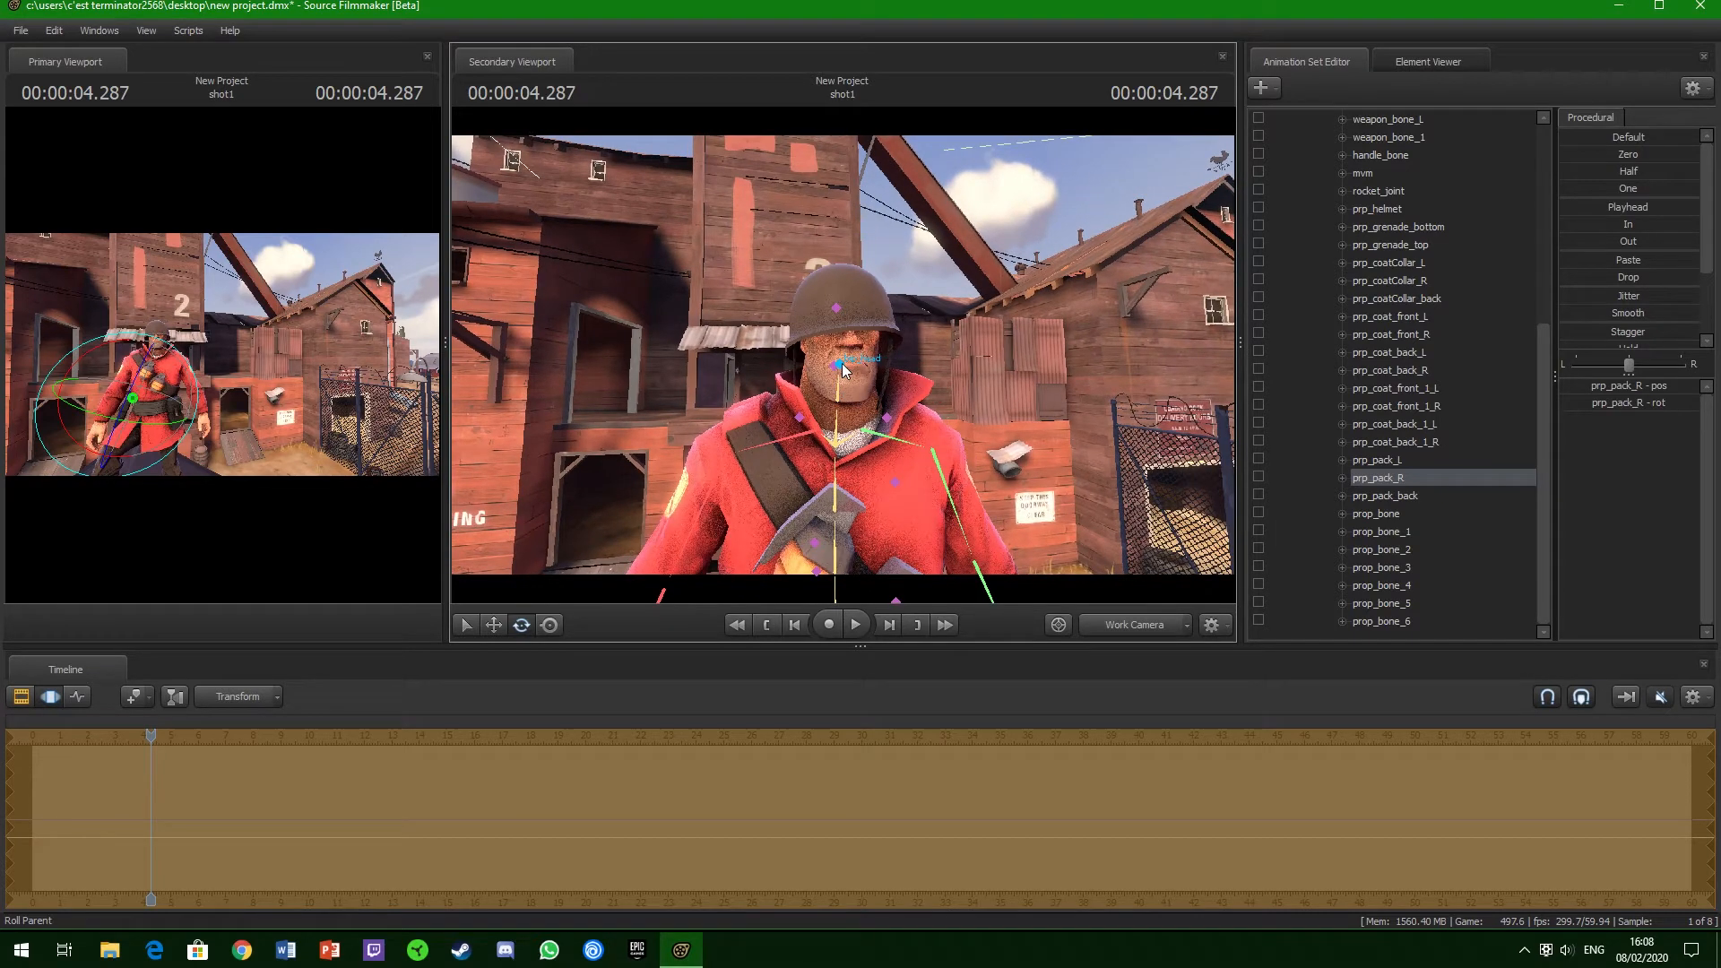
click(841, 363)
drag(853, 369, 883, 337)
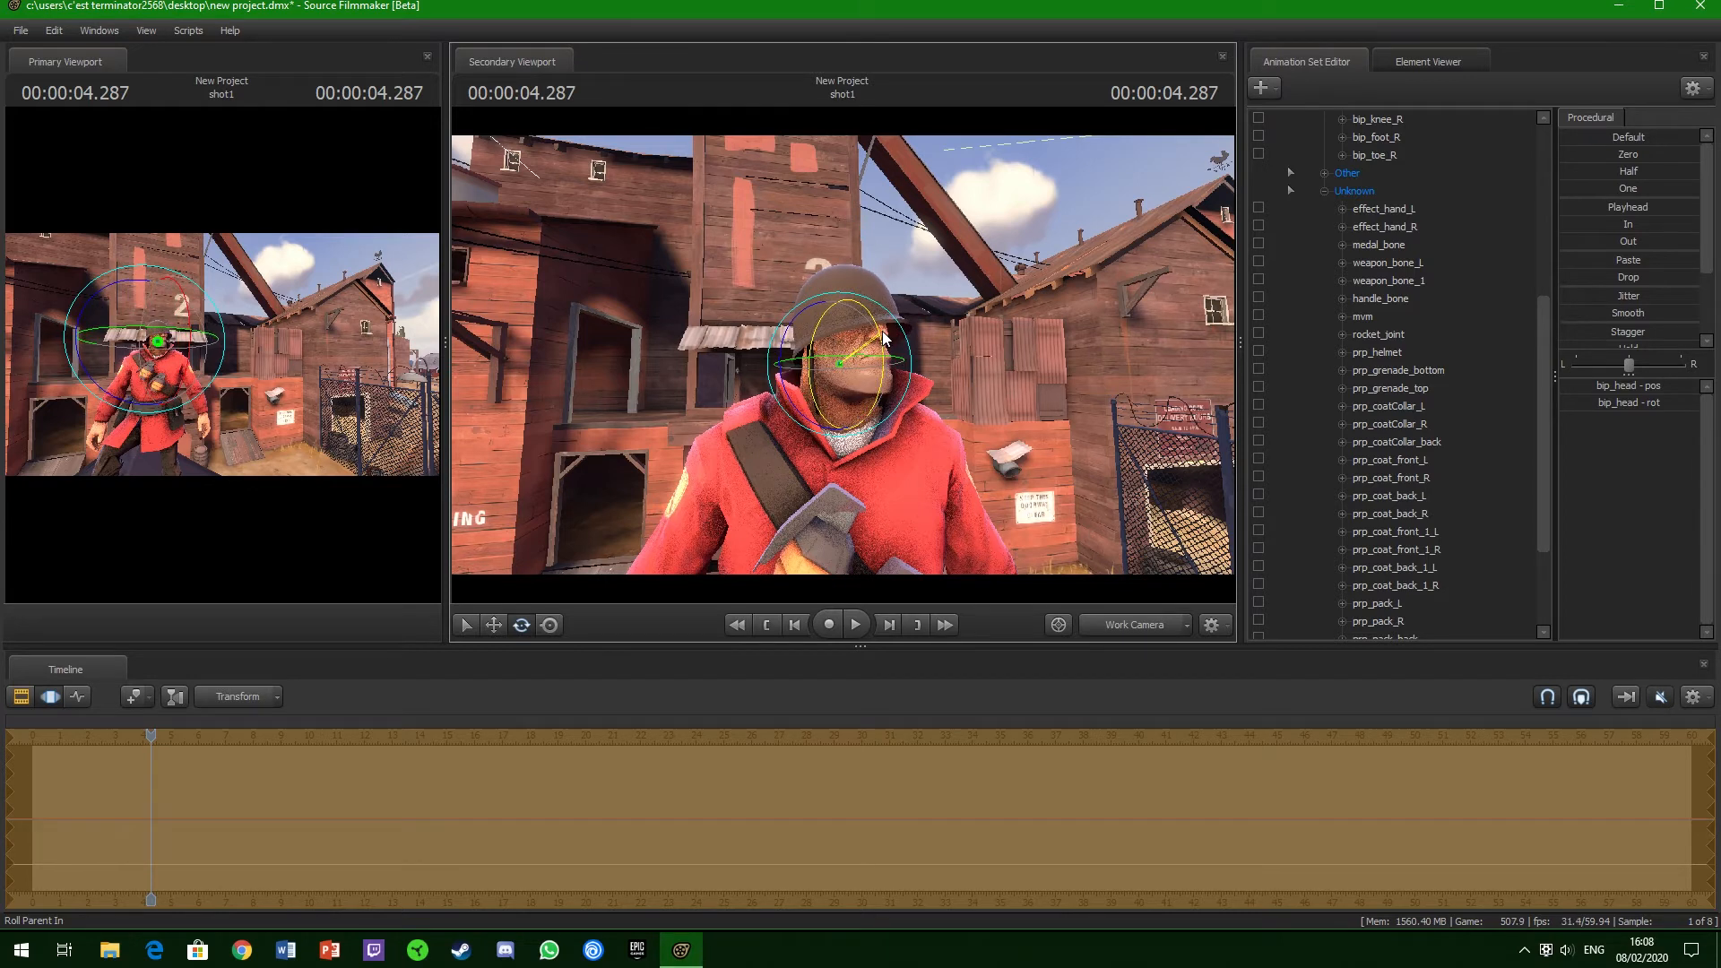
- Rotate the left arm bones, bip_upperArm_L and bip_lowerArm_L, to lift the elbow outward and bend the forearm toward the soldier's hip
drag(998, 468, 1040, 591)
ctrl+click(788, 285)
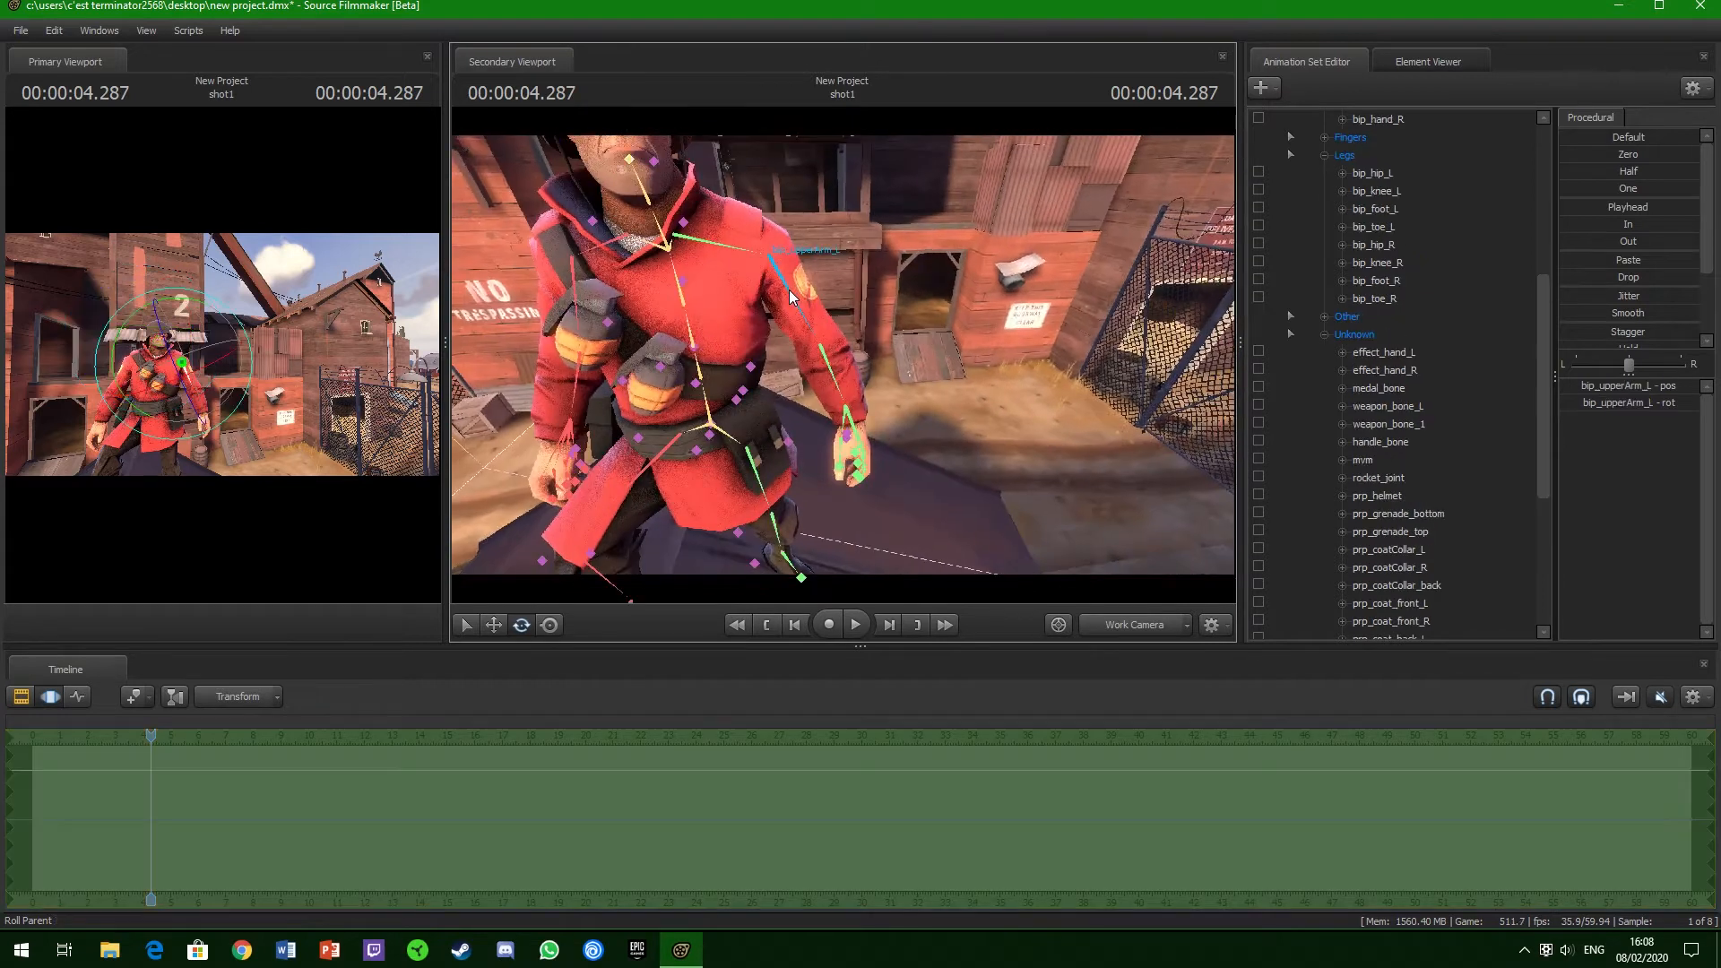
drag(788, 233, 828, 281)
ctrl+click(875, 349)
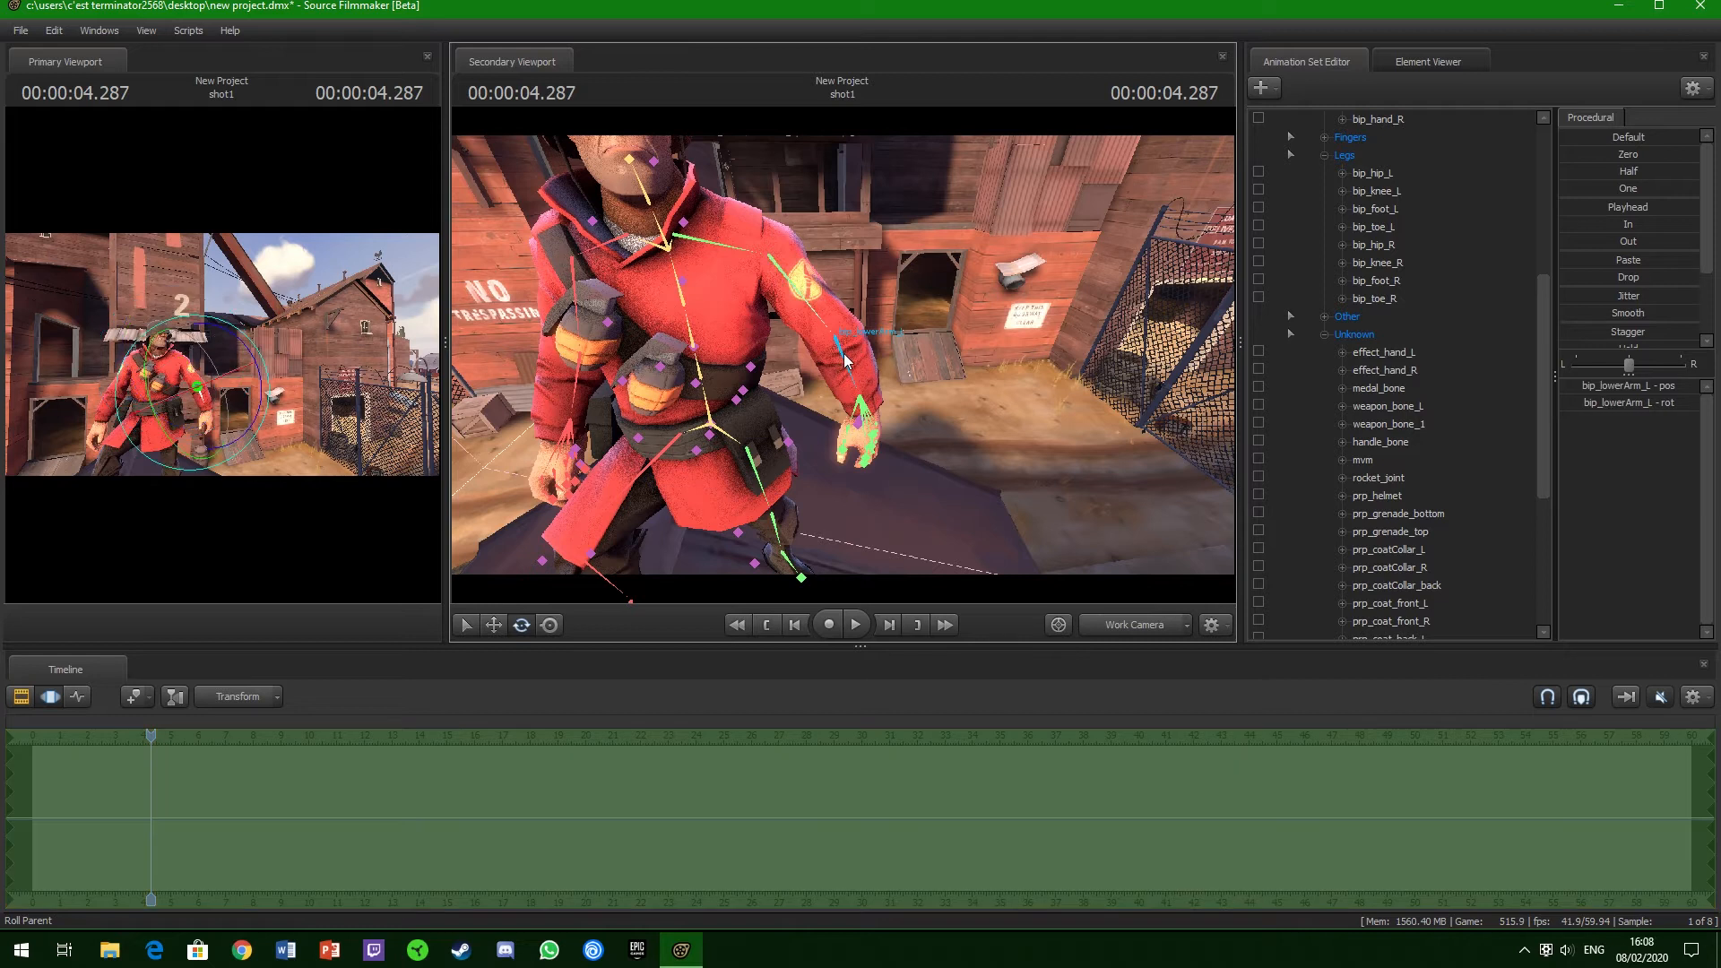
drag(875, 349, 813, 276)
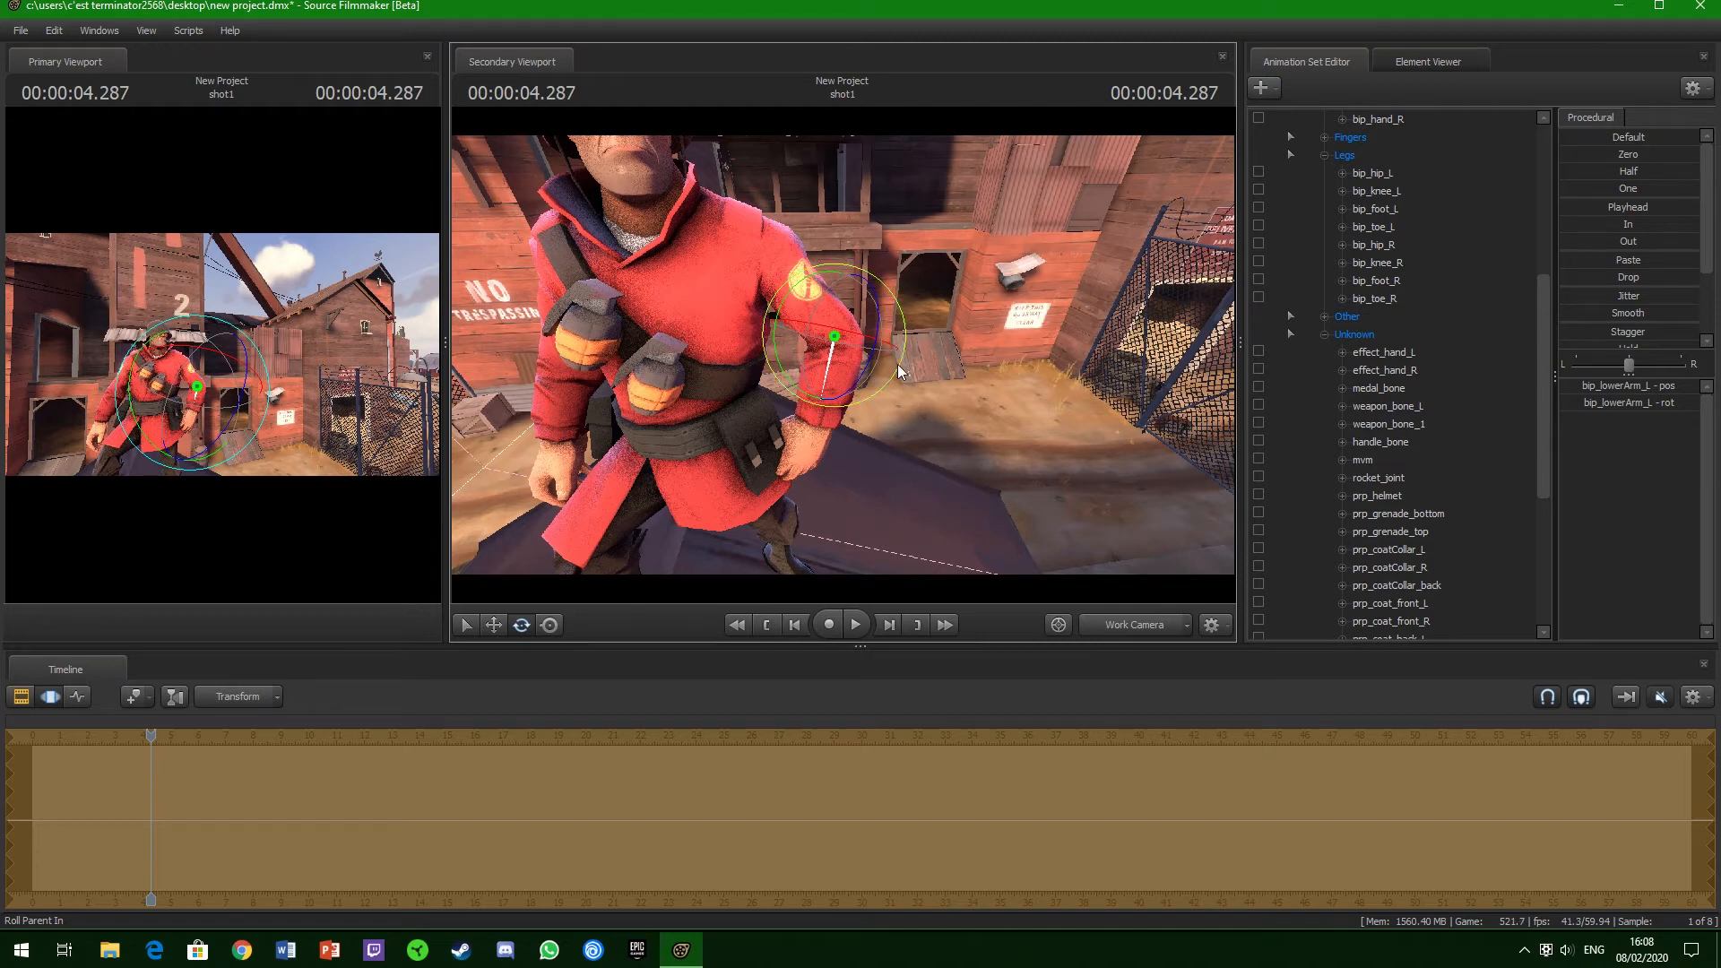
drag(869, 342, 882, 337)
- Refine the rotation of the left hand and forearm bones, bip_hand_L and bip_lowerArm_L, so the hand rests at the hip
click(817, 432)
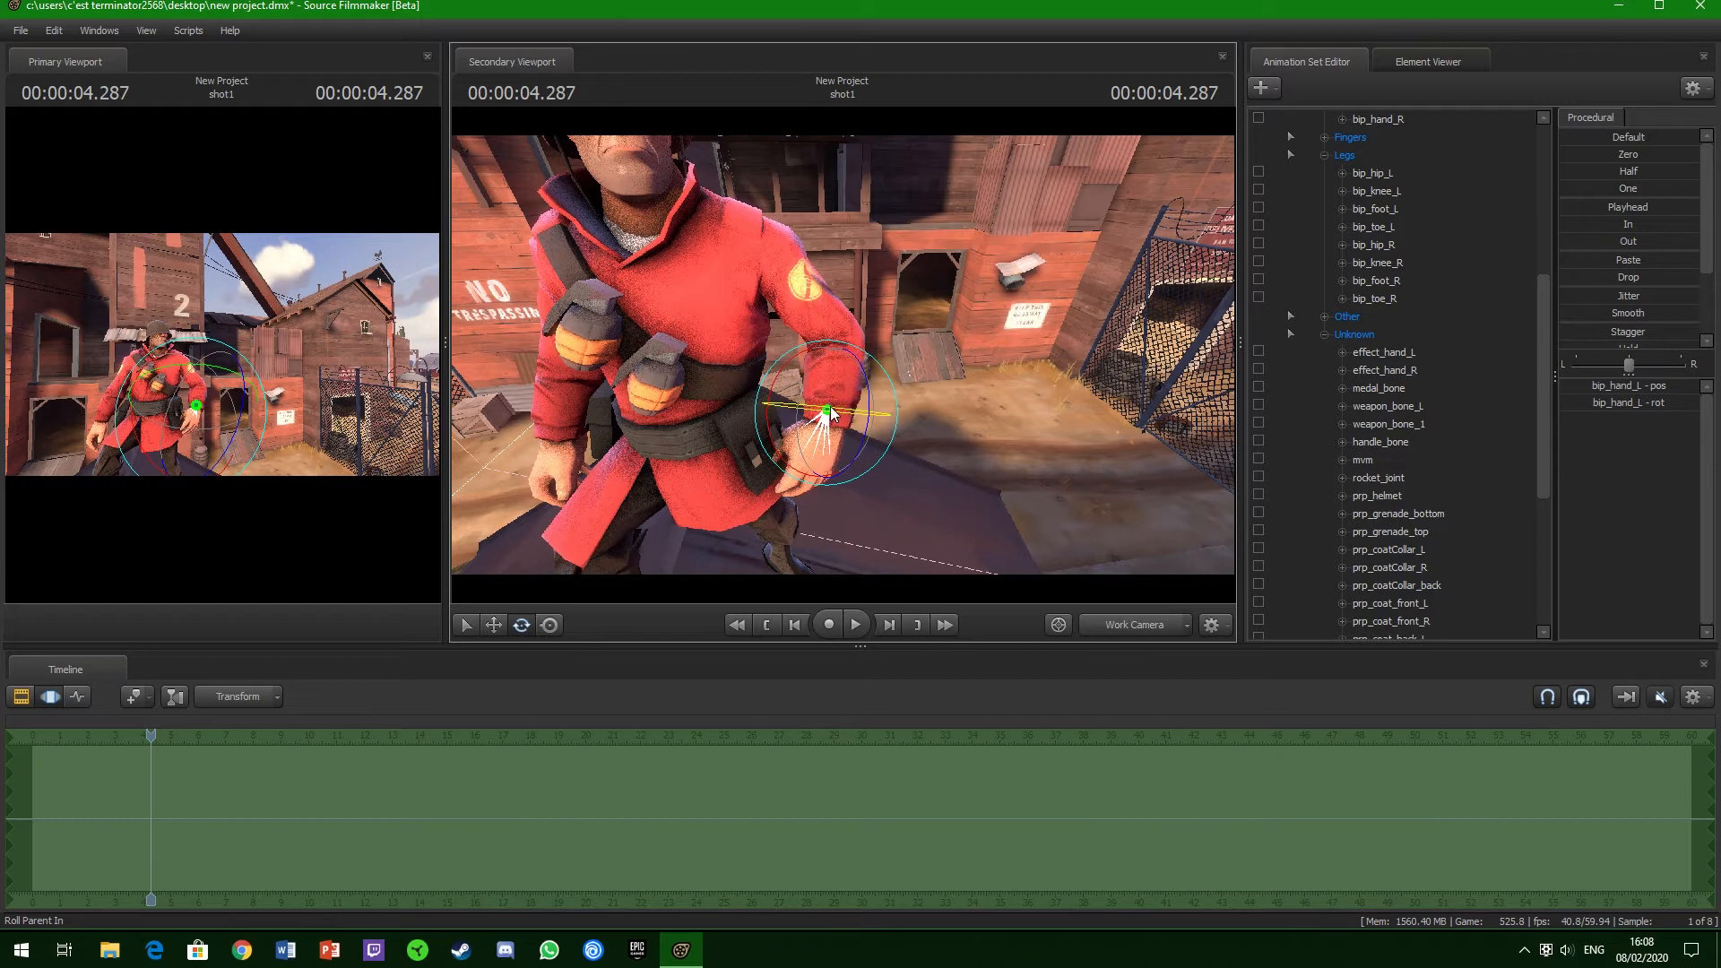
drag(795, 408, 789, 409)
click(843, 360)
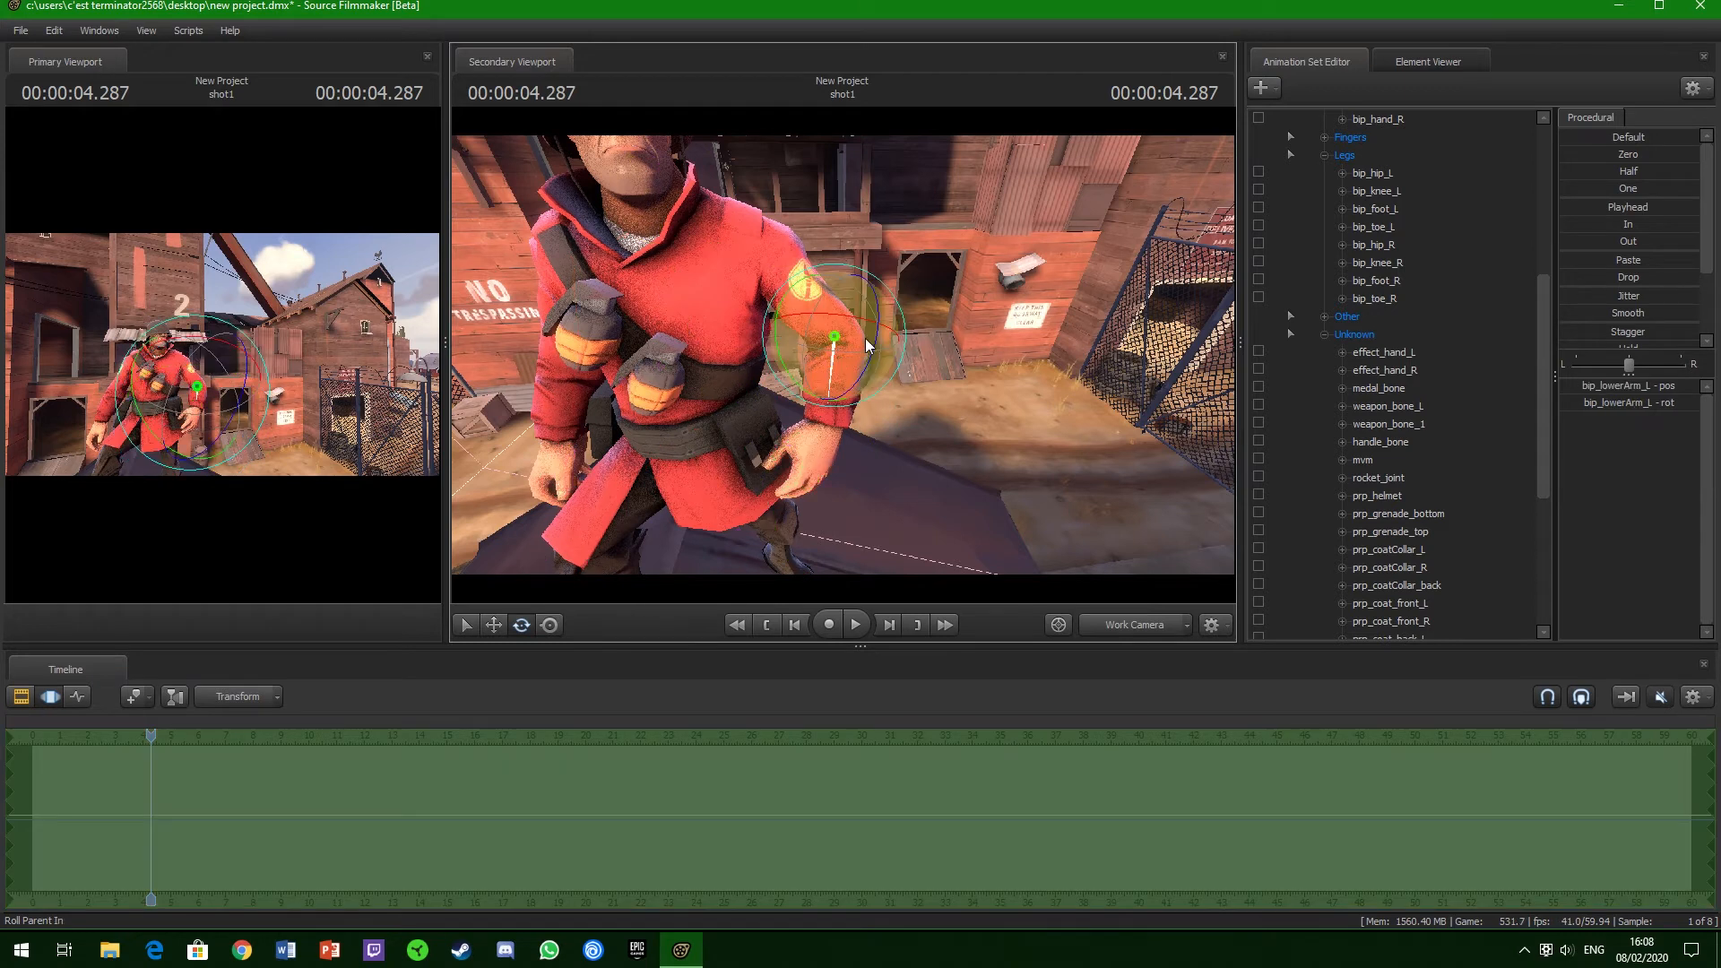
drag(875, 338, 870, 352)
click(807, 426)
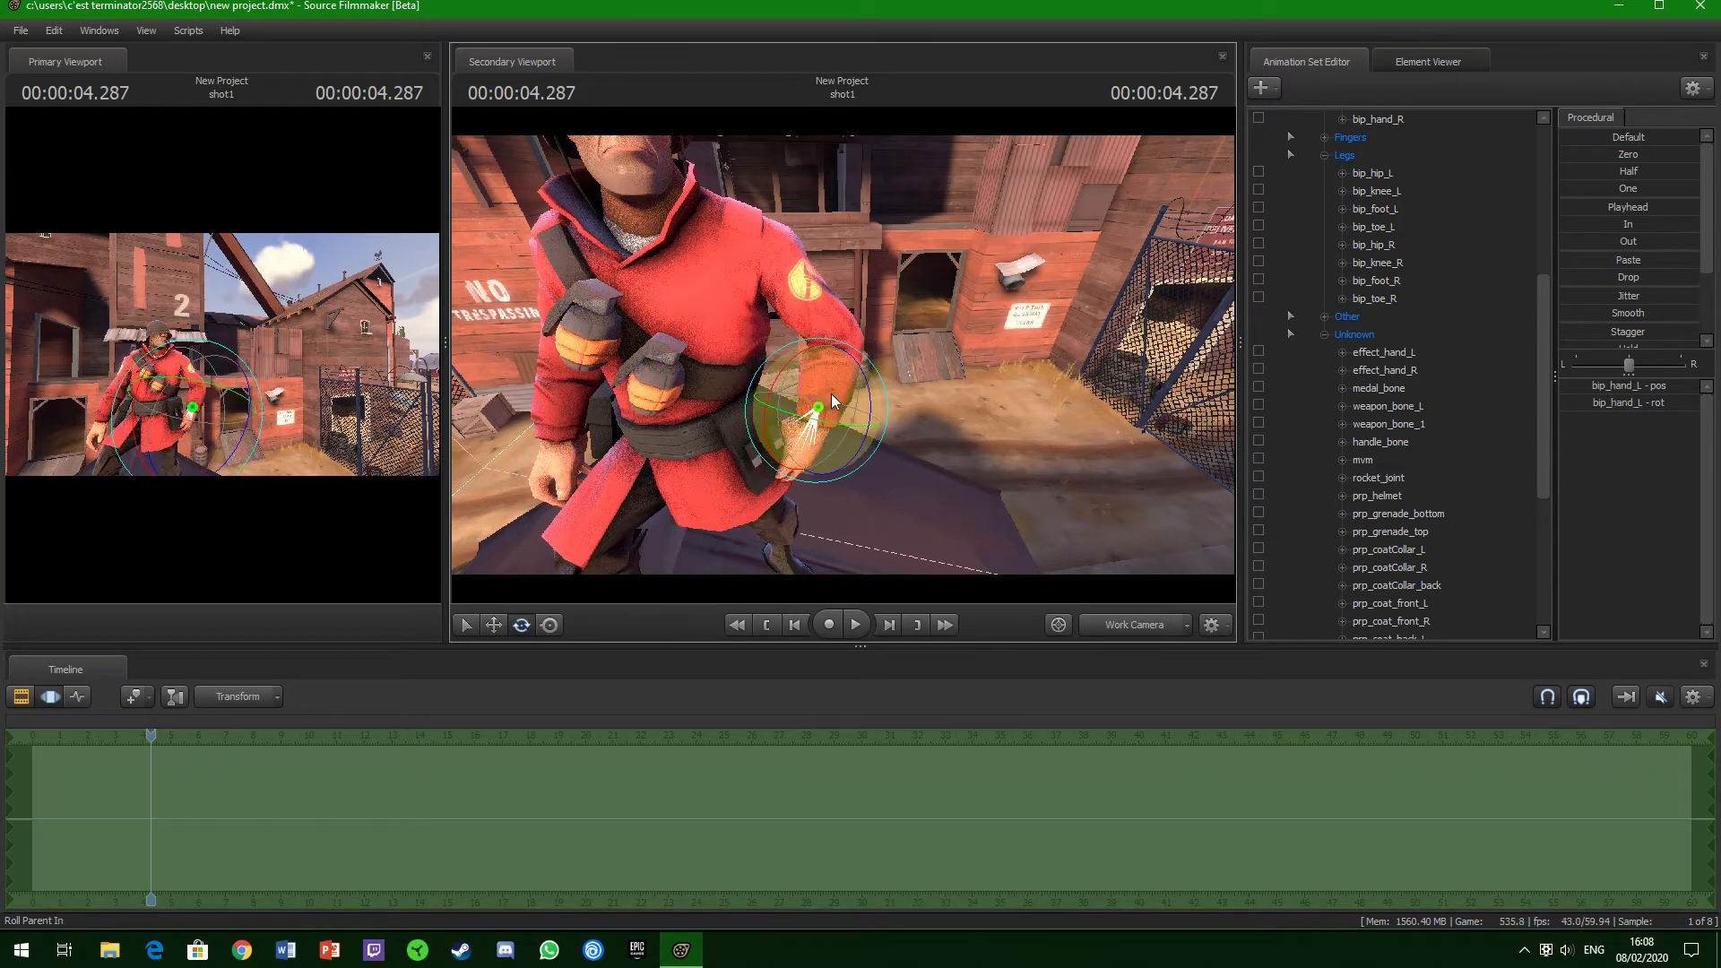
mouse_move(796, 416)
mouse_down()
mouse_move(821, 412)
mouse_move(807, 412)
mouse_up()
- Rotate the right upper arm bone, bip_upperArm_R, to swing the elbow away from the soldier's body
drag(961, 504, 961, 503)
key(s)
key(a)
click(816, 345)
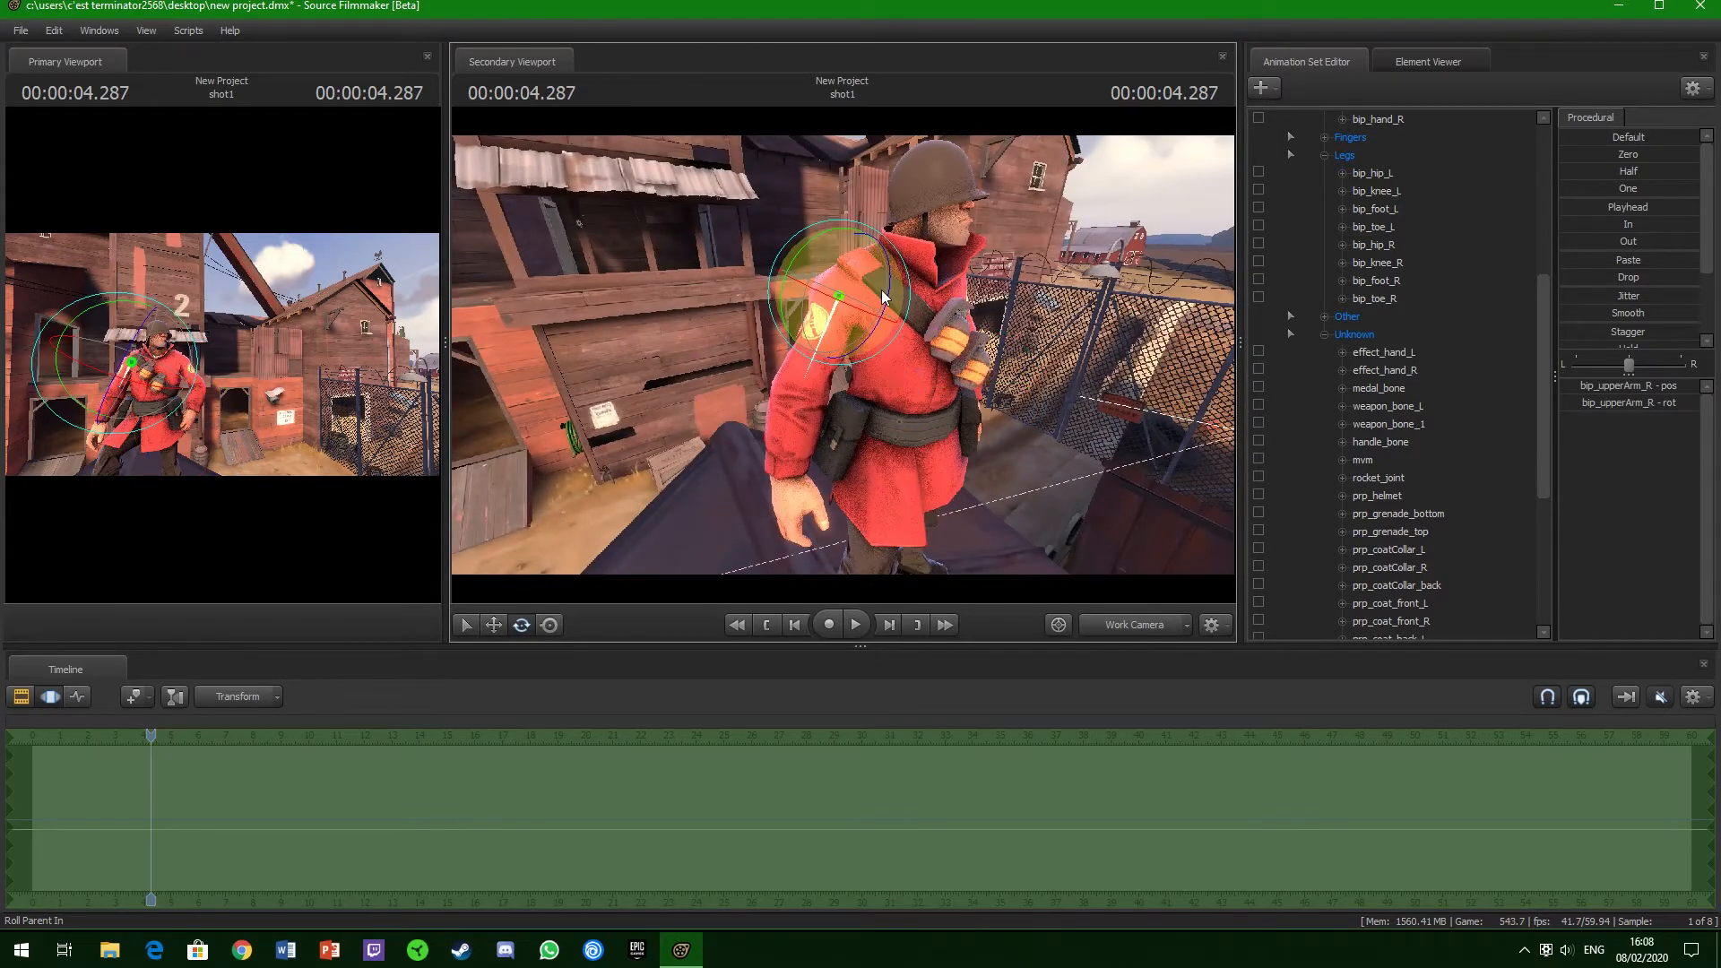
drag(889, 289, 885, 305)
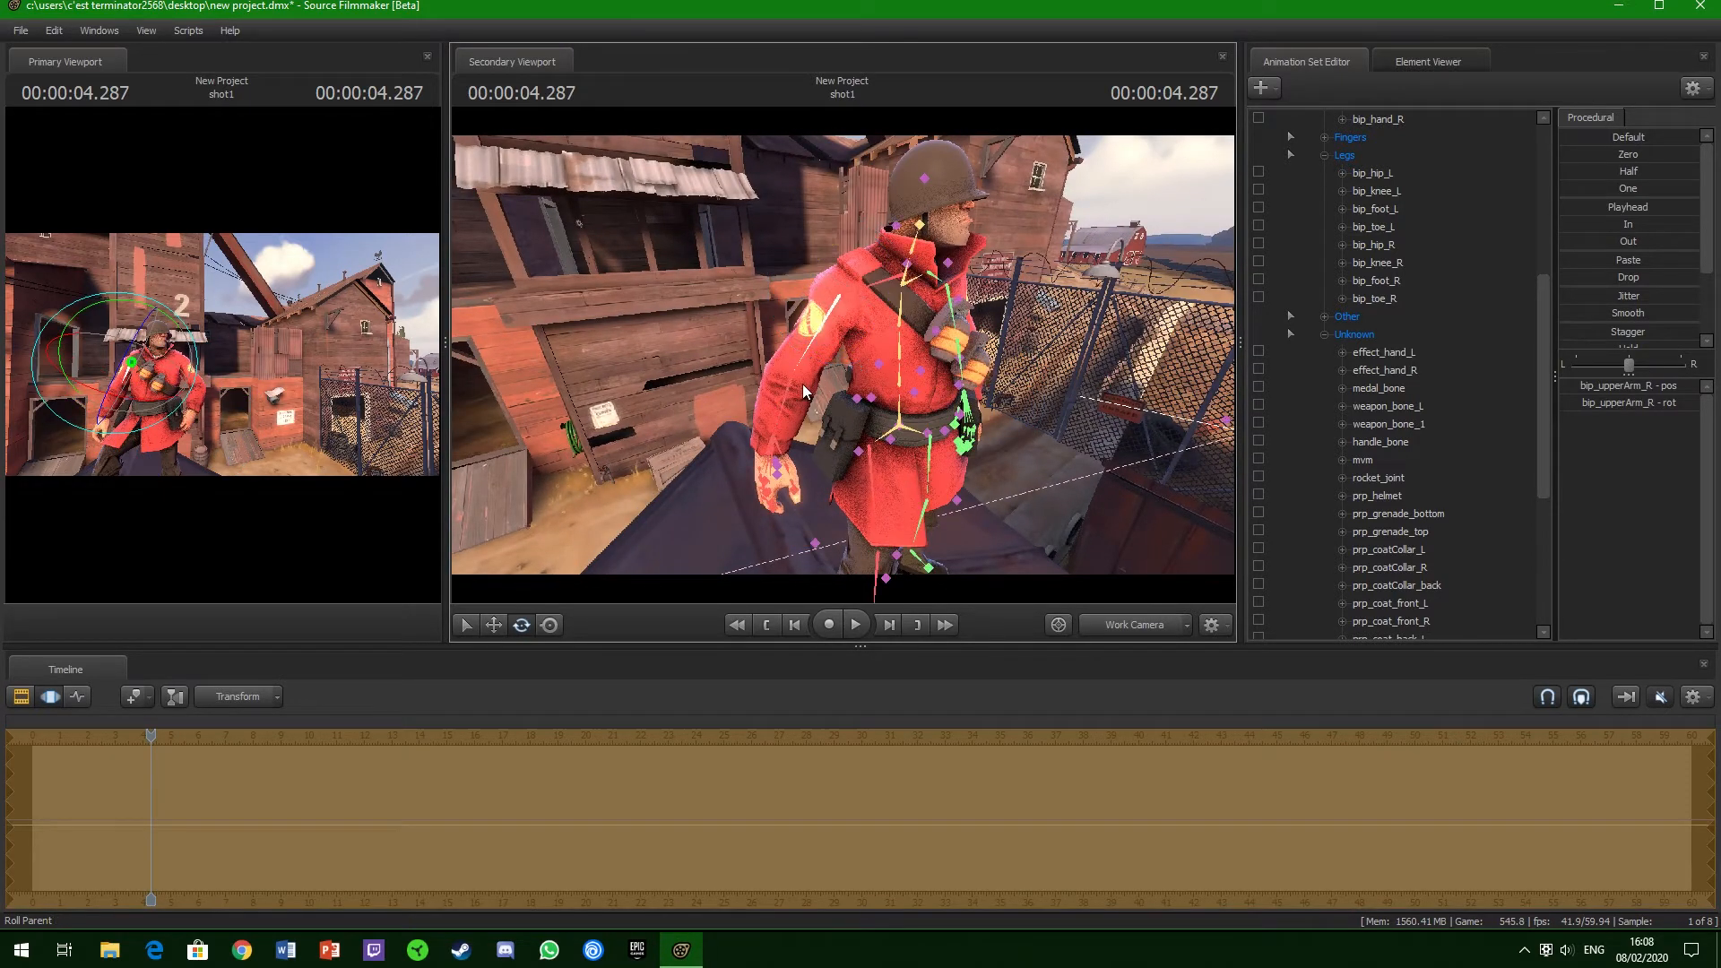
click(795, 384)
click(833, 307)
mouse_move(862, 299)
mouse_down()
mouse_move(891, 310)
mouse_move(870, 317)
mouse_up()
- Rotate the right forearm bone, bip_lowerArm_R, to bend the arm toward the soldier's waist, and save the project
click(772, 401)
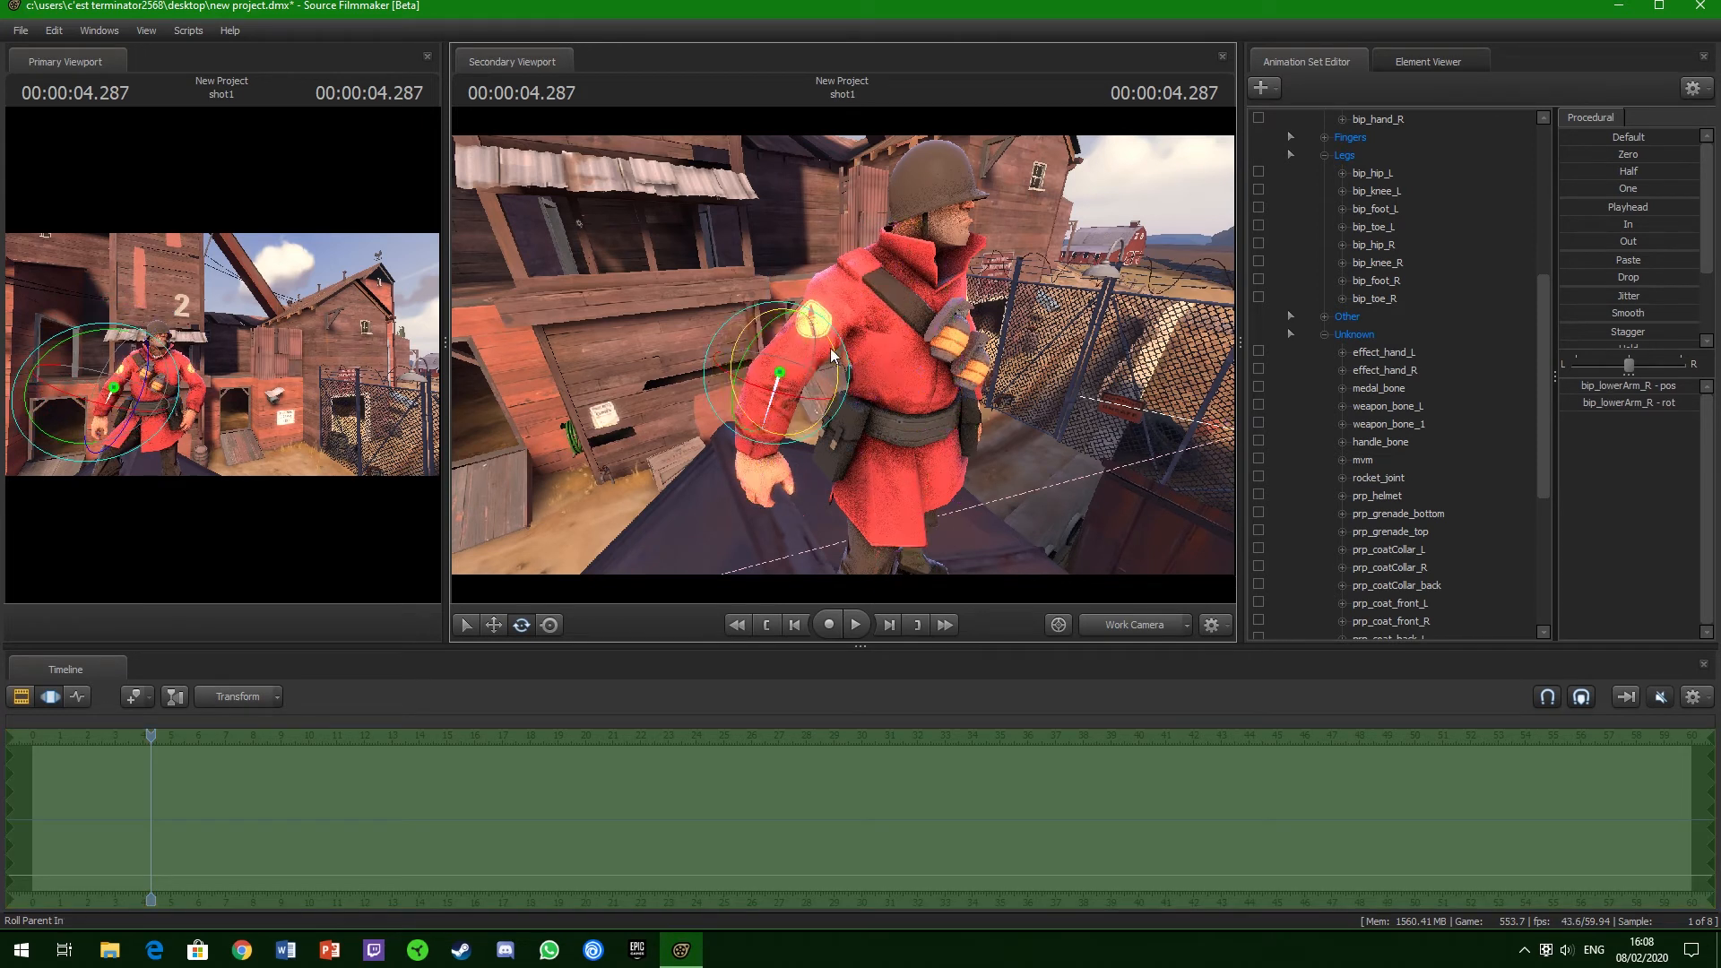
drag(813, 374, 720, 391)
mouse_move(737, 412)
mouse_down()
mouse_move(797, 394)
mouse_move(860, 408)
mouse_move(860, 376)
mouse_move(814, 350)
mouse_up()
key(d)
key(d)
key(a)
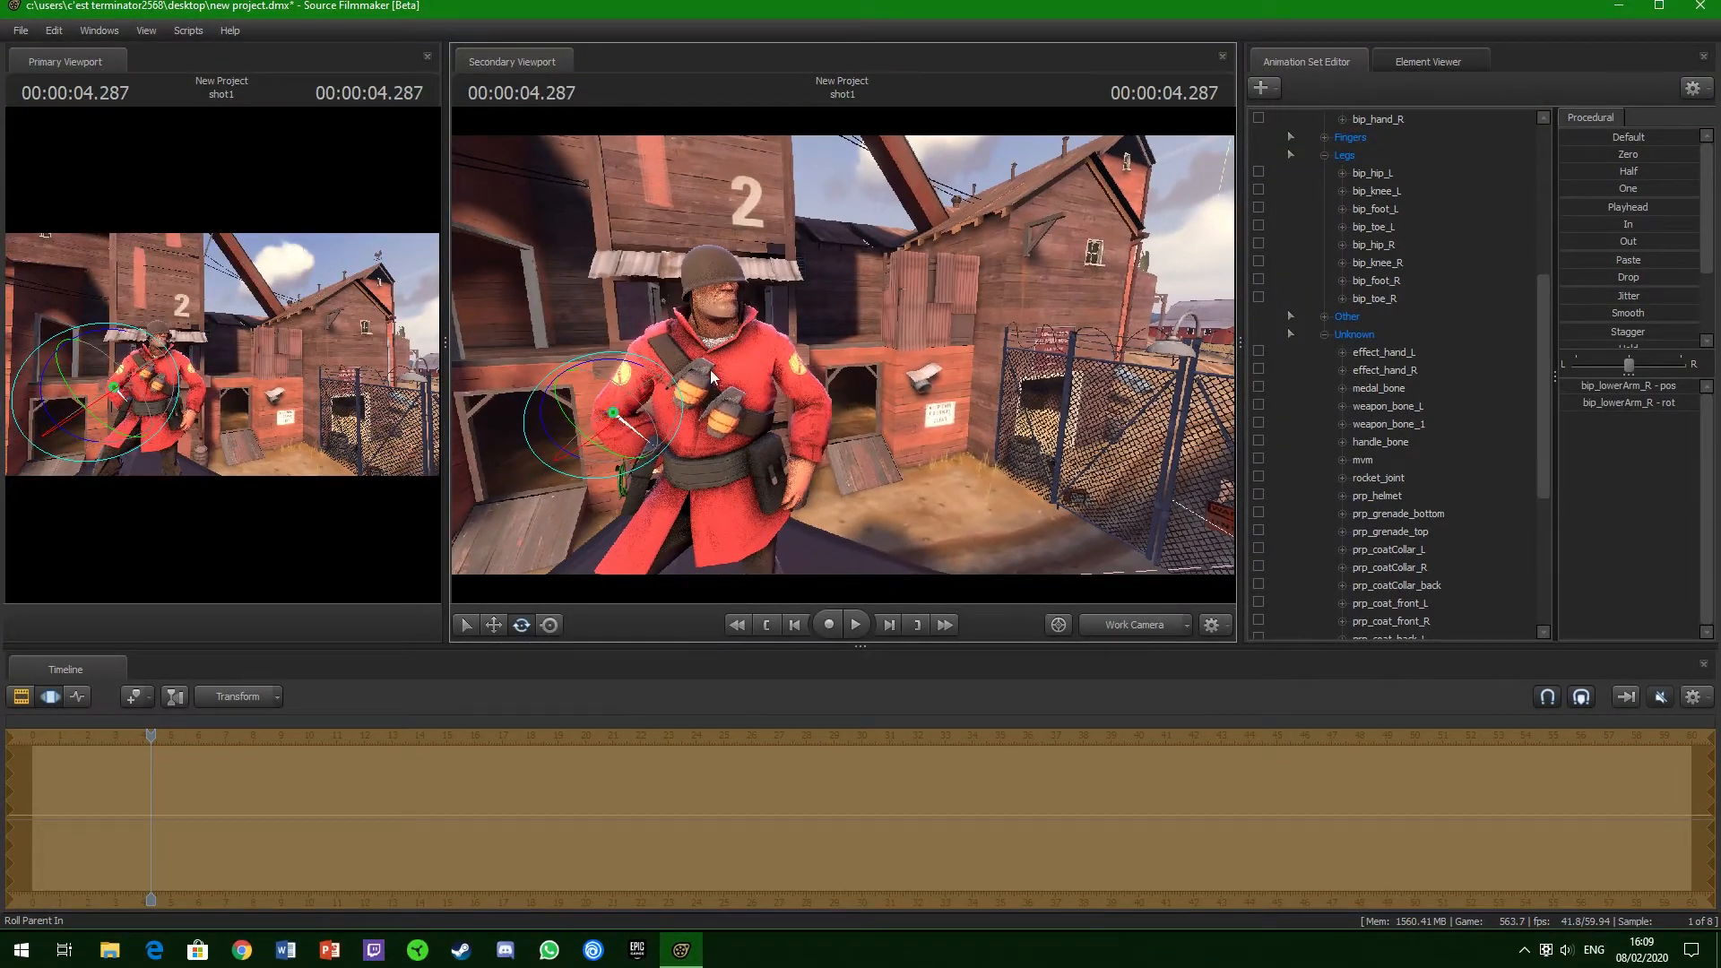
drag(541, 409, 542, 435)
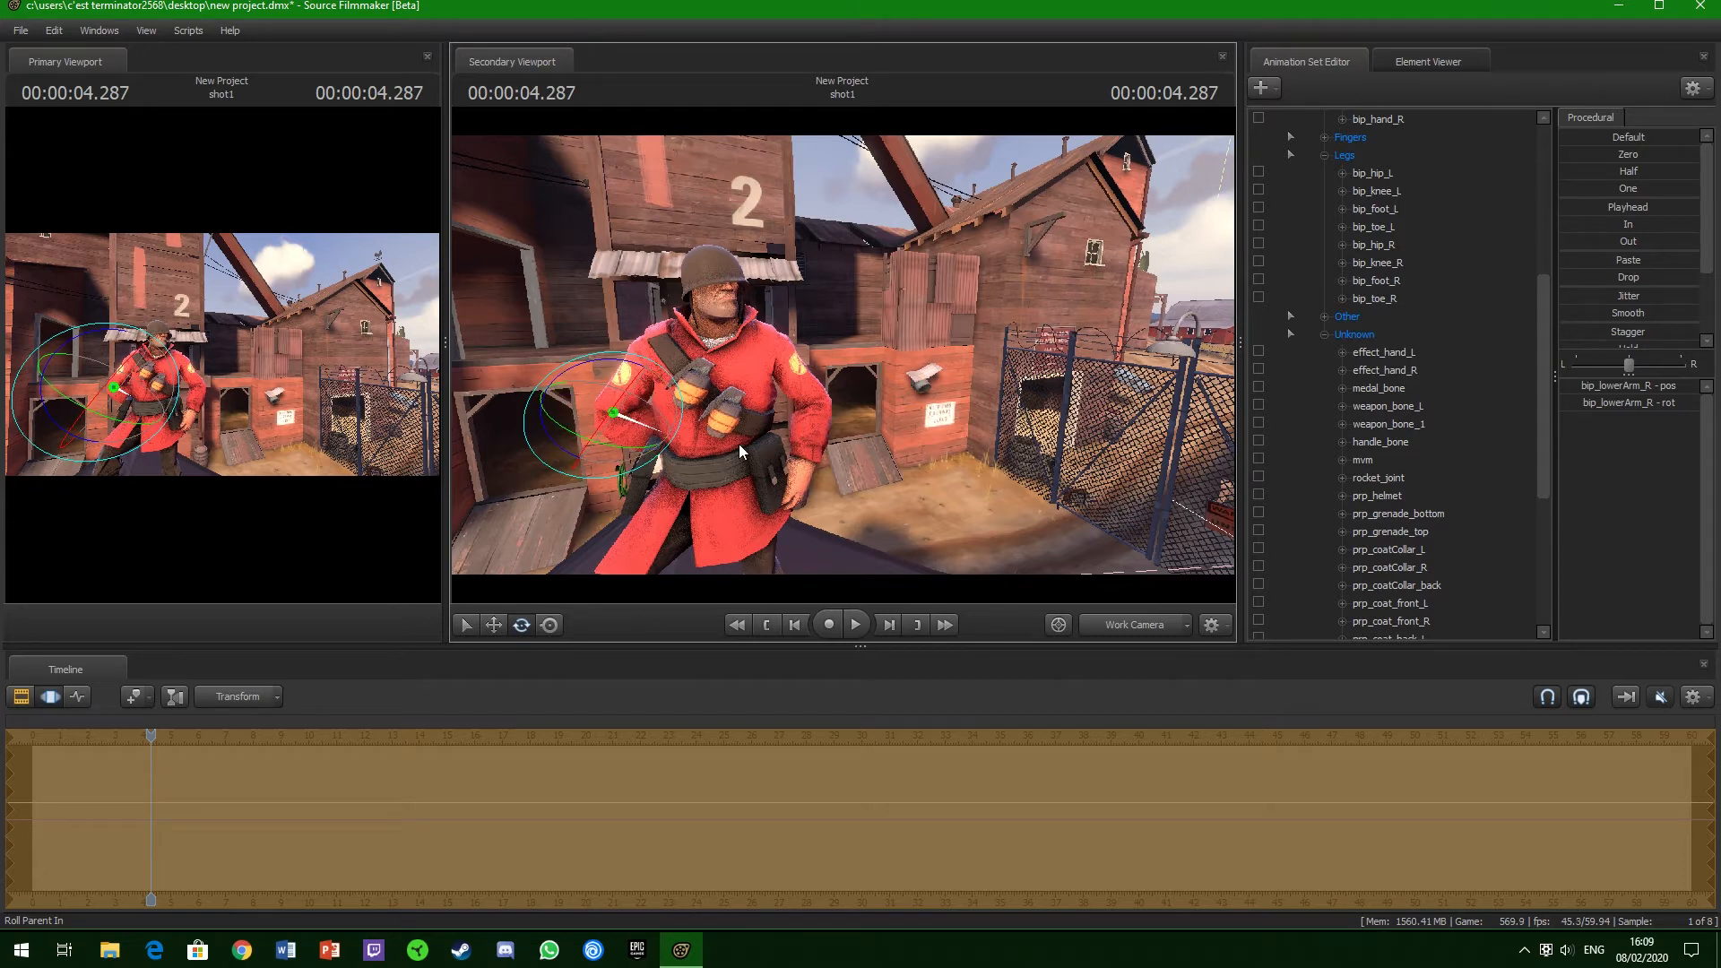
key(ctrl+s)
click(992, 486)
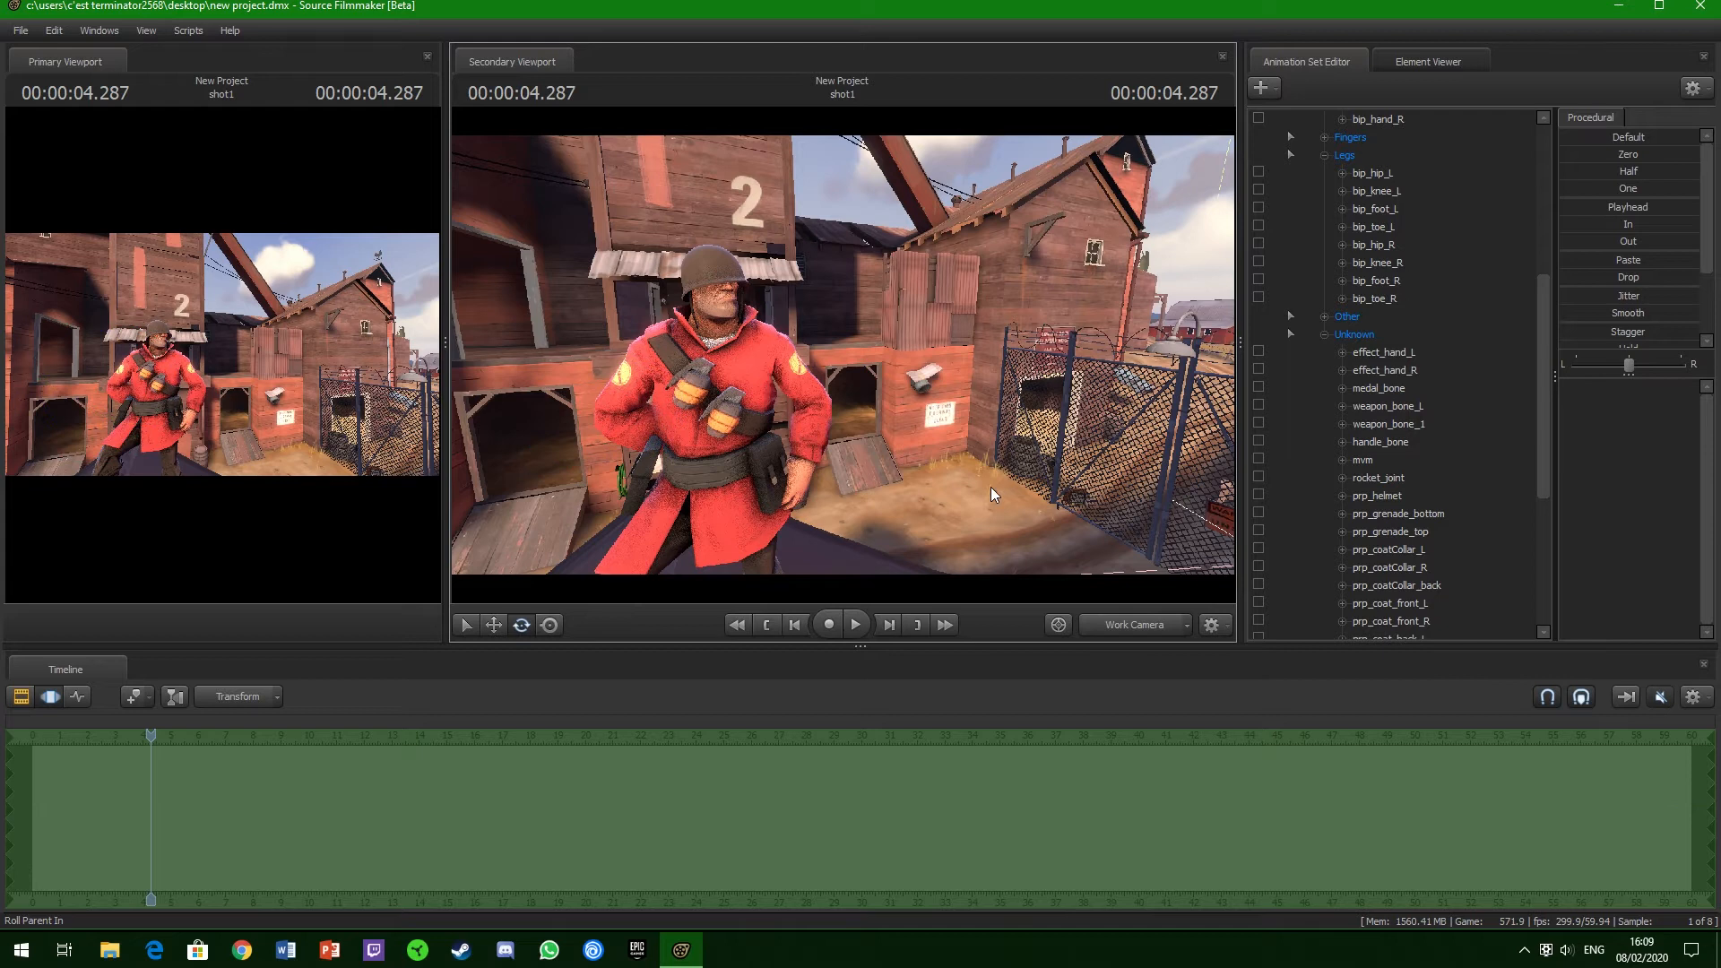
- Frame the whole soldier in the work view and try skin 1 on the soldier1 model
drag(836, 454, 799, 495)
scroll(1416, 271, up, 5)
scroll(1407, 250, up, 2)
click(1306, 119)
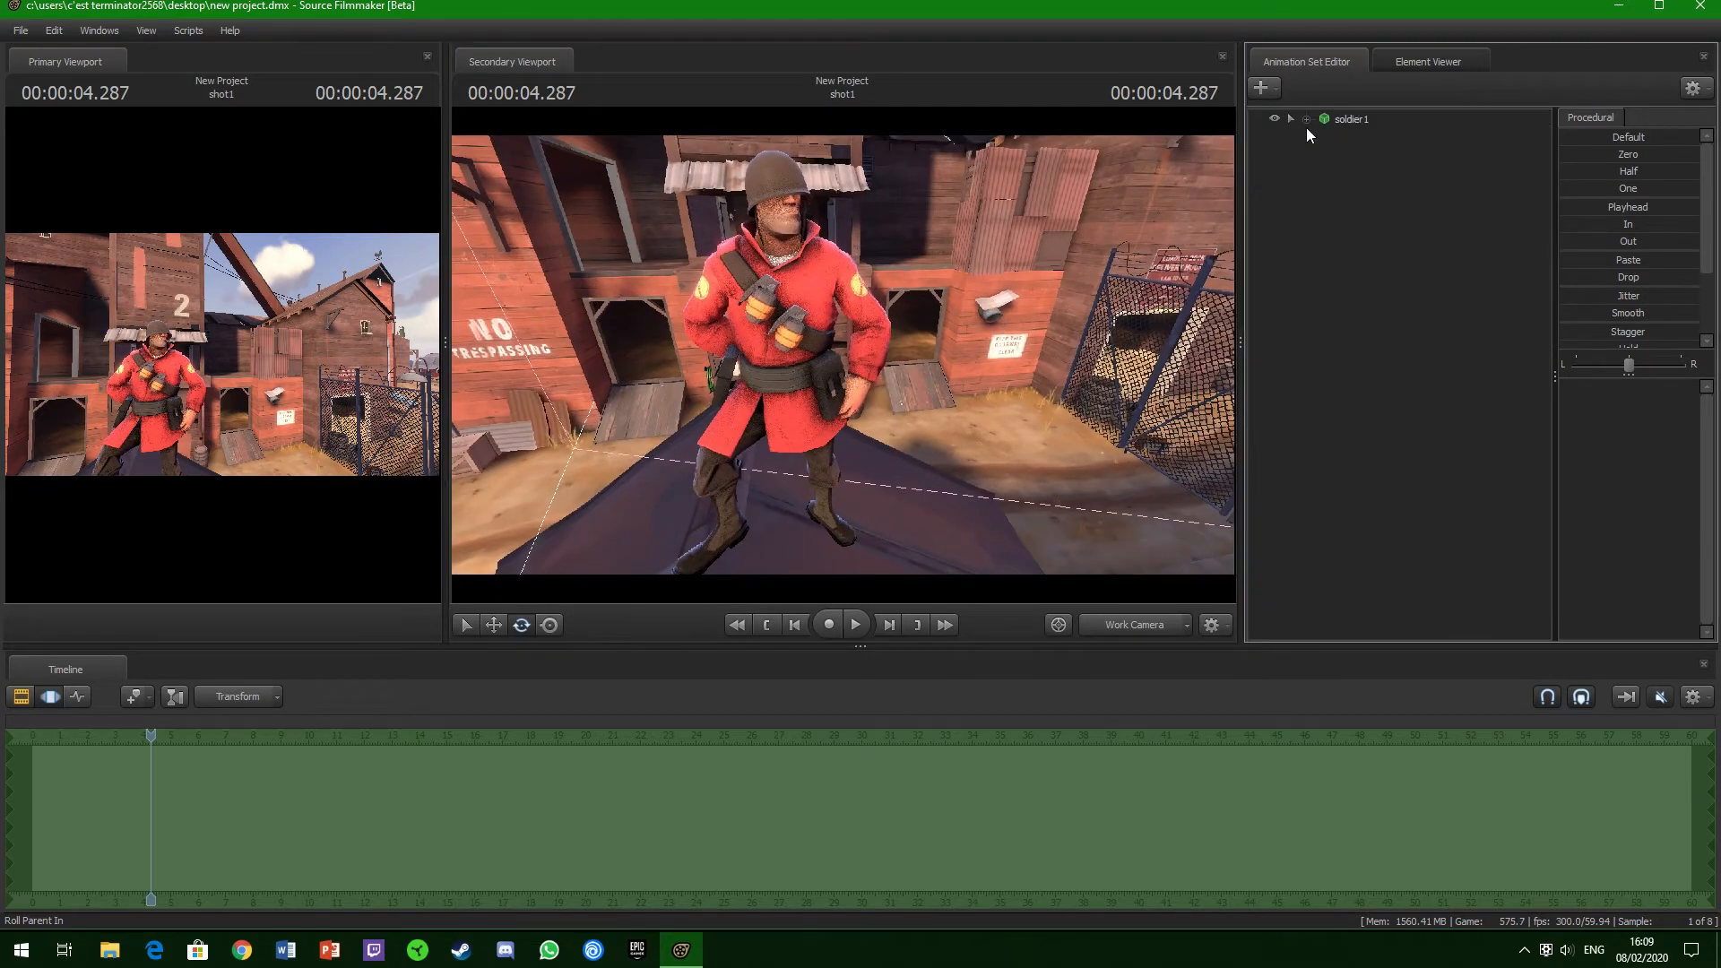
click(1352, 118)
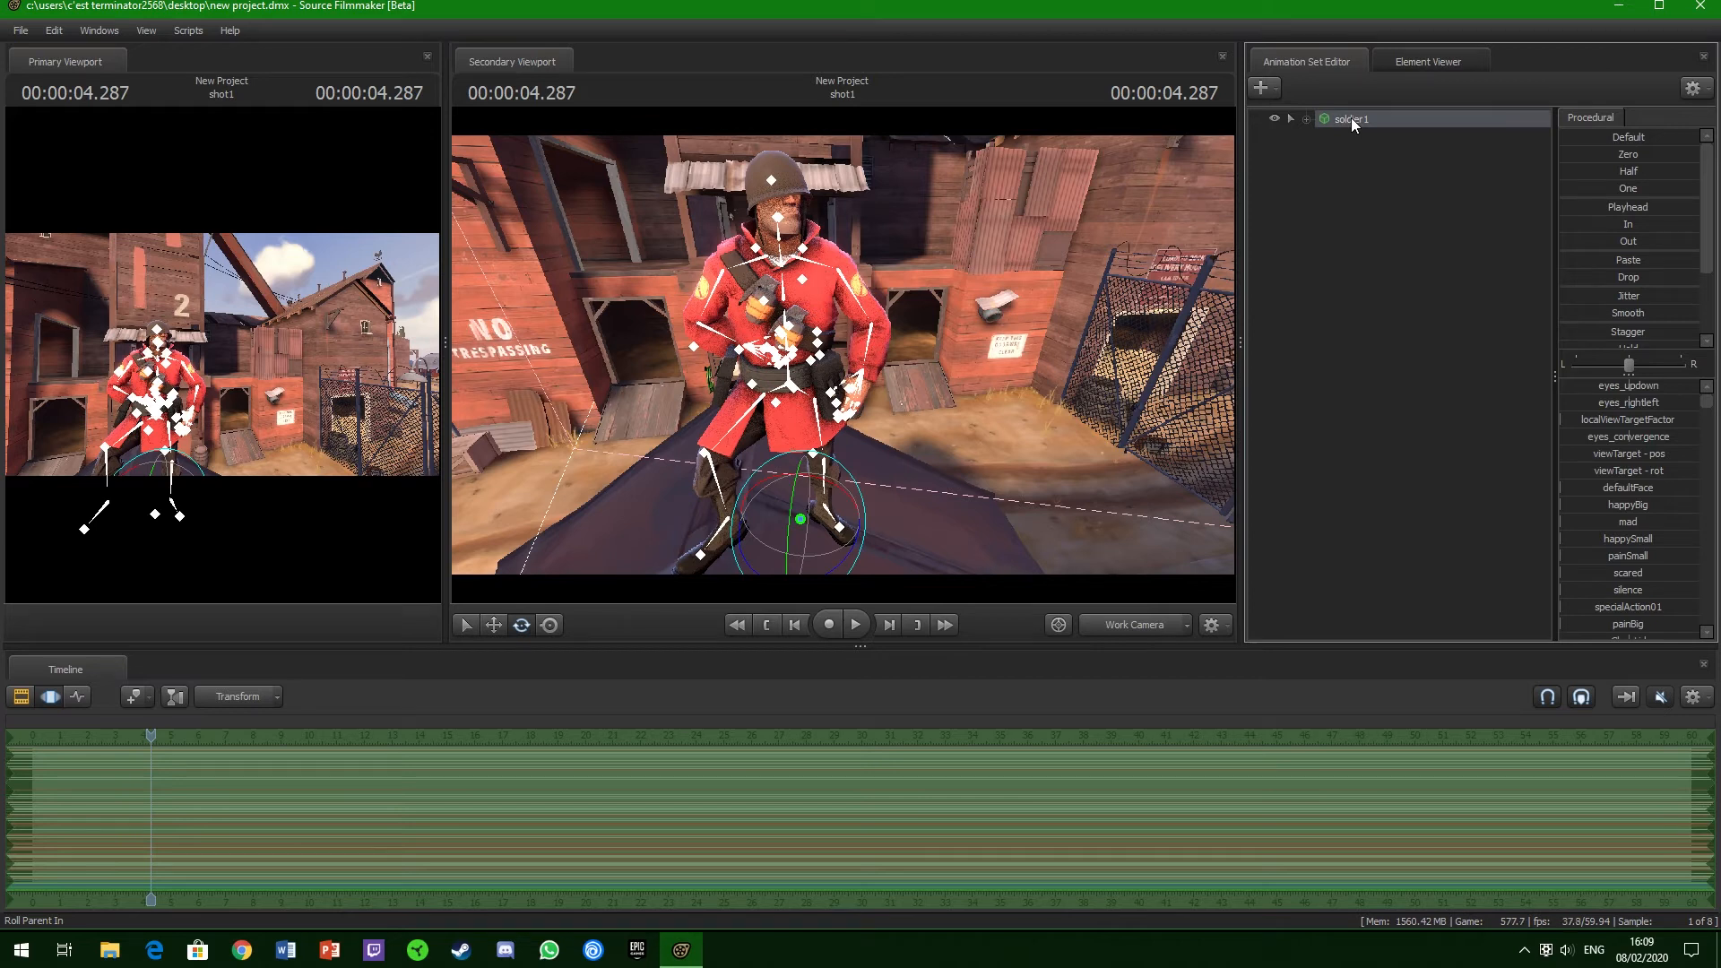
right_click(1352, 118)
mouse_move(1432, 353)
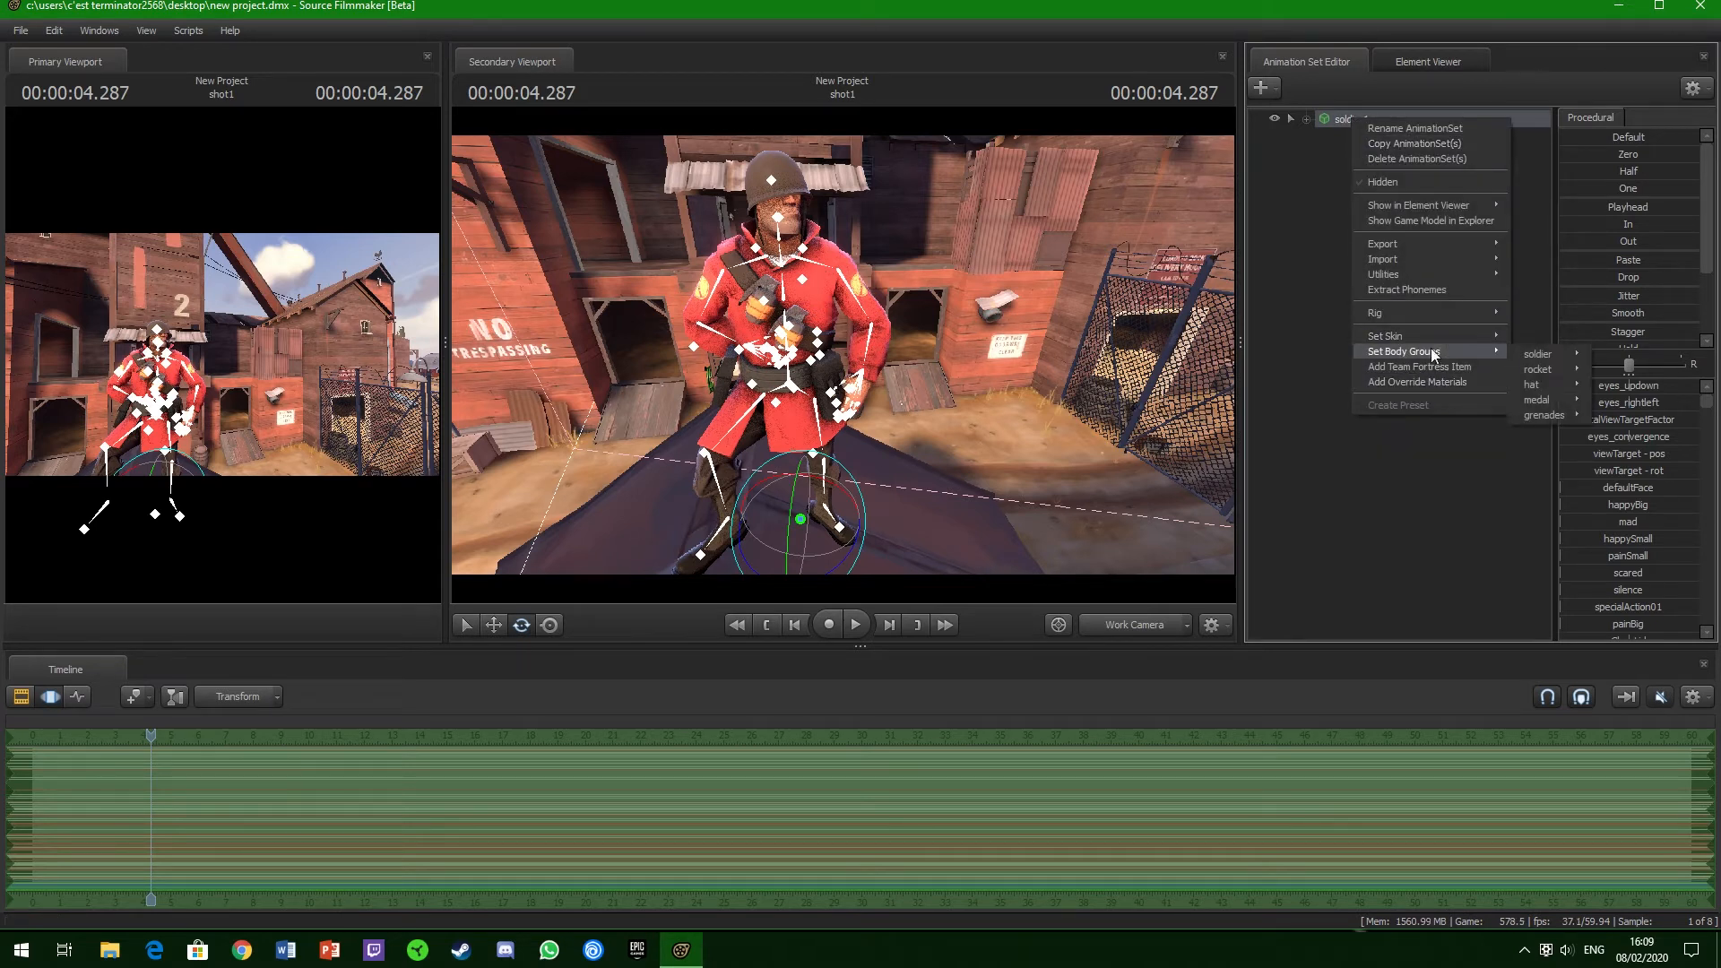
click(1531, 355)
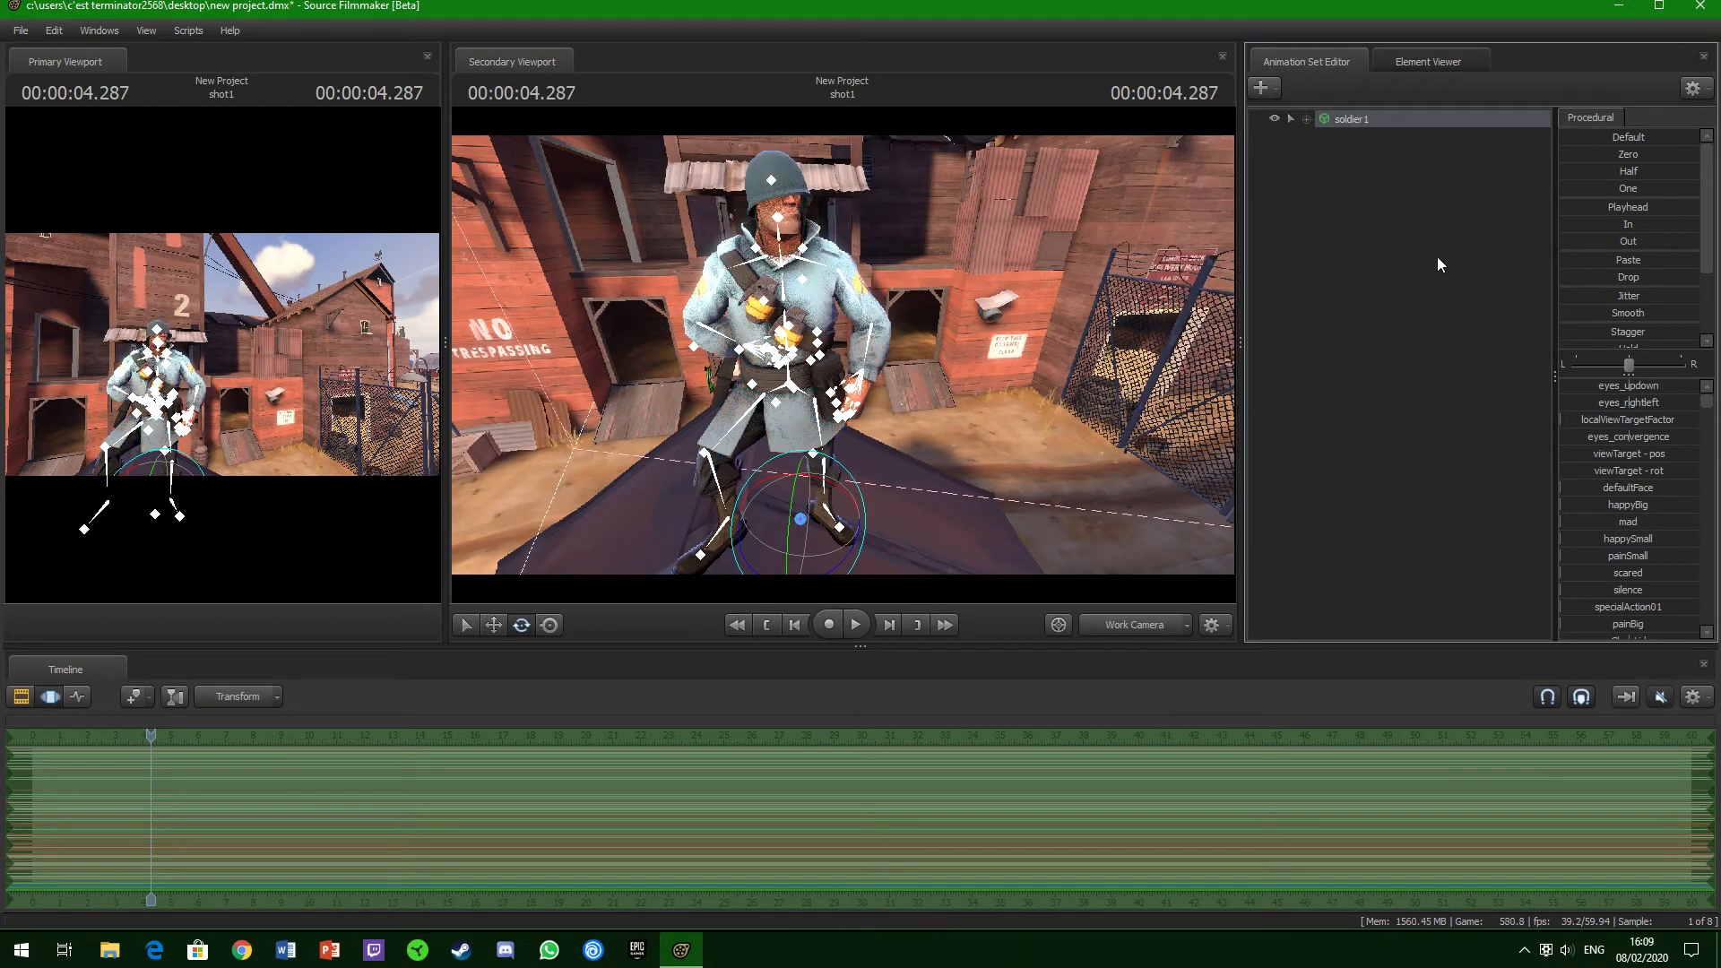
- Try skins 6, 3, 2 and 7 on the soldier1 model, and set it back to skin 0
right_click(1364, 124)
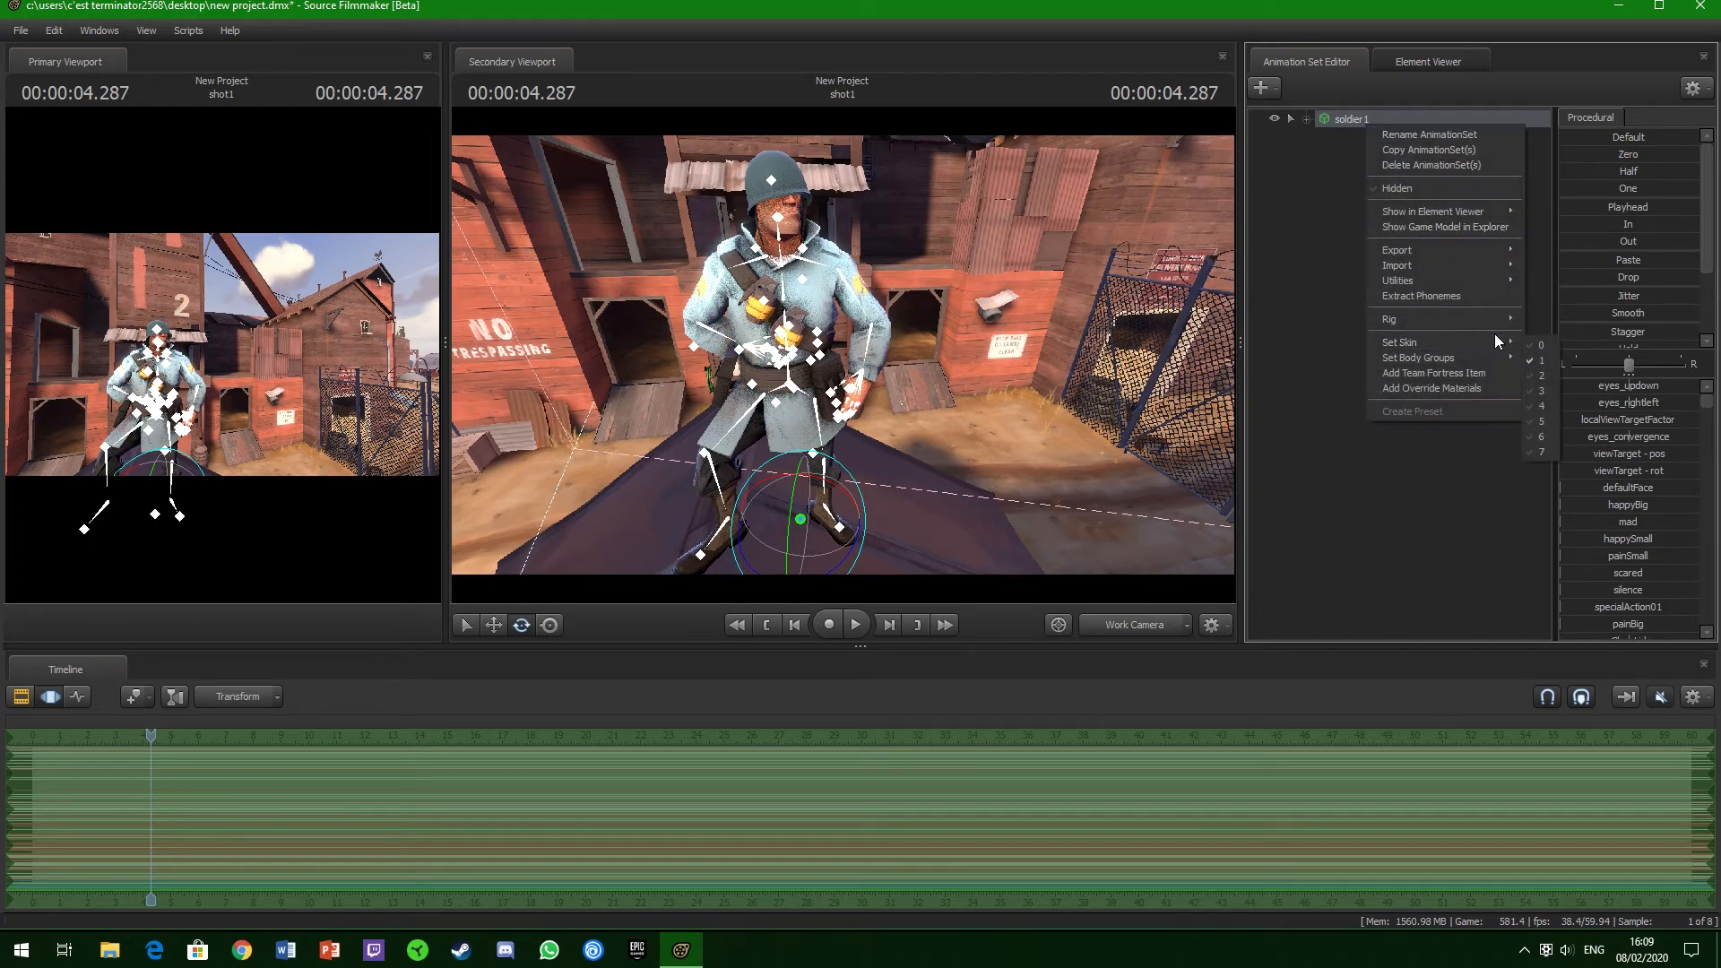
click(1549, 431)
right_click(1364, 126)
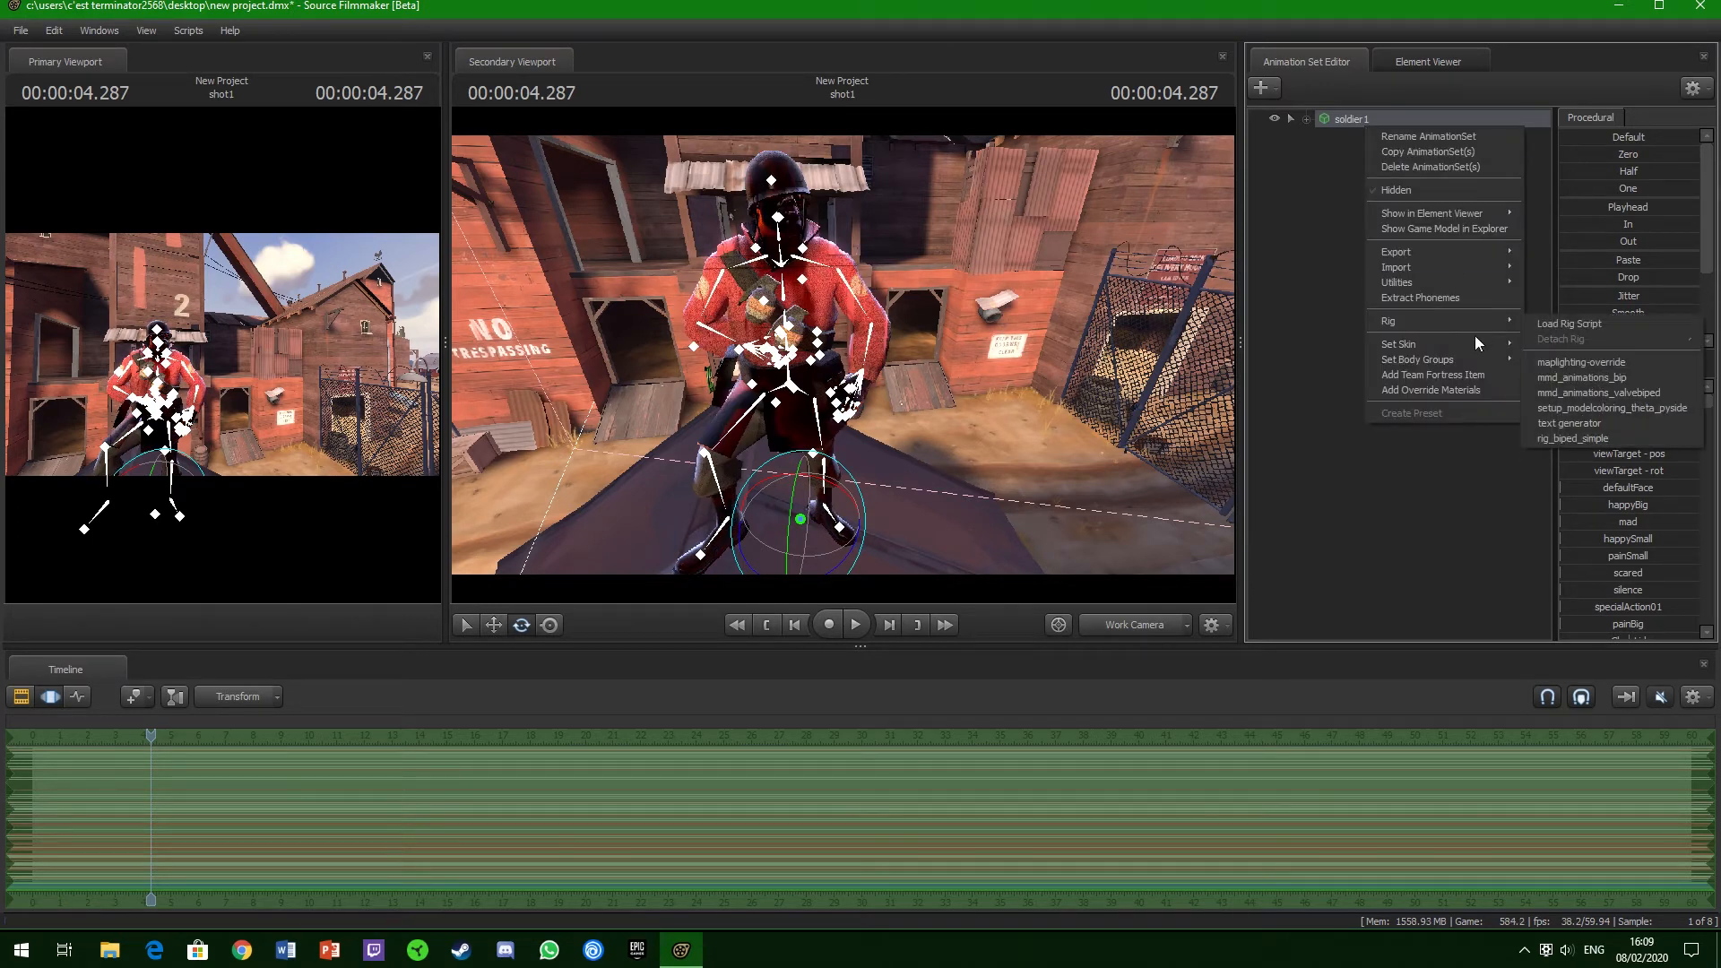
mouse_move(1492, 342)
click(1547, 394)
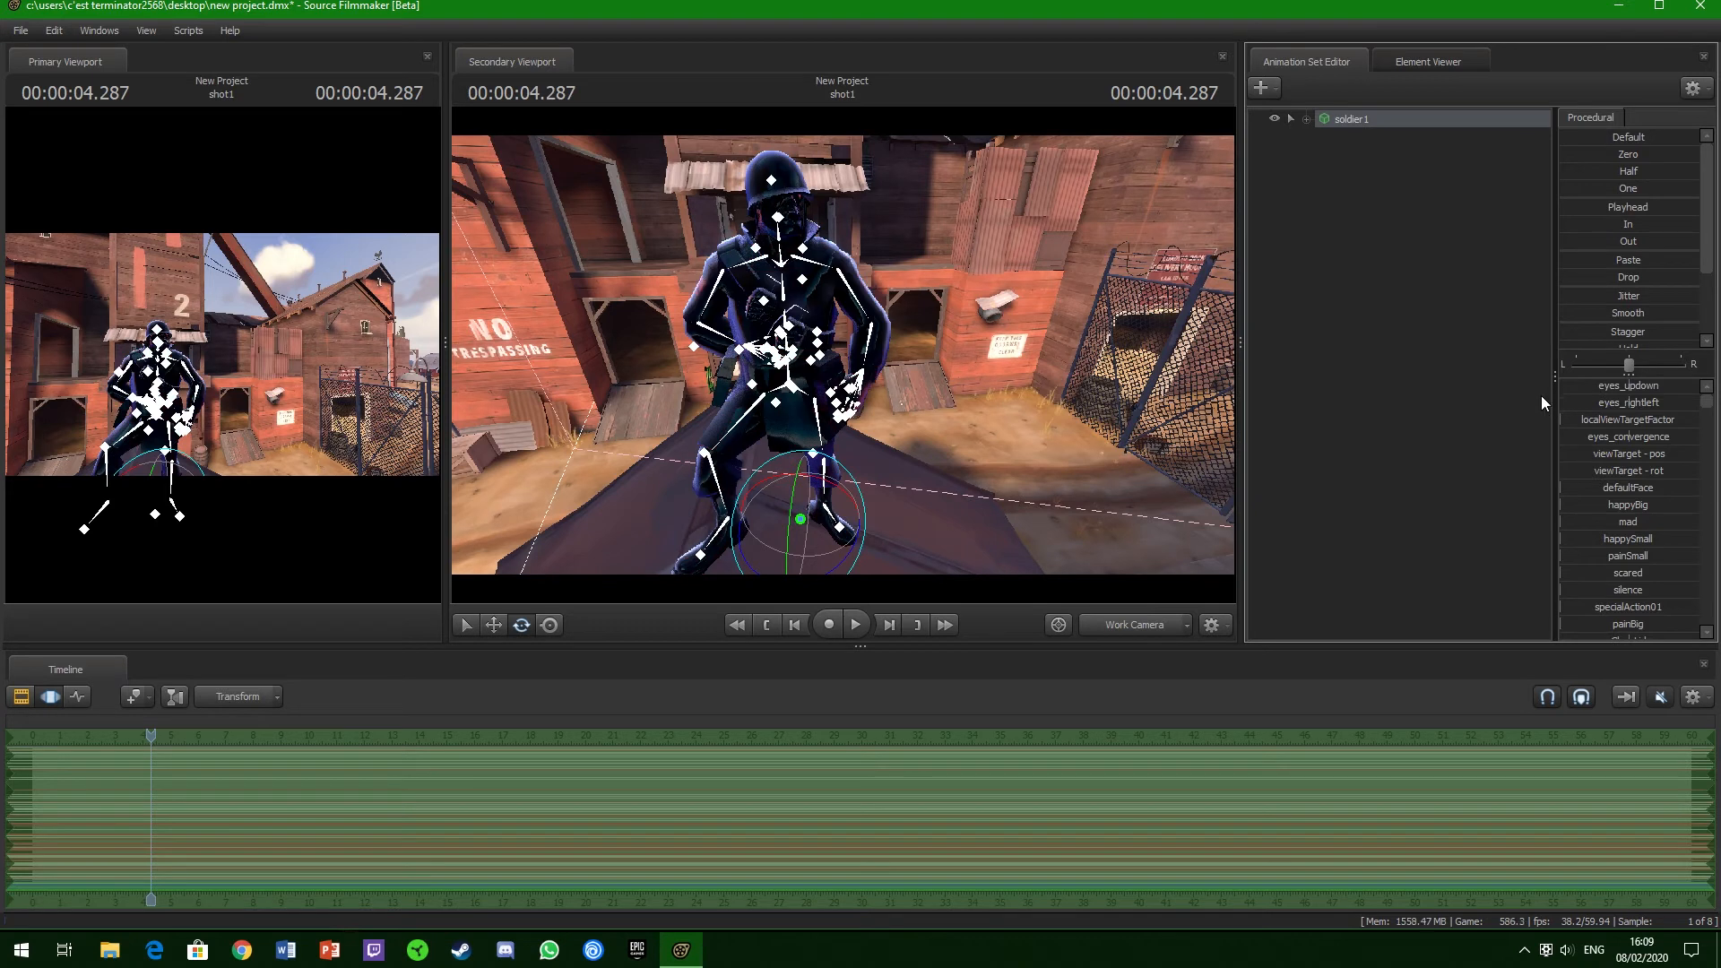
right_click(1337, 121)
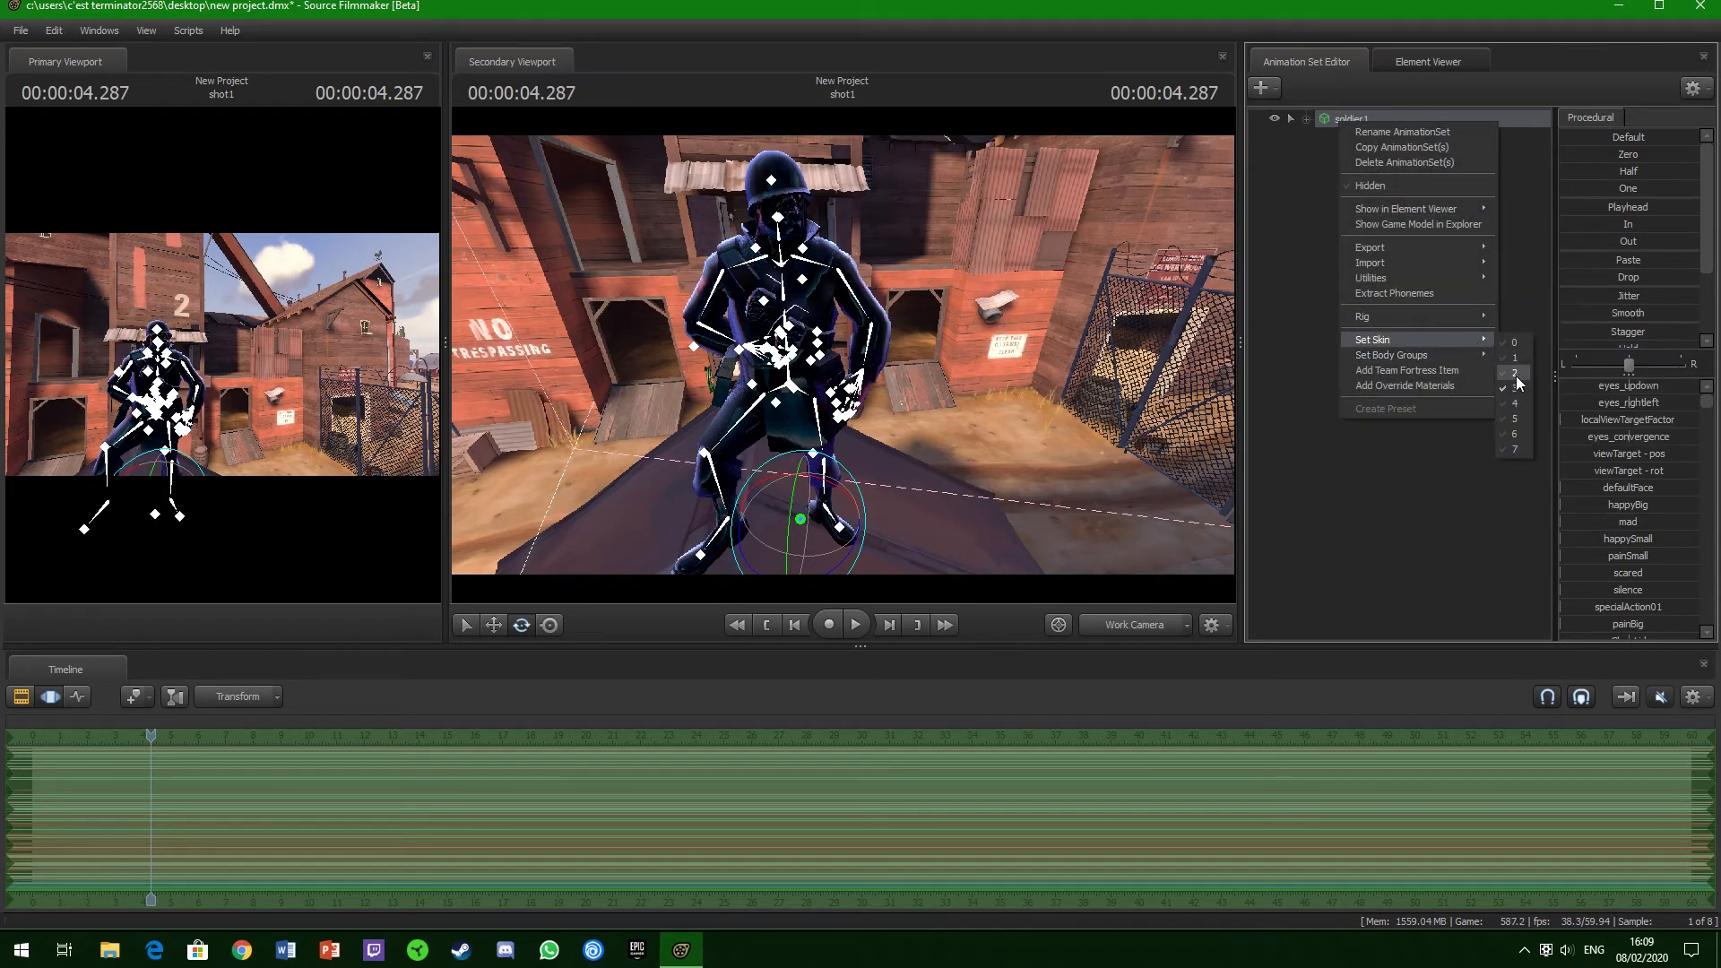
click(1515, 357)
right_click(1339, 125)
mouse_move(1483, 345)
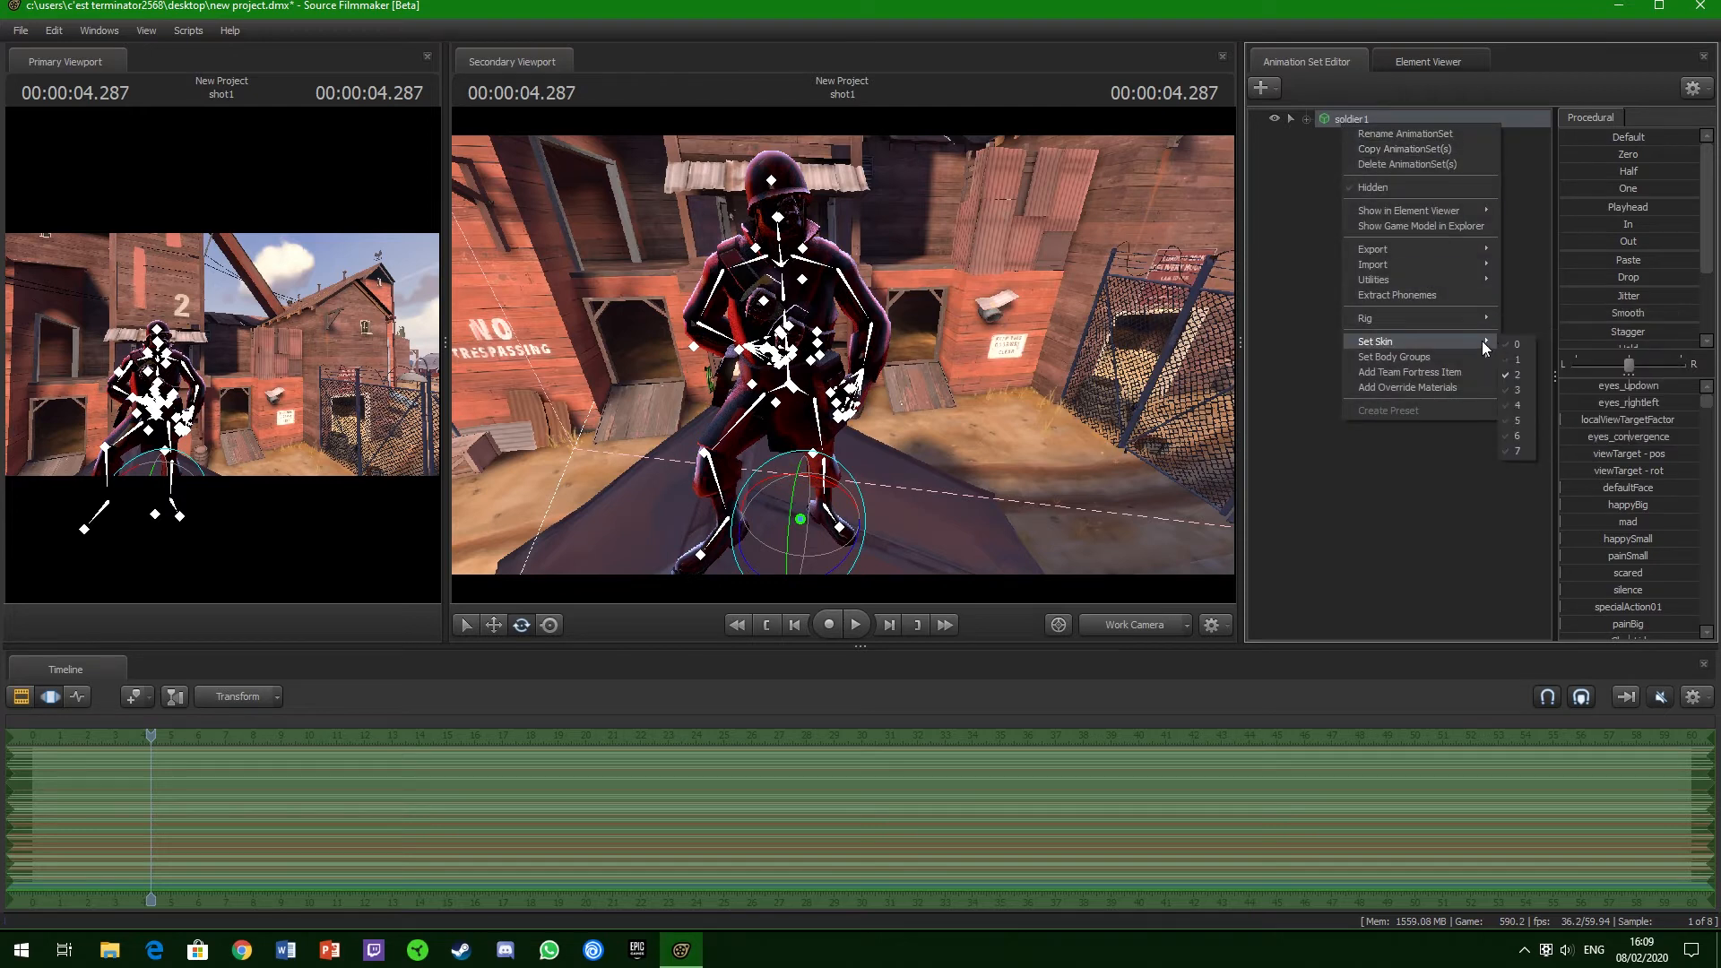
click(1518, 450)
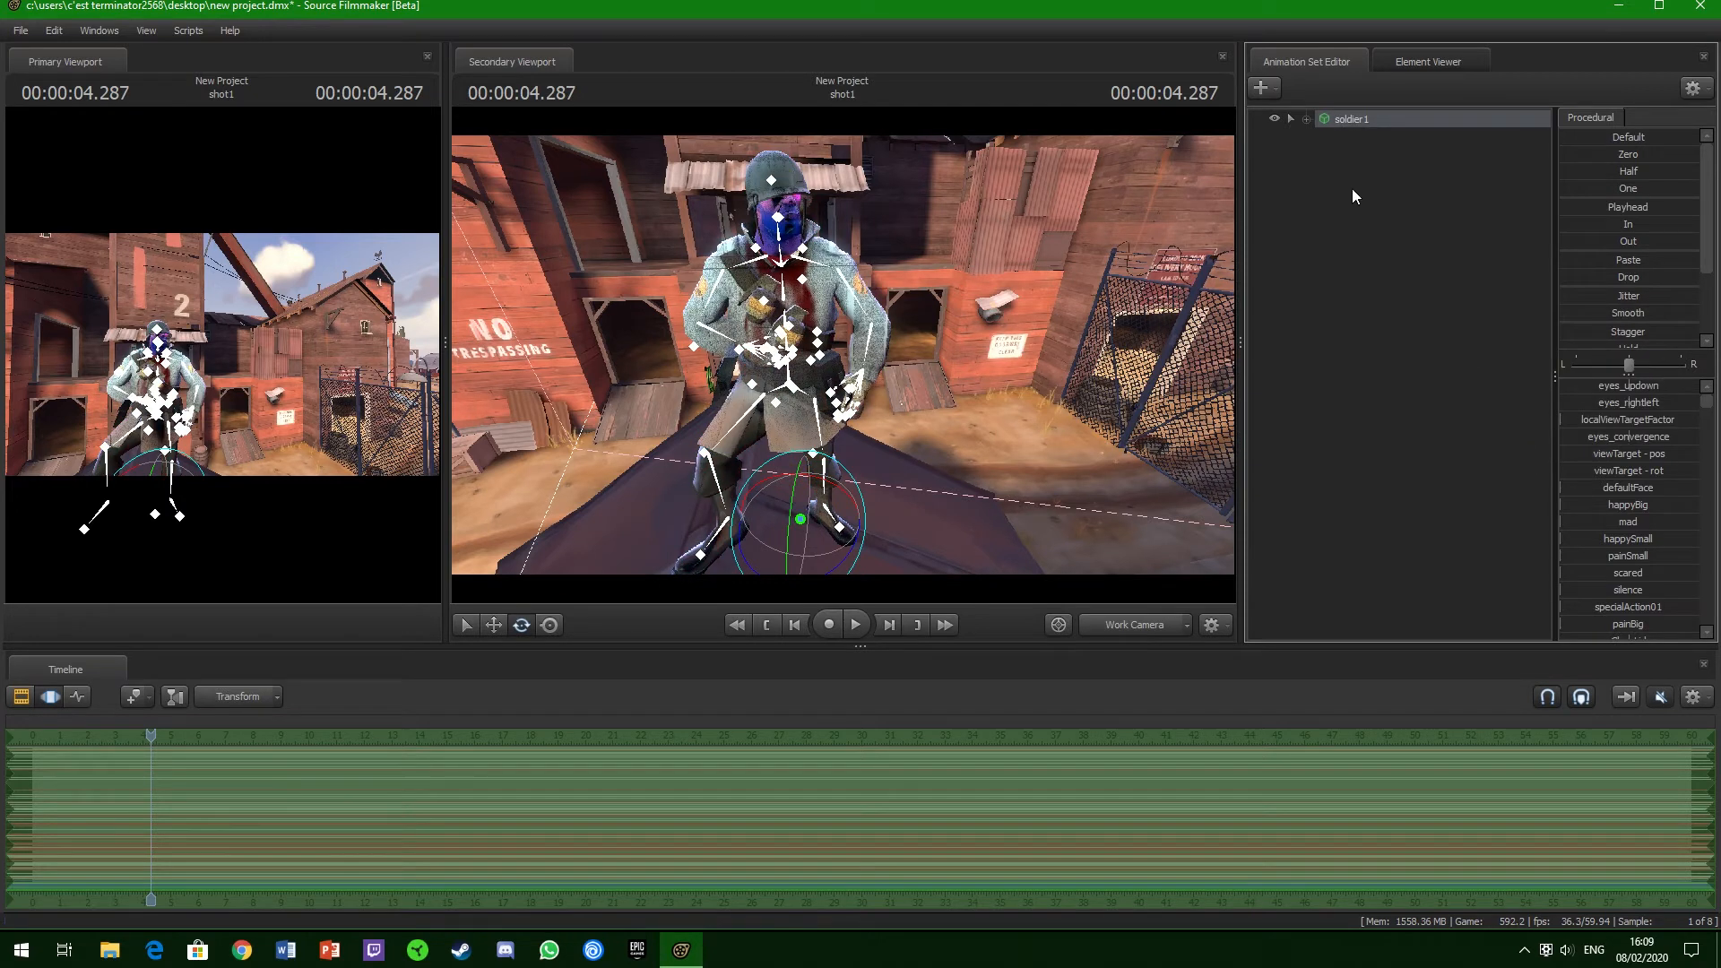
right_click(1360, 122)
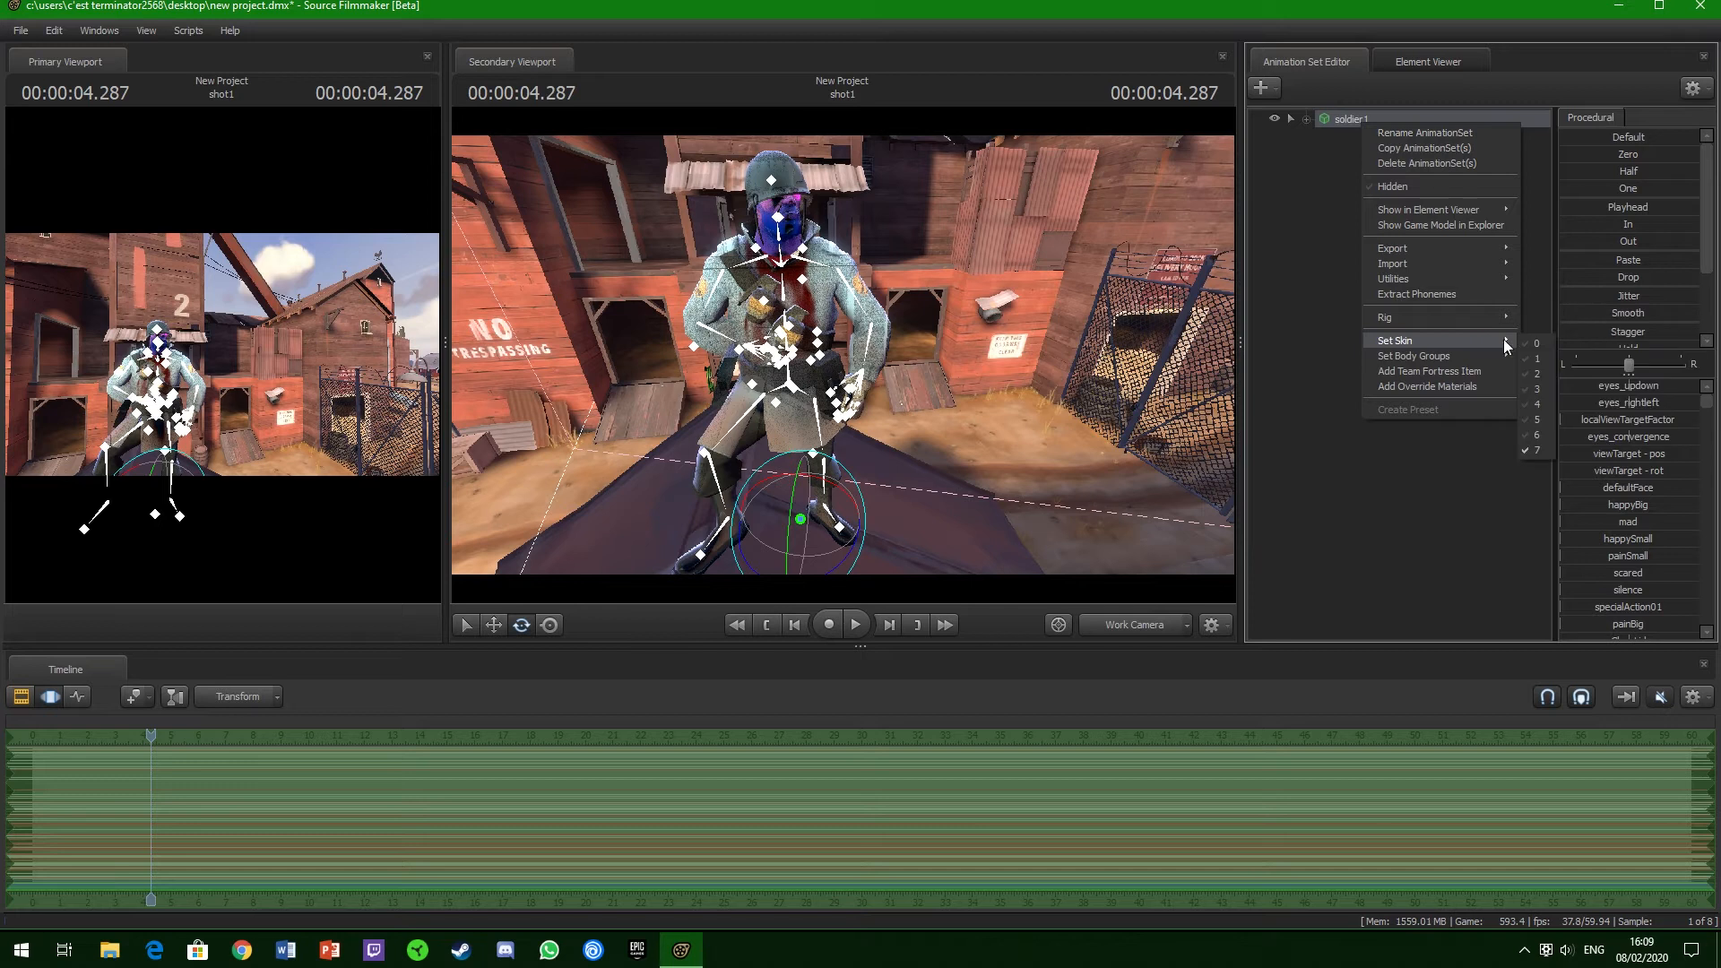
click(1524, 344)
- Try the soldier_rocket.dmx option in soldier1's rocket body group, and set the group back to <none>
right_click(1344, 122)
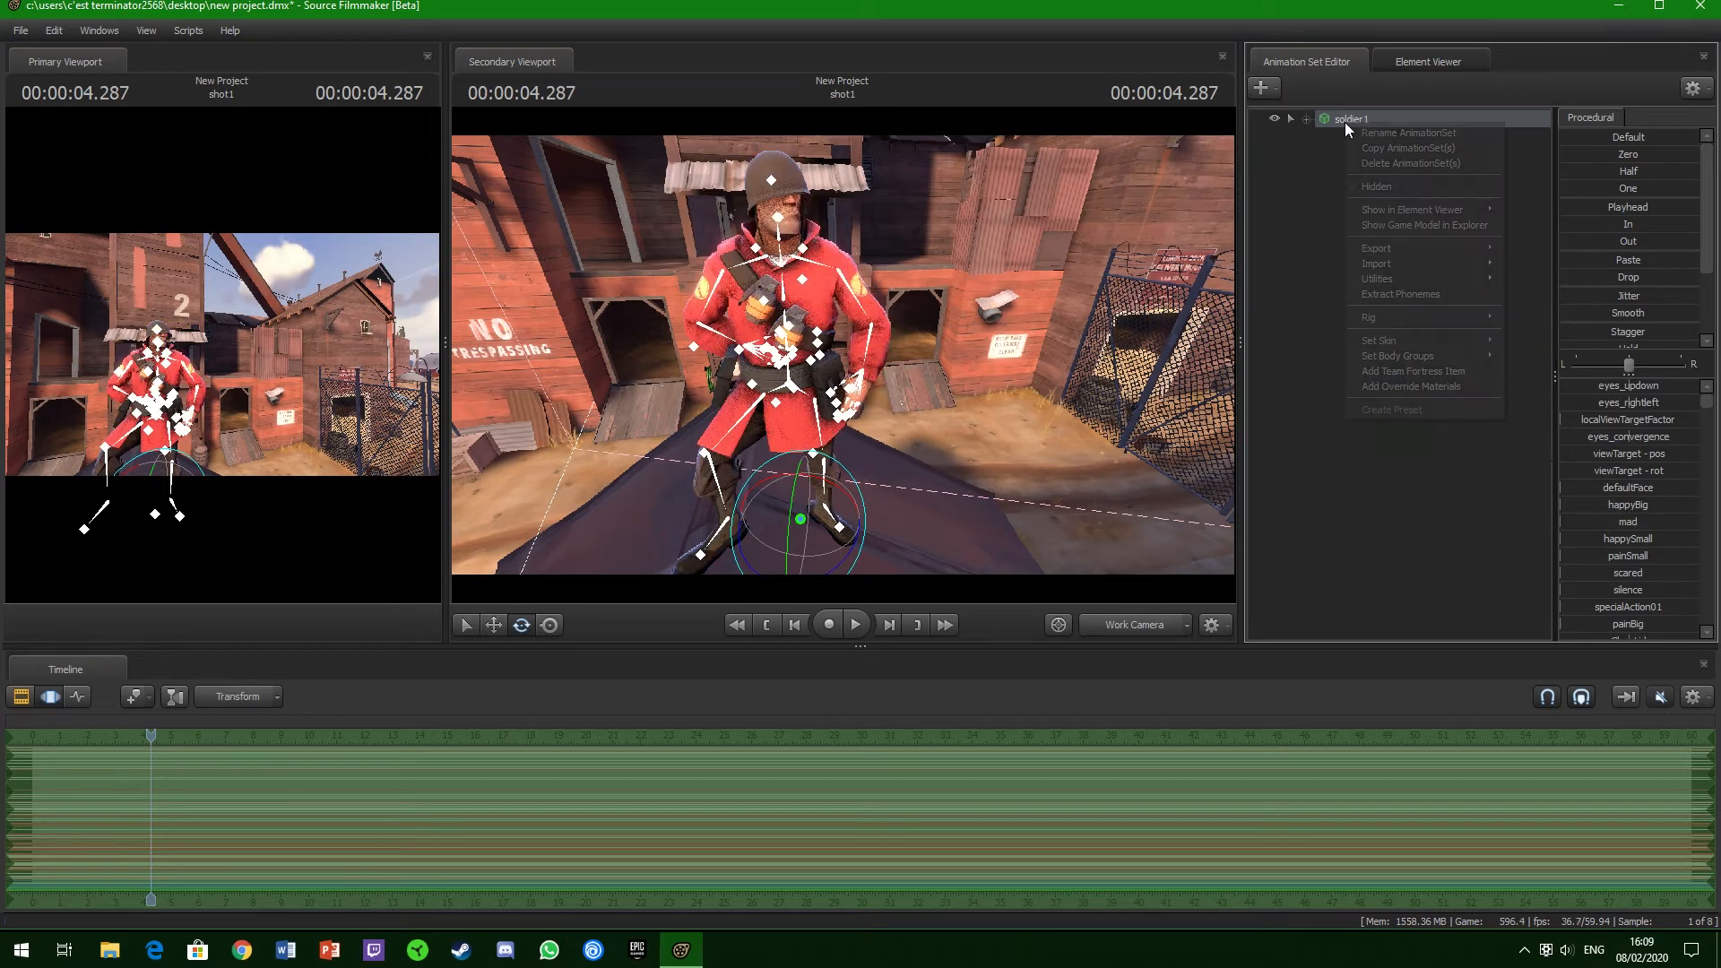
mouse_move(1438, 358)
mouse_move(1536, 362)
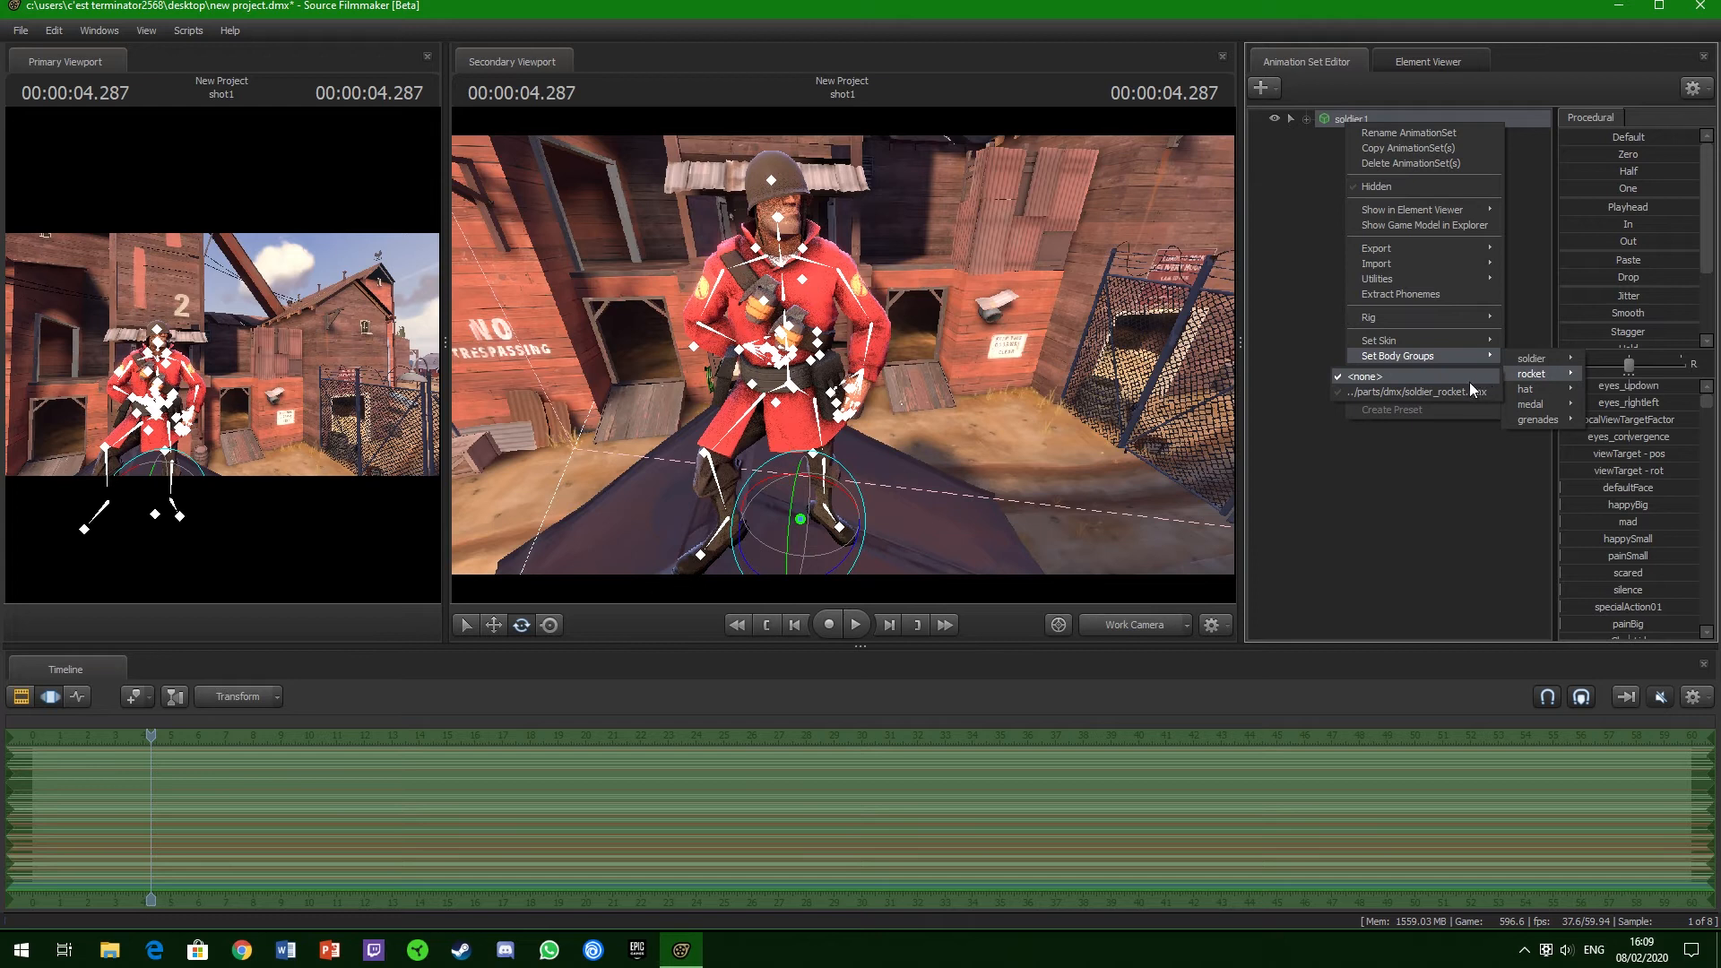
click(1463, 396)
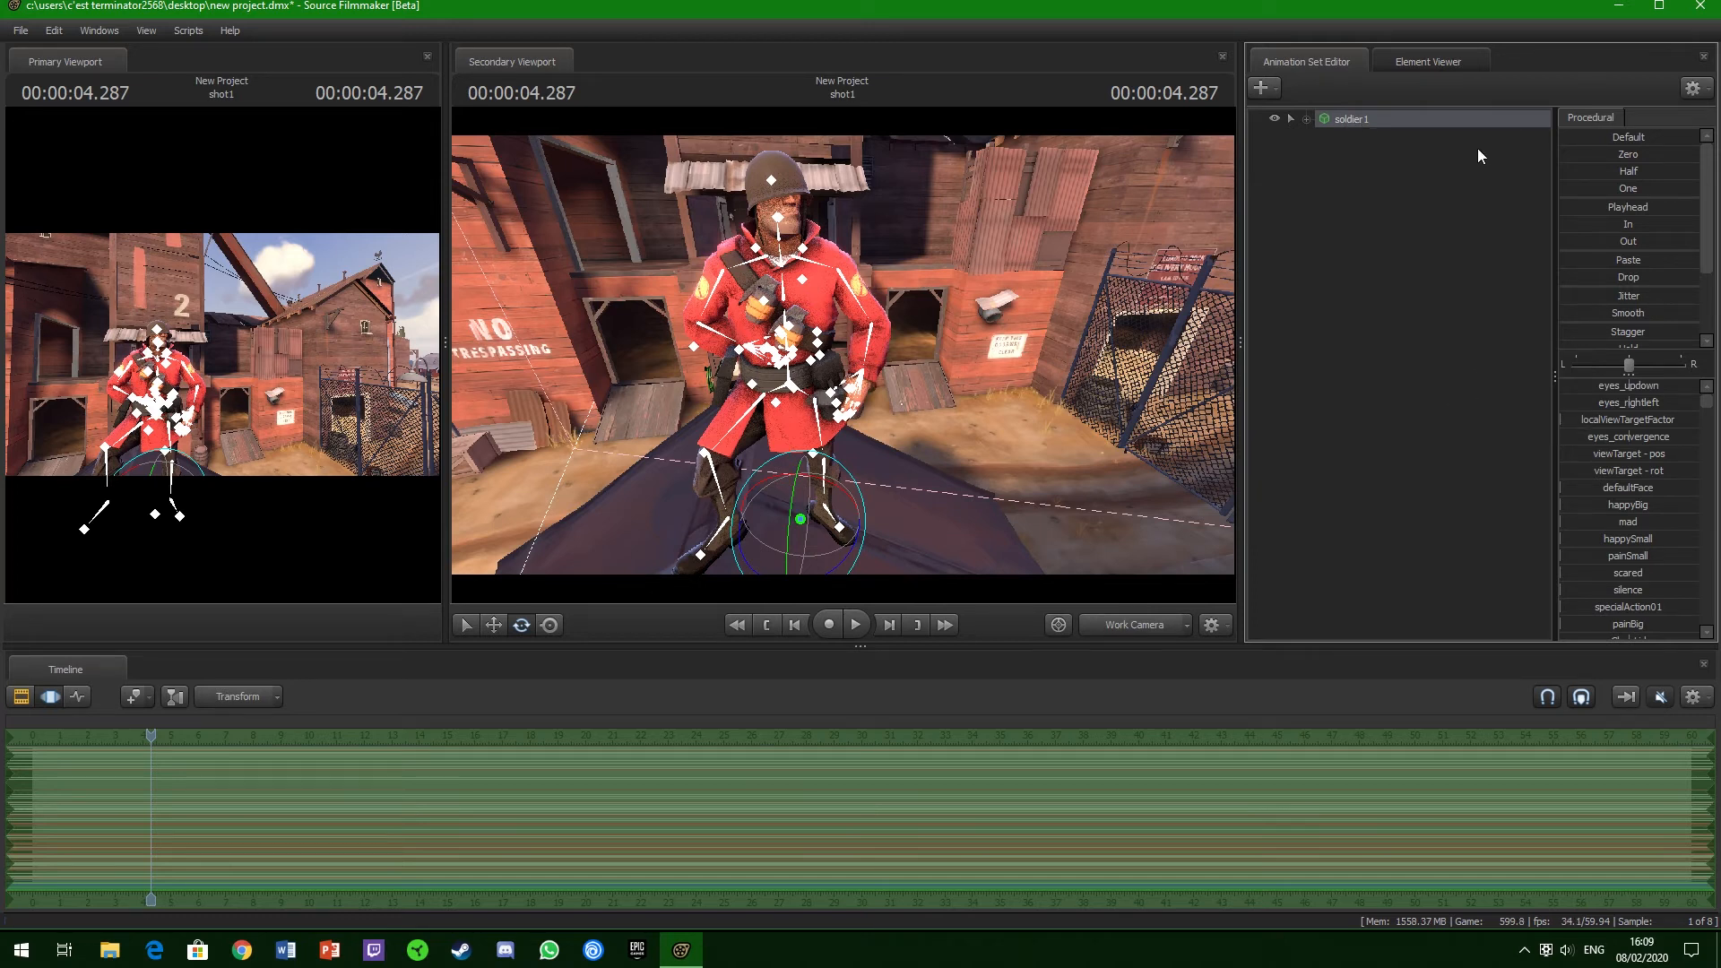
right_click(1477, 120)
mouse_move(1564, 355)
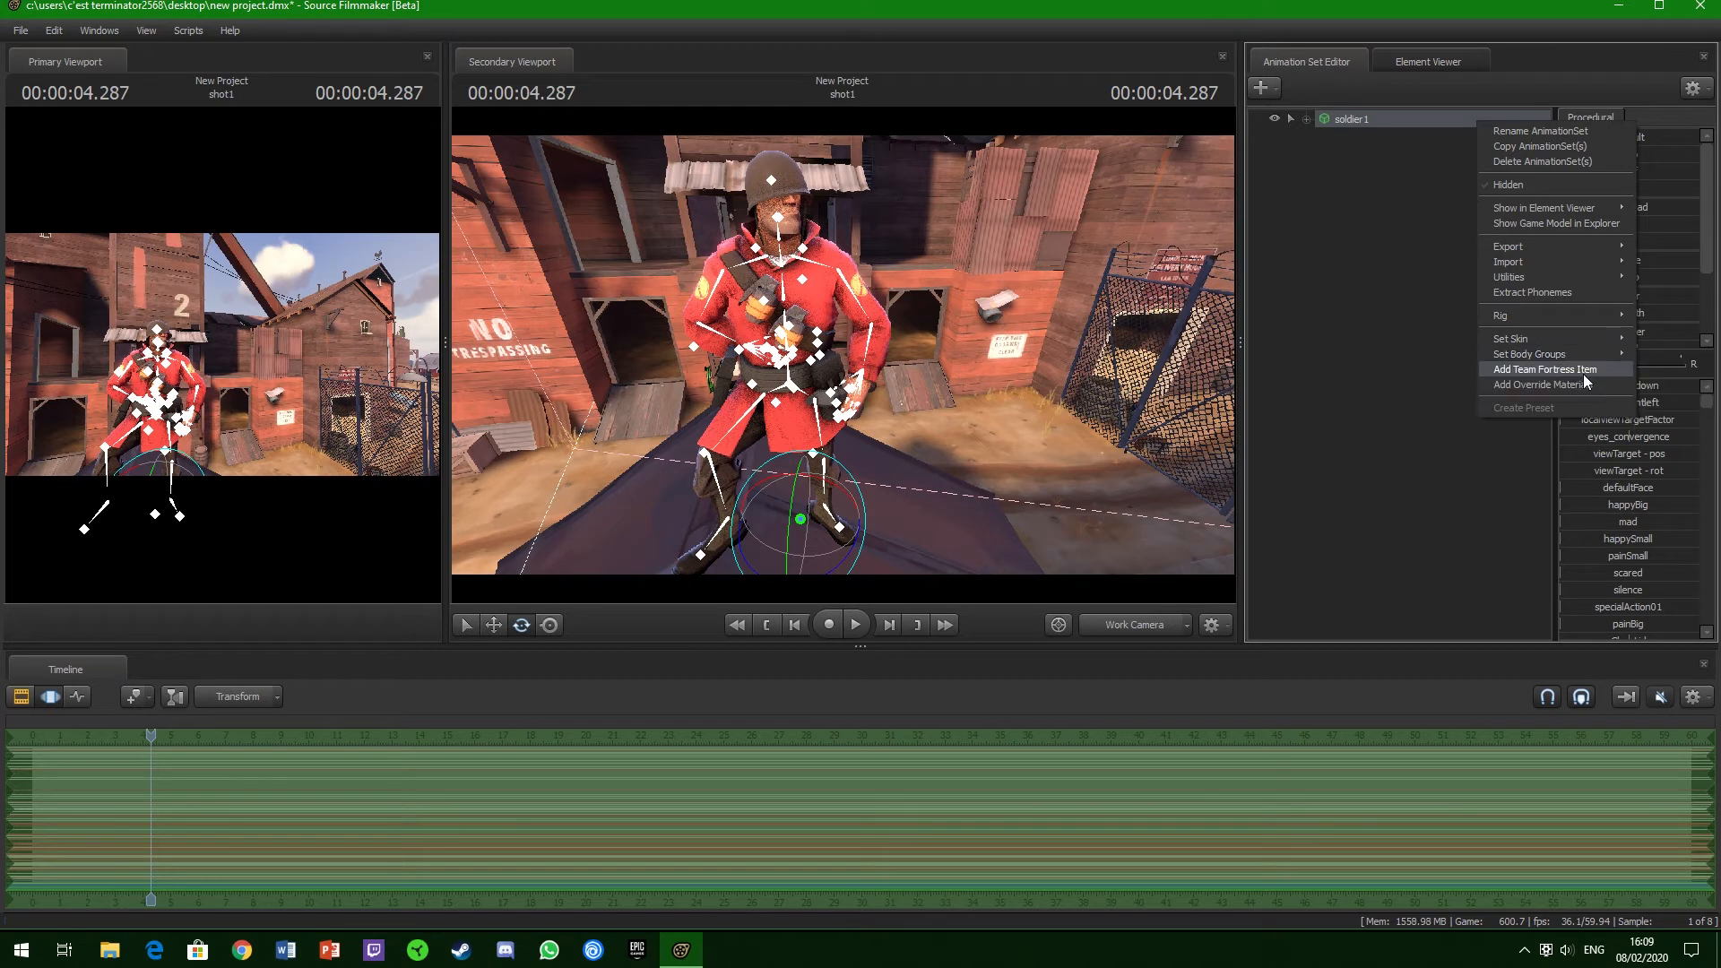
mouse_move(1618, 356)
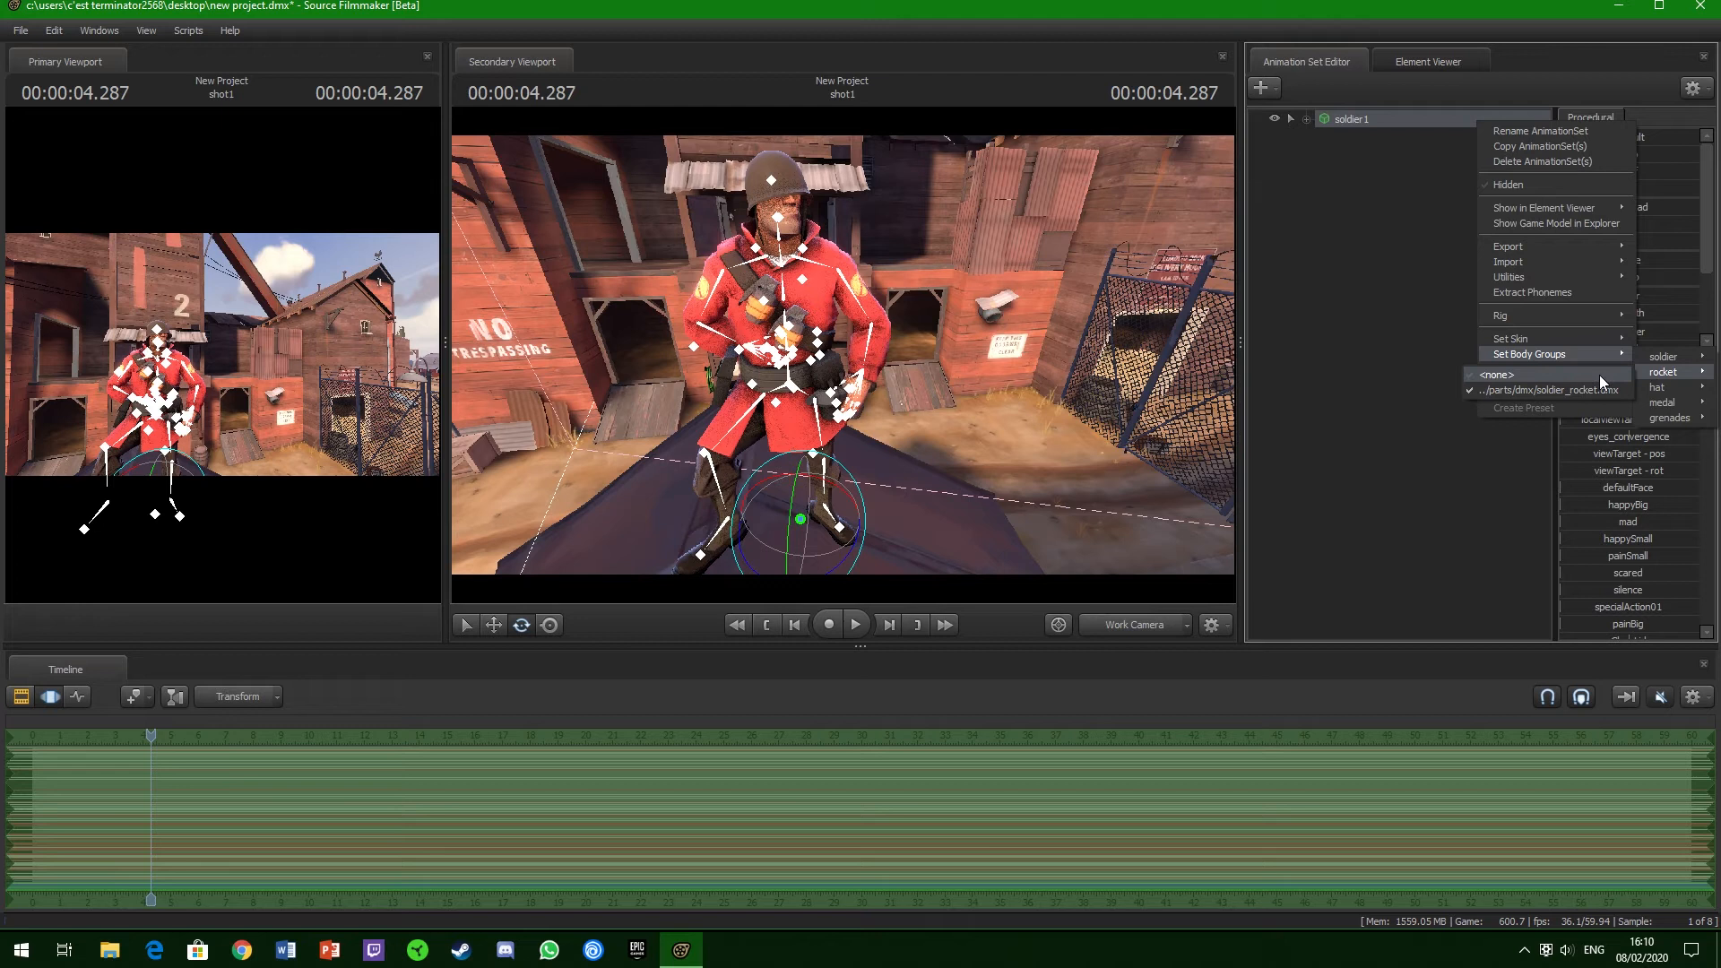
click(1598, 372)
- Add the Crone's Dome to soldier1 as a Team Fortress item from the Hats category
right_click(1384, 120)
mouse_move(1499, 337)
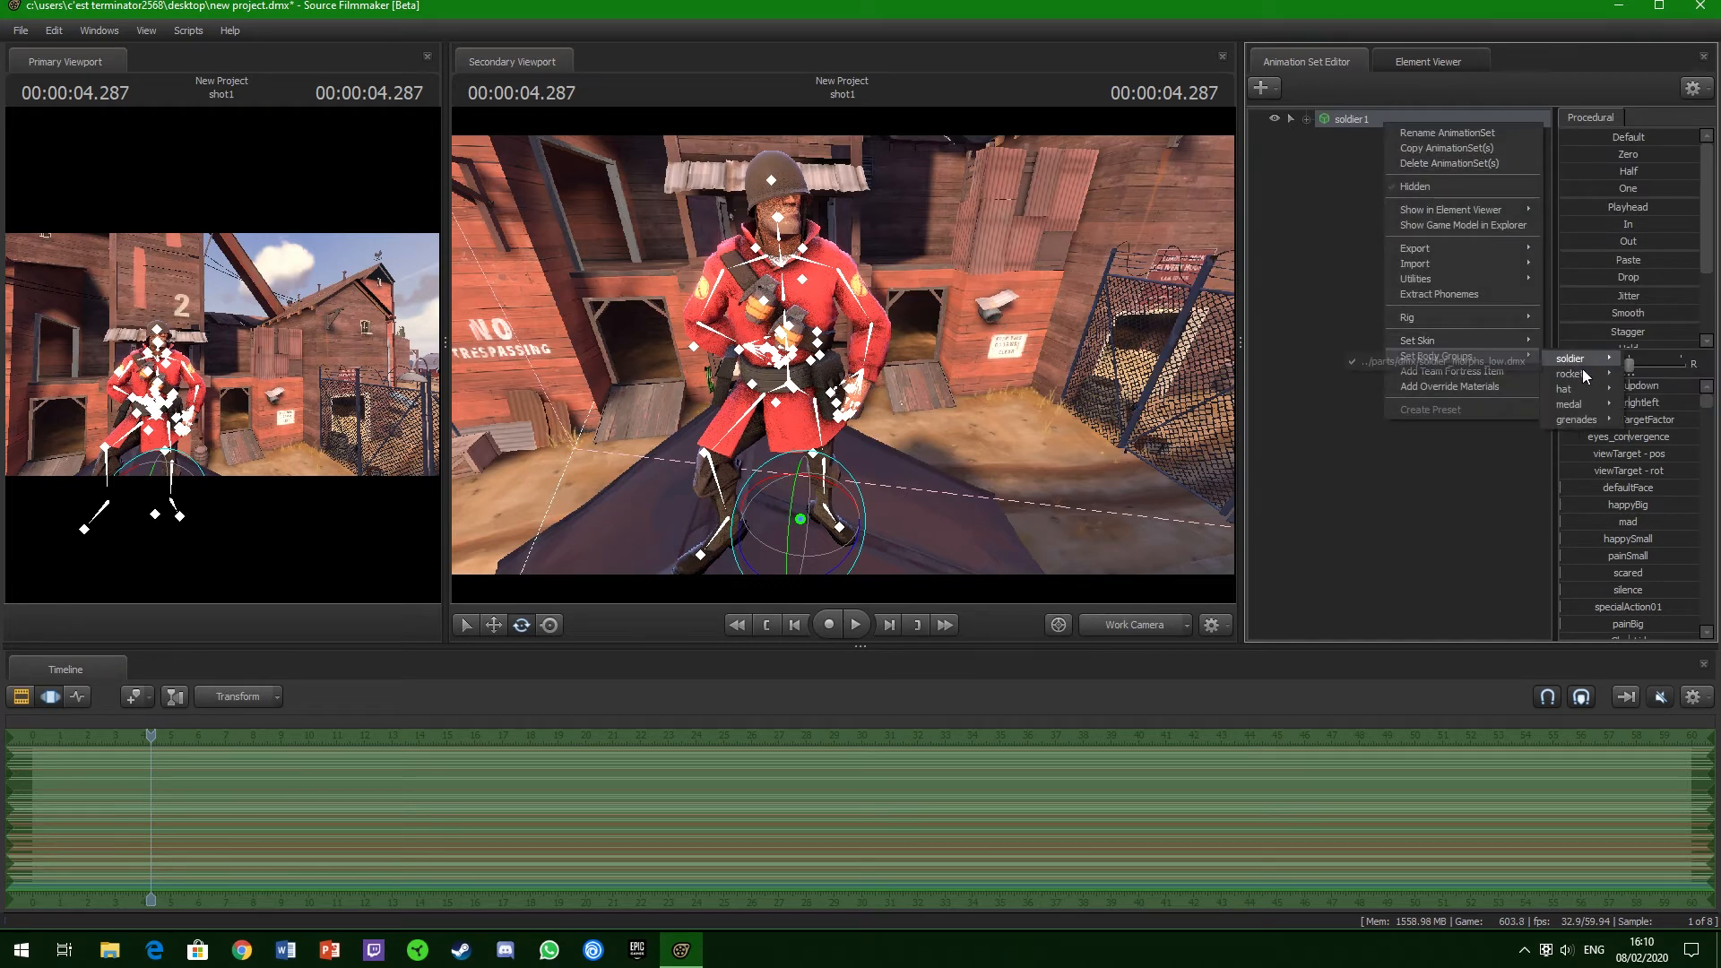
mouse_move(1581, 387)
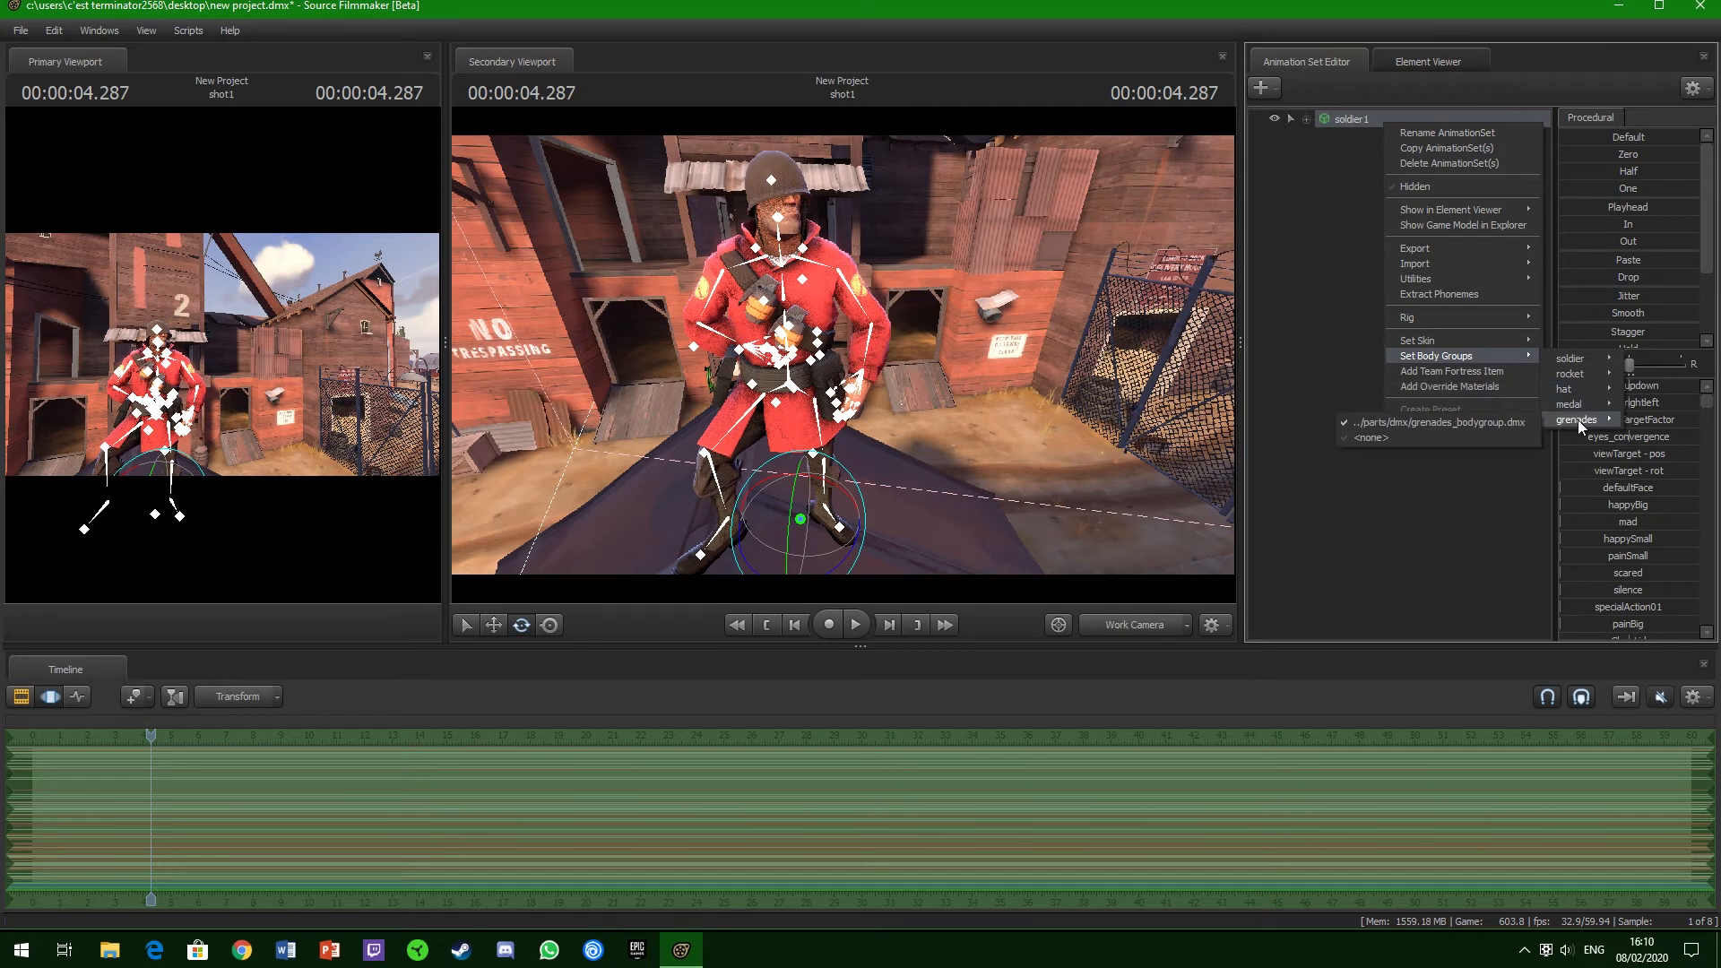
click(1477, 371)
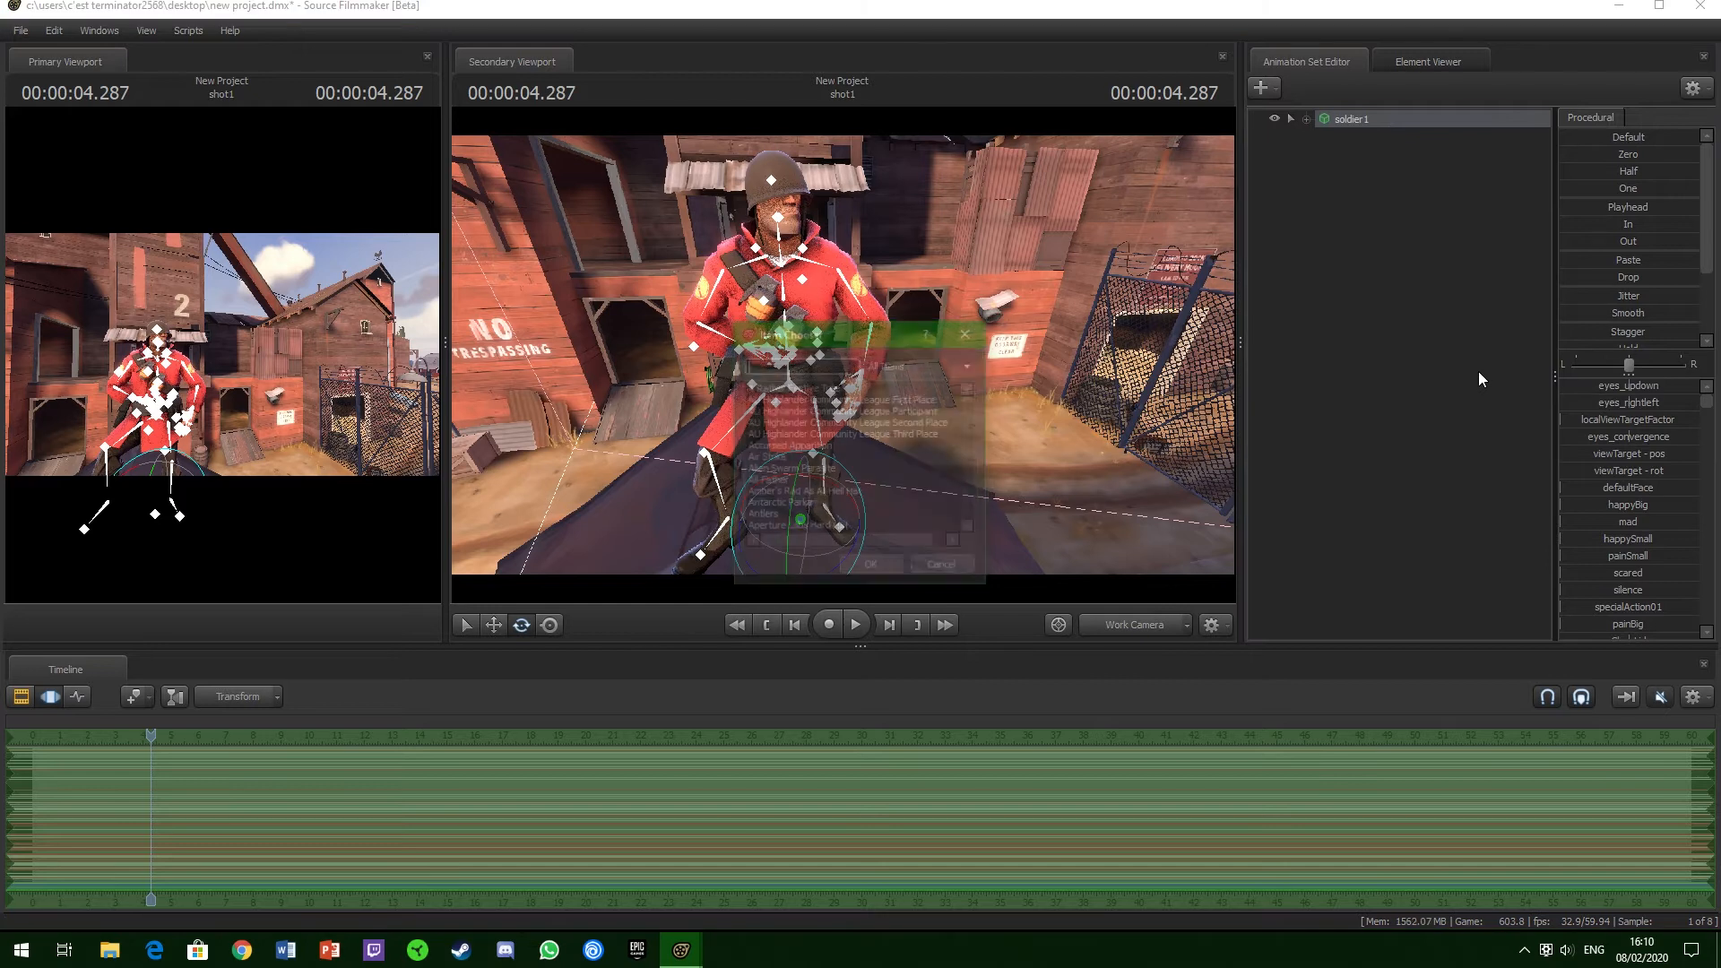
click(920, 368)
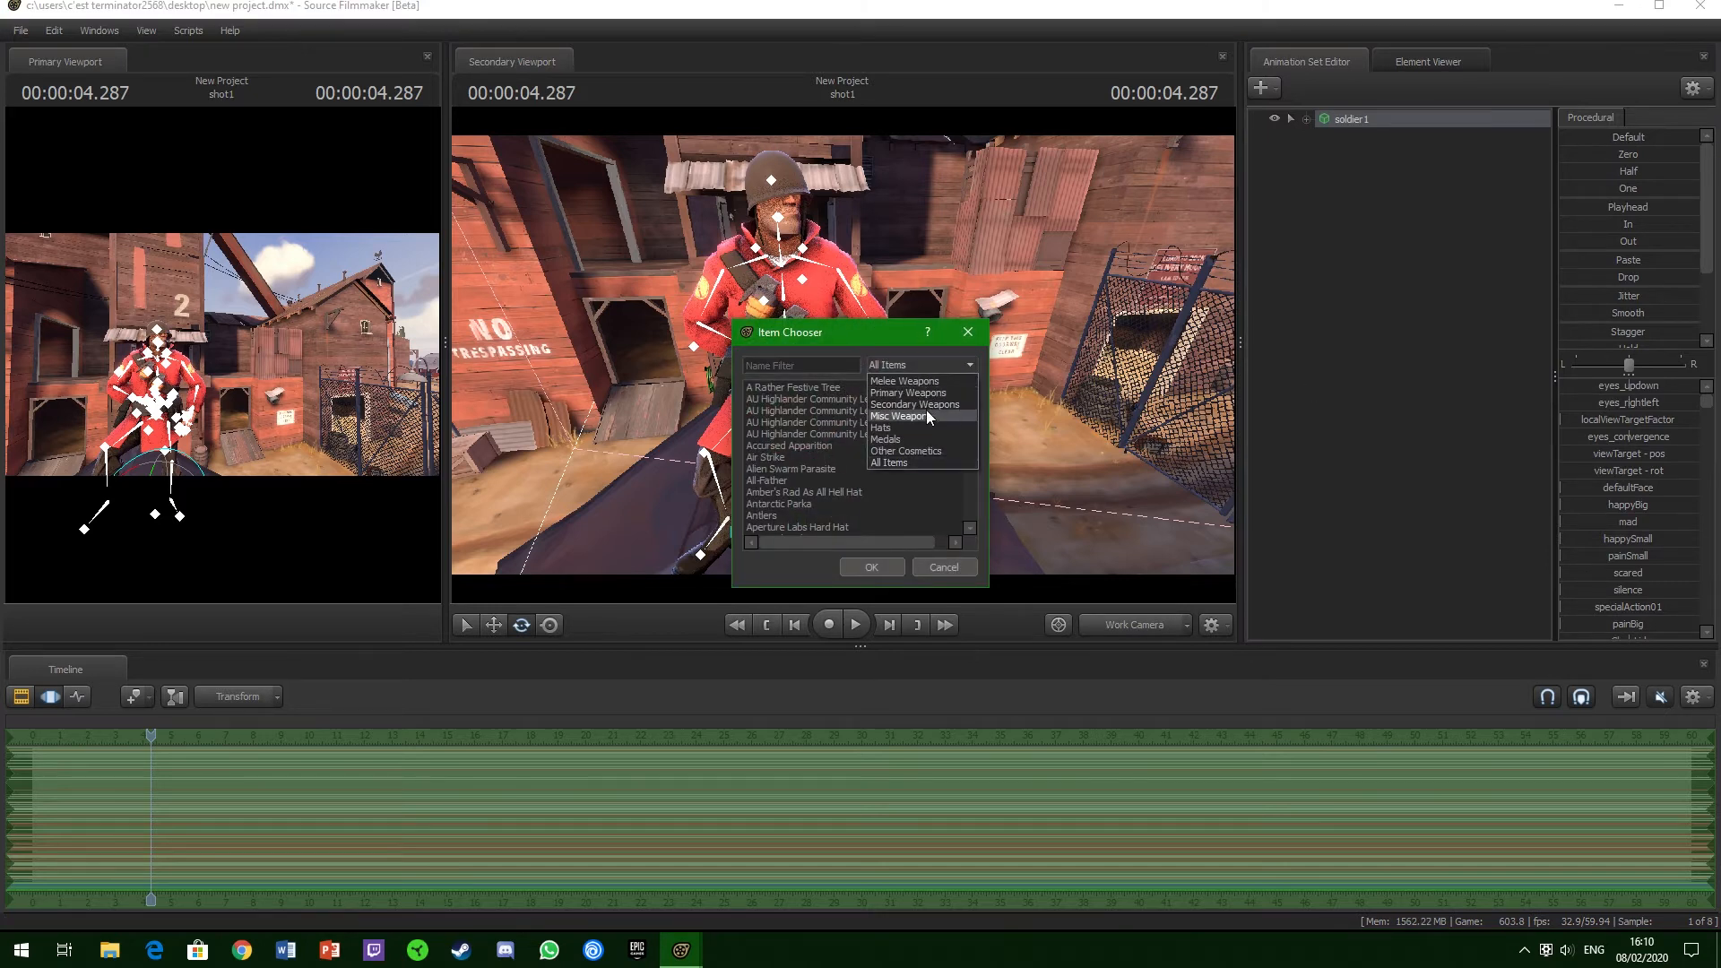
click(894, 427)
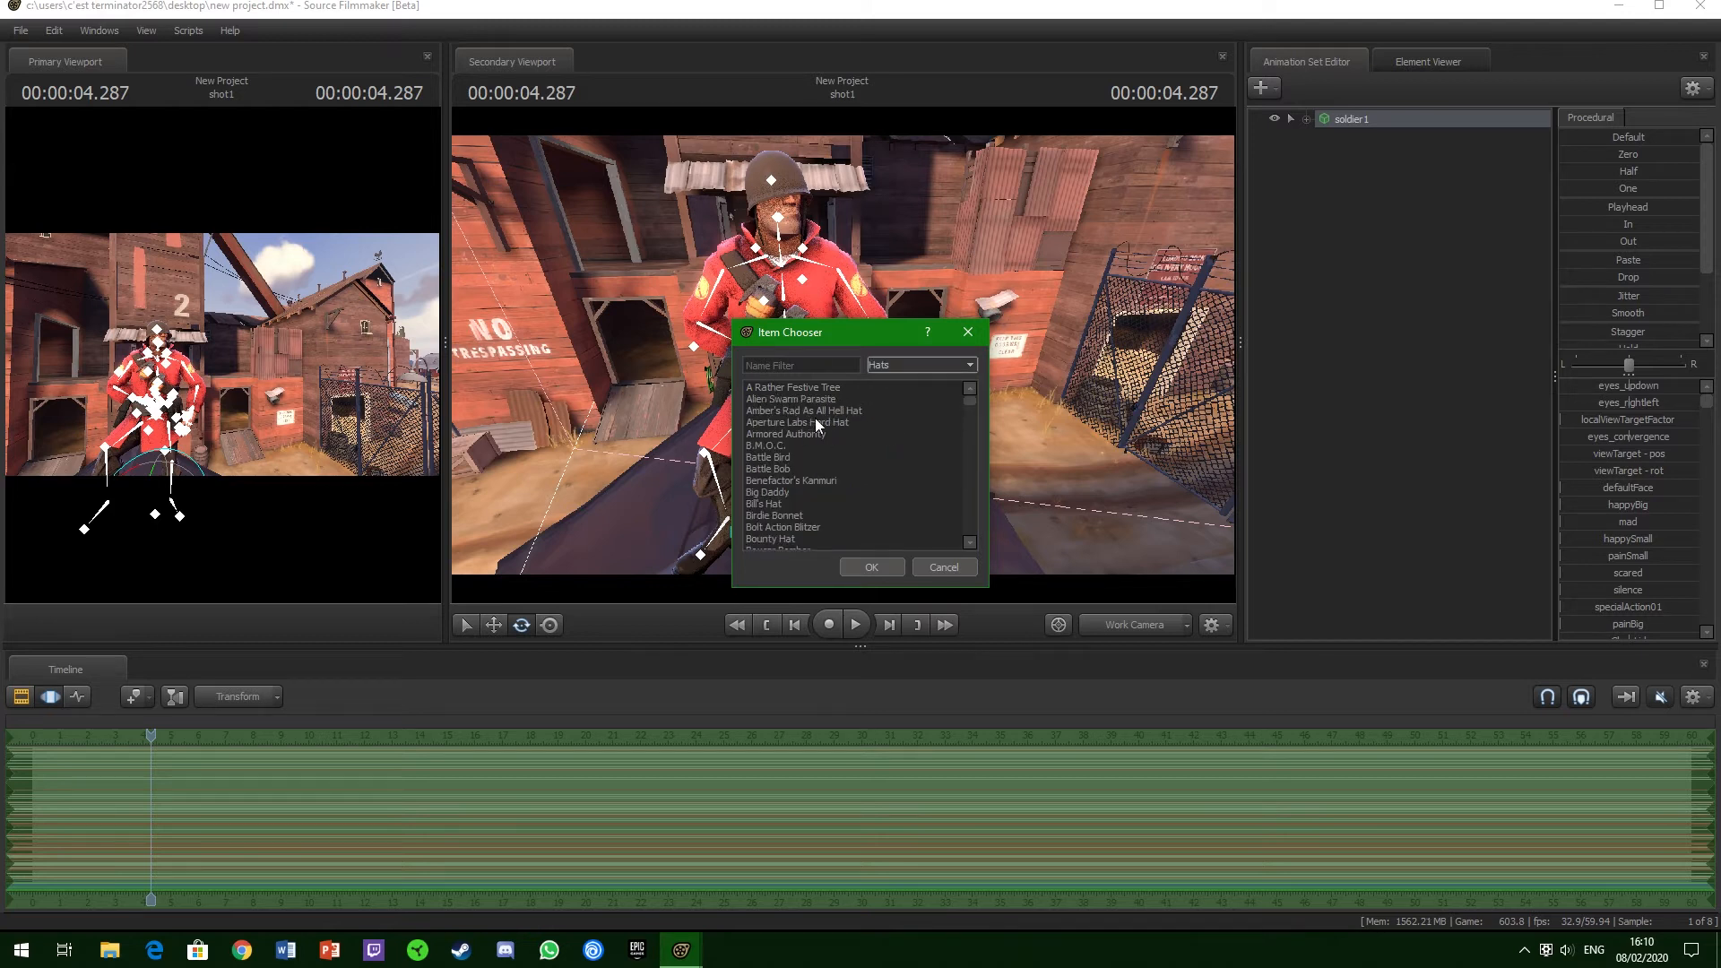
scroll(821, 450, down, 10)
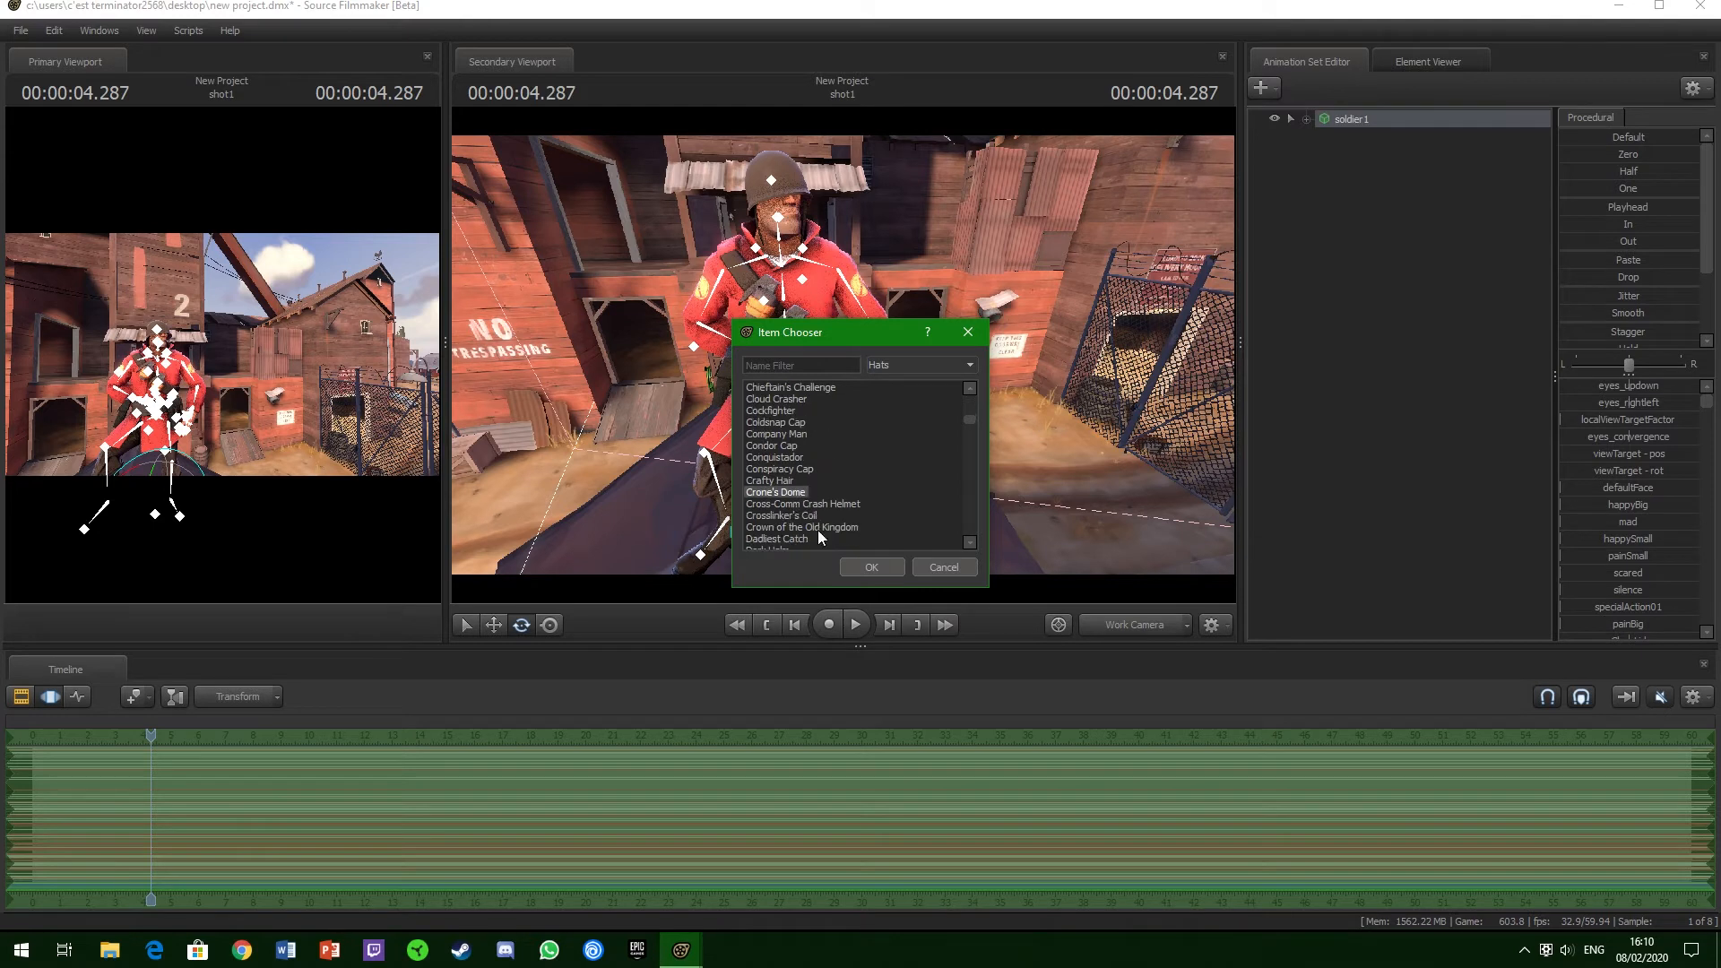
click(882, 568)
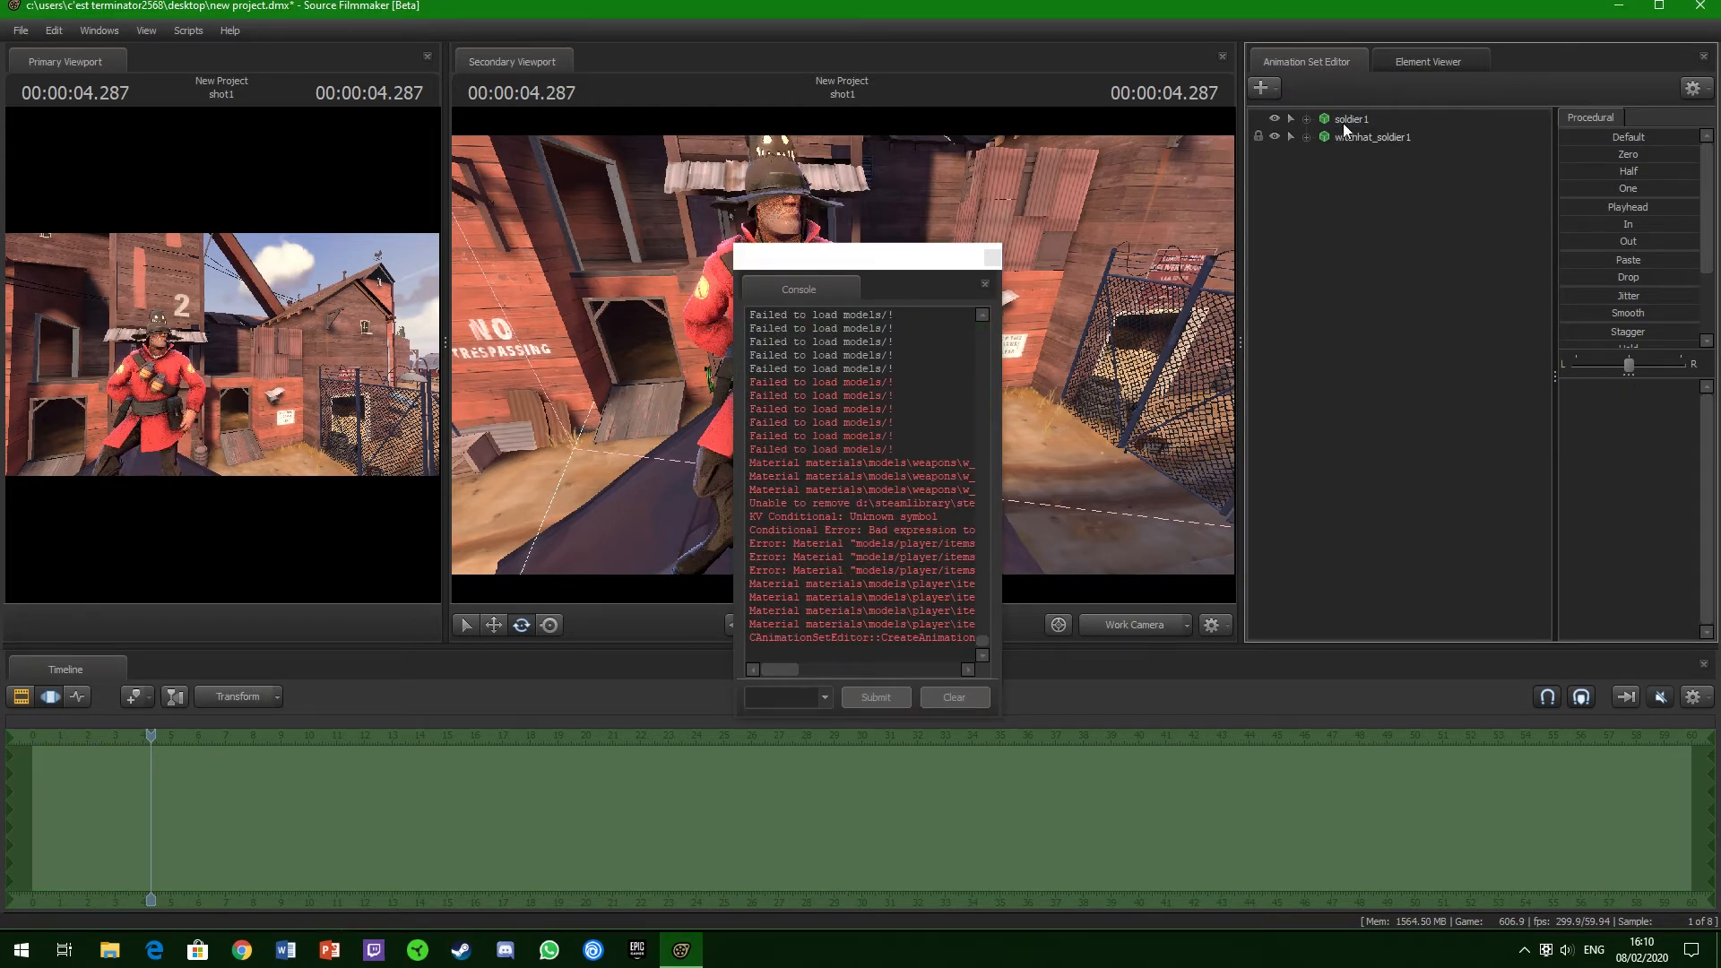
- Clear the console's messages and close the console
click(943, 698)
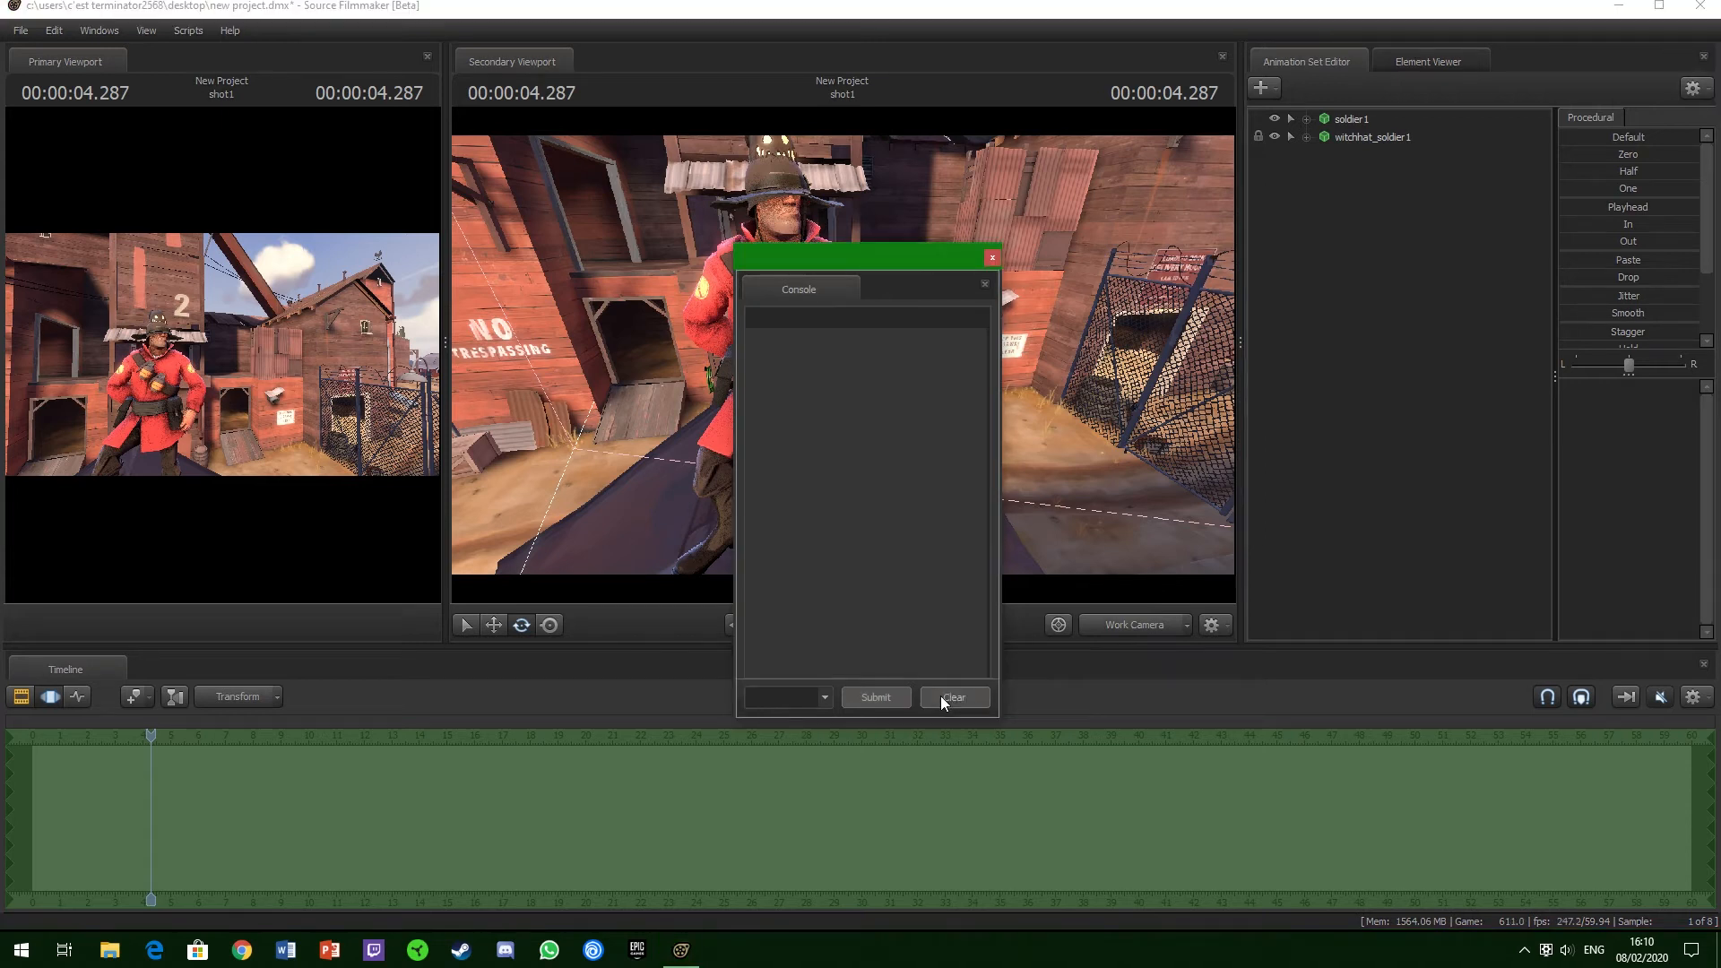
click(990, 258)
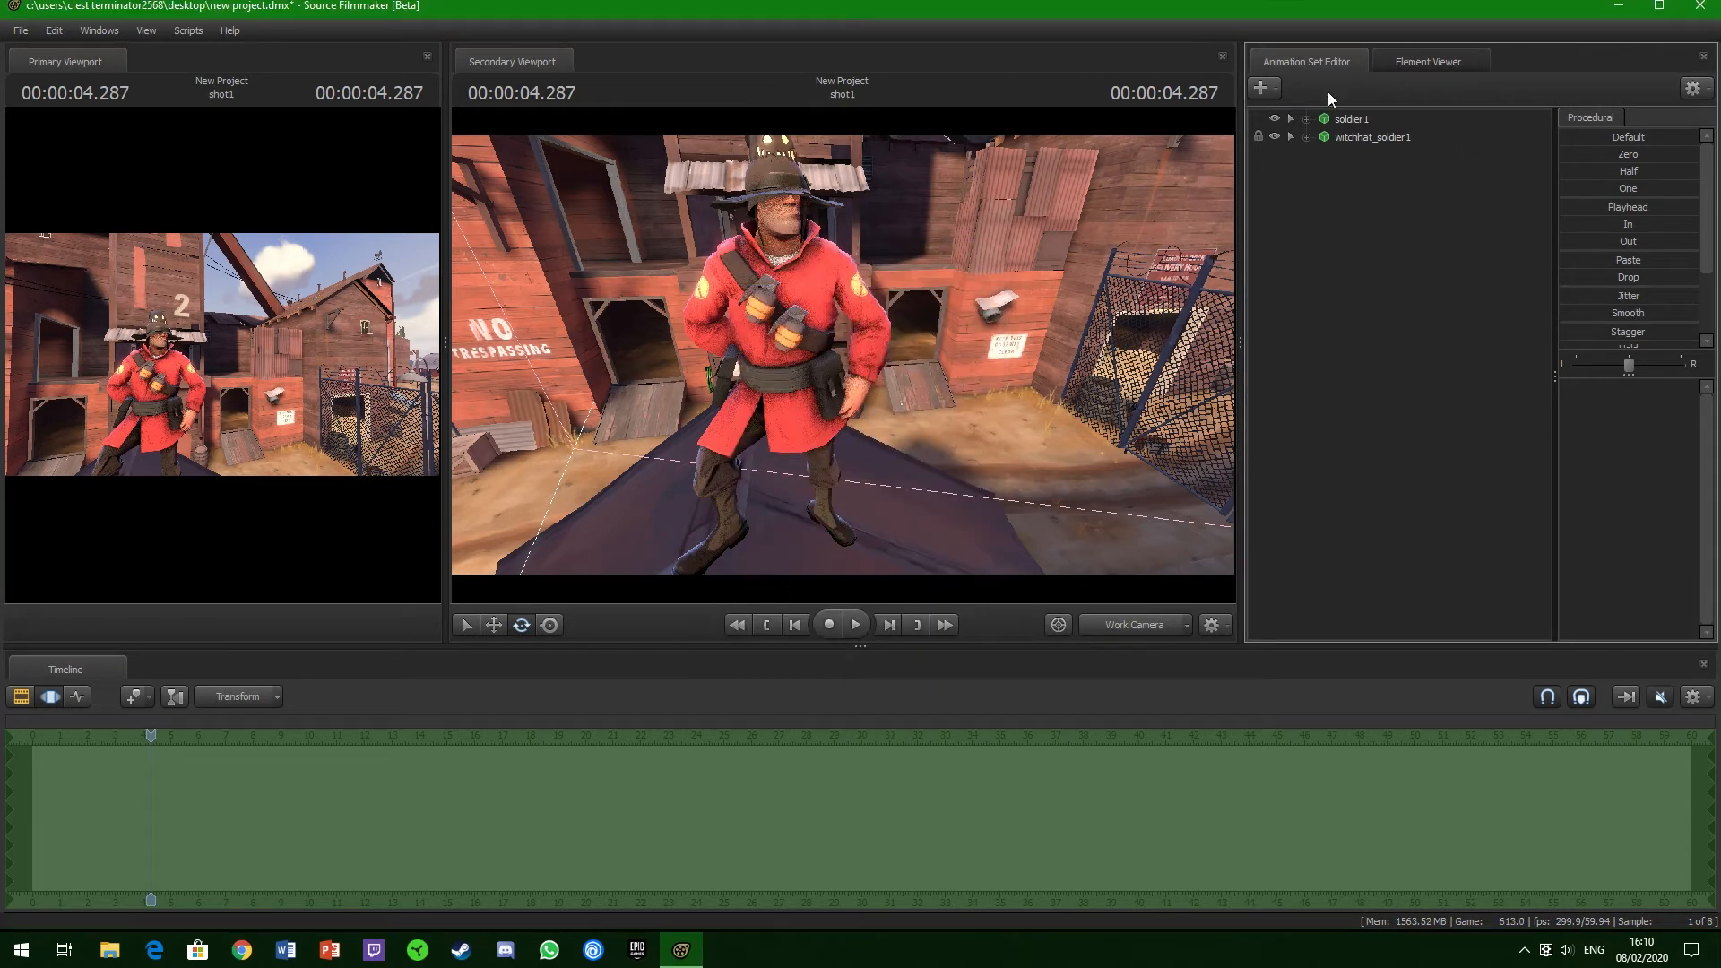
- Change the option of soldier1's hat body group and save the session
right_click(1352, 117)
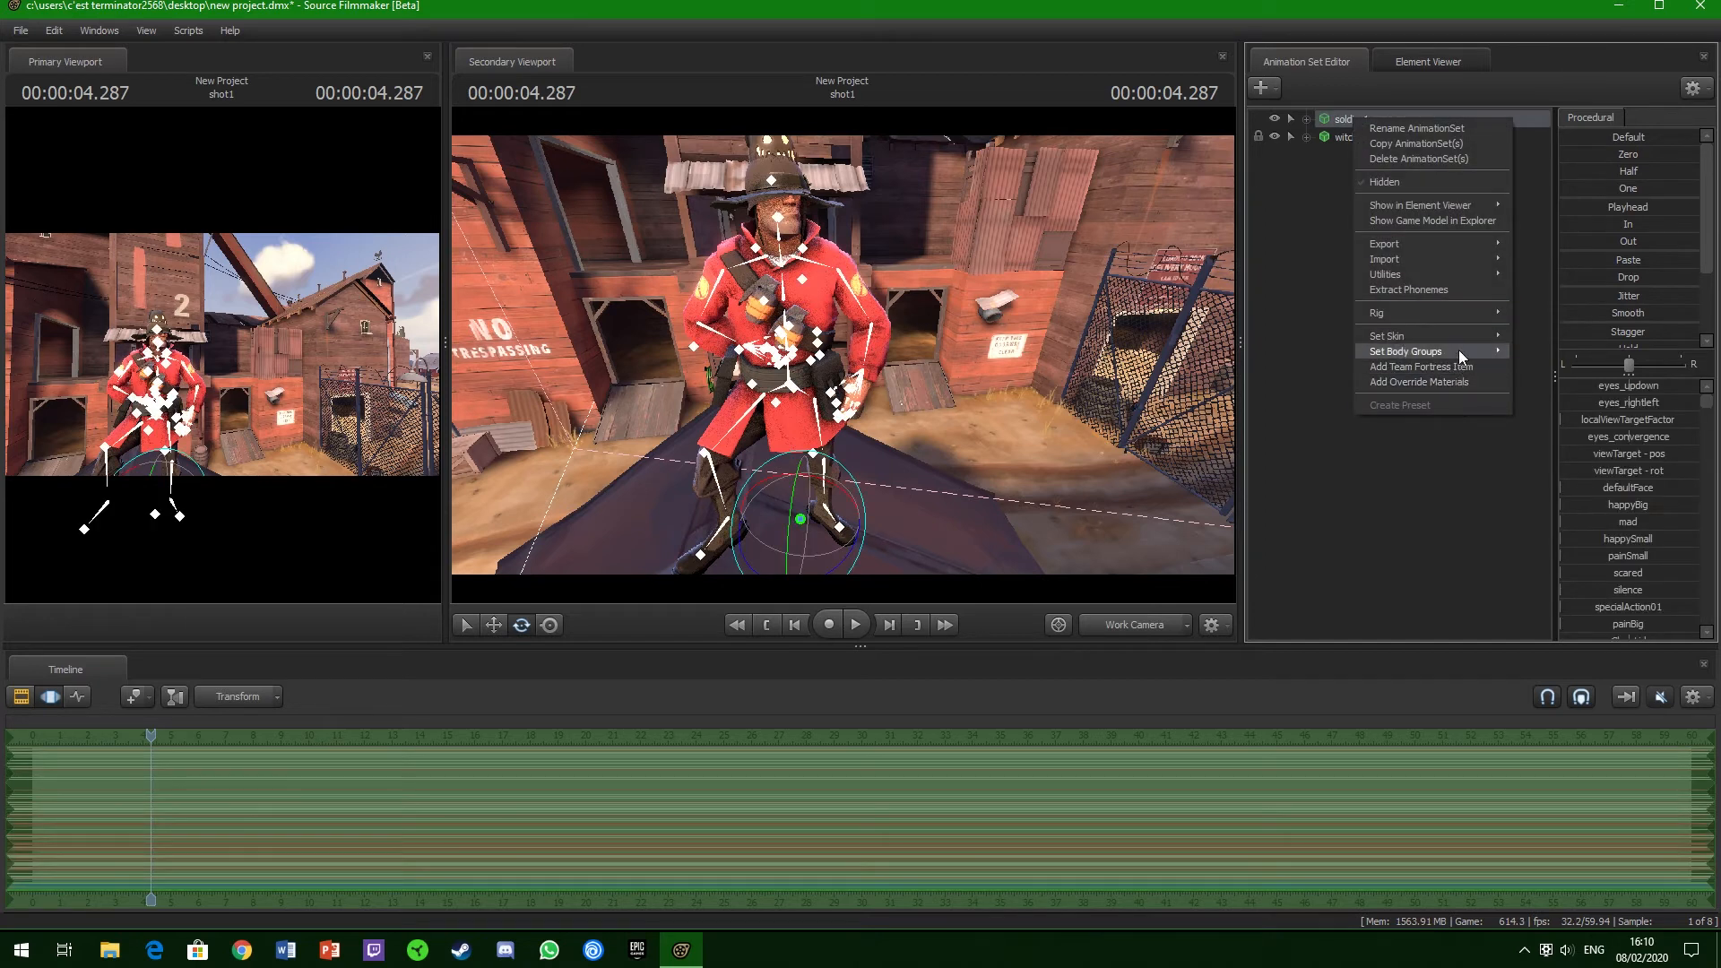
mouse_move(1470, 351)
mouse_move(1545, 354)
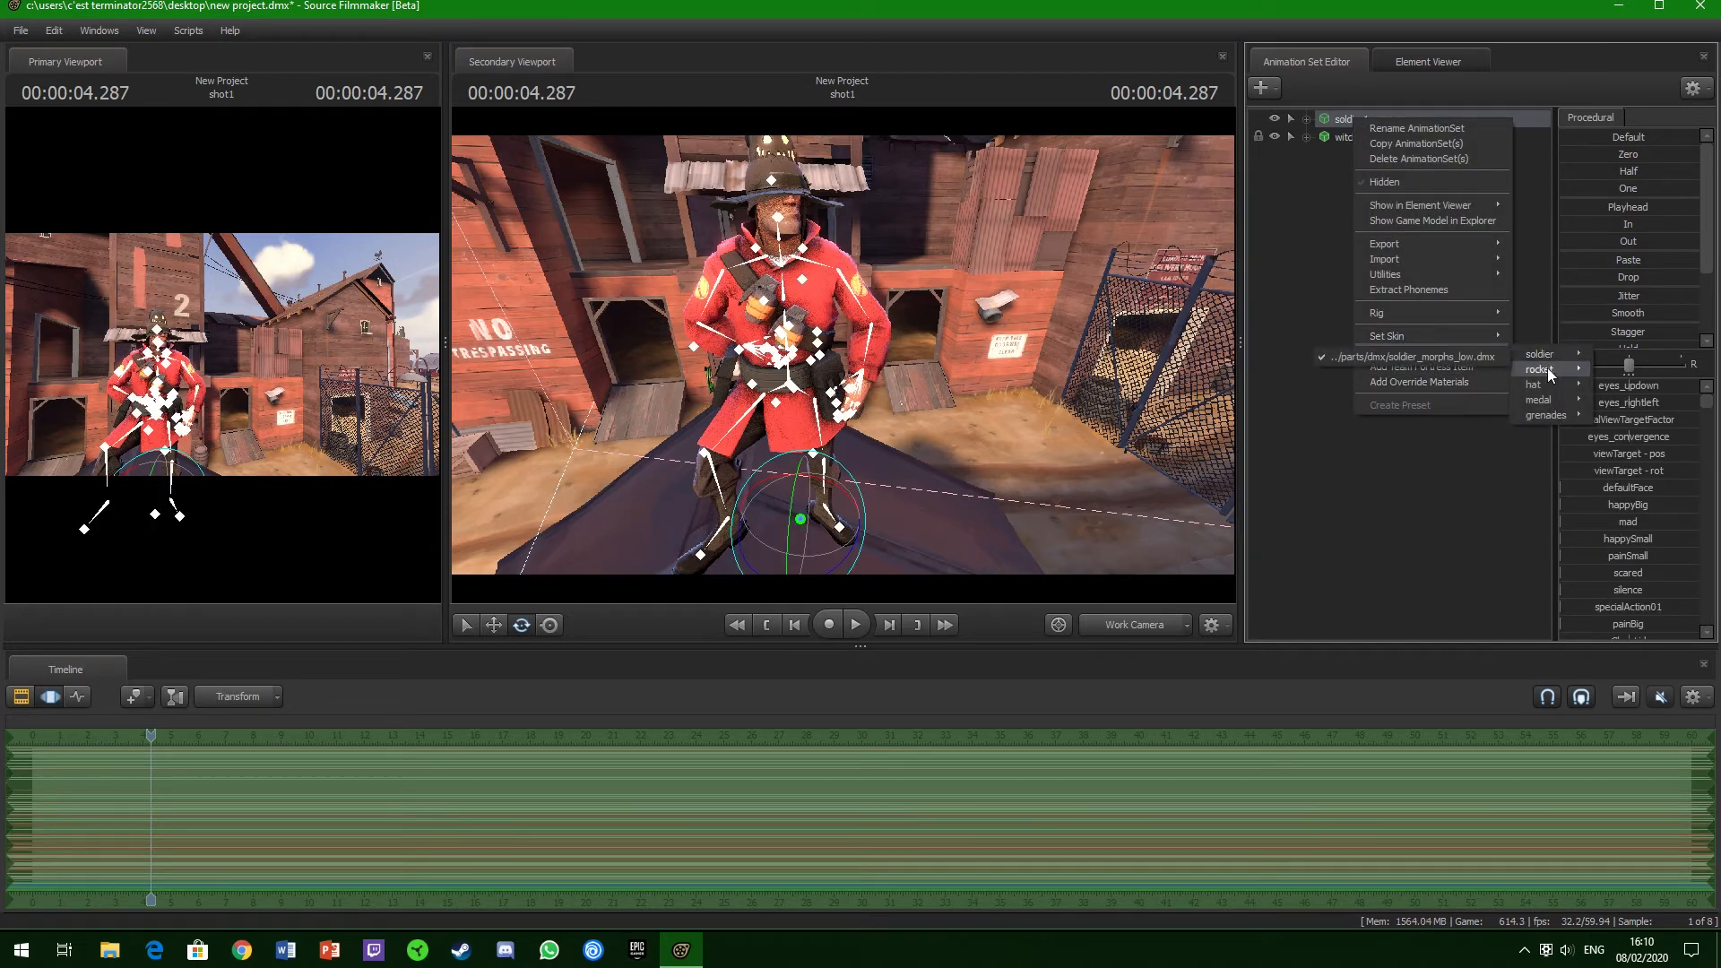
mouse_move(1548, 385)
click(1441, 406)
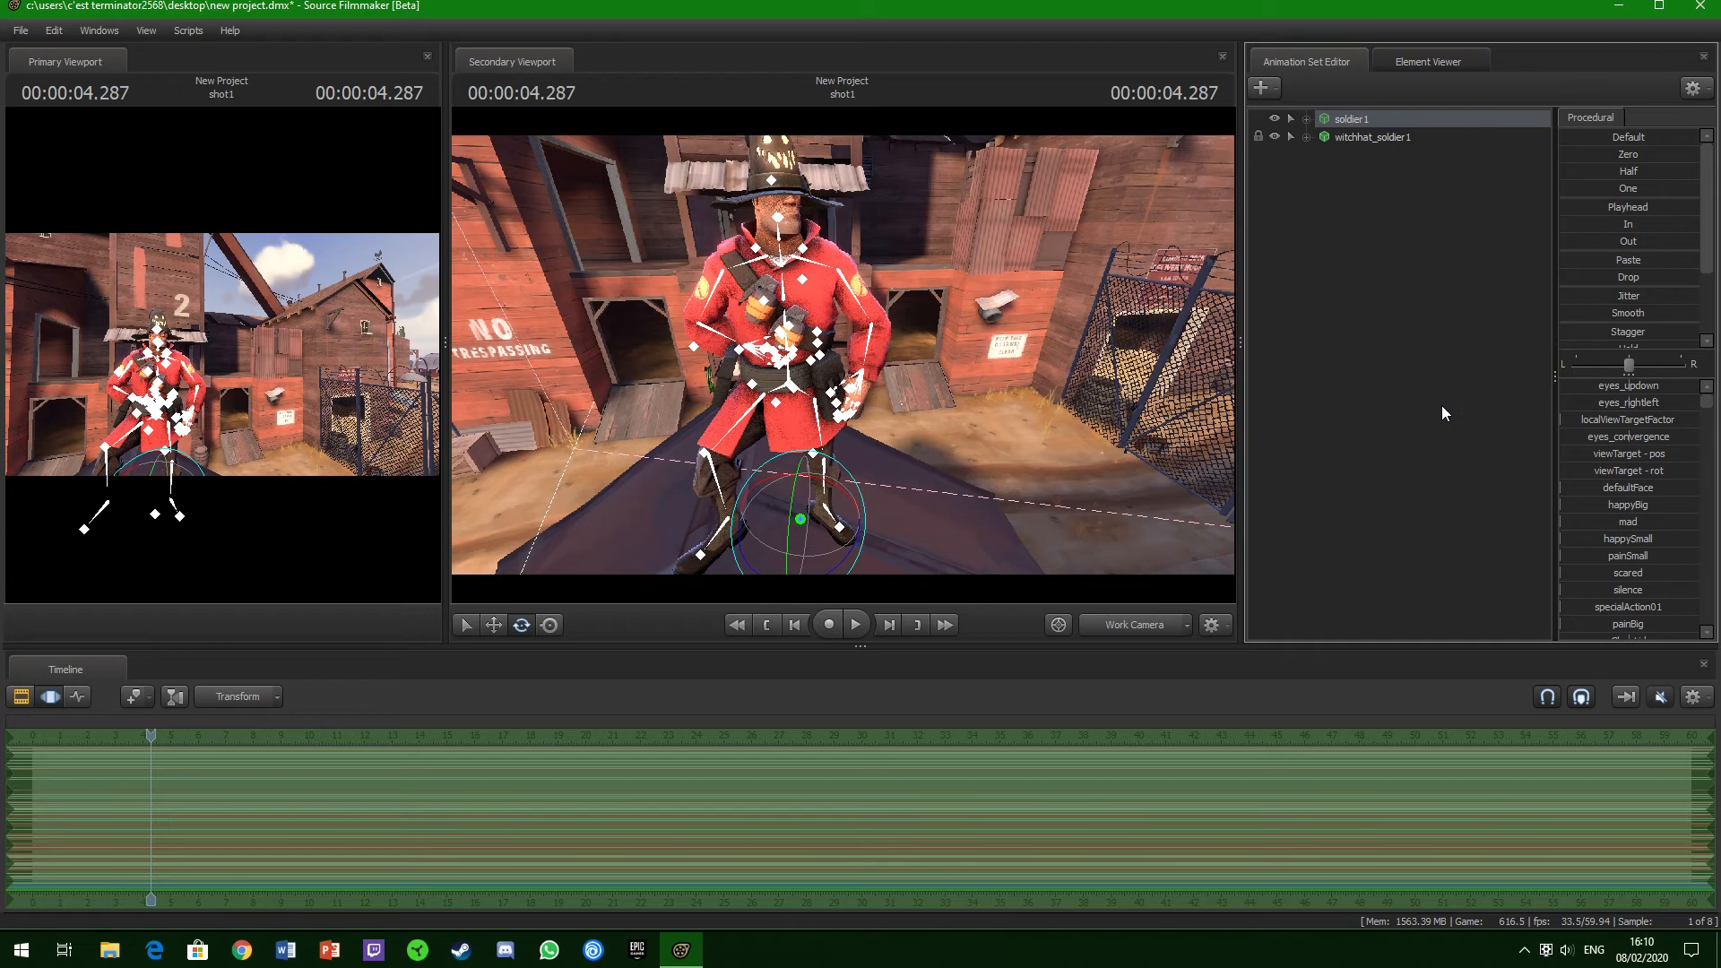
key(ctrl+s)
- Try to rotate the witch hat's bip_head bone directly in the work view, and undo the rotation
drag(1104, 342, 1107, 246)
key(w)
key(s)
key(s)
drag(842, 355, 848, 354)
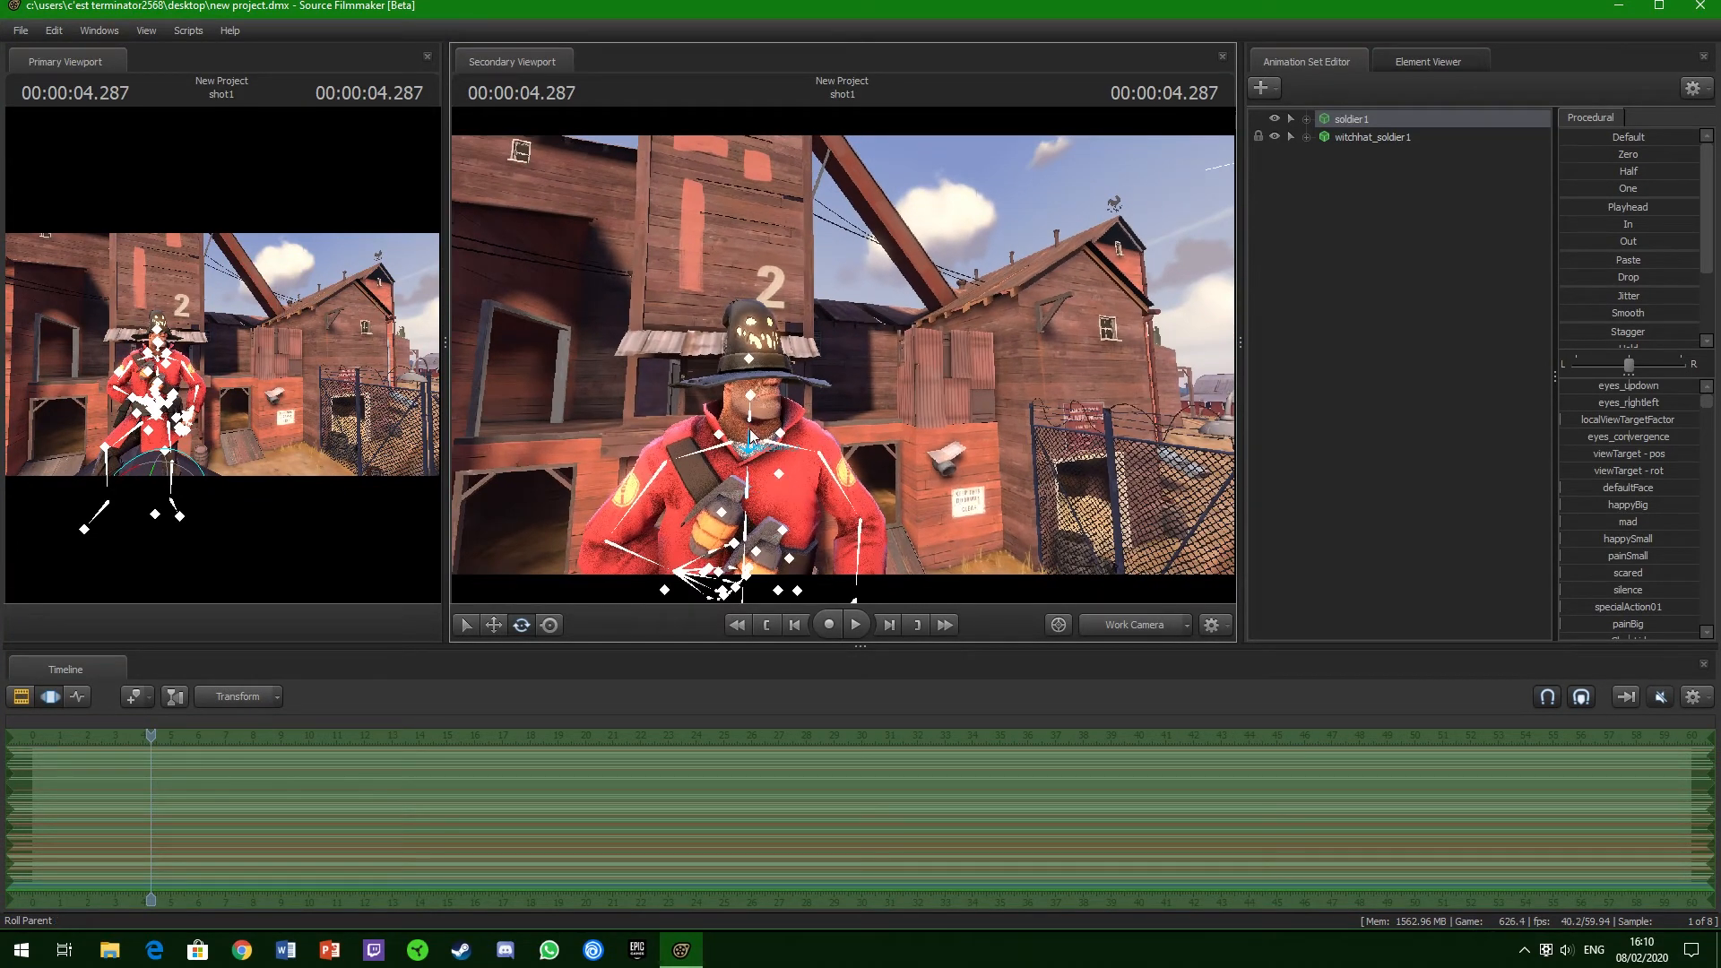
click(750, 395)
key(ctrl)
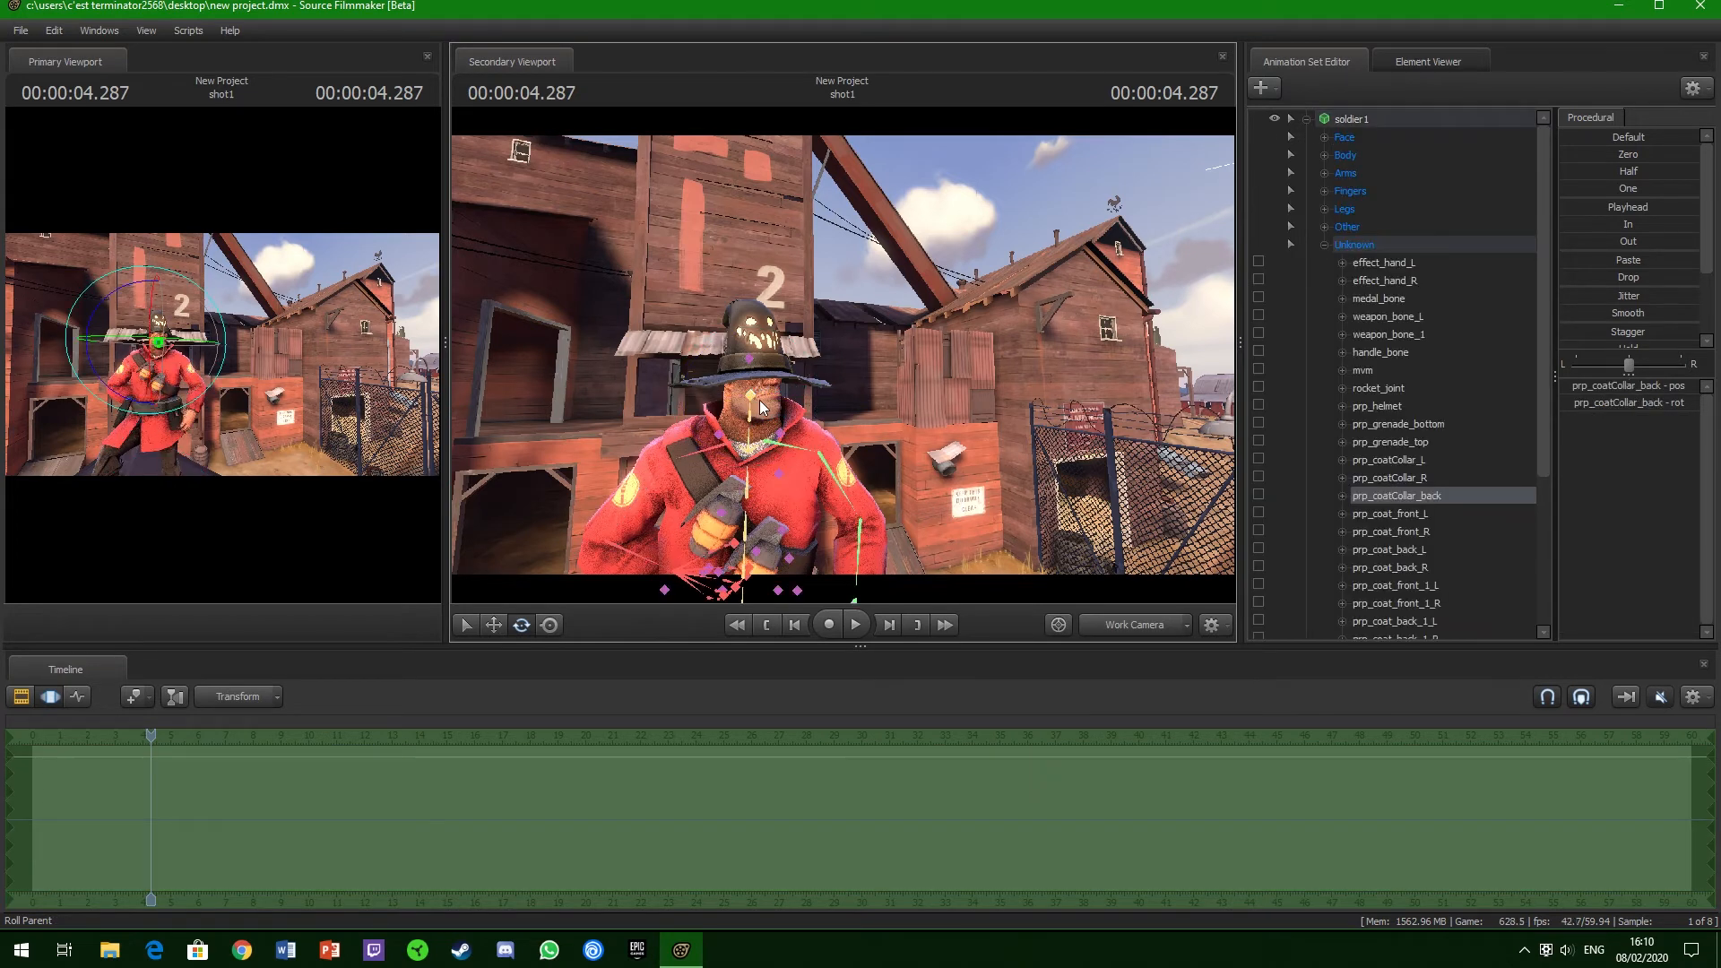
click(749, 395)
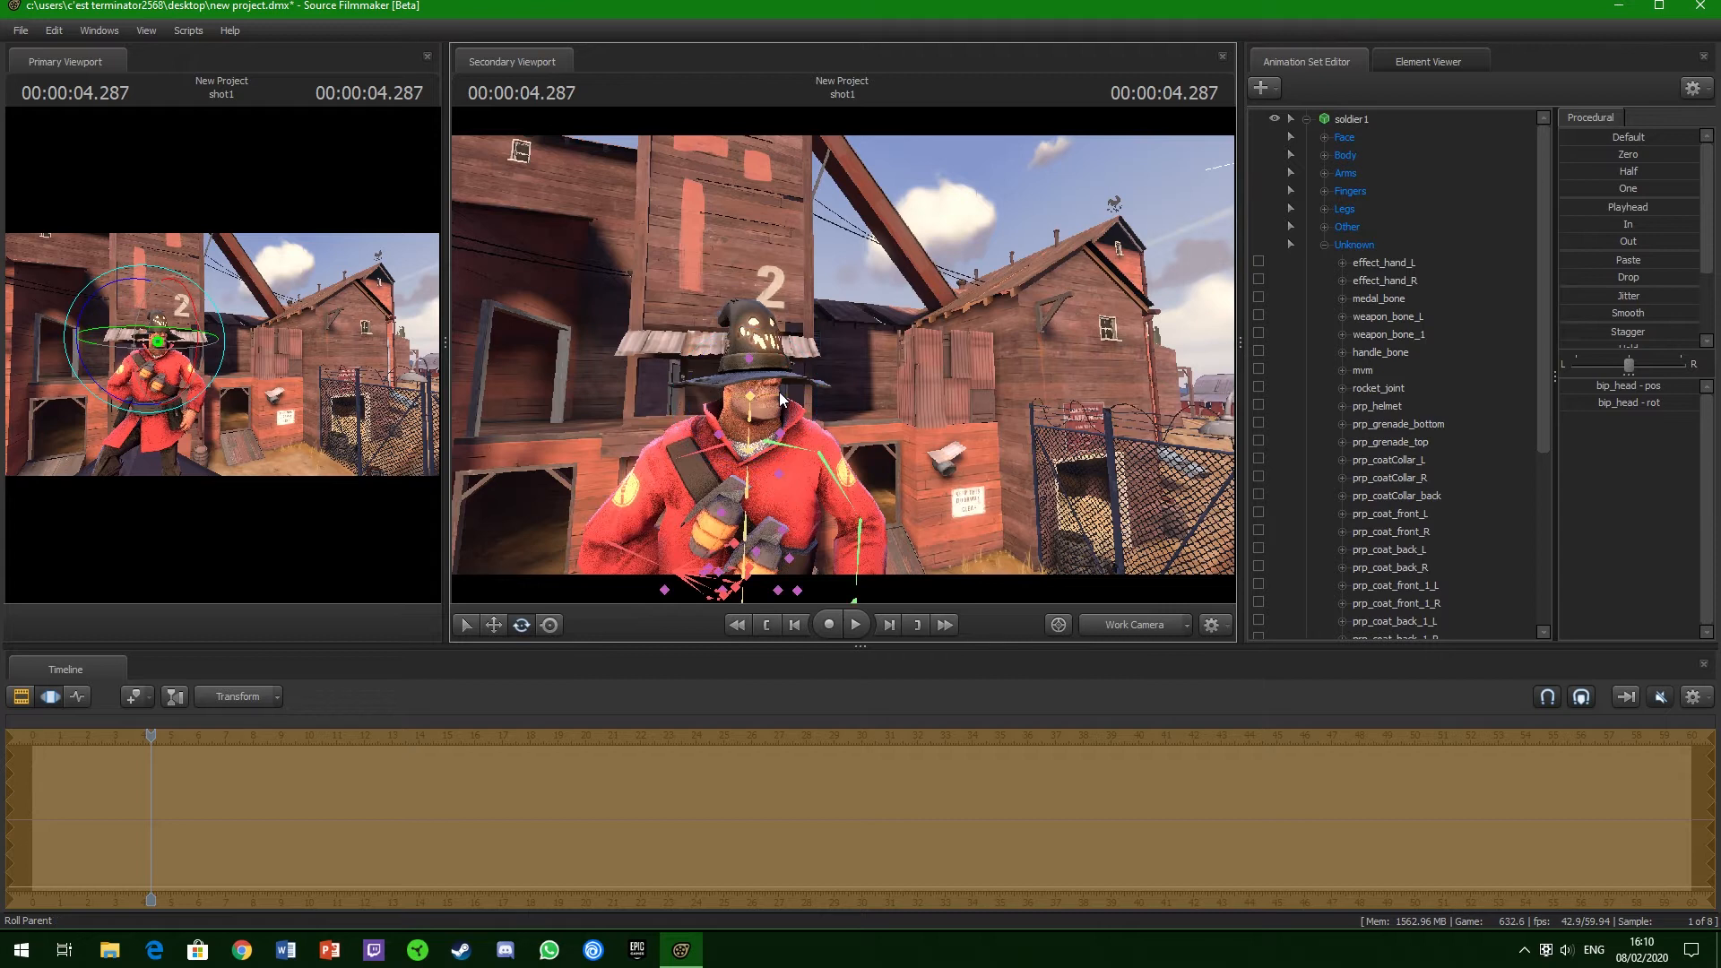
key(ctrl+z)
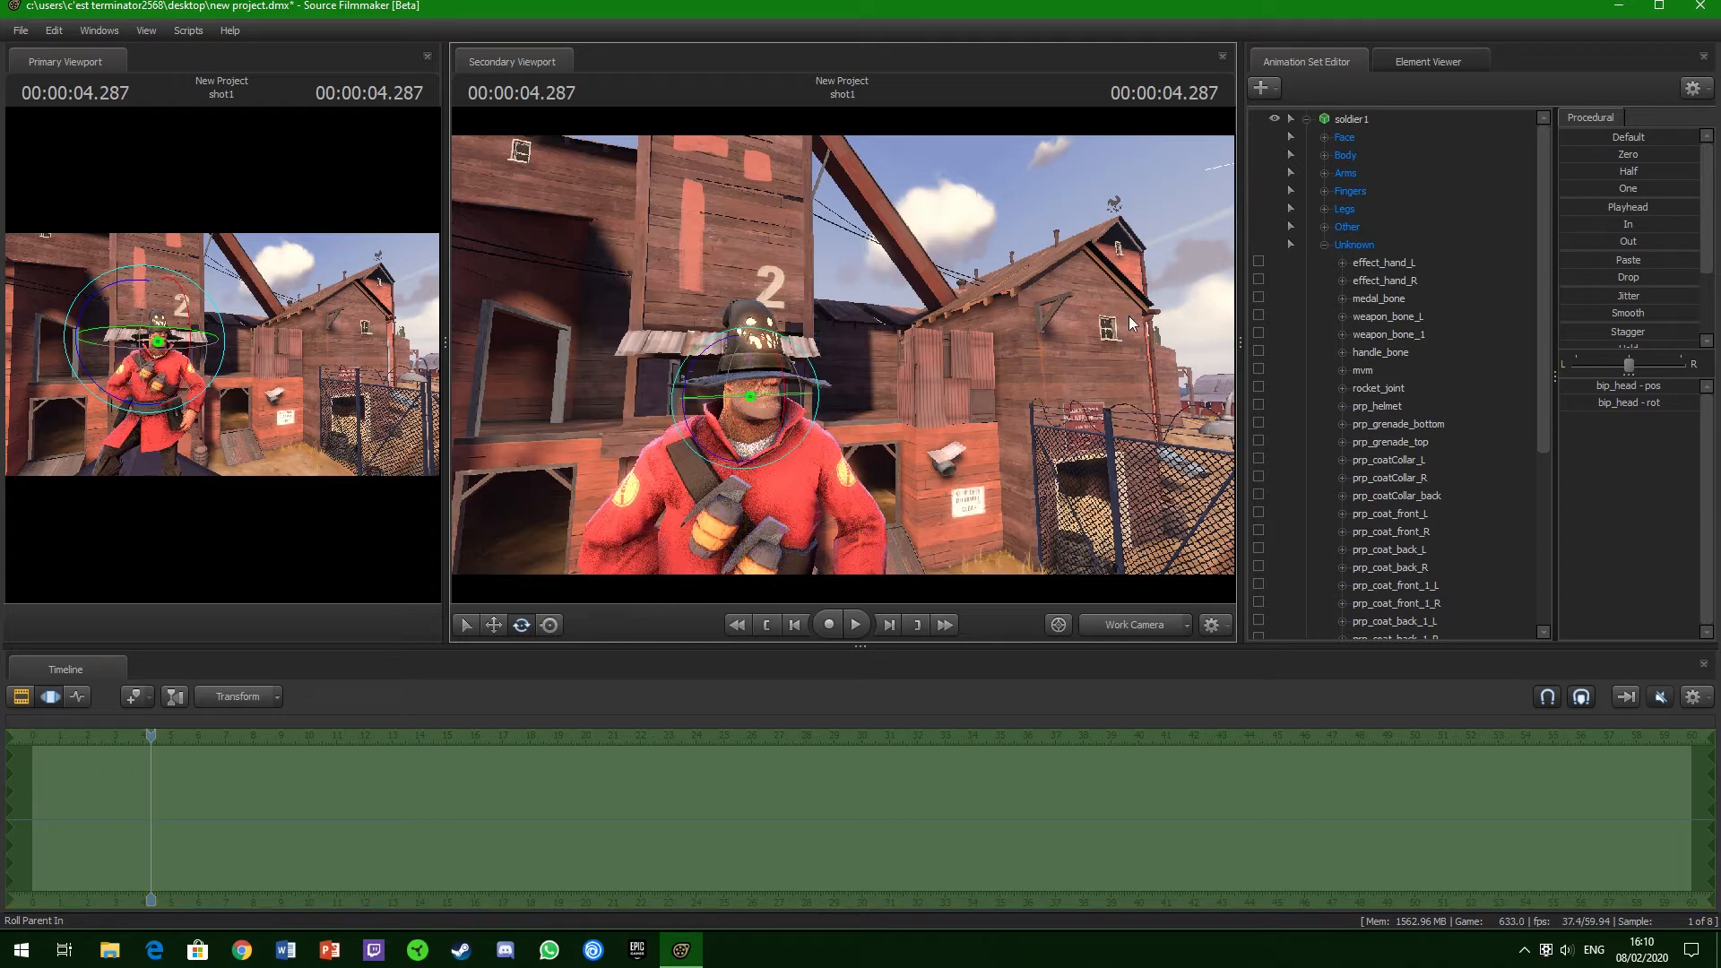
- Select bip_head in soldier1's Body group and rotate it to tilt the soldier's head upward
click(1326, 242)
click(1325, 155)
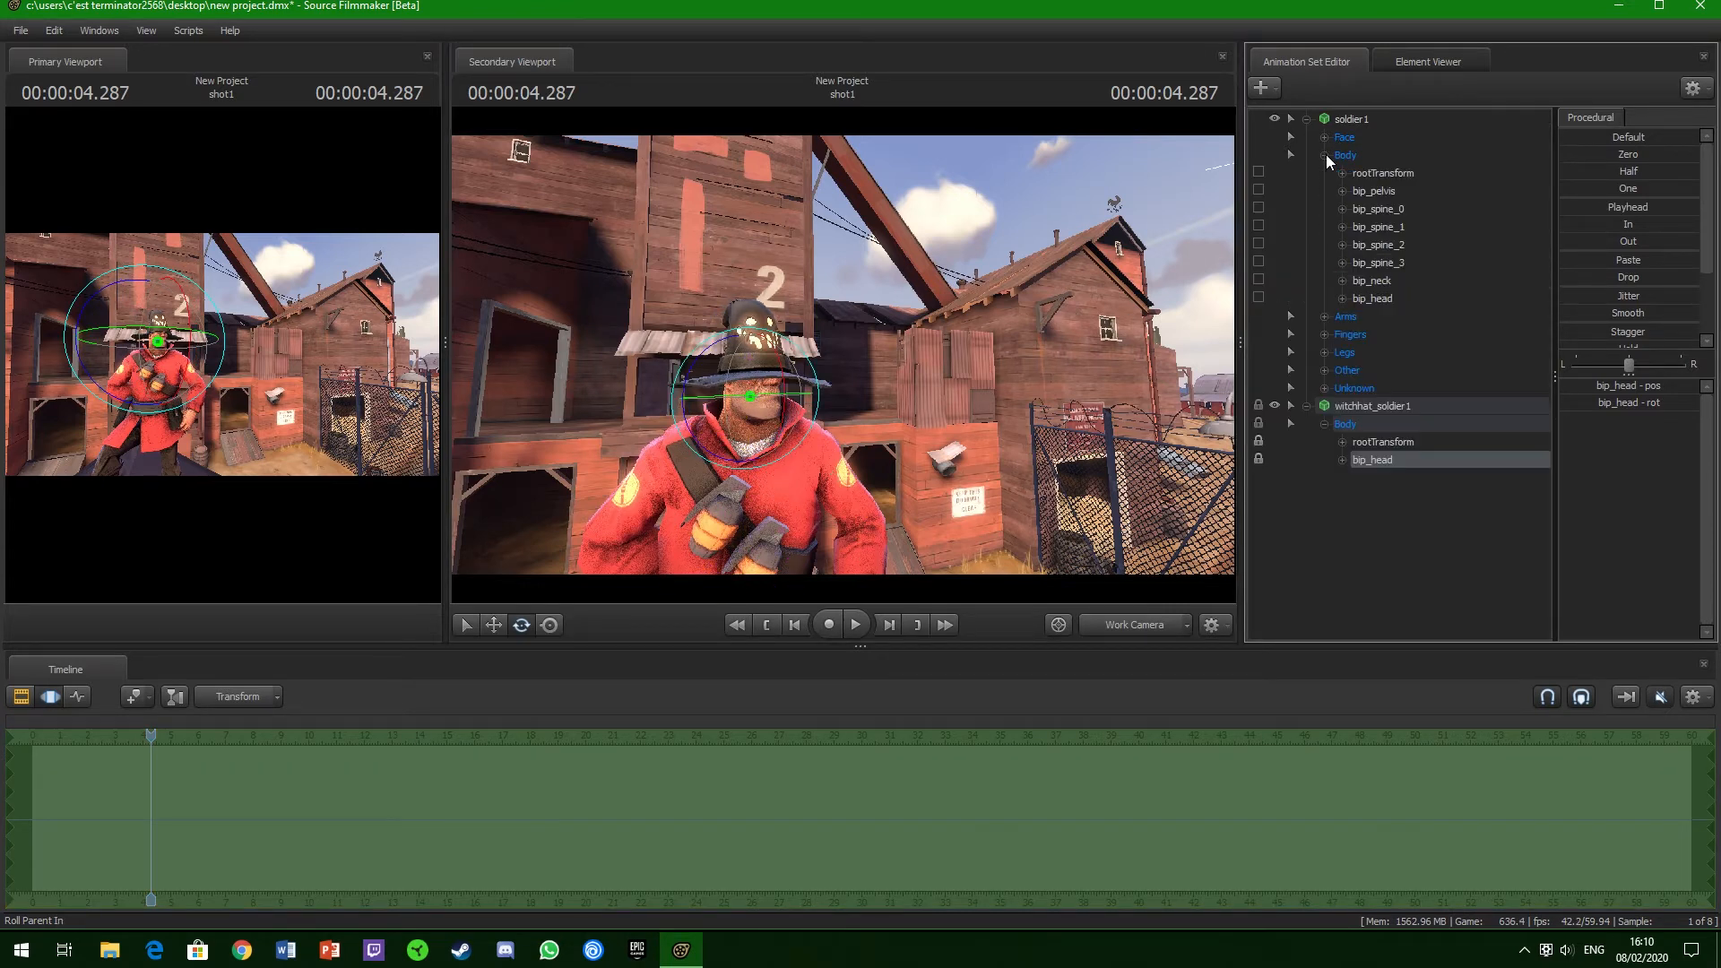
click(1371, 298)
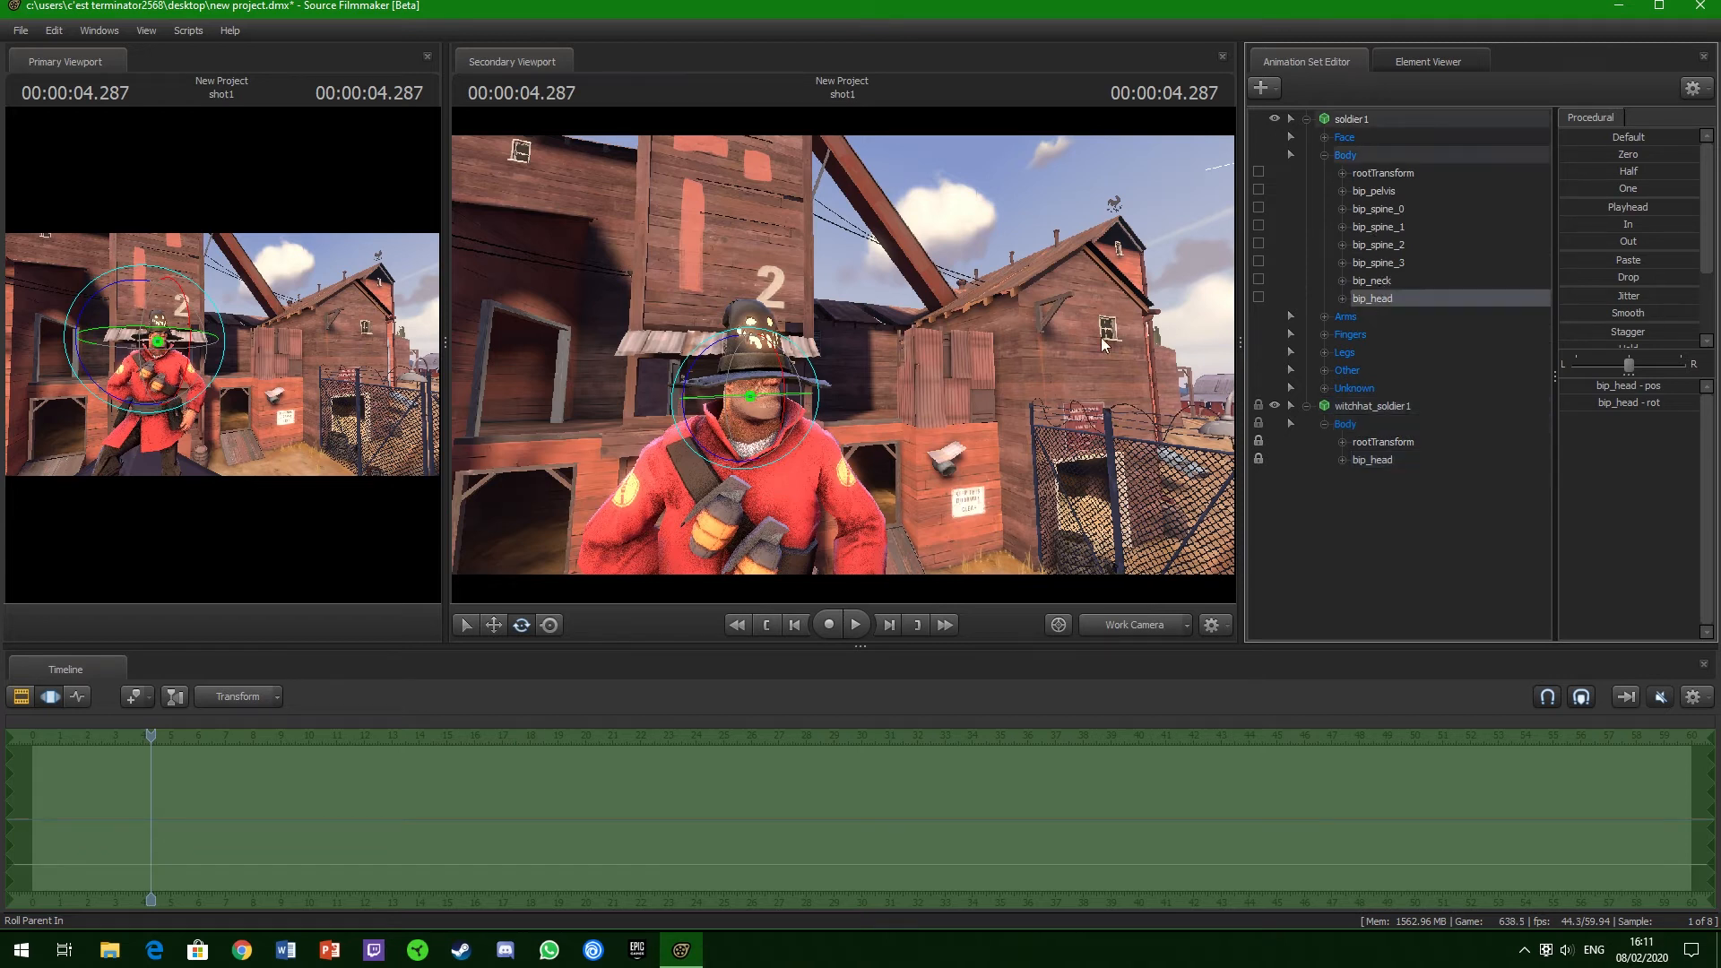
drag(801, 405, 791, 352)
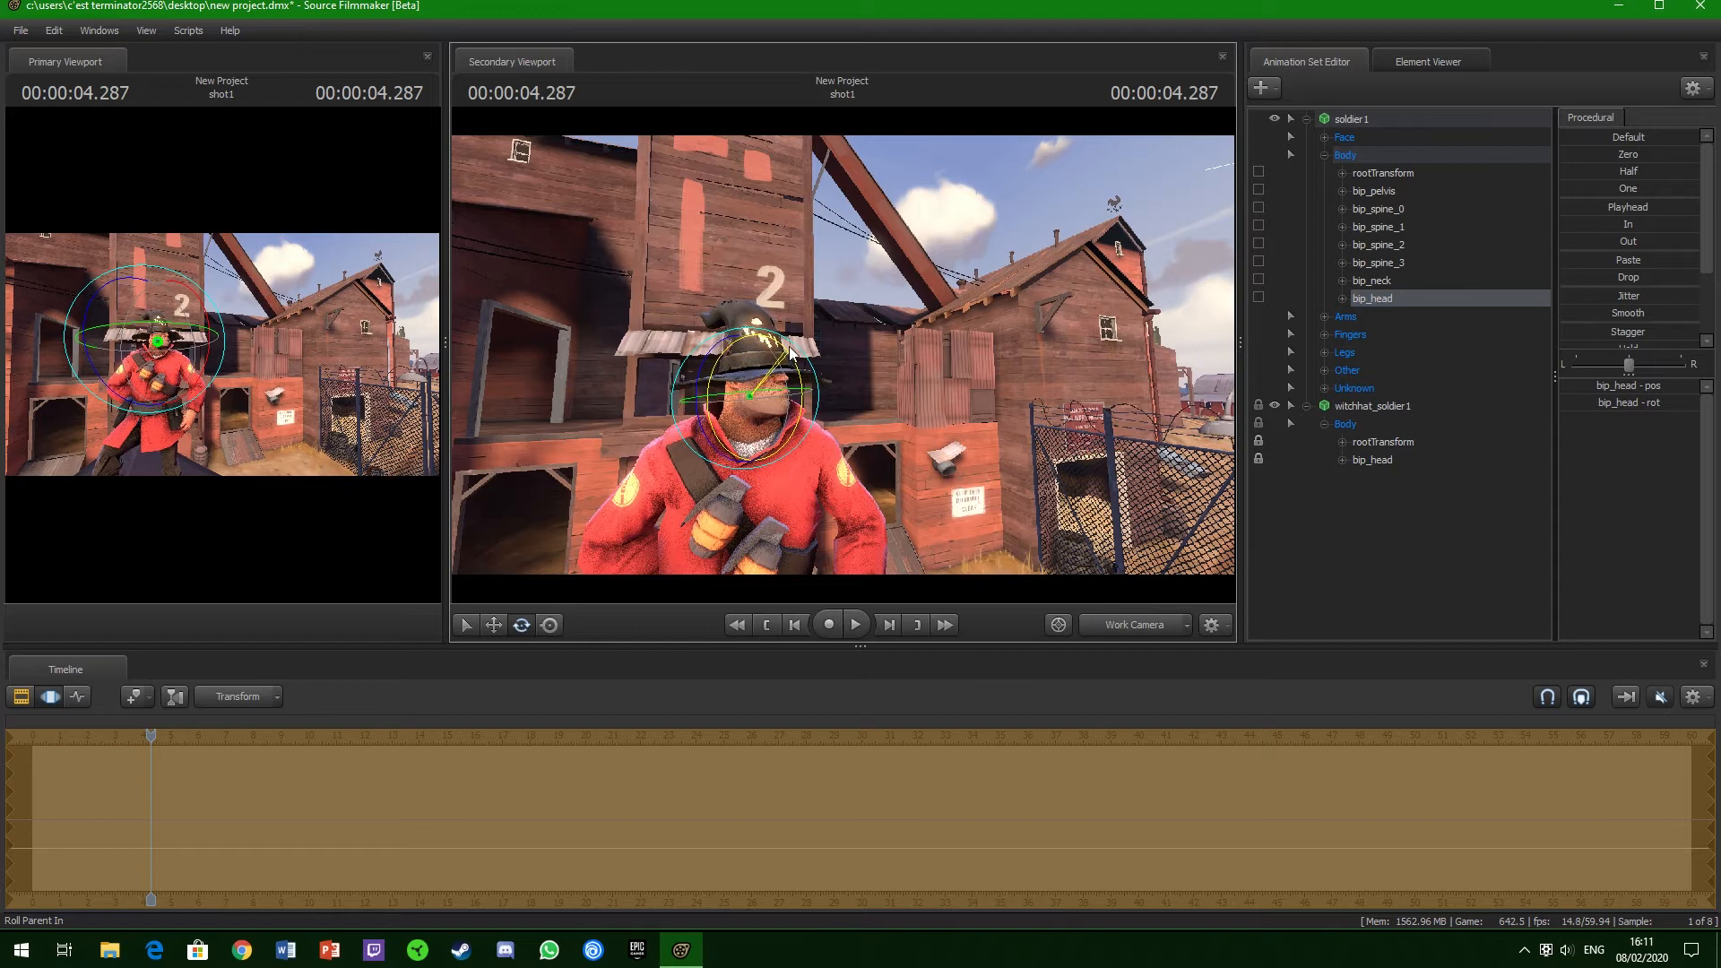
click(989, 475)
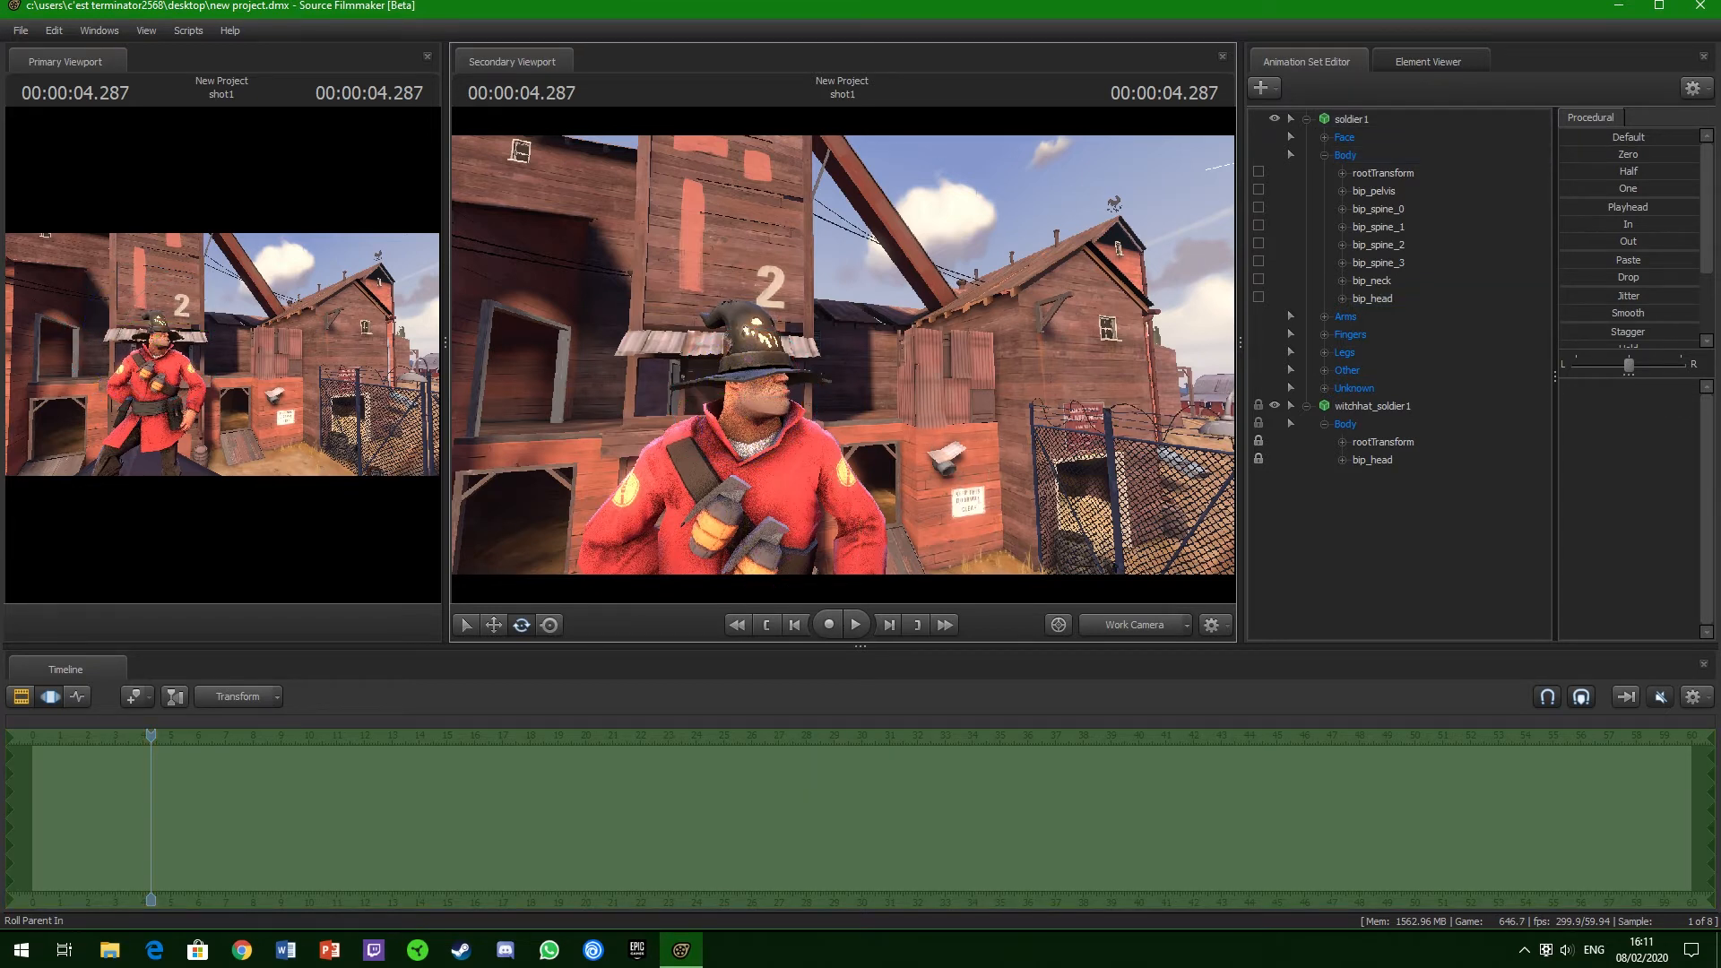
- Frame the soldier's head and torso closely through camera1 and save the session
drag(988, 470, 1046, 510)
click(1131, 627)
mouse_move(969, 470)
mouse_down()
mouse_move(957, 464)
mouse_move(997, 463)
mouse_move(929, 431)
mouse_move(961, 443)
mouse_up()
key(w)
key(w)
key(w)
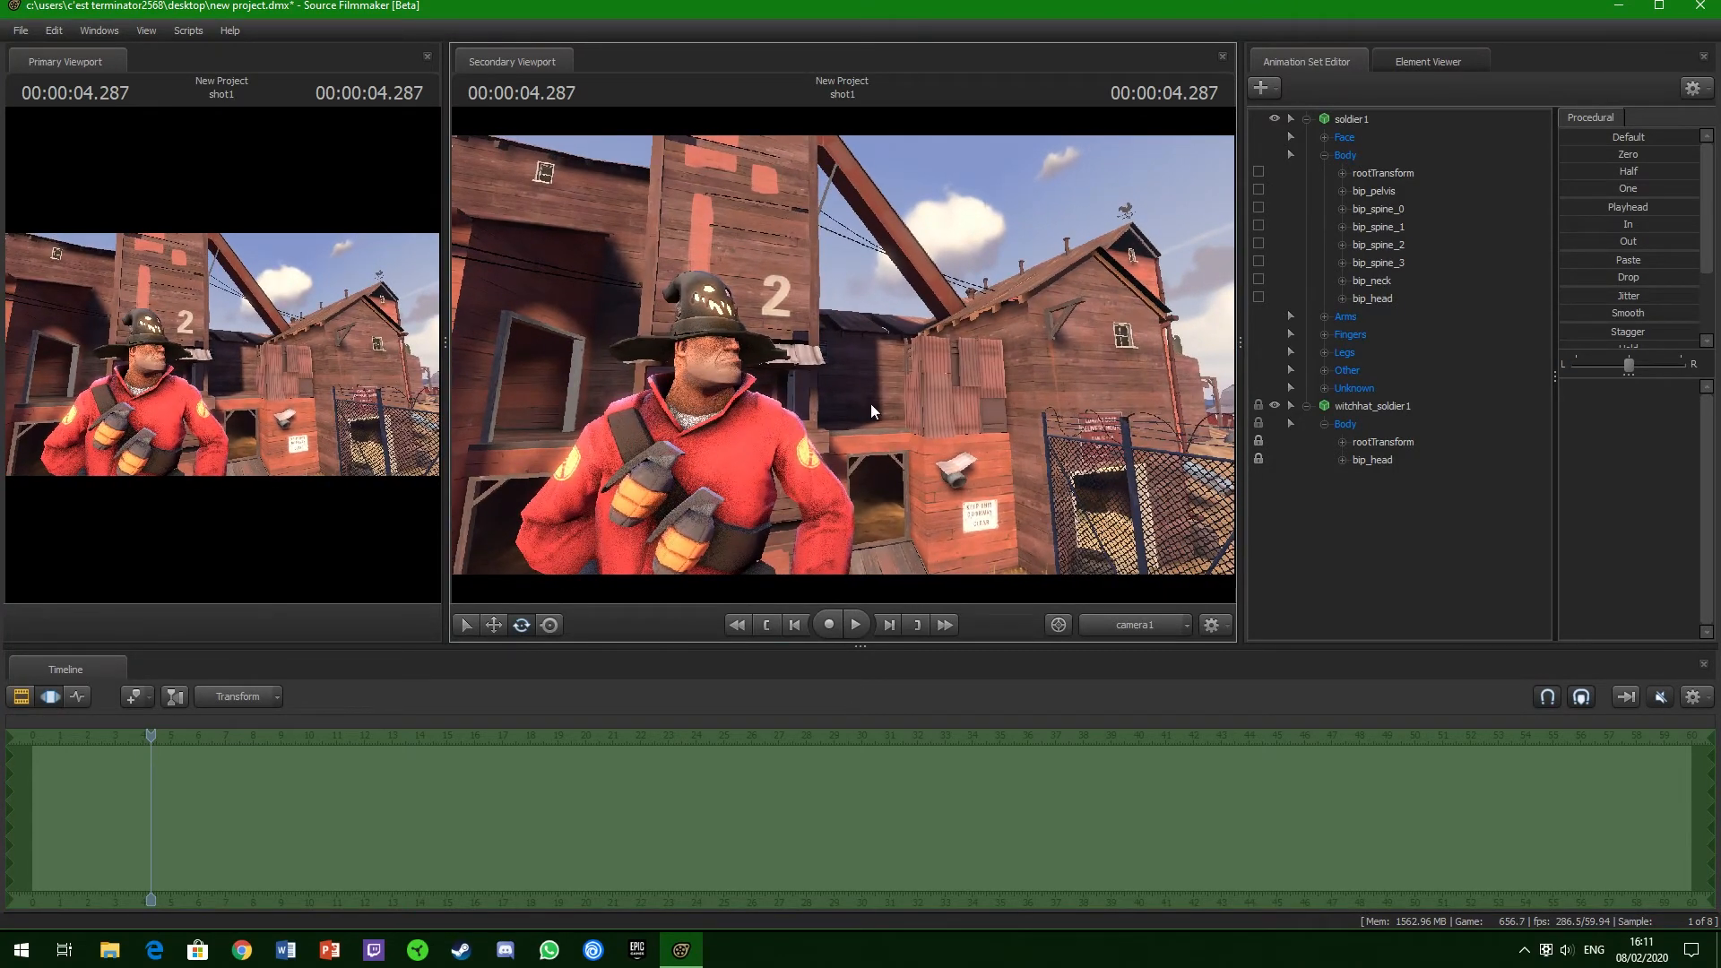
key(ctrl+s)
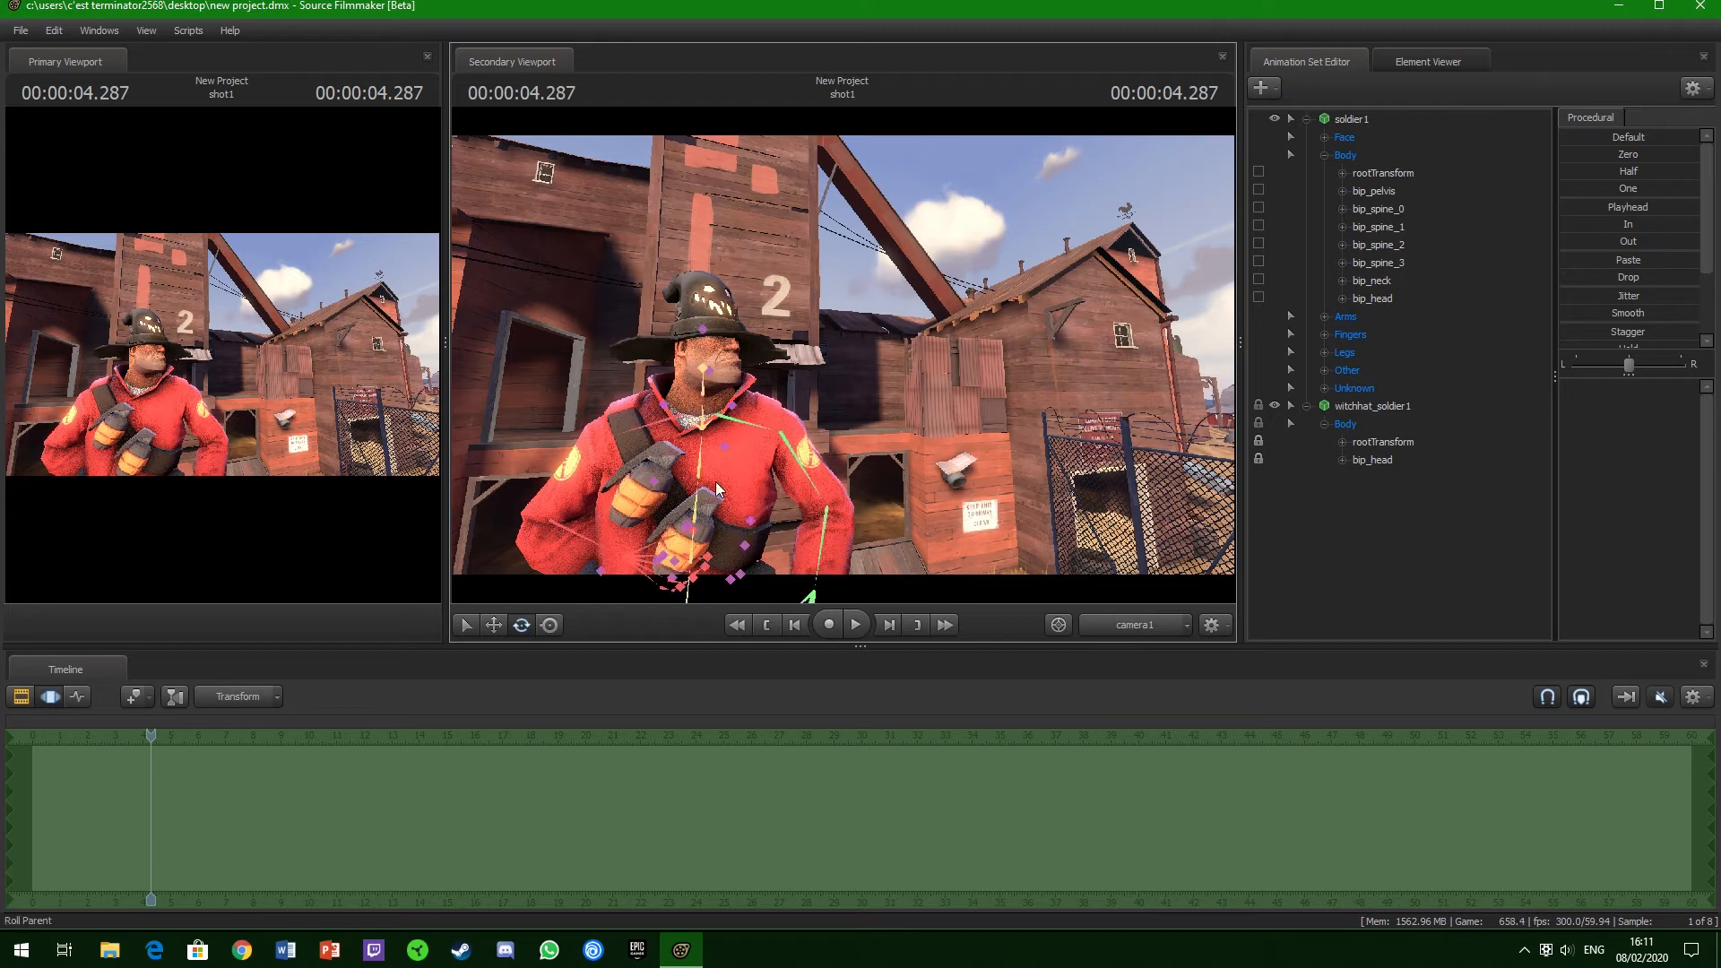
- Try skin 1 on witchhat_soldier1 and set it back to skin 0
click(1305, 119)
click(1336, 113)
right_click(1336, 113)
click(1304, 137)
click(1300, 136)
click(1366, 142)
right_click(1366, 142)
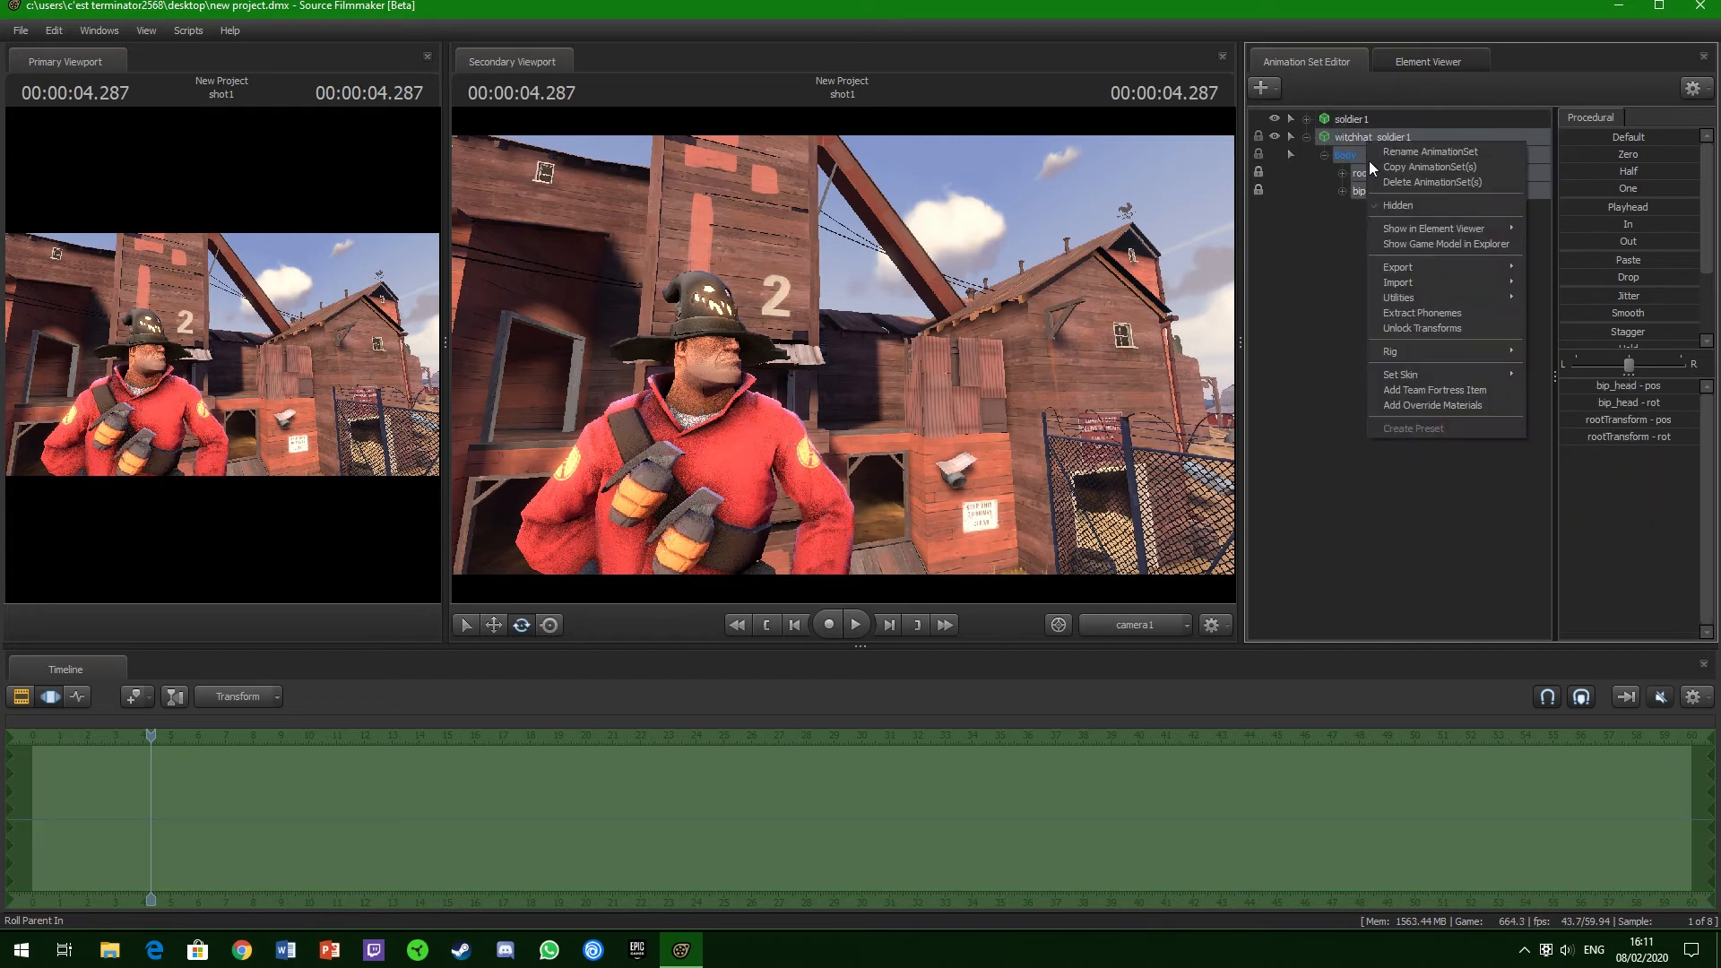
mouse_move(1418, 375)
click(1551, 394)
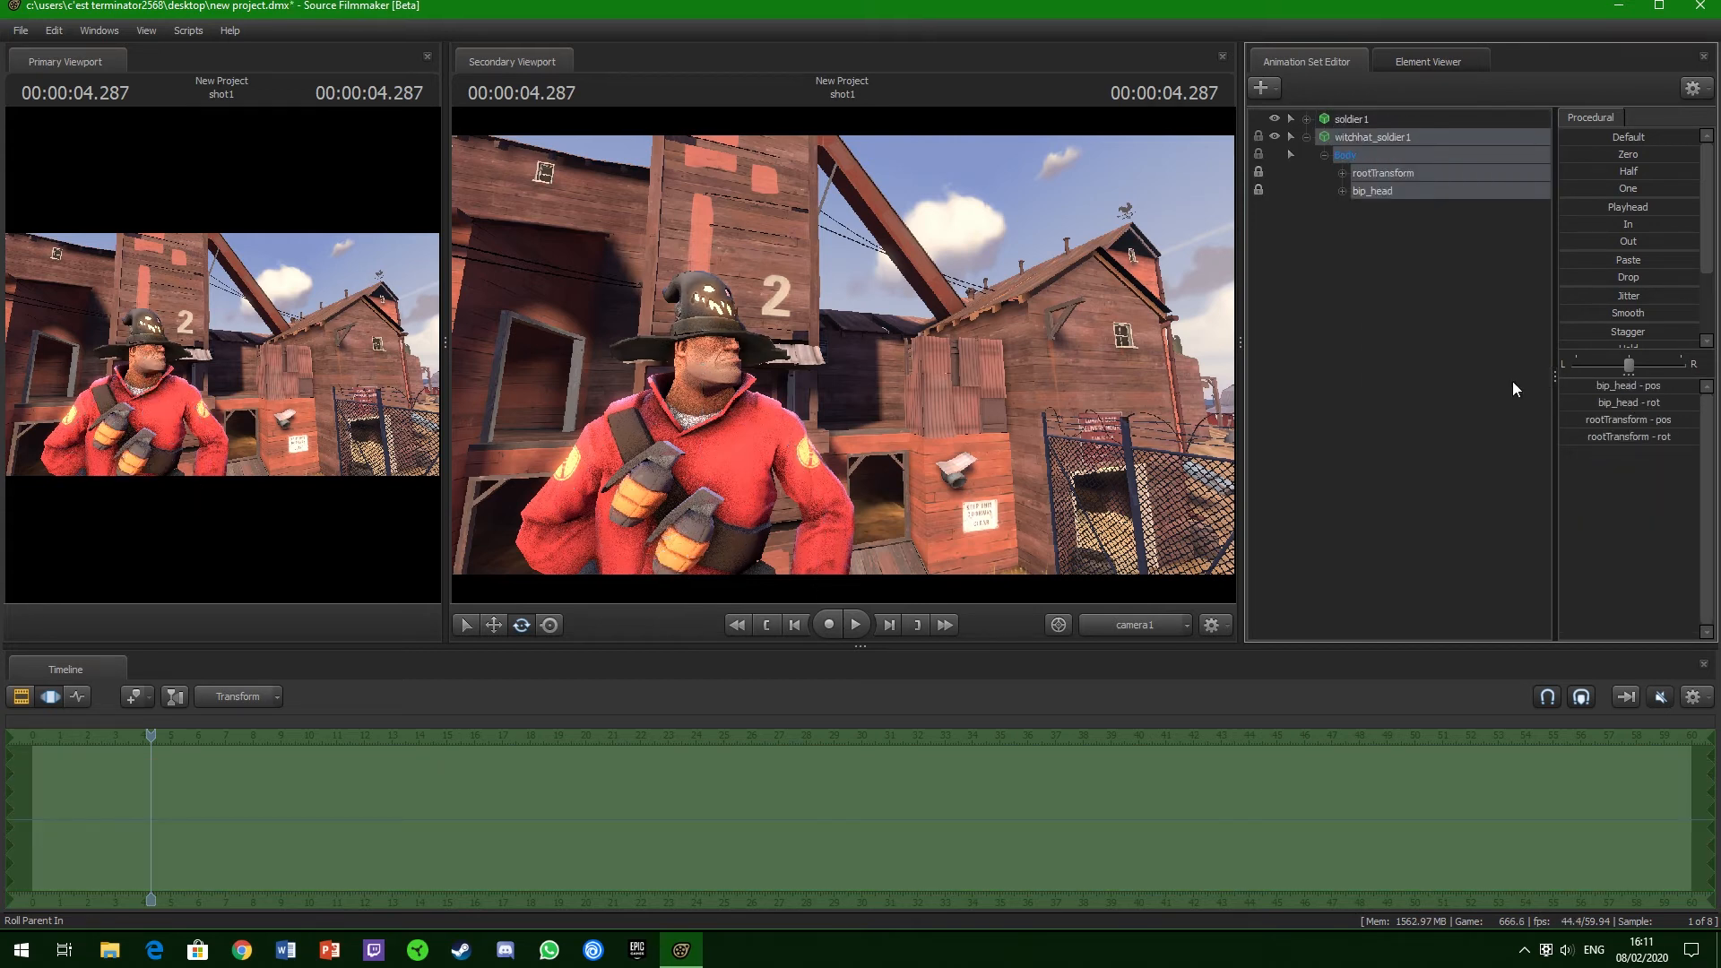
right_click(1363, 138)
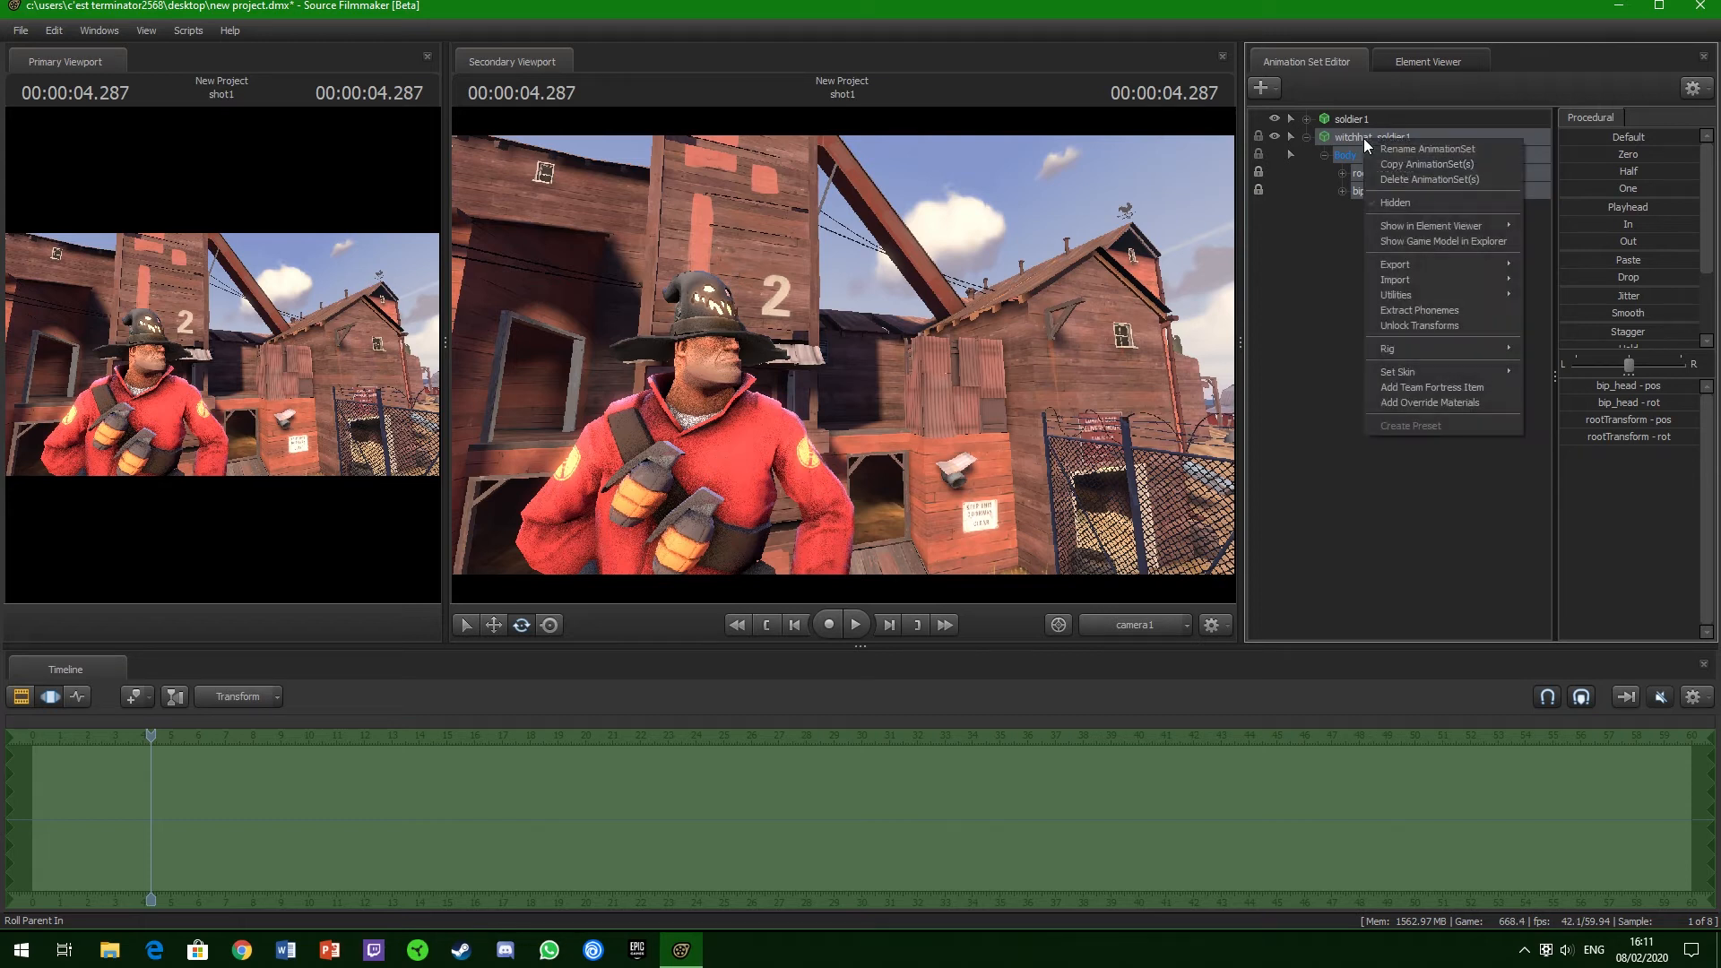
mouse_move(1465, 373)
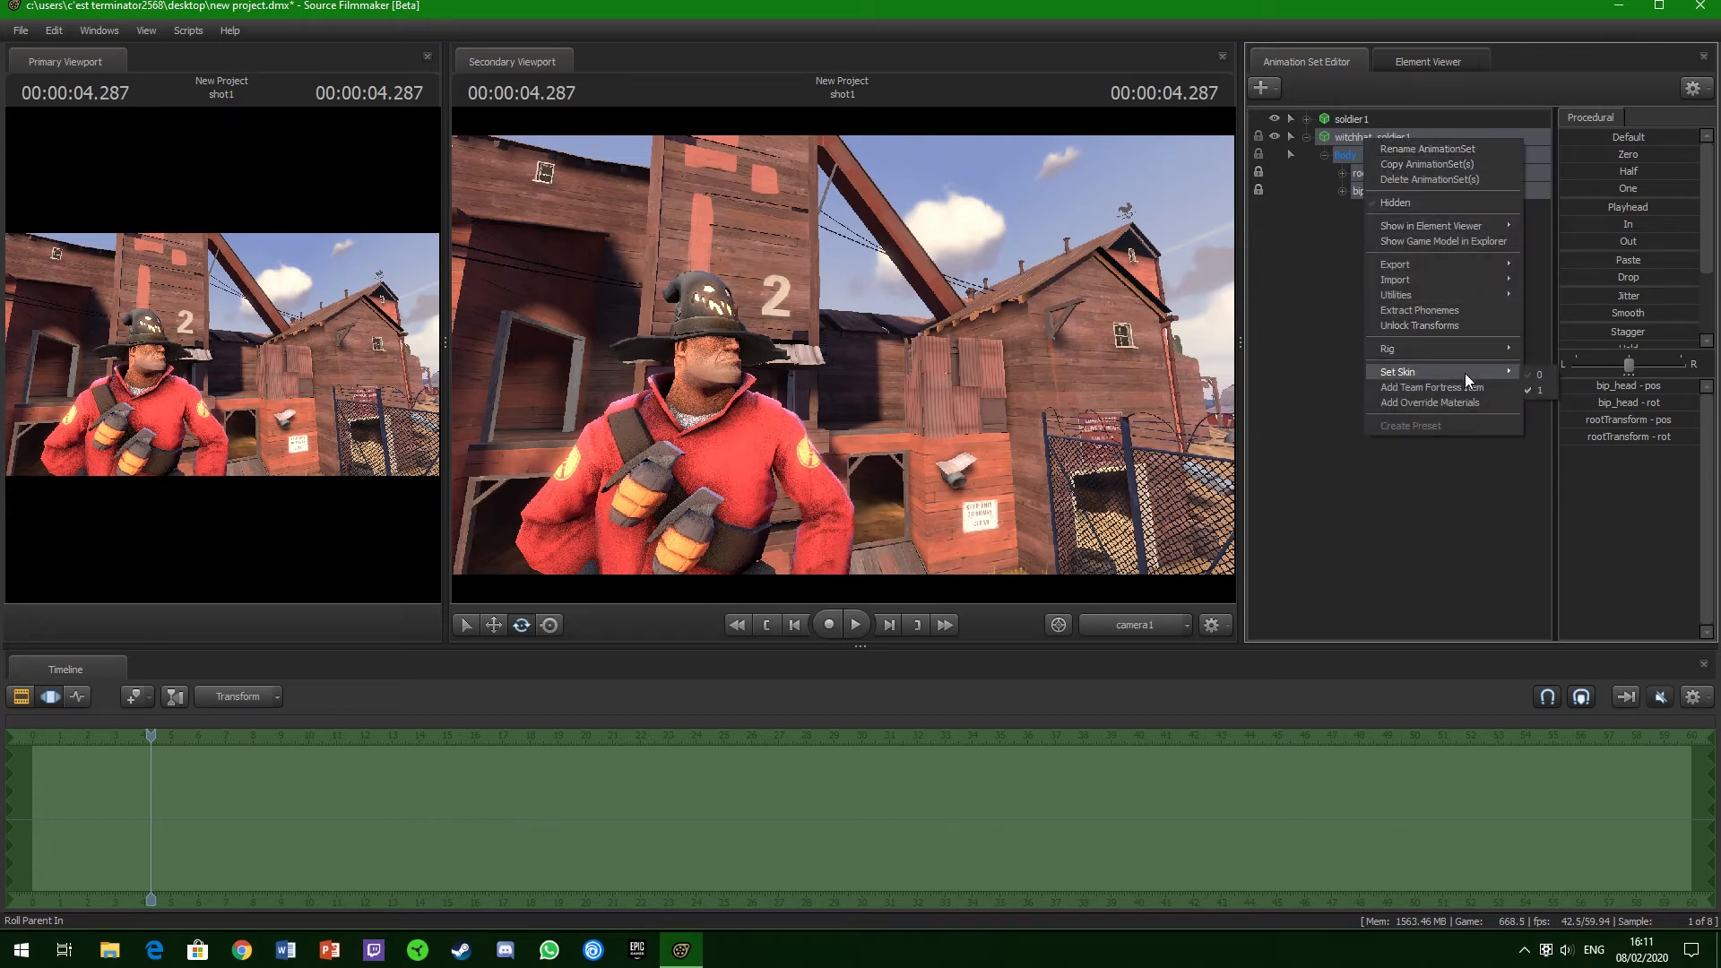
click(1529, 375)
- Add the Antlers to soldier1 as a Team Fortress item from the Other Cosmetics category
click(1307, 138)
click(1304, 120)
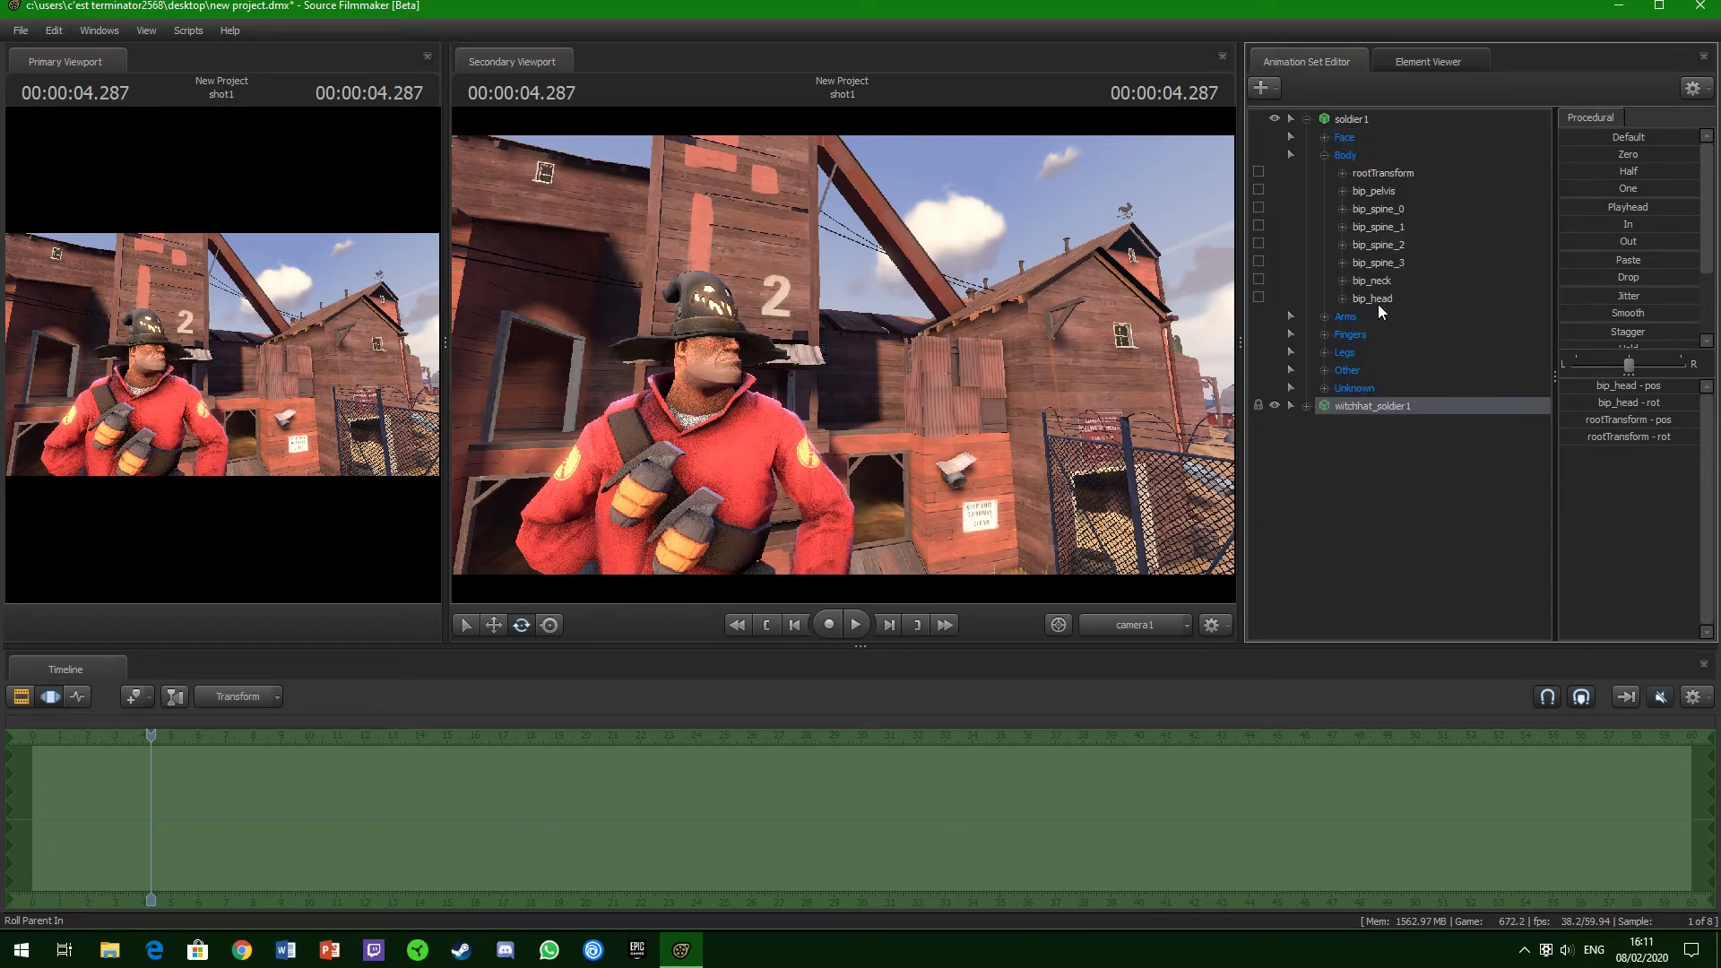
click(1307, 118)
right_click(1337, 120)
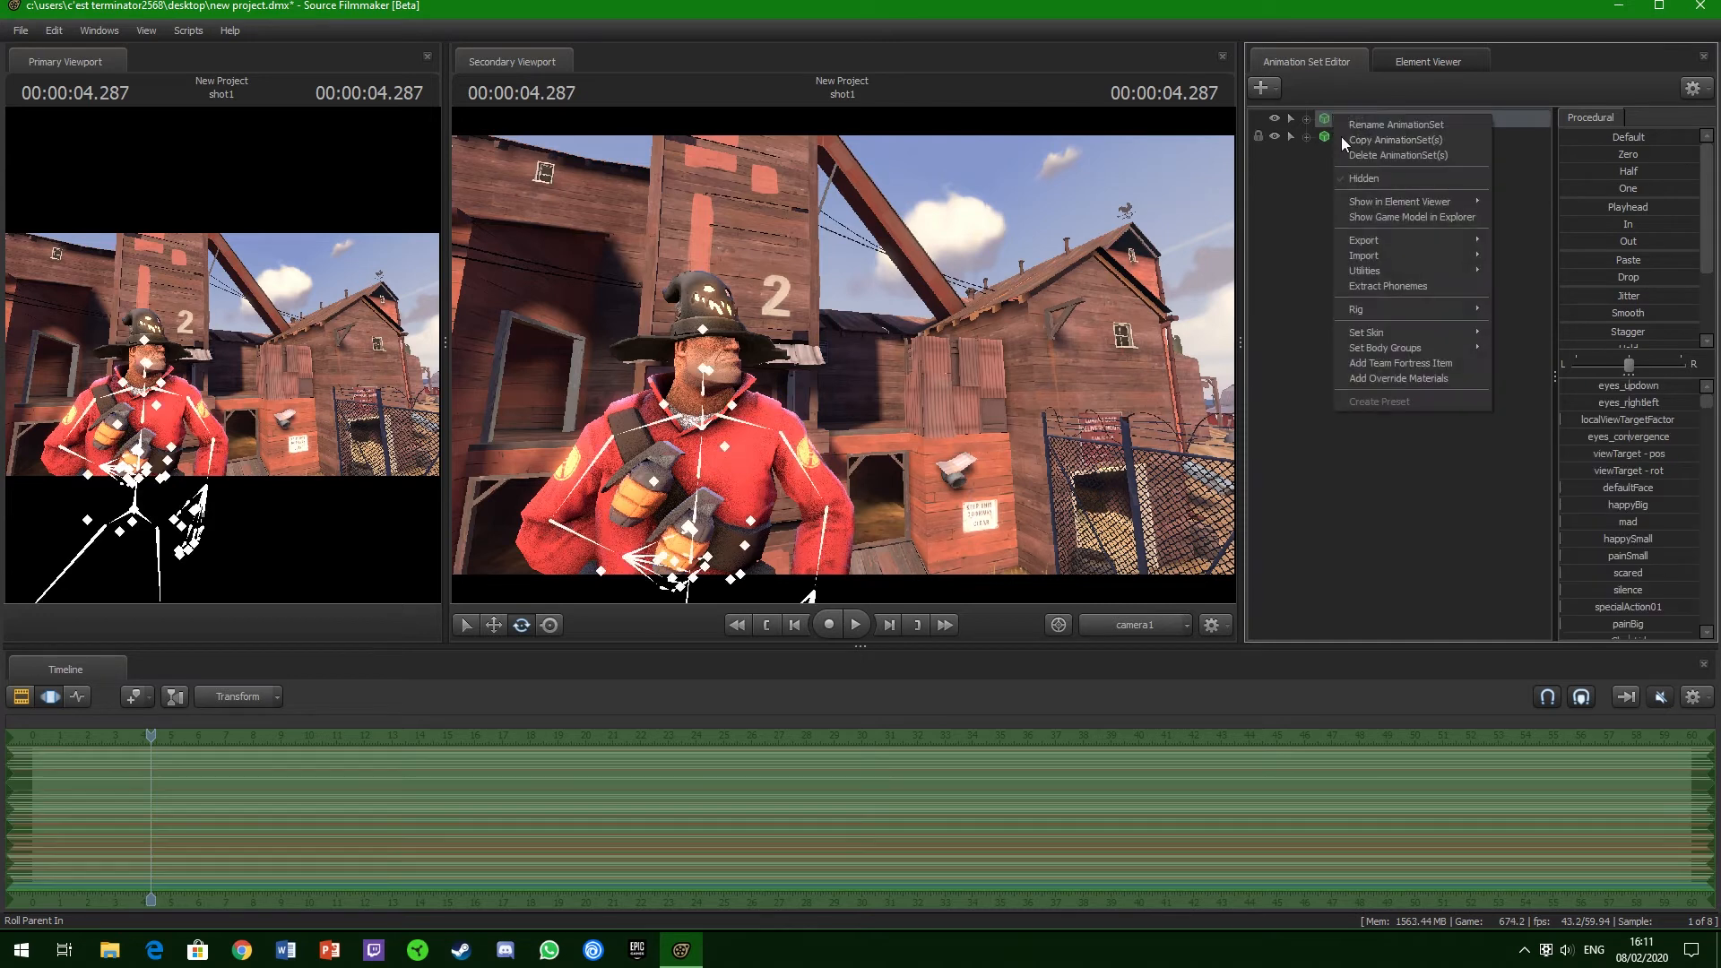
click(1427, 363)
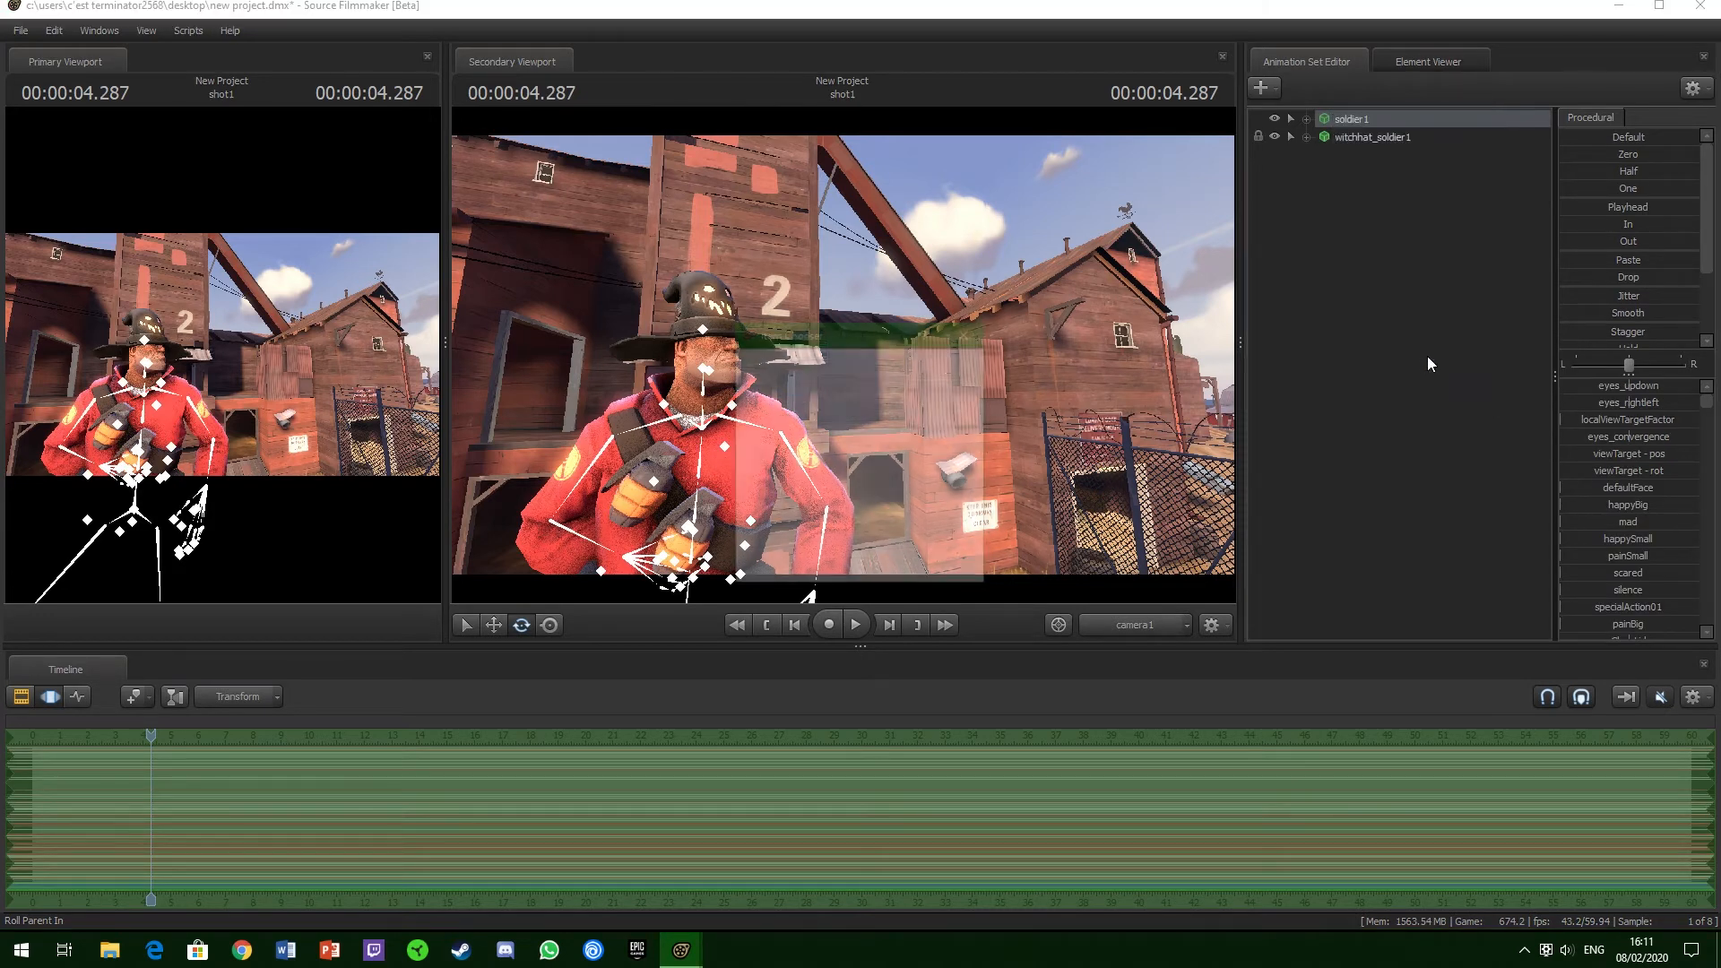
click(907, 357)
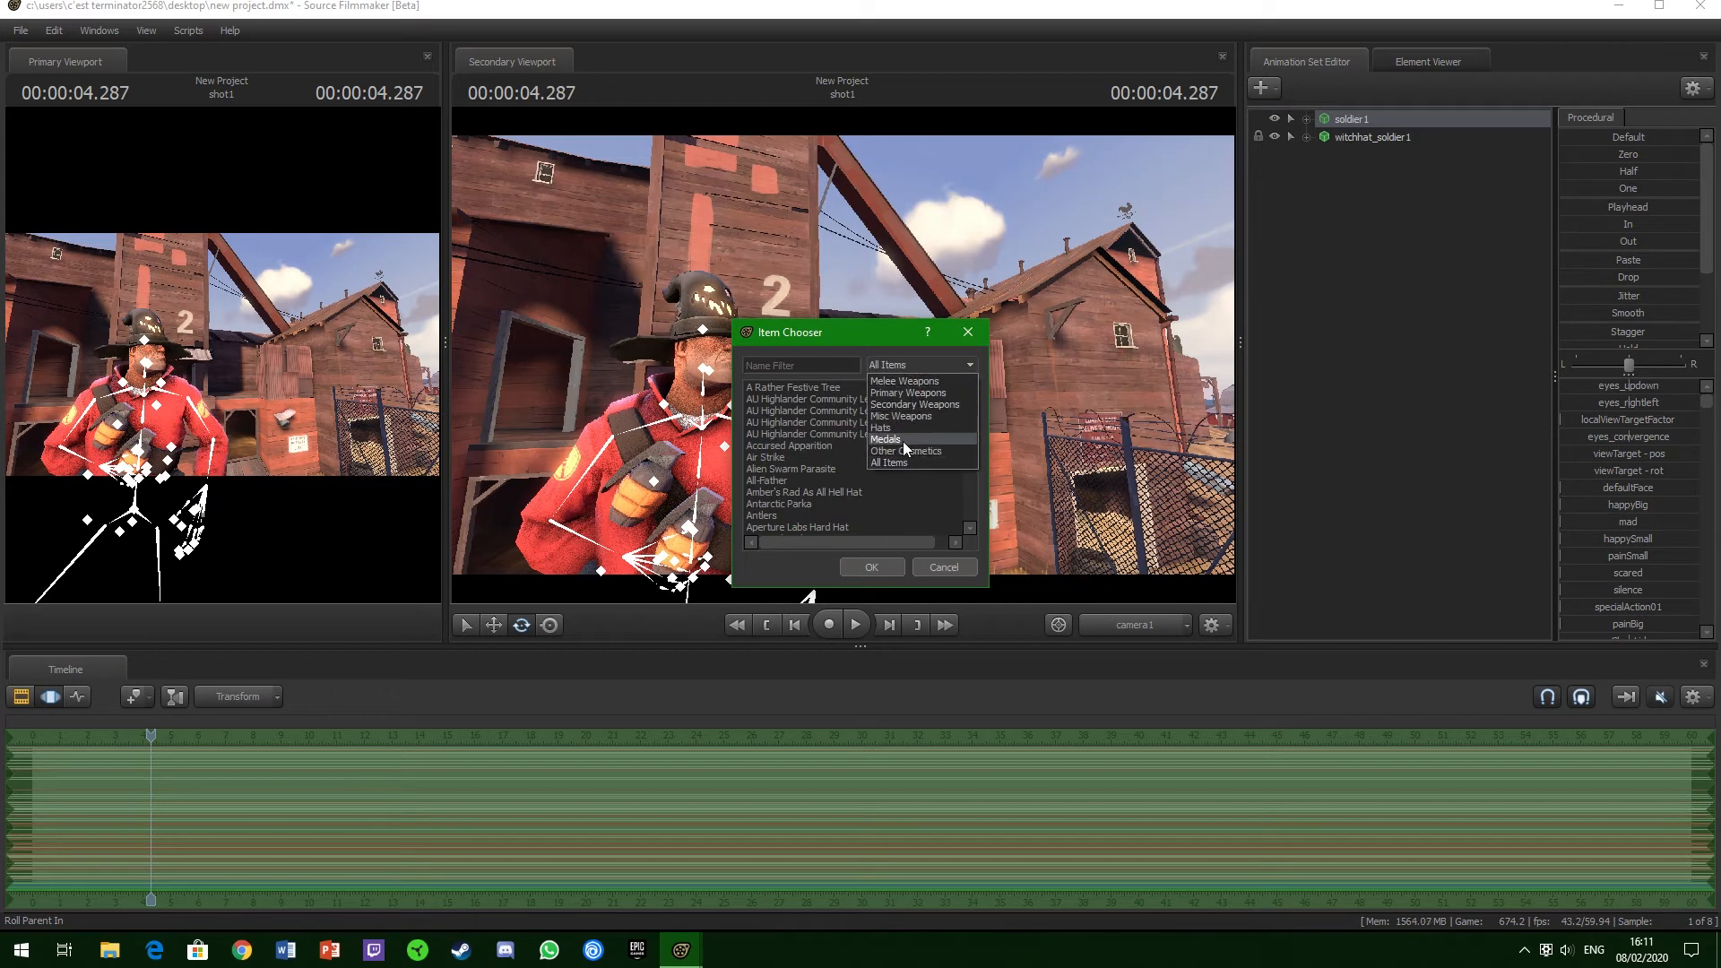
click(904, 452)
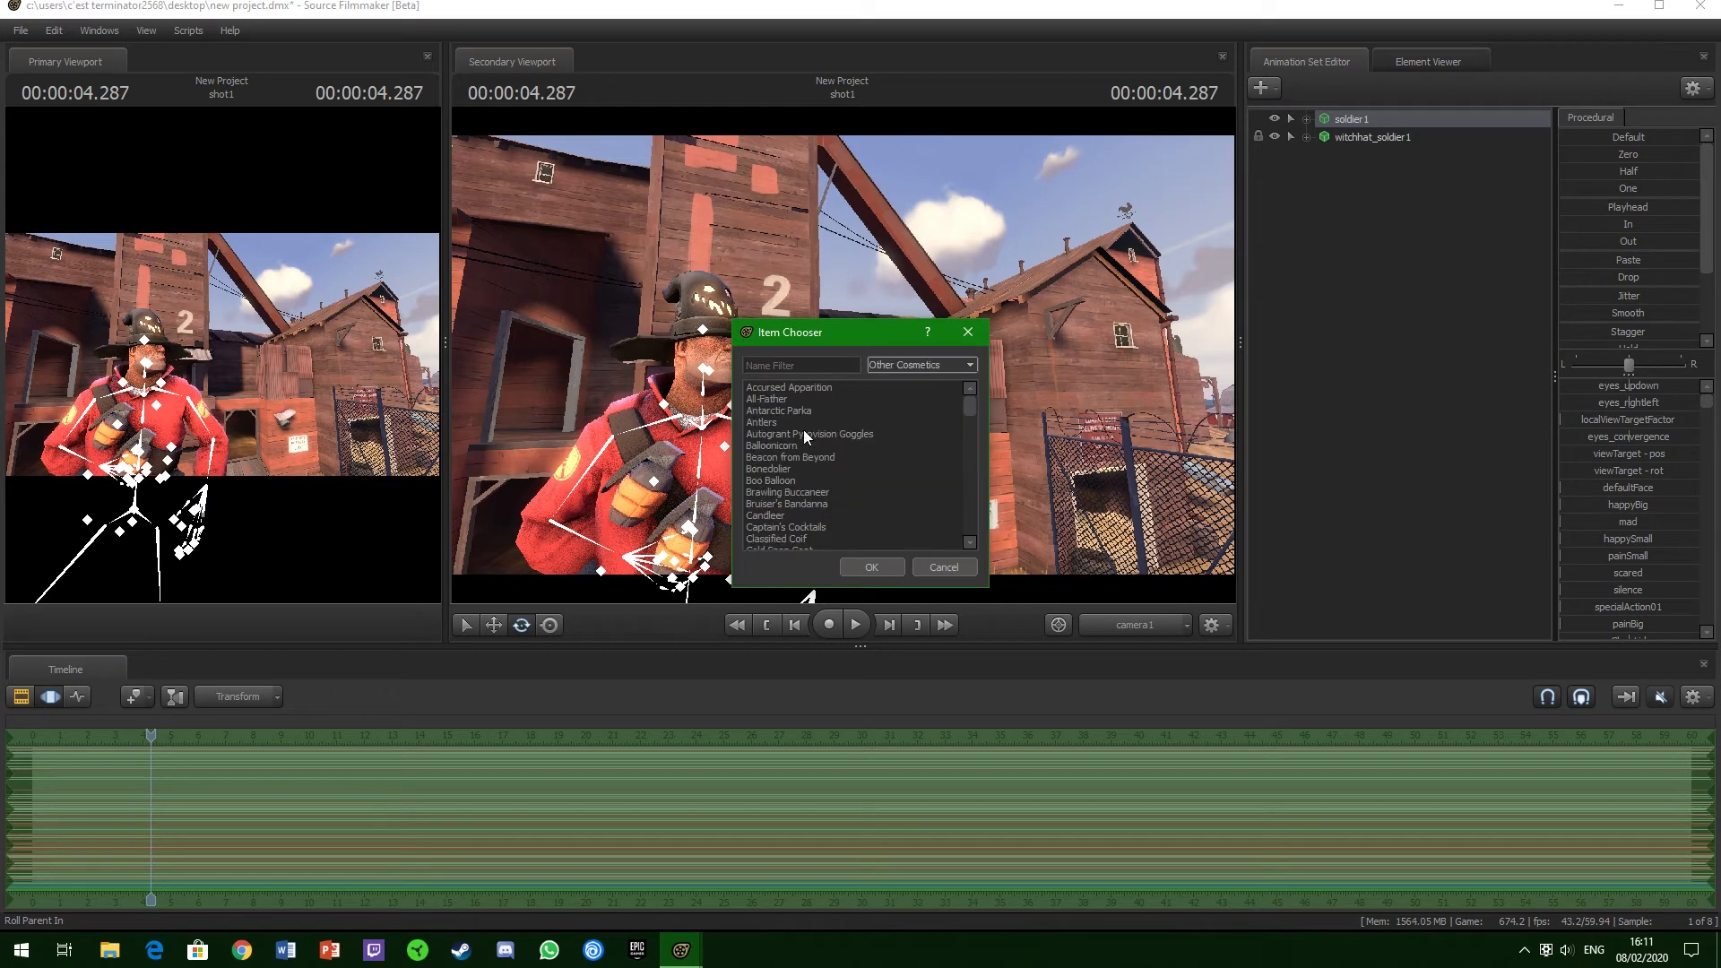
click(803, 423)
click(876, 561)
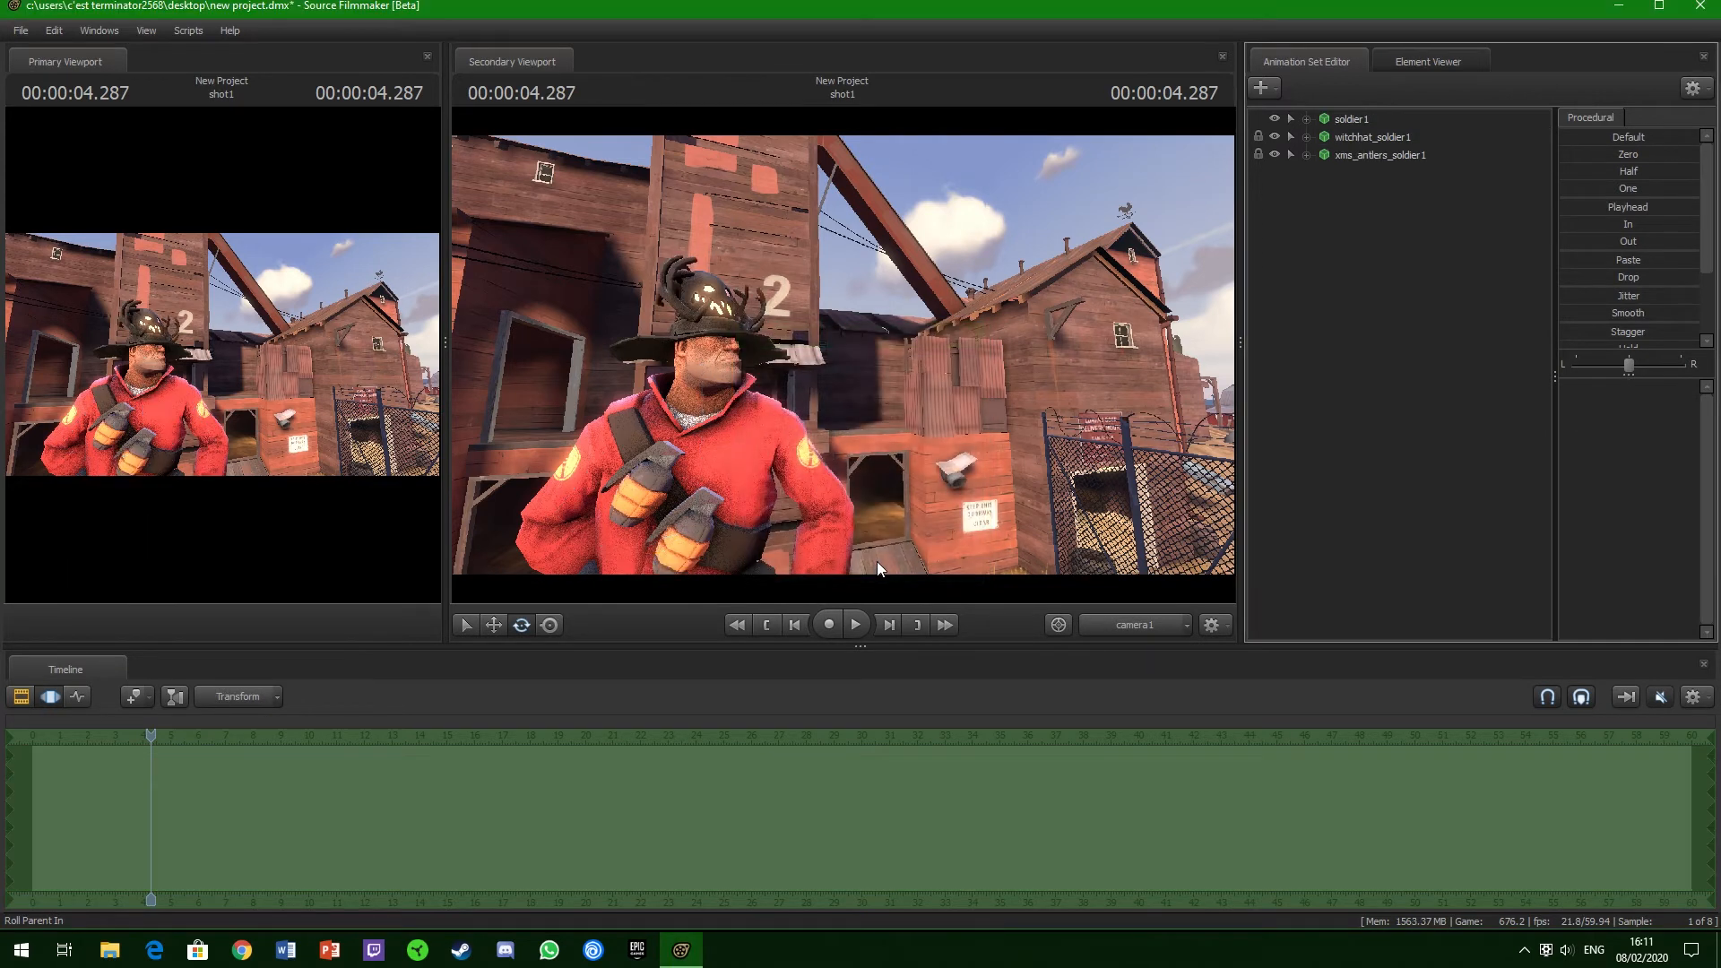
- Slightly adjust camera1's framing of the soldier, look through the work camera, and return to camera1
click(853, 389)
drag(853, 389, 855, 356)
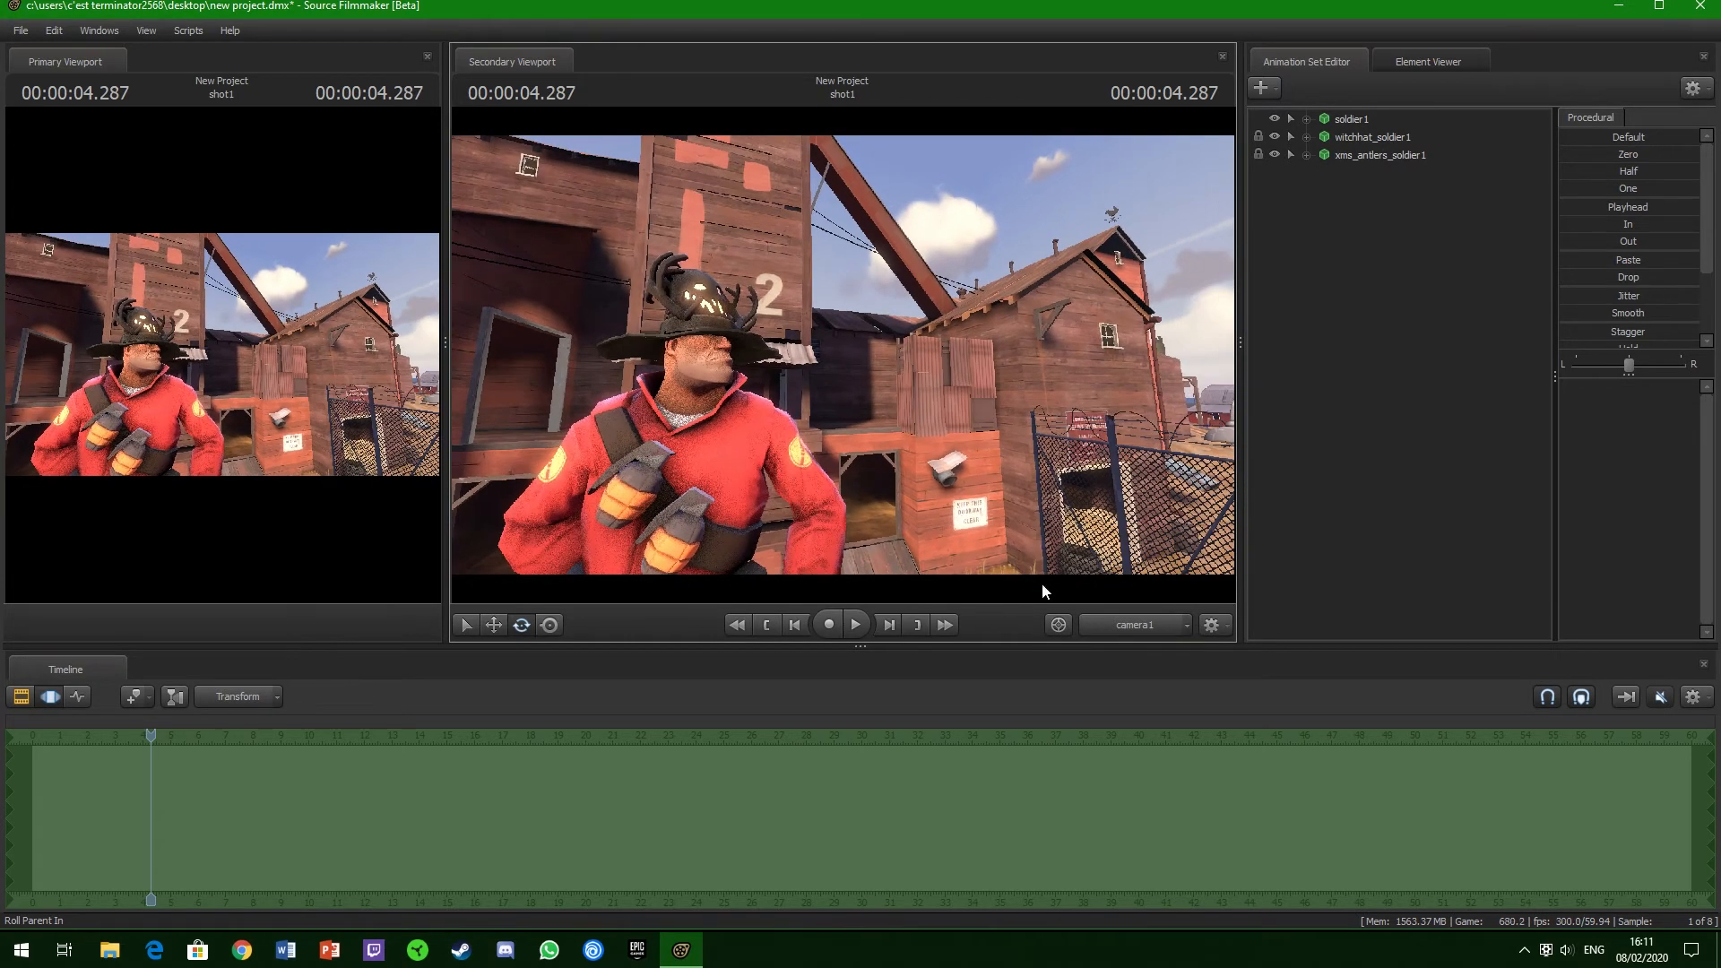
click(1095, 620)
drag(1038, 443, 972, 475)
mouse_move(842, 356)
mouse_down()
mouse_move(901, 372)
mouse_move(717, 354)
mouse_move(770, 368)
mouse_move(843, 353)
mouse_up()
click(1112, 623)
- Delete the xms_antlers_soldier1 animation set
right_click(1344, 117)
click(1300, 209)
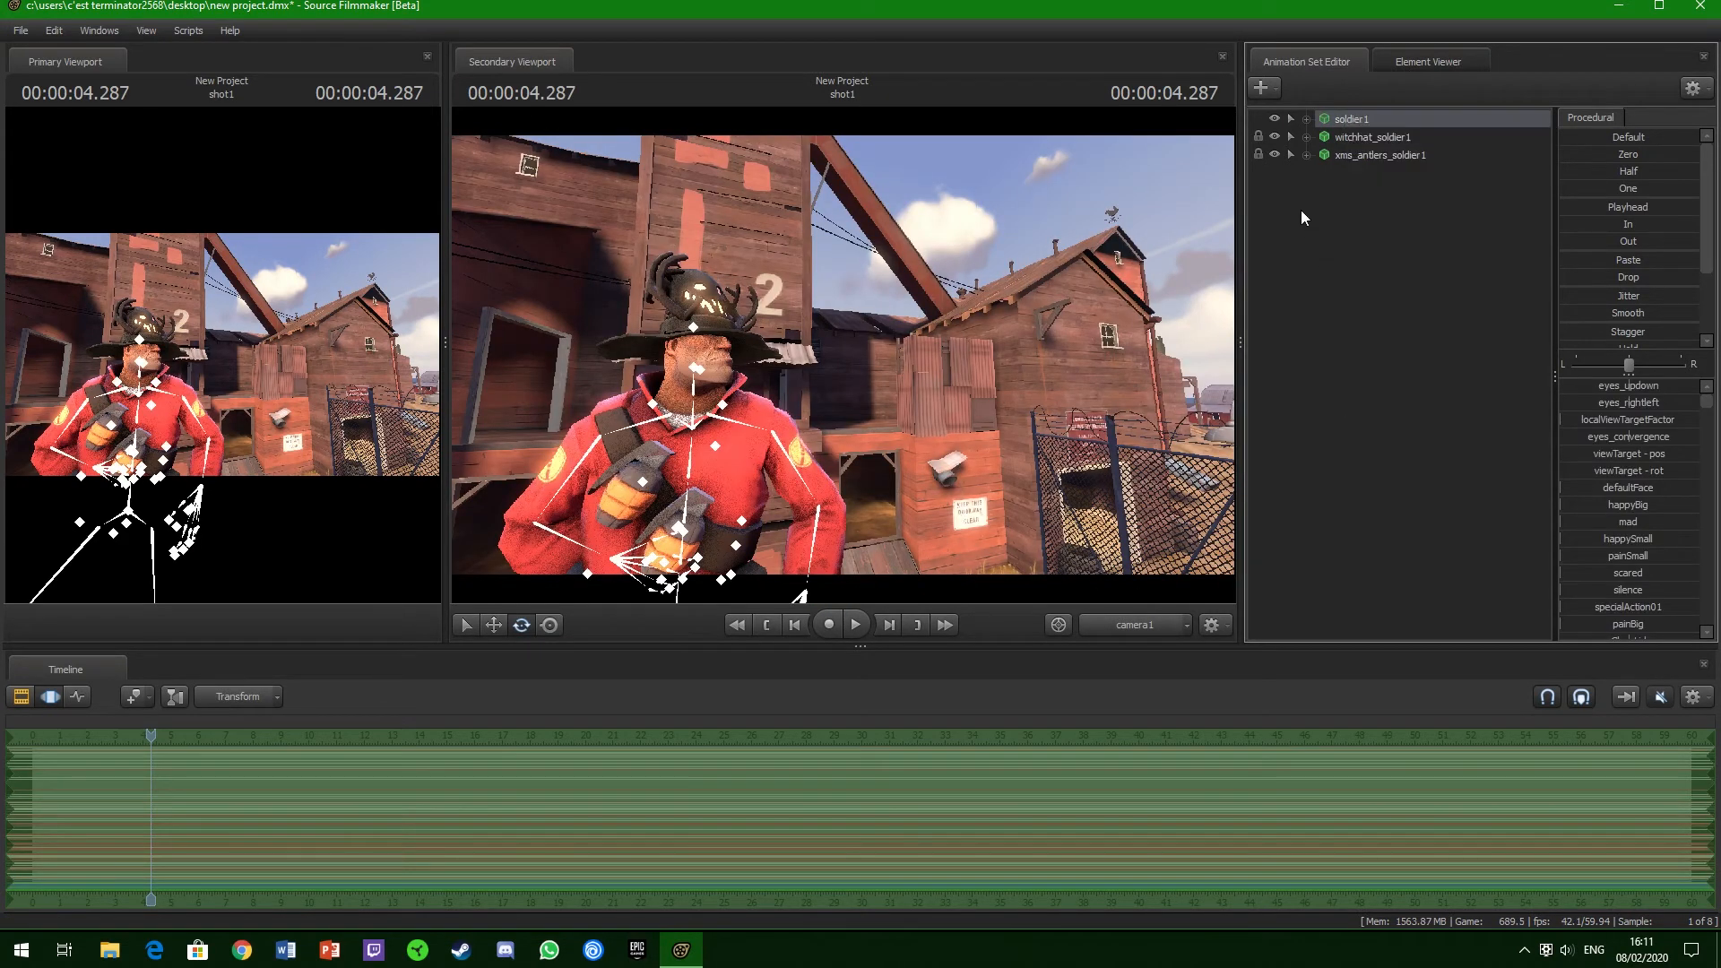
click(1351, 155)
right_click(1351, 155)
click(1404, 197)
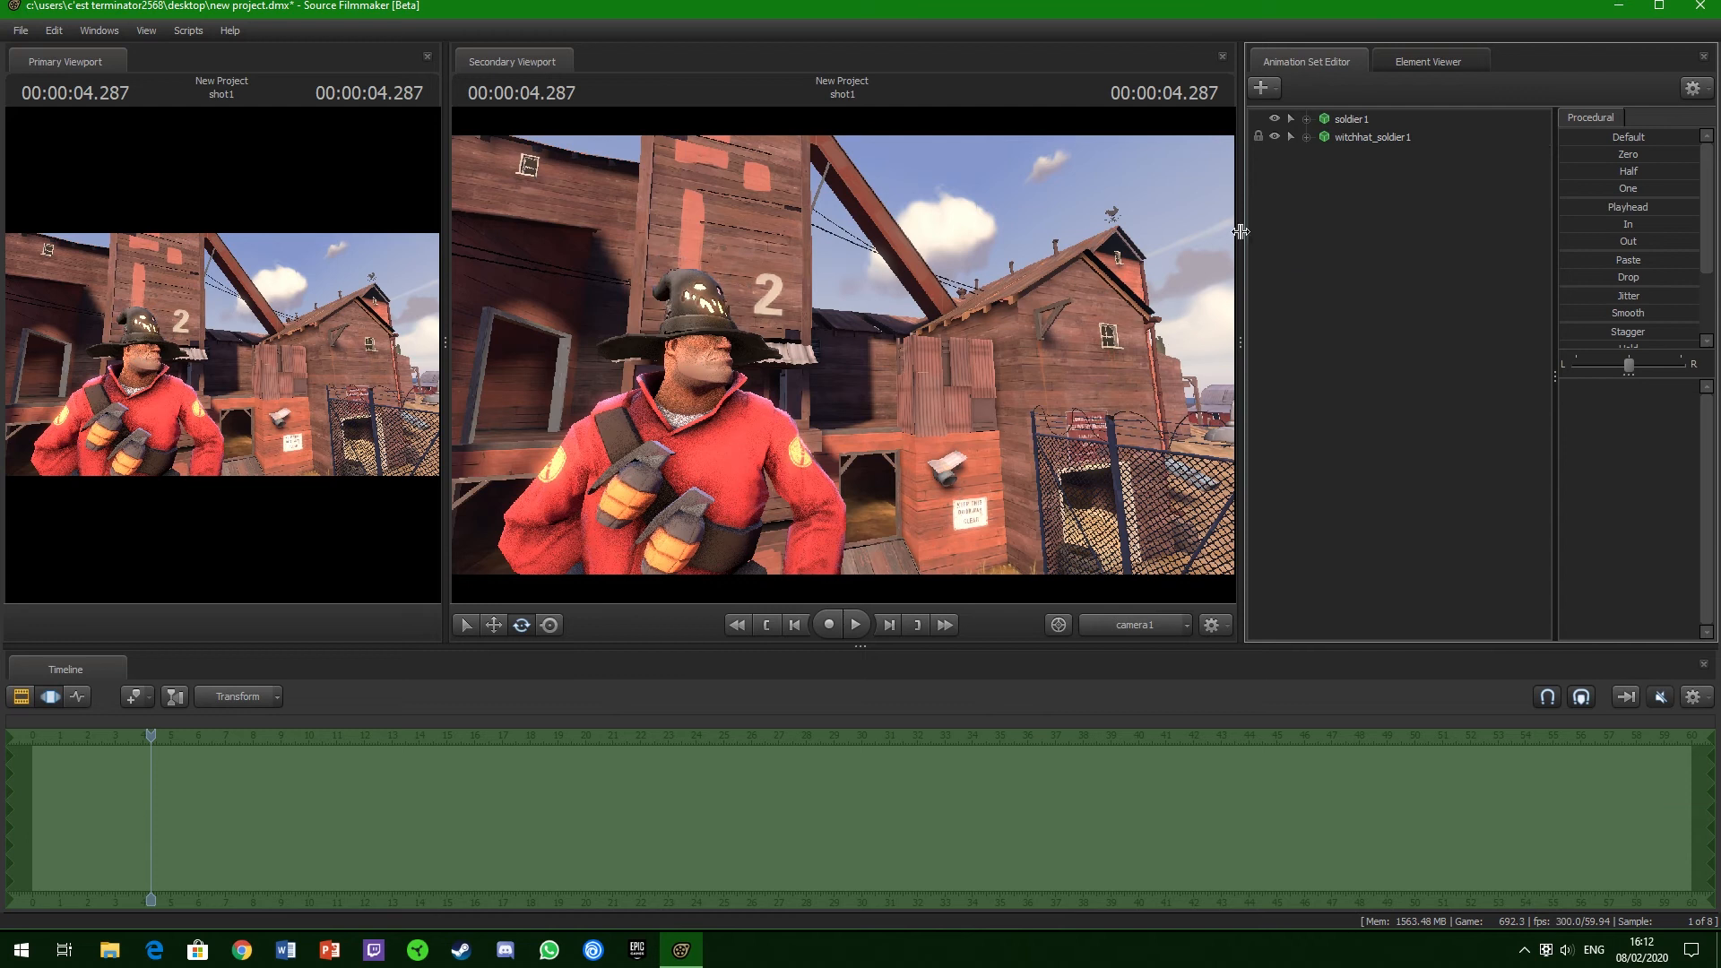
- Add the Professor Speks to soldier1 as a Team Fortress item from the Other Cosmetics category
right_click(1338, 123)
click(1419, 371)
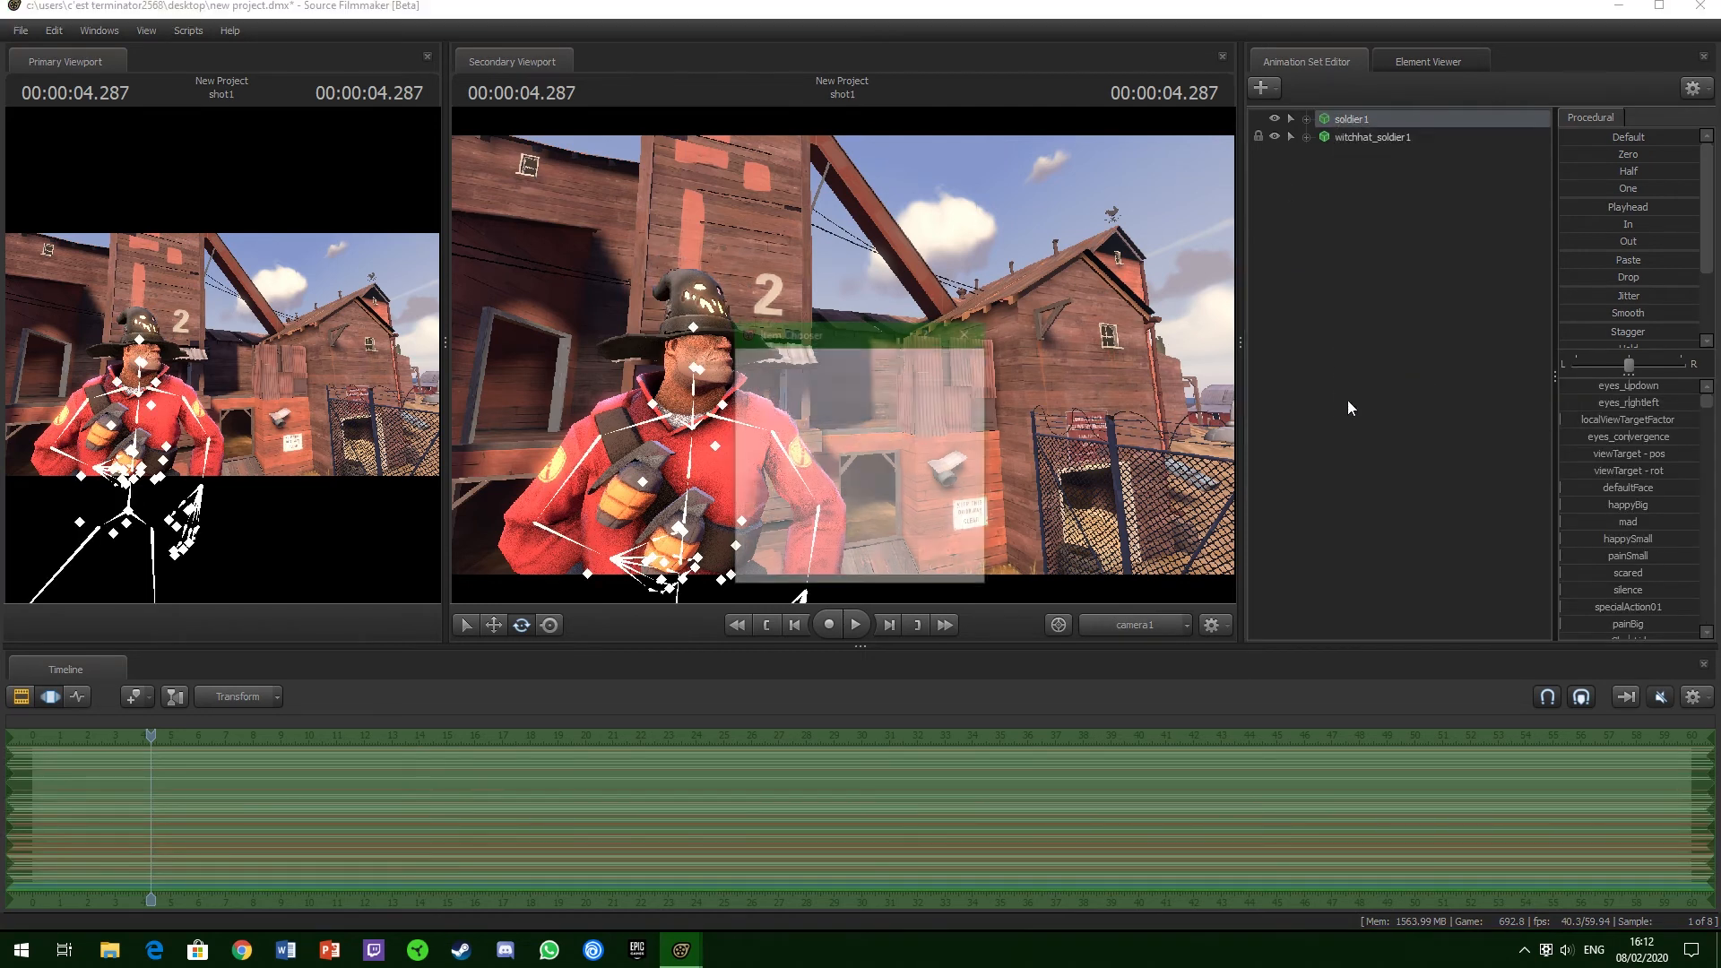
click(890, 368)
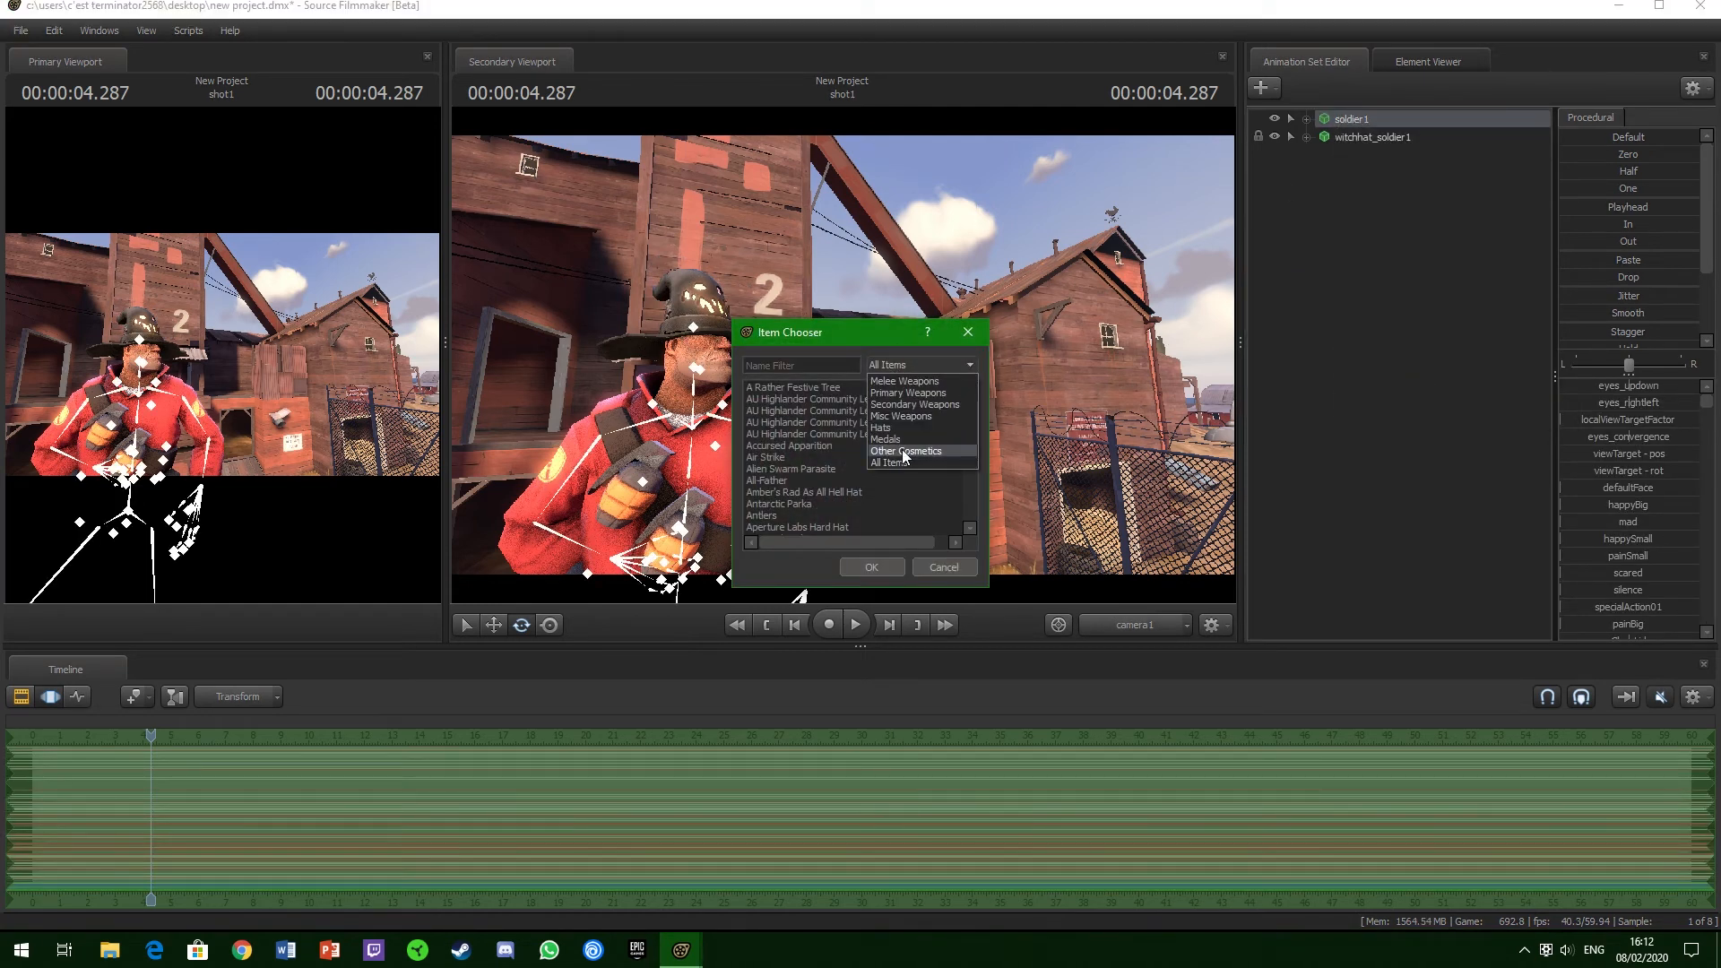
click(904, 450)
scroll(840, 513, down, 5)
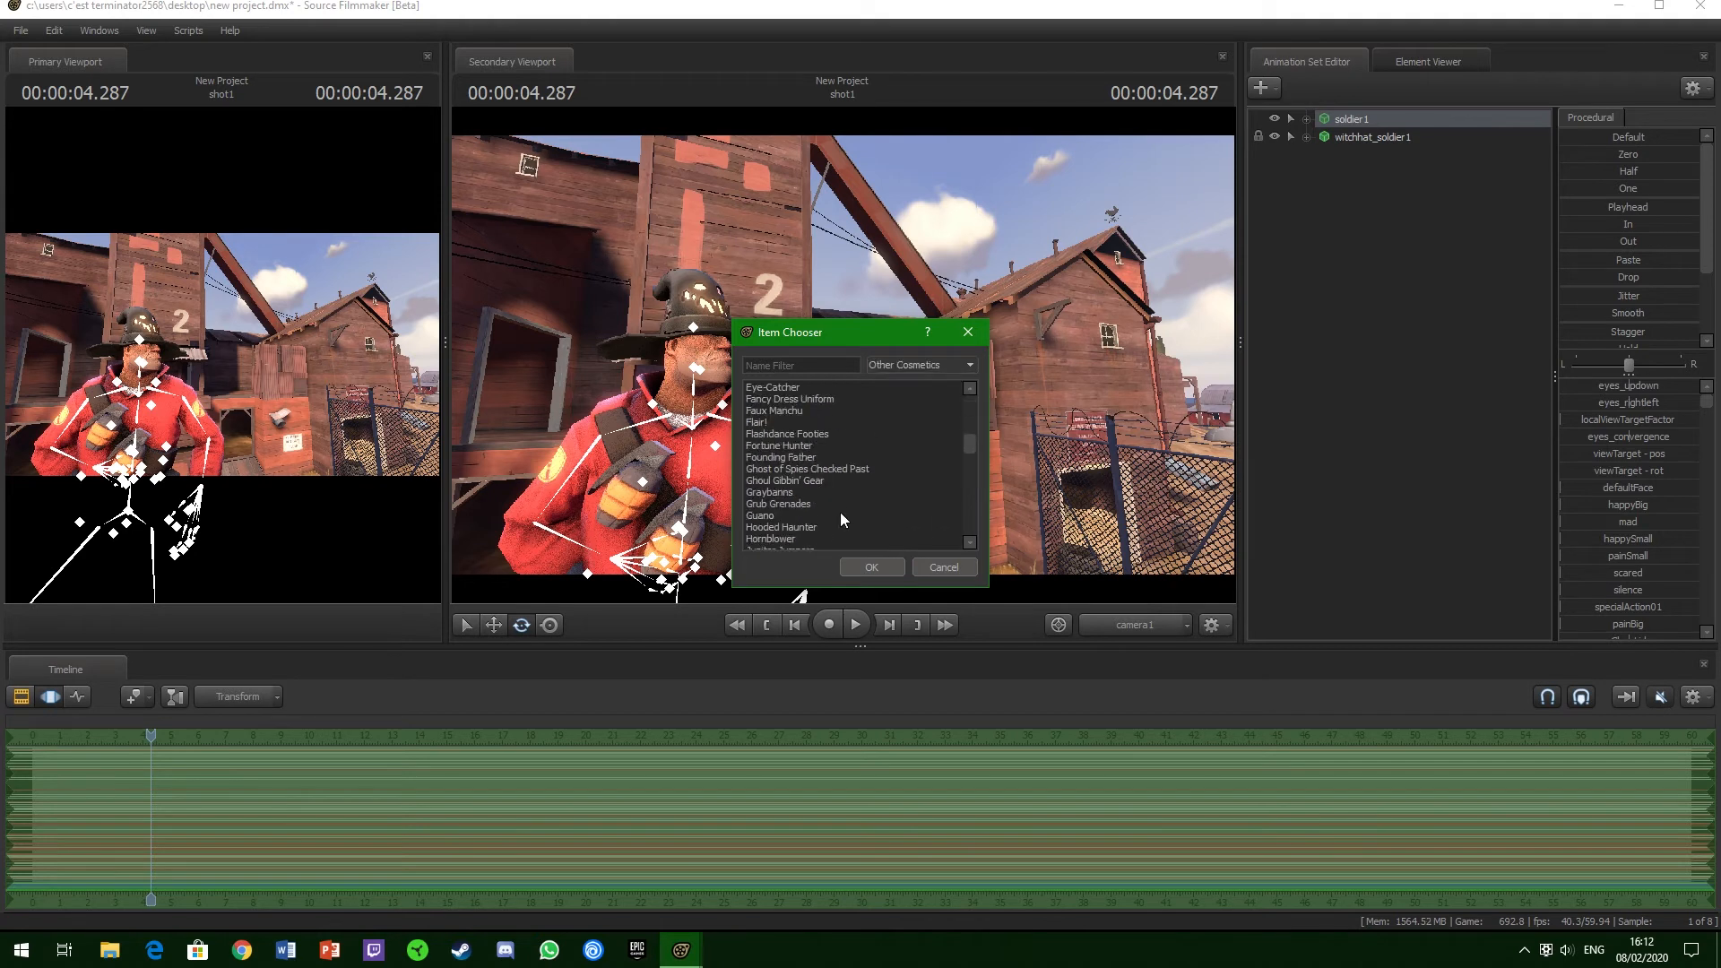
scroll(837, 513, down, 2)
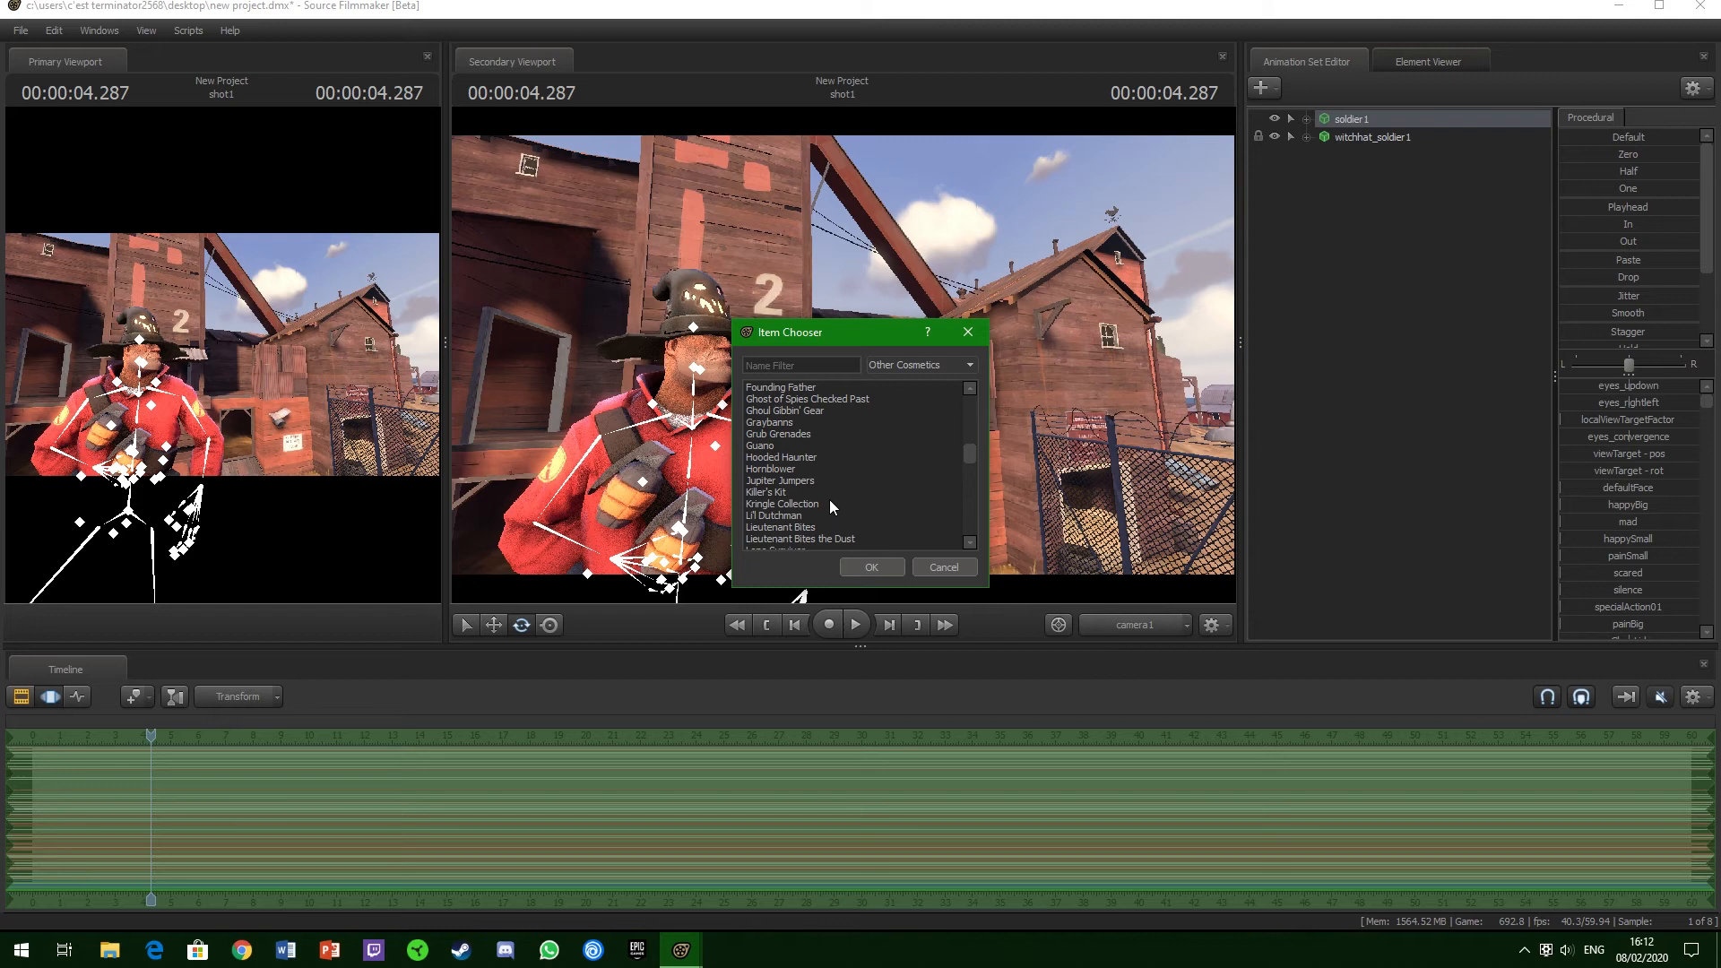
scroll(835, 504, down, 1)
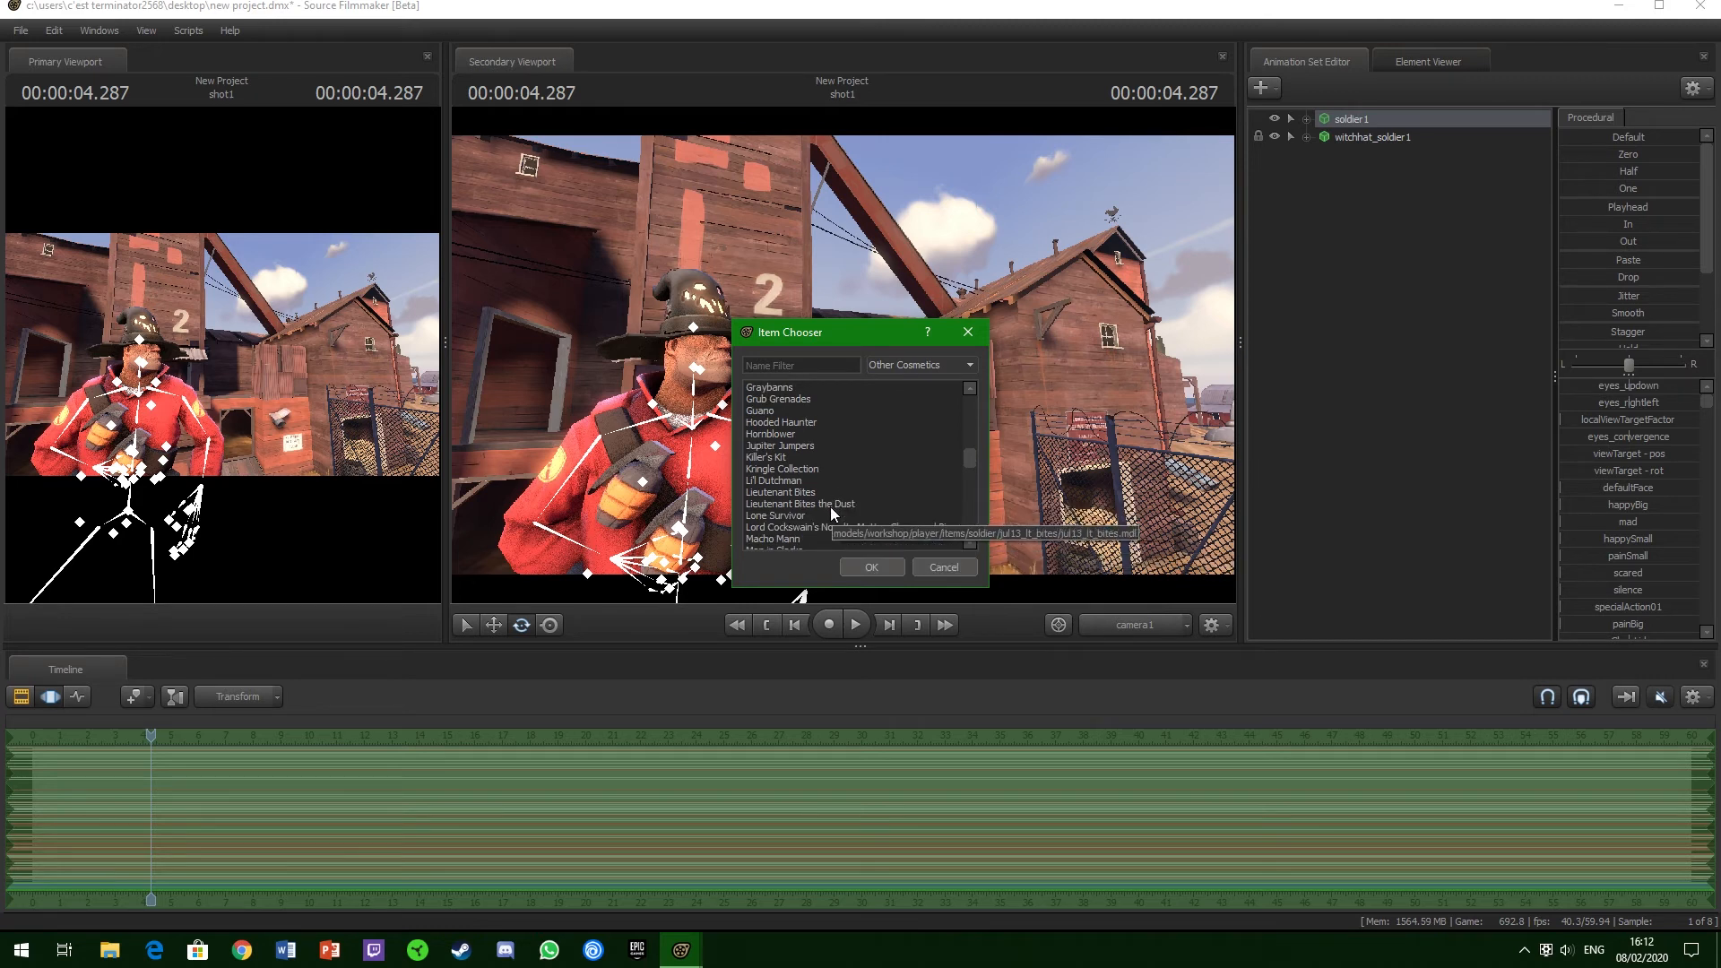
scroll(846, 515, down, 3)
scroll(872, 525, down, 1)
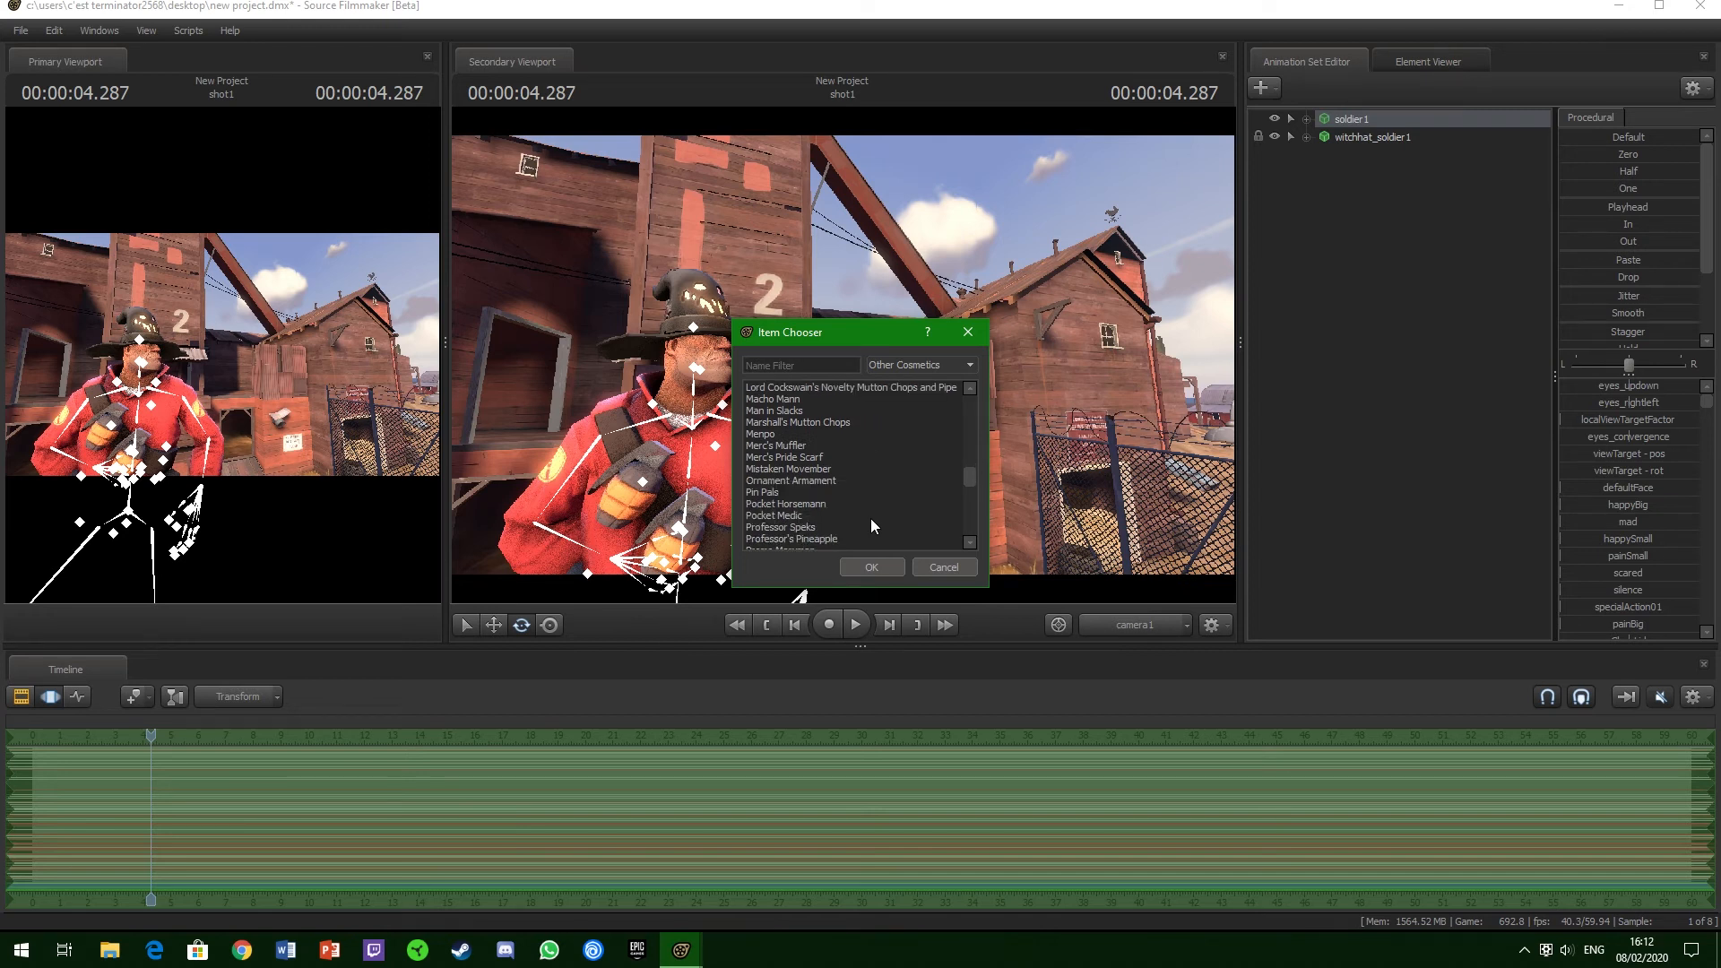
scroll(869, 518, down, 1)
click(807, 492)
click(855, 567)
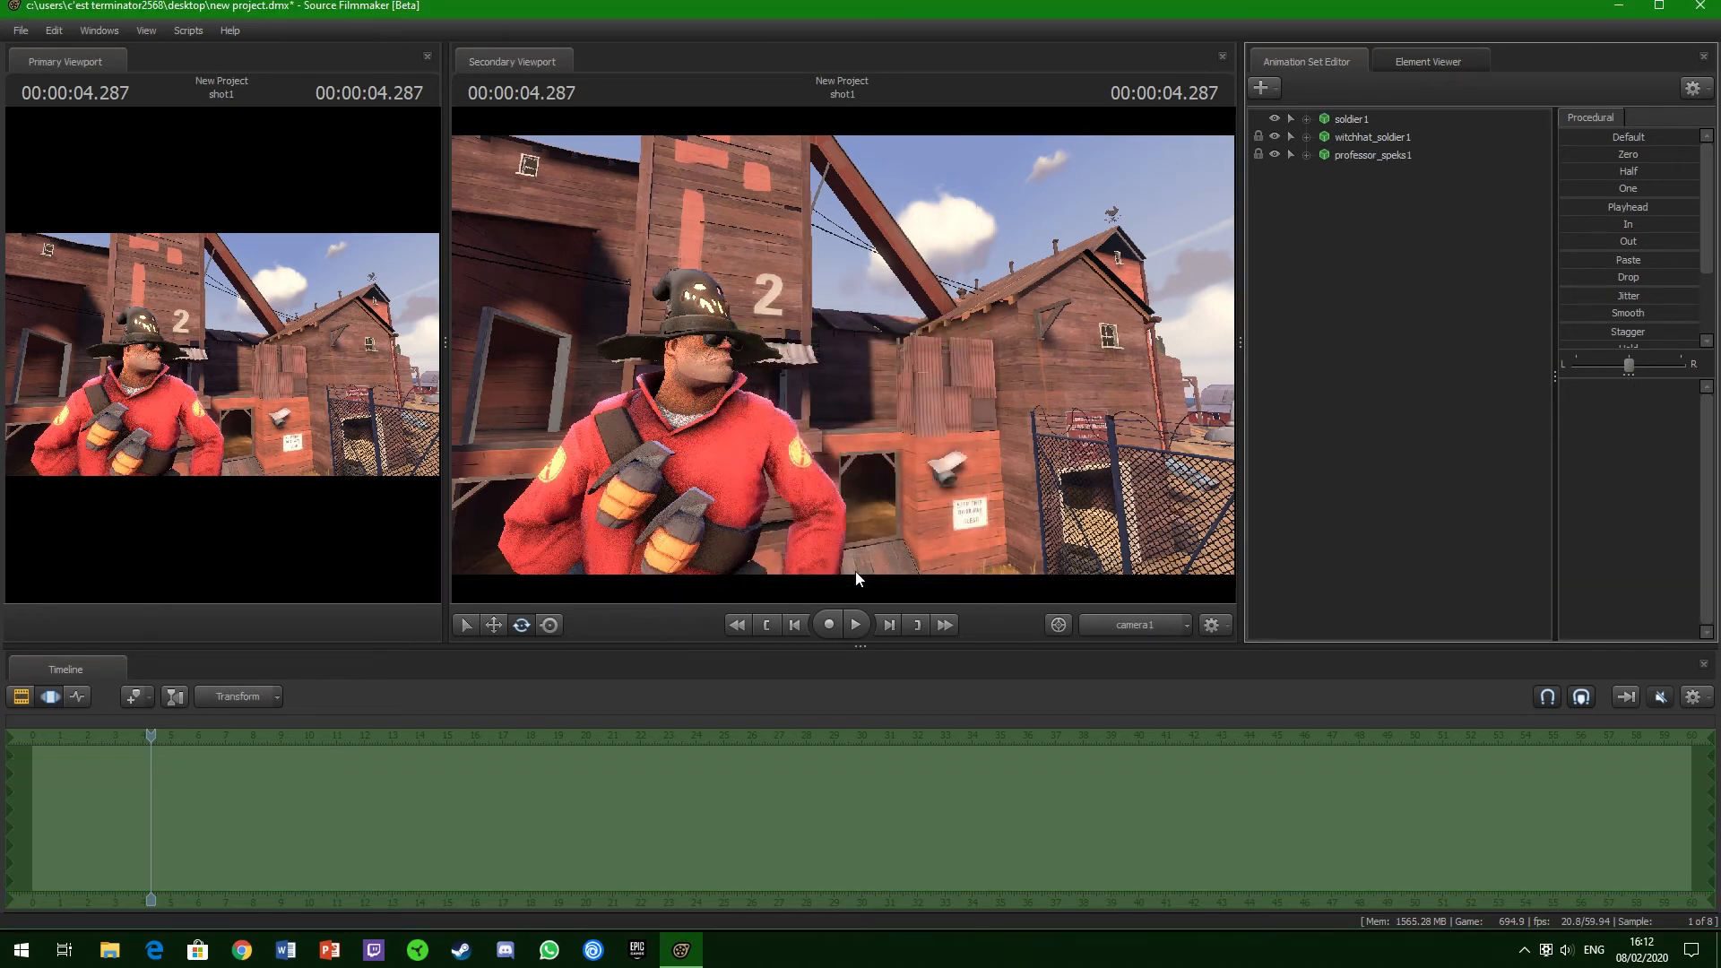
click(1278, 90)
click(1351, 143)
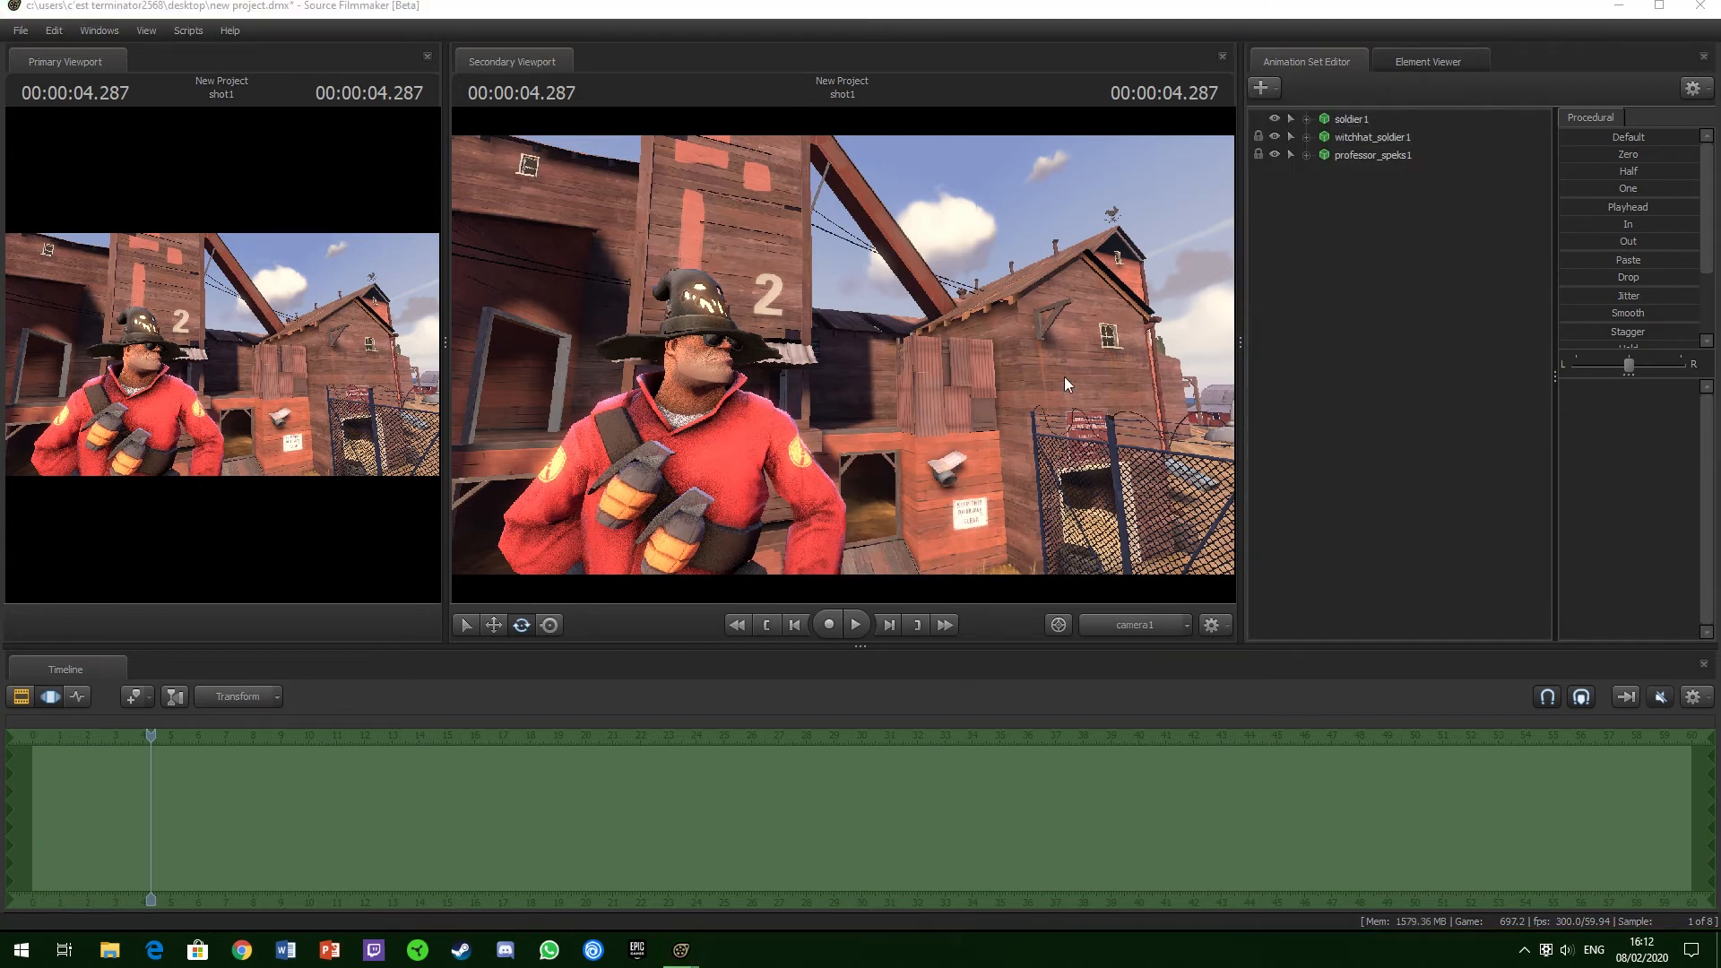
click(1371, 700)
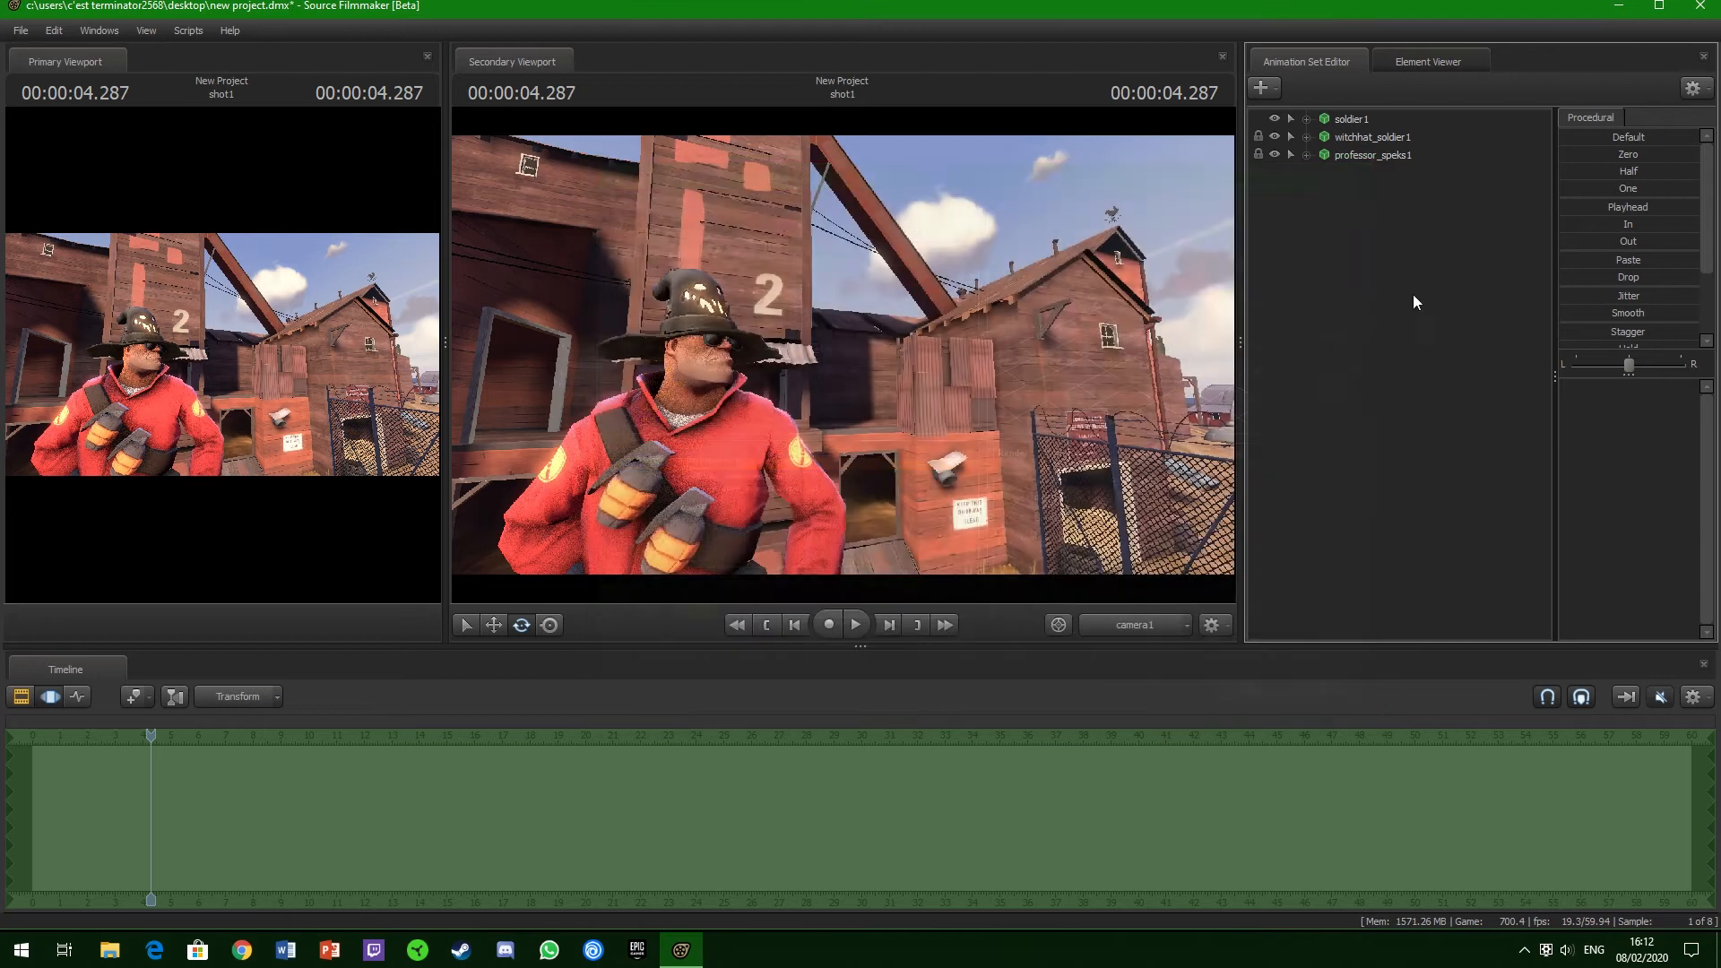
- Add the Tux to soldier1 as a Team Fortress item from the Other Cosmetics category
right_click(1358, 120)
click(1425, 370)
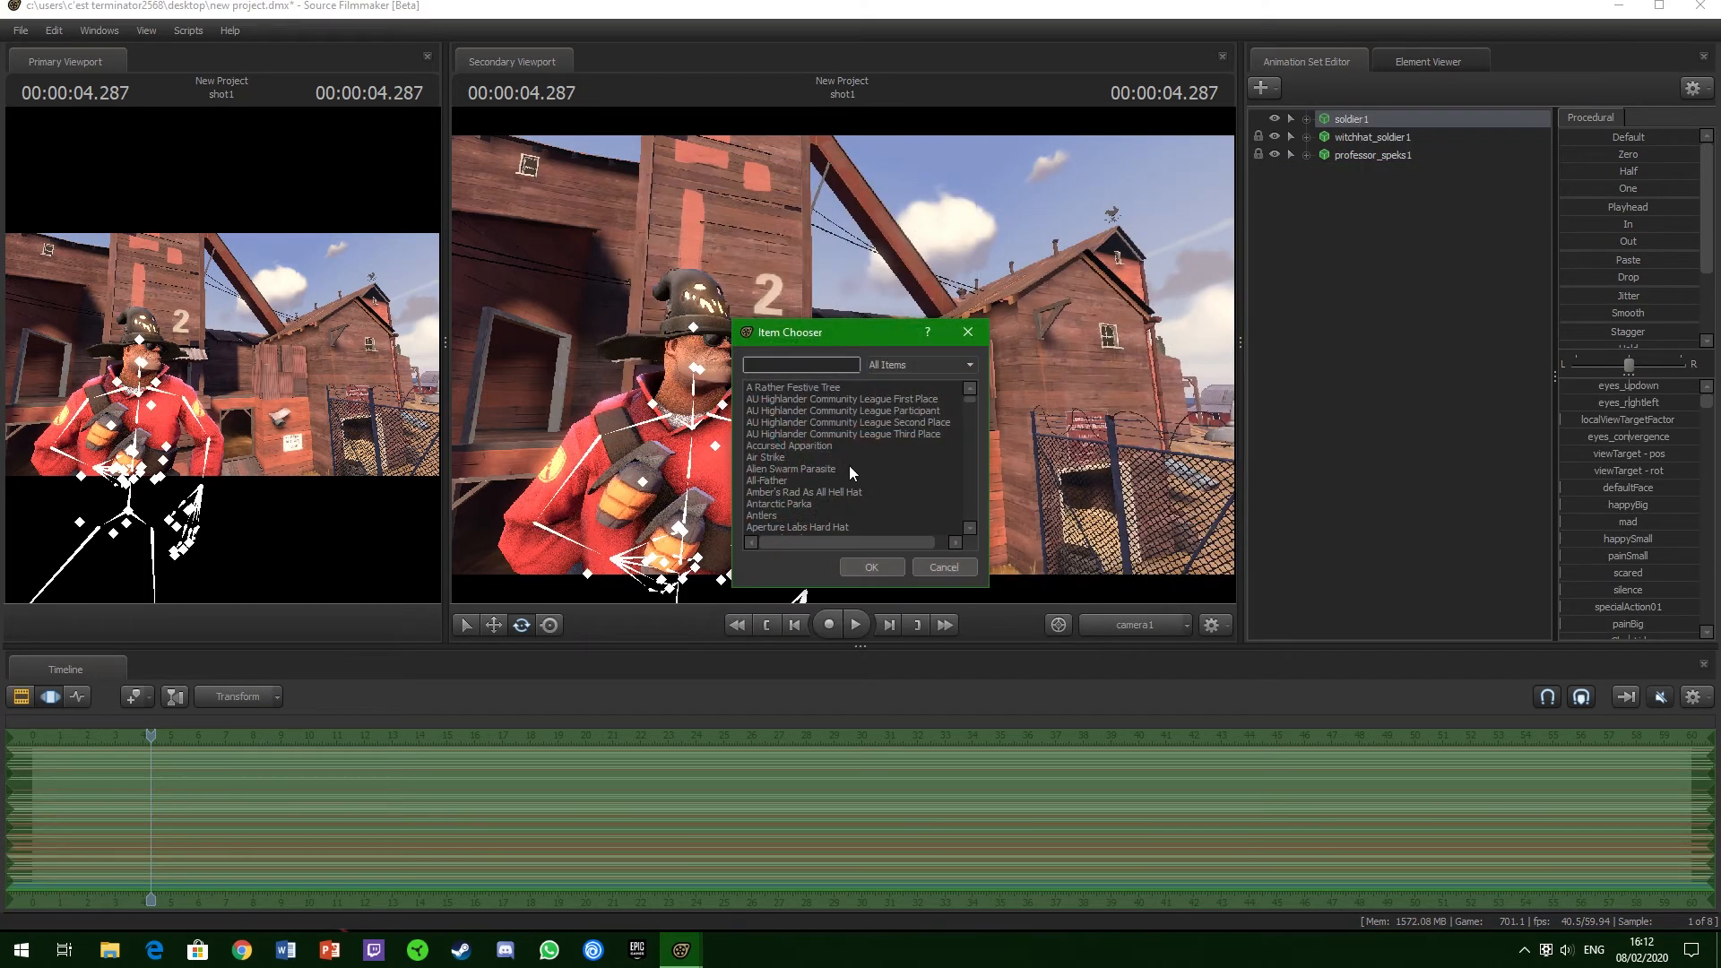
click(896, 364)
click(912, 454)
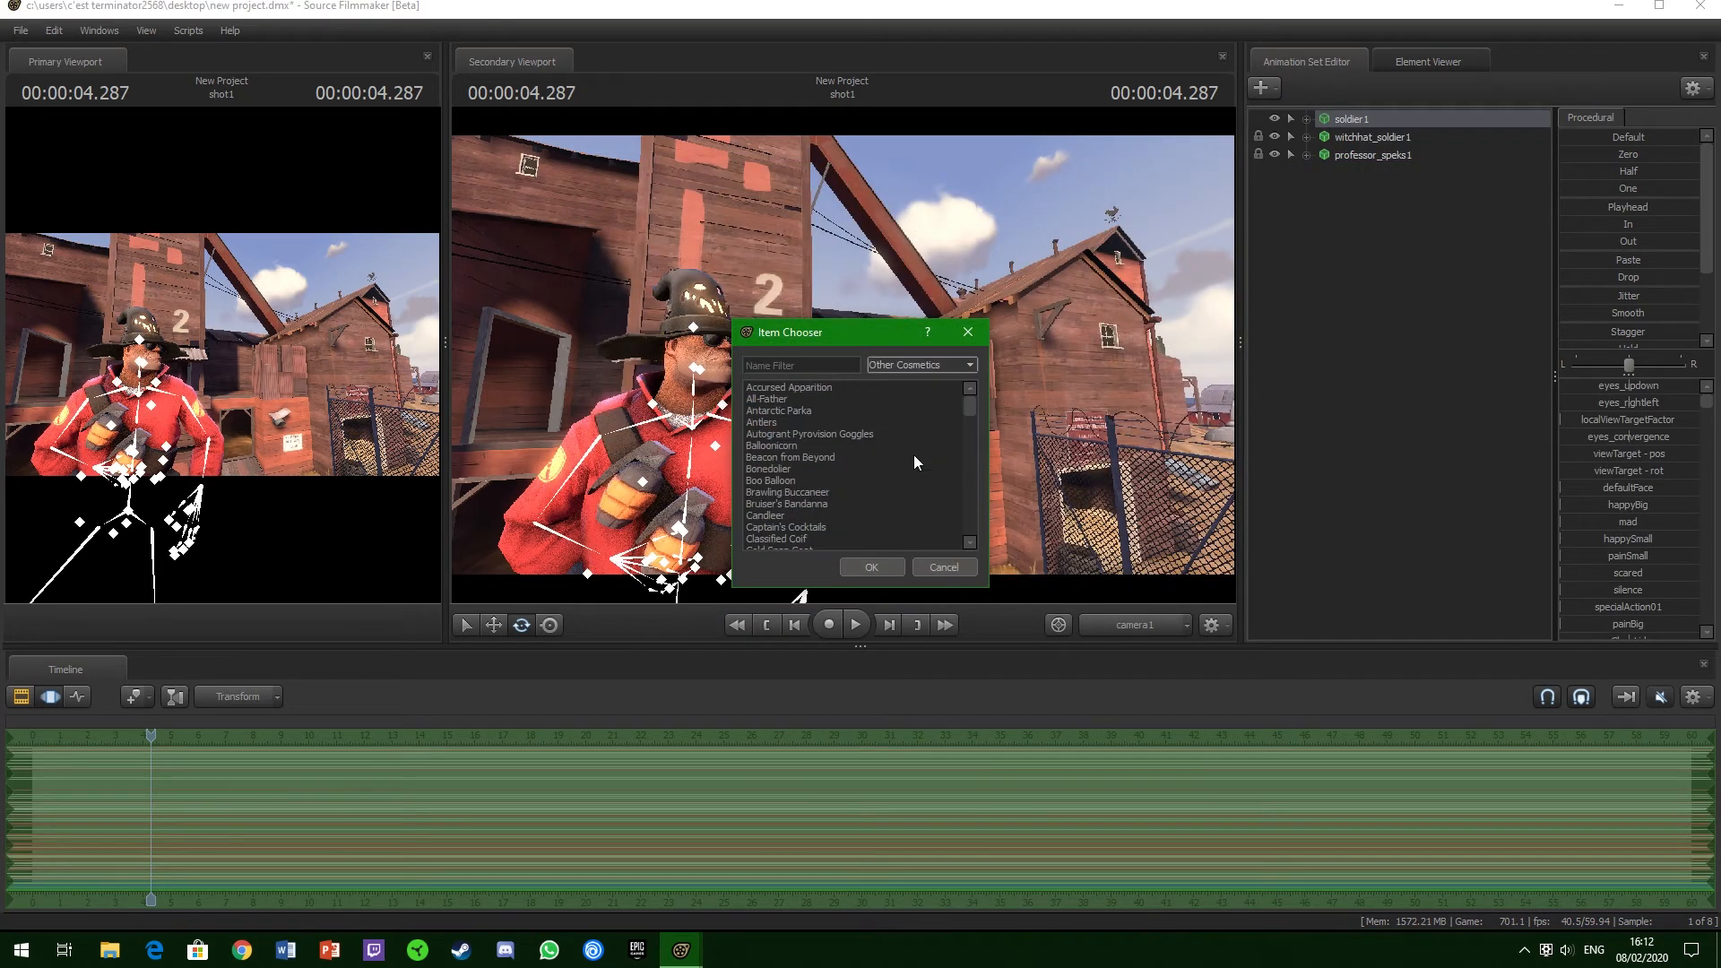
scroll(826, 476, down, 15)
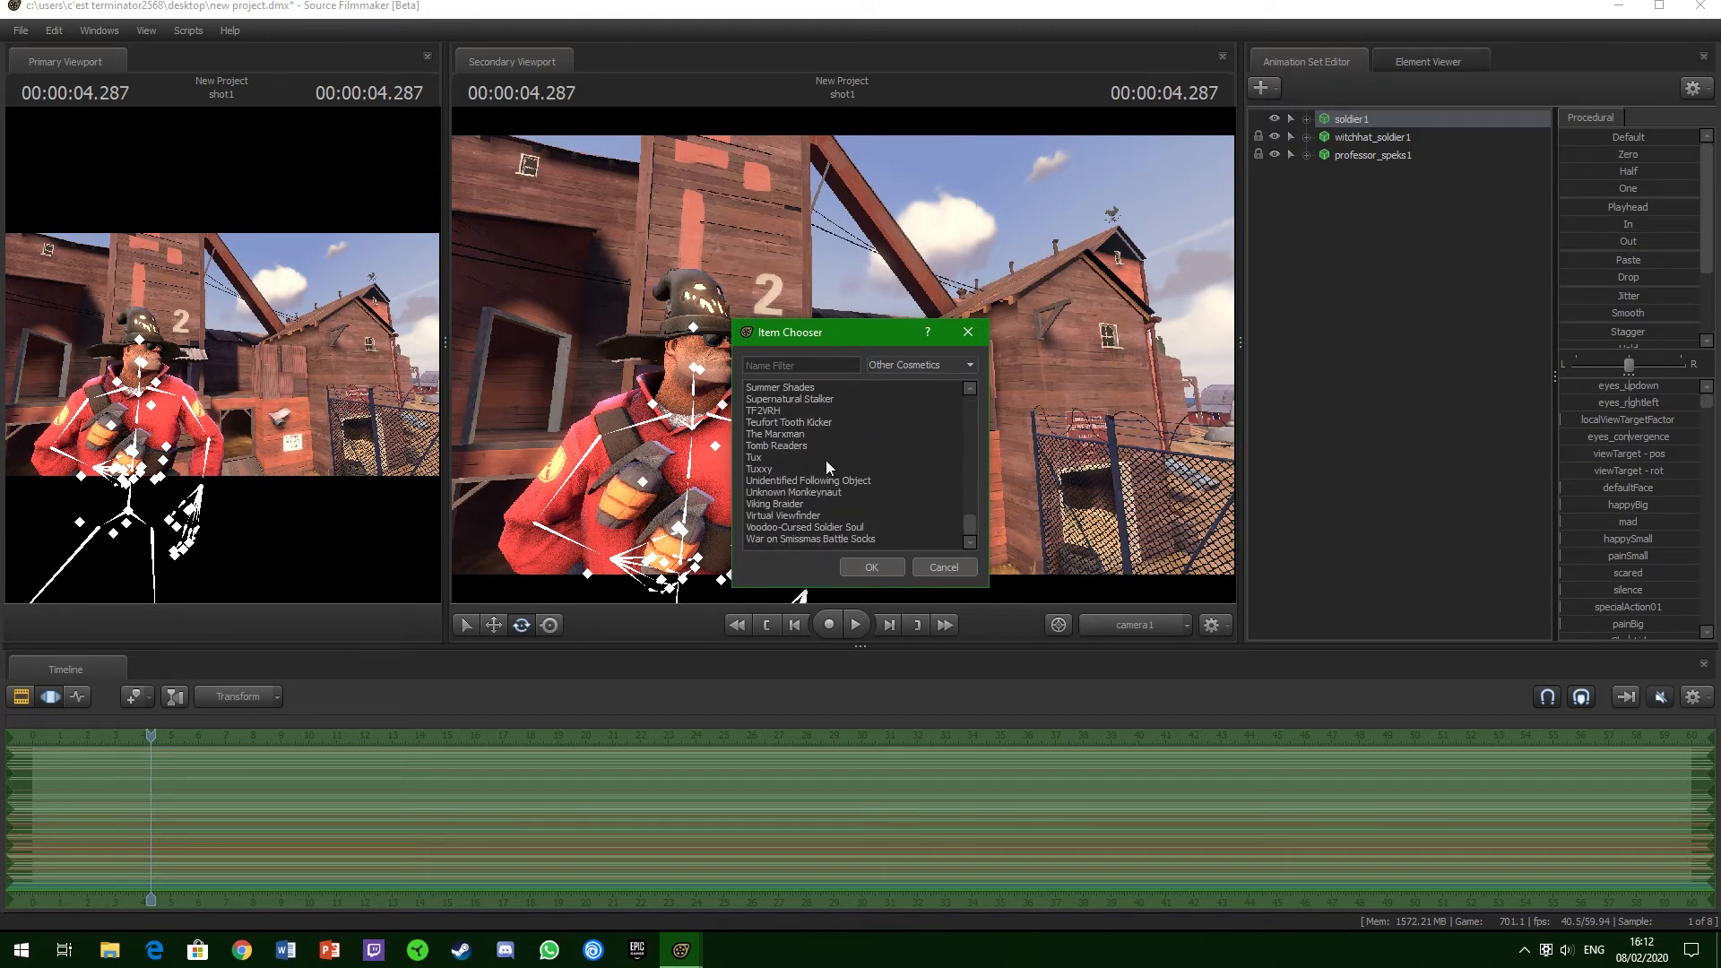
click(754, 457)
click(891, 567)
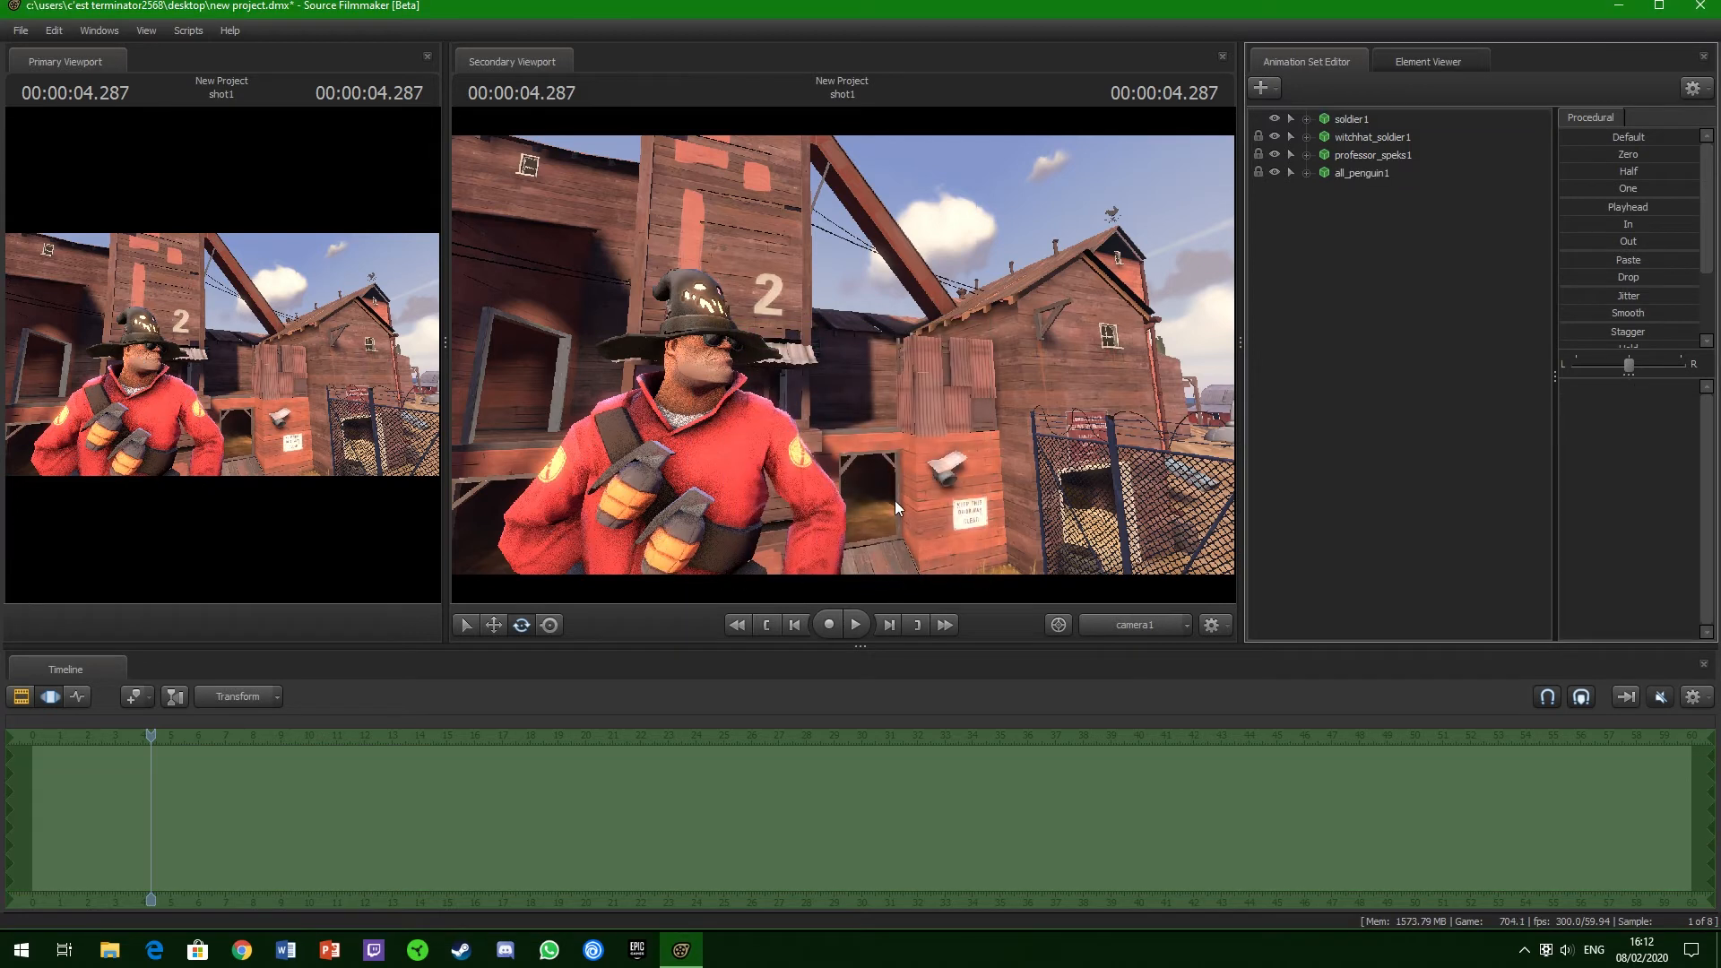
- Inspect the penguin on the soldier through the work camera, delete the all_penguin1 animation set, and return to camera1
click(1116, 623)
drag(1030, 484, 865, 448)
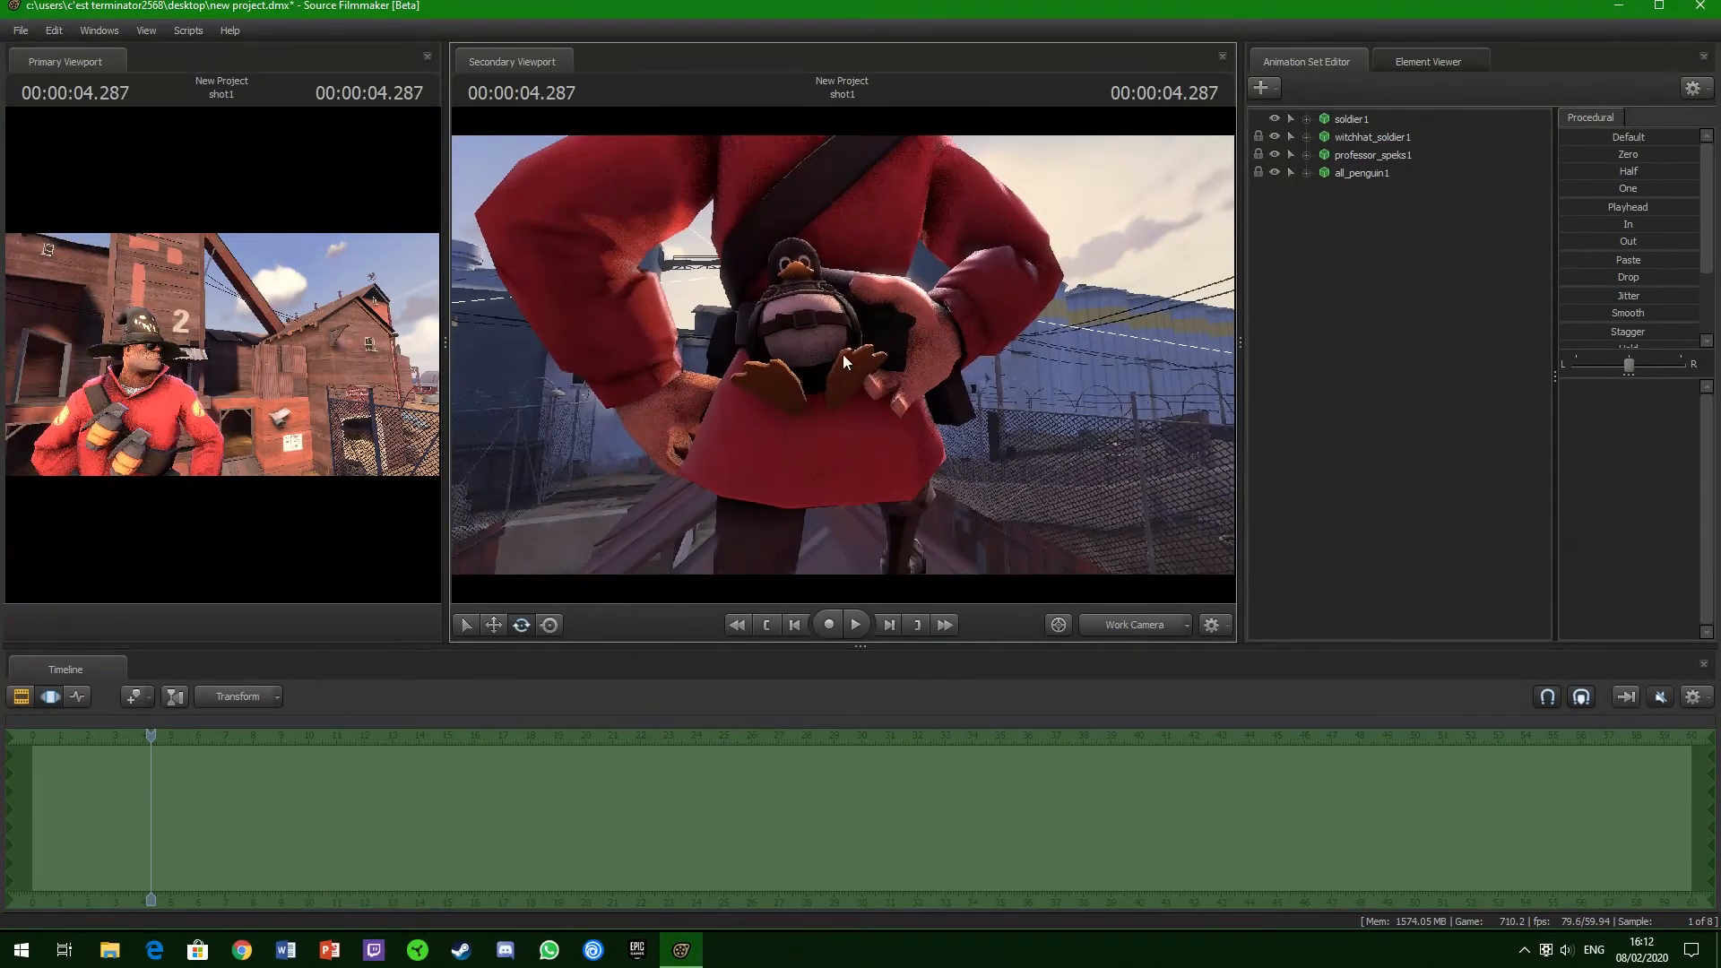
right_click(1366, 174)
click(1393, 220)
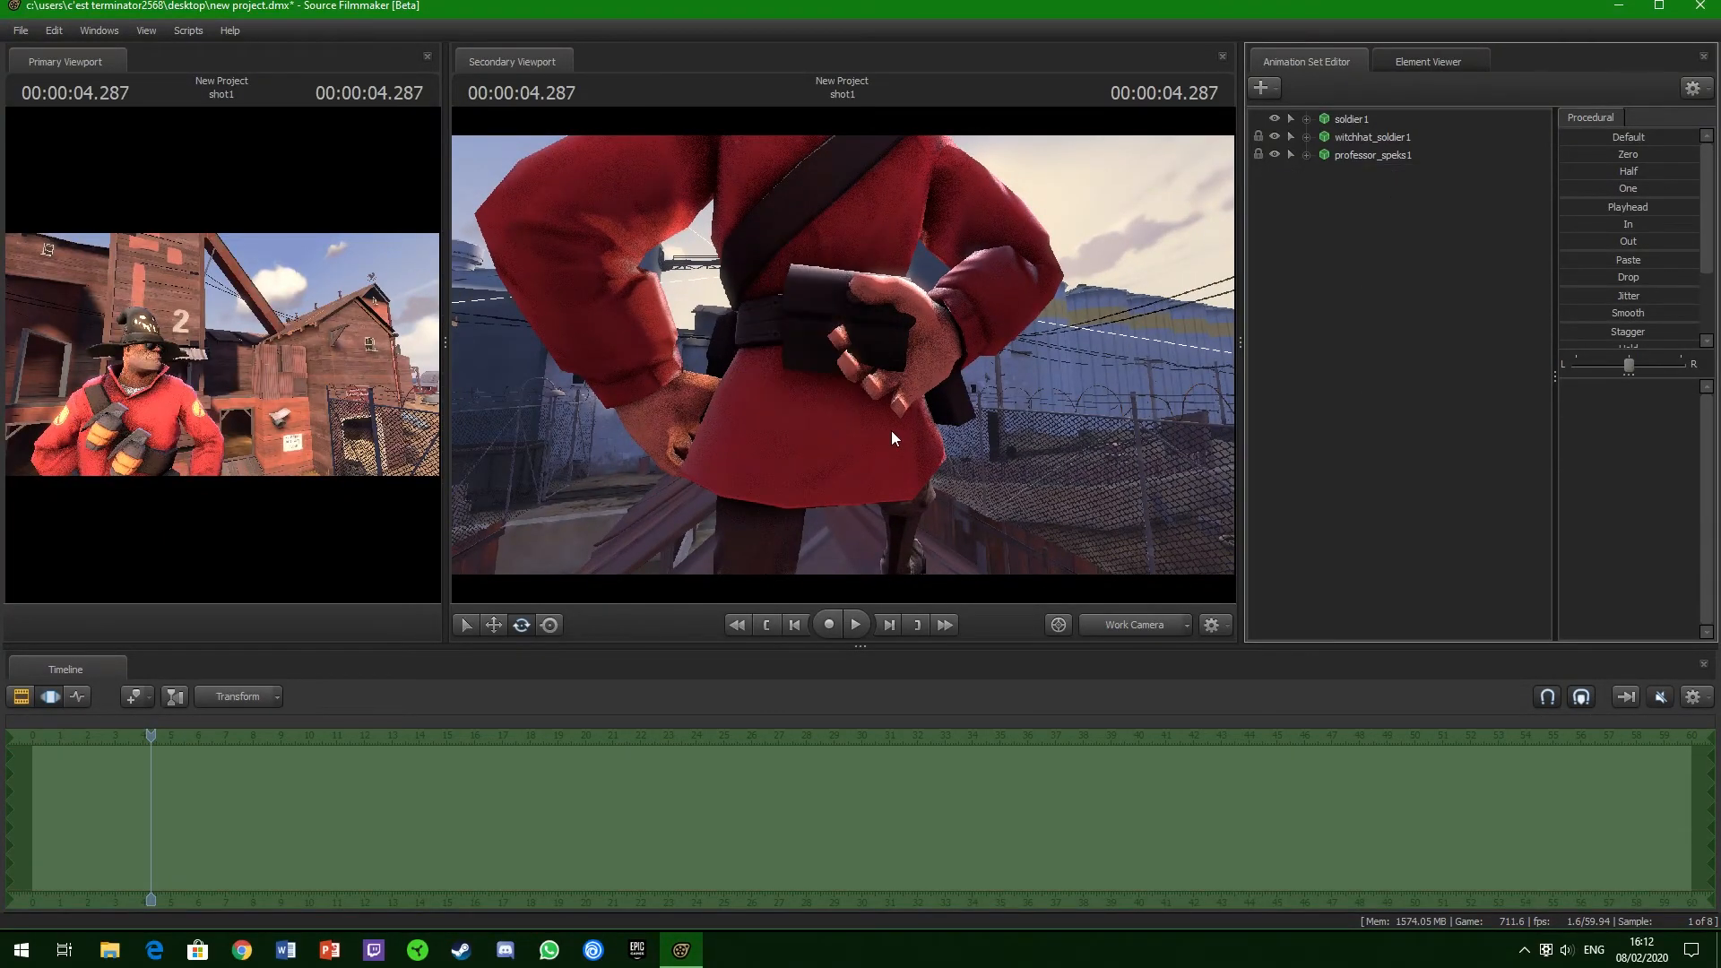
click(1108, 627)
- Add the Merc's Pride Scarf to soldier1 as a Team Fortress item from the Other Cosmetics category
right_click(1353, 118)
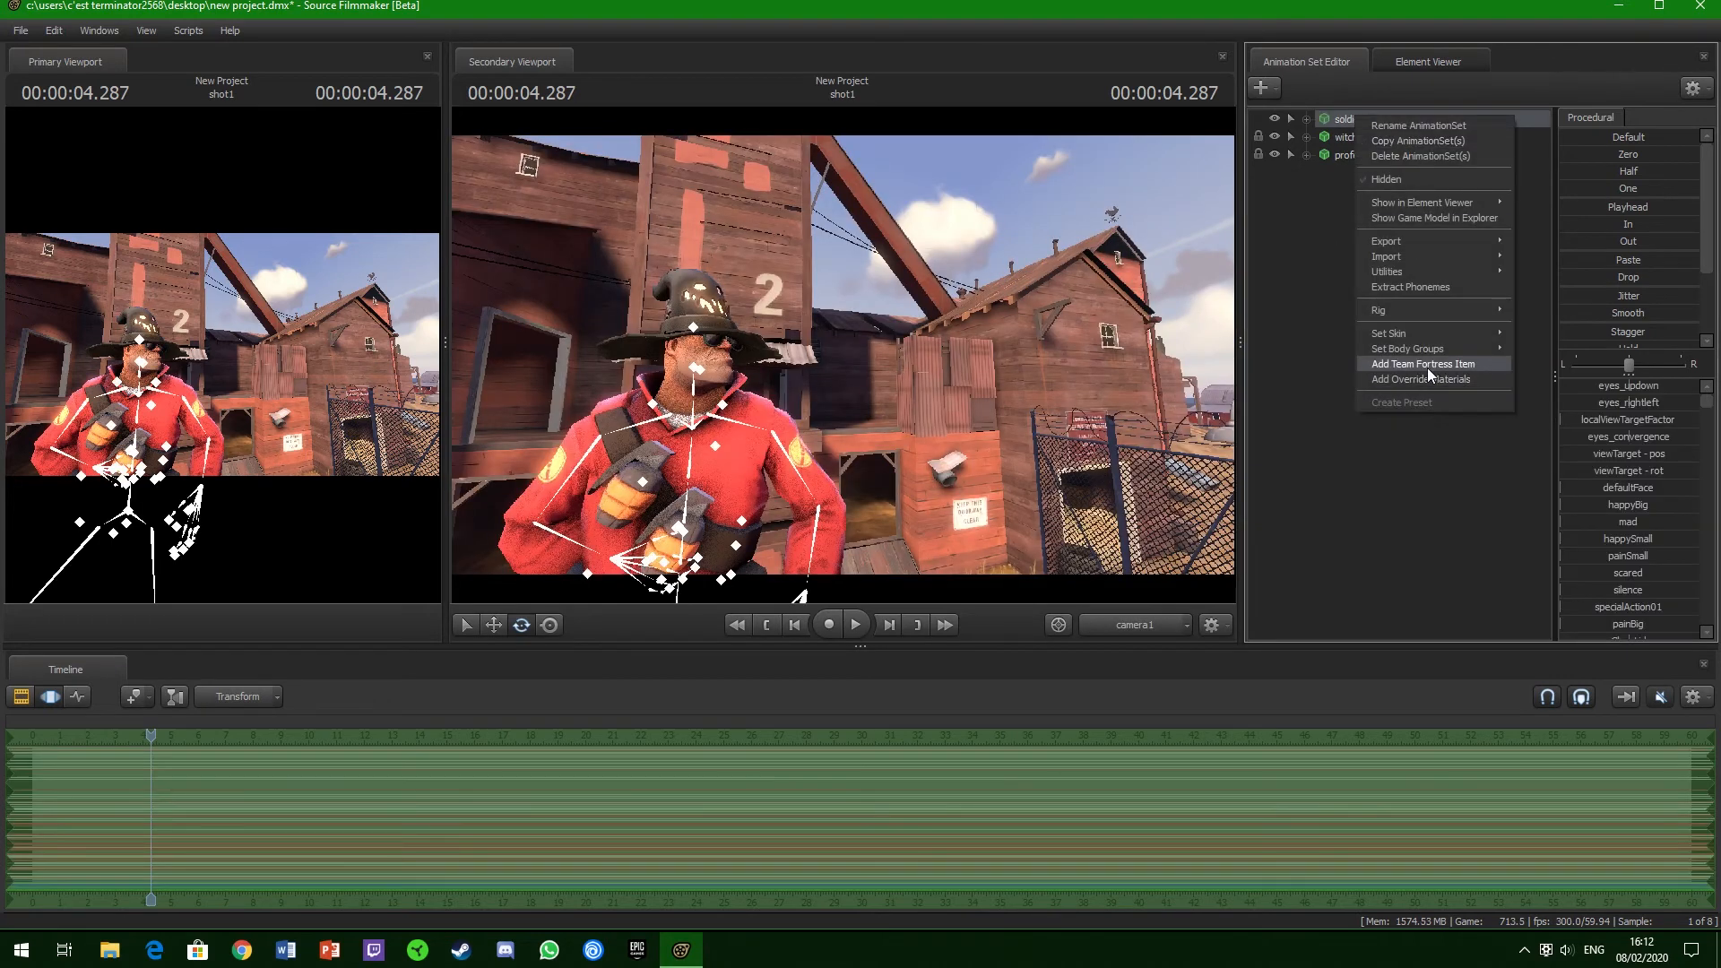
click(1427, 366)
click(876, 365)
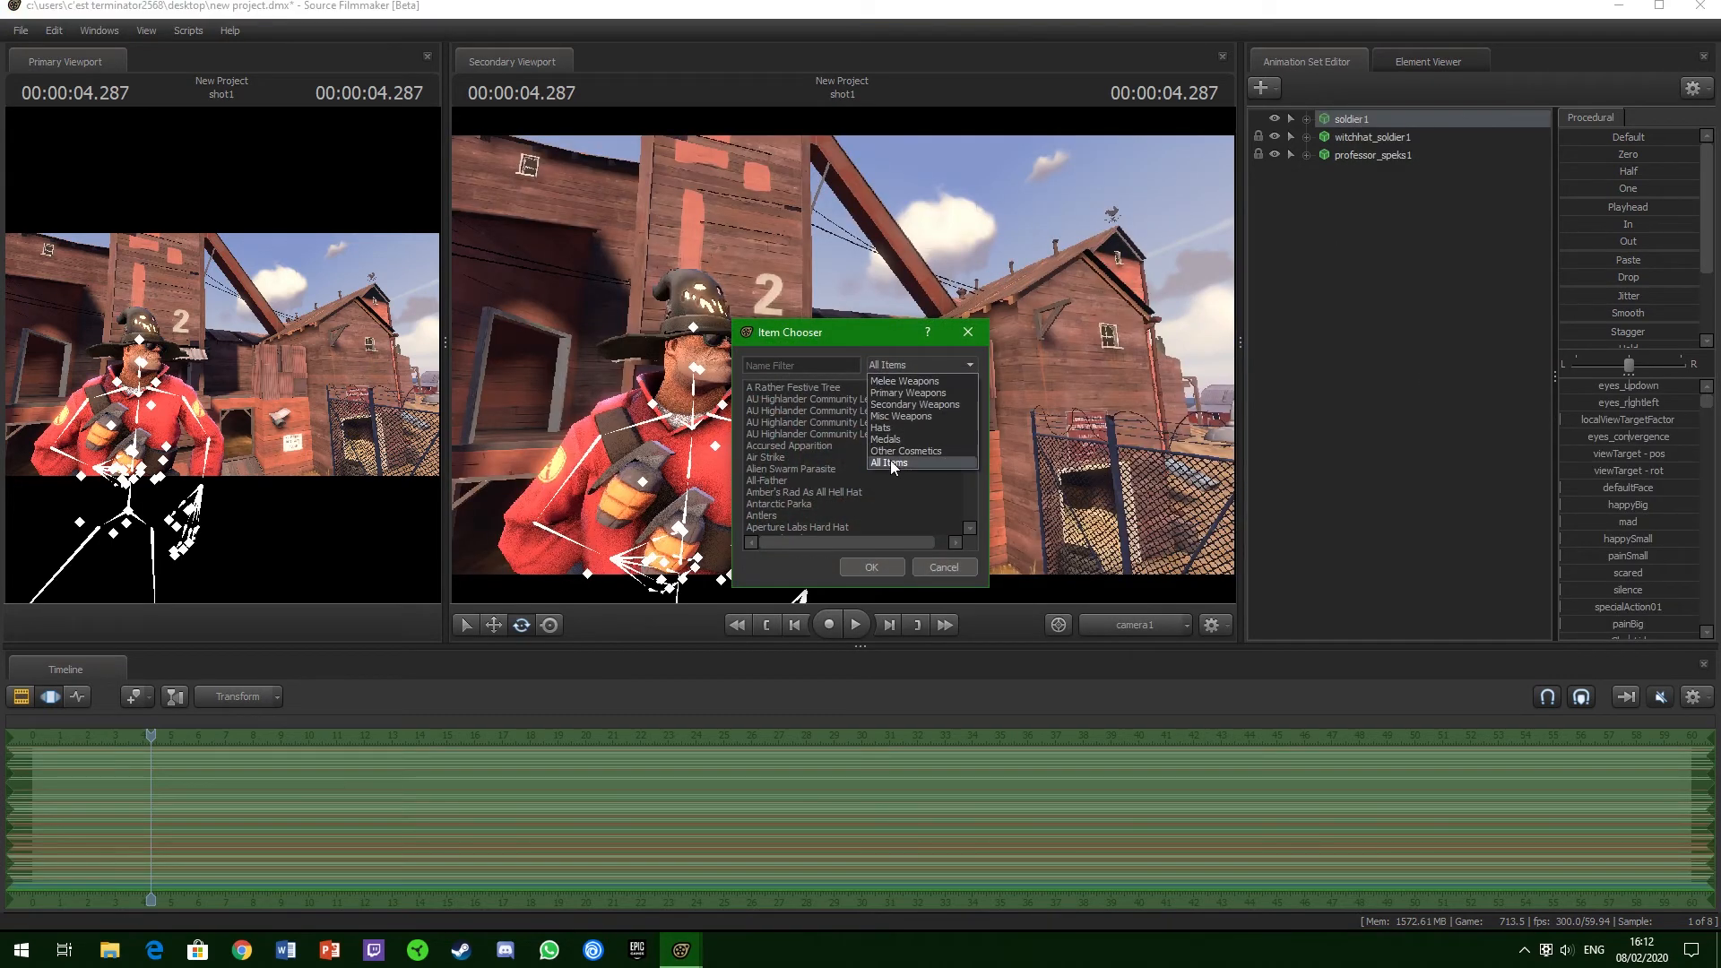
click(896, 452)
scroll(832, 481, down, 10)
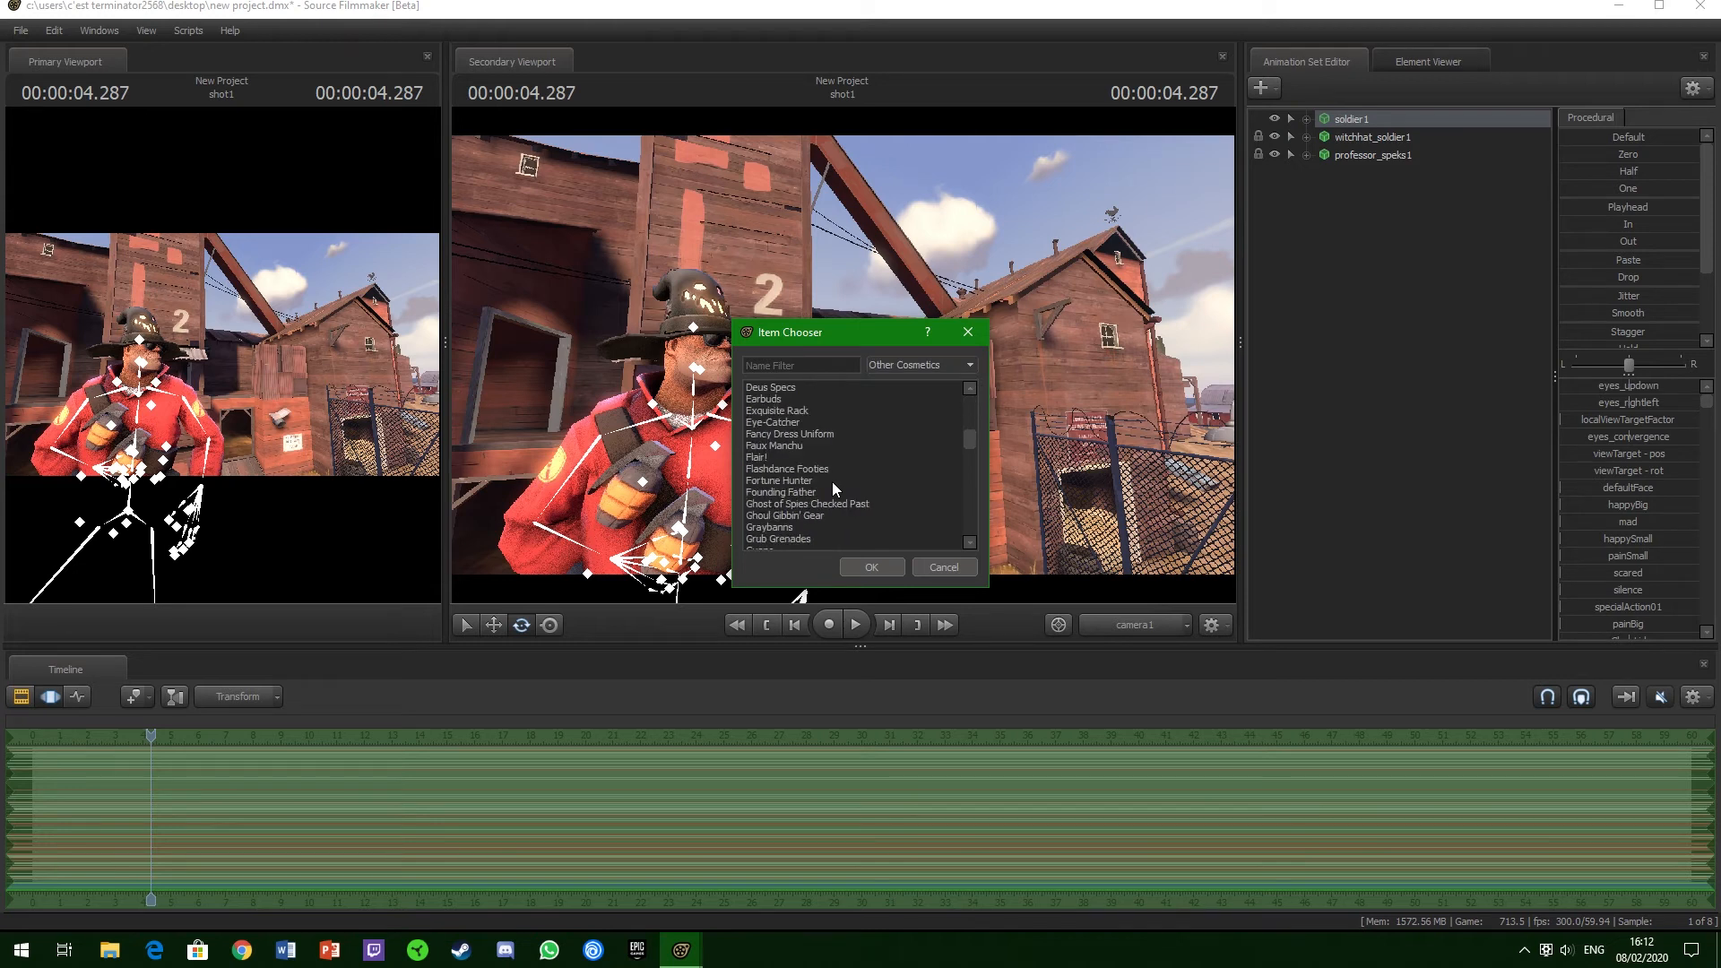
scroll(832, 481, down, 5)
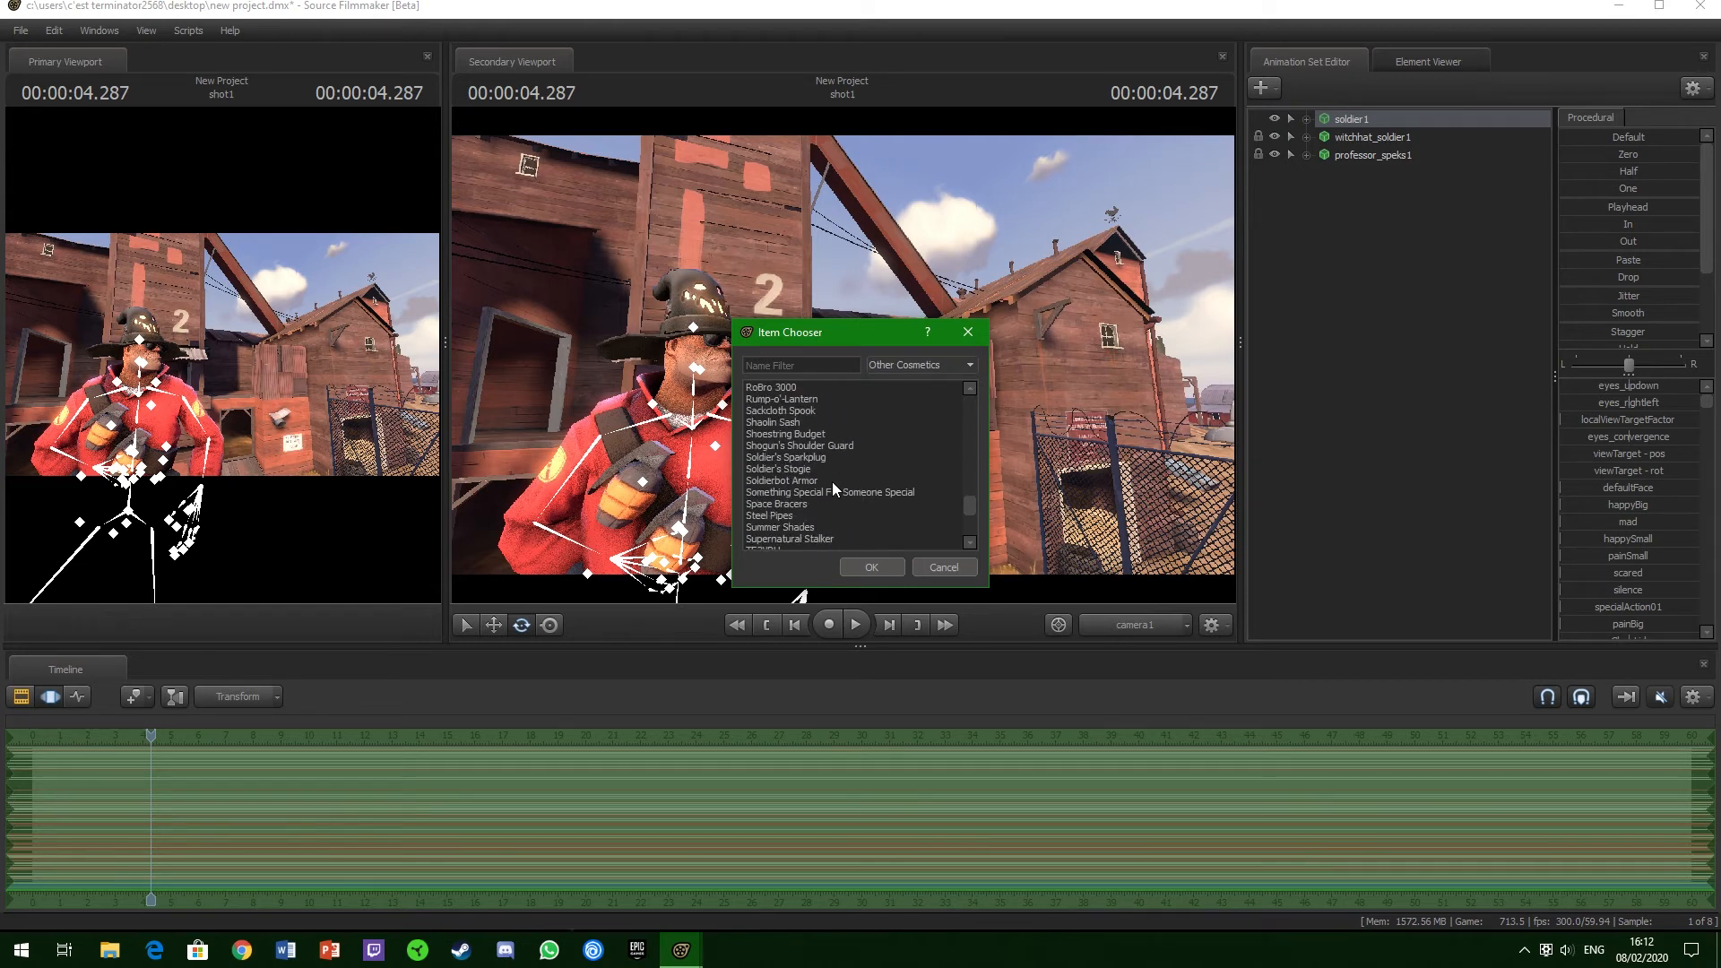
scroll(832, 481, down, 5)
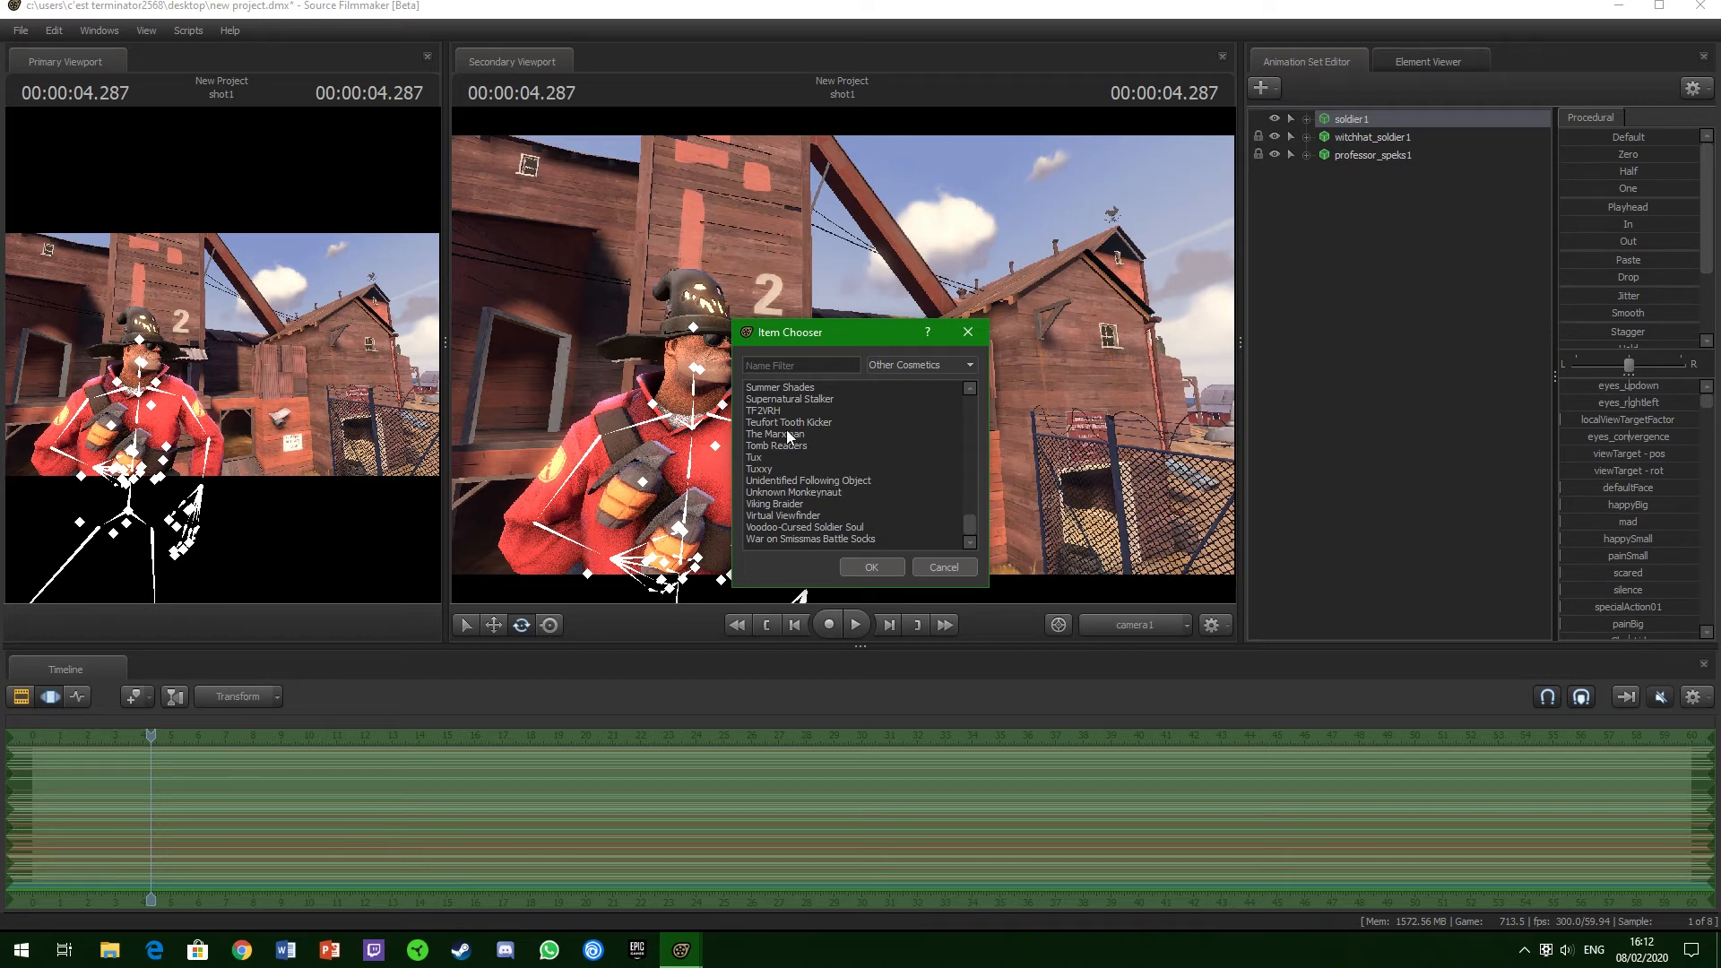
scroll(789, 437, up, 2)
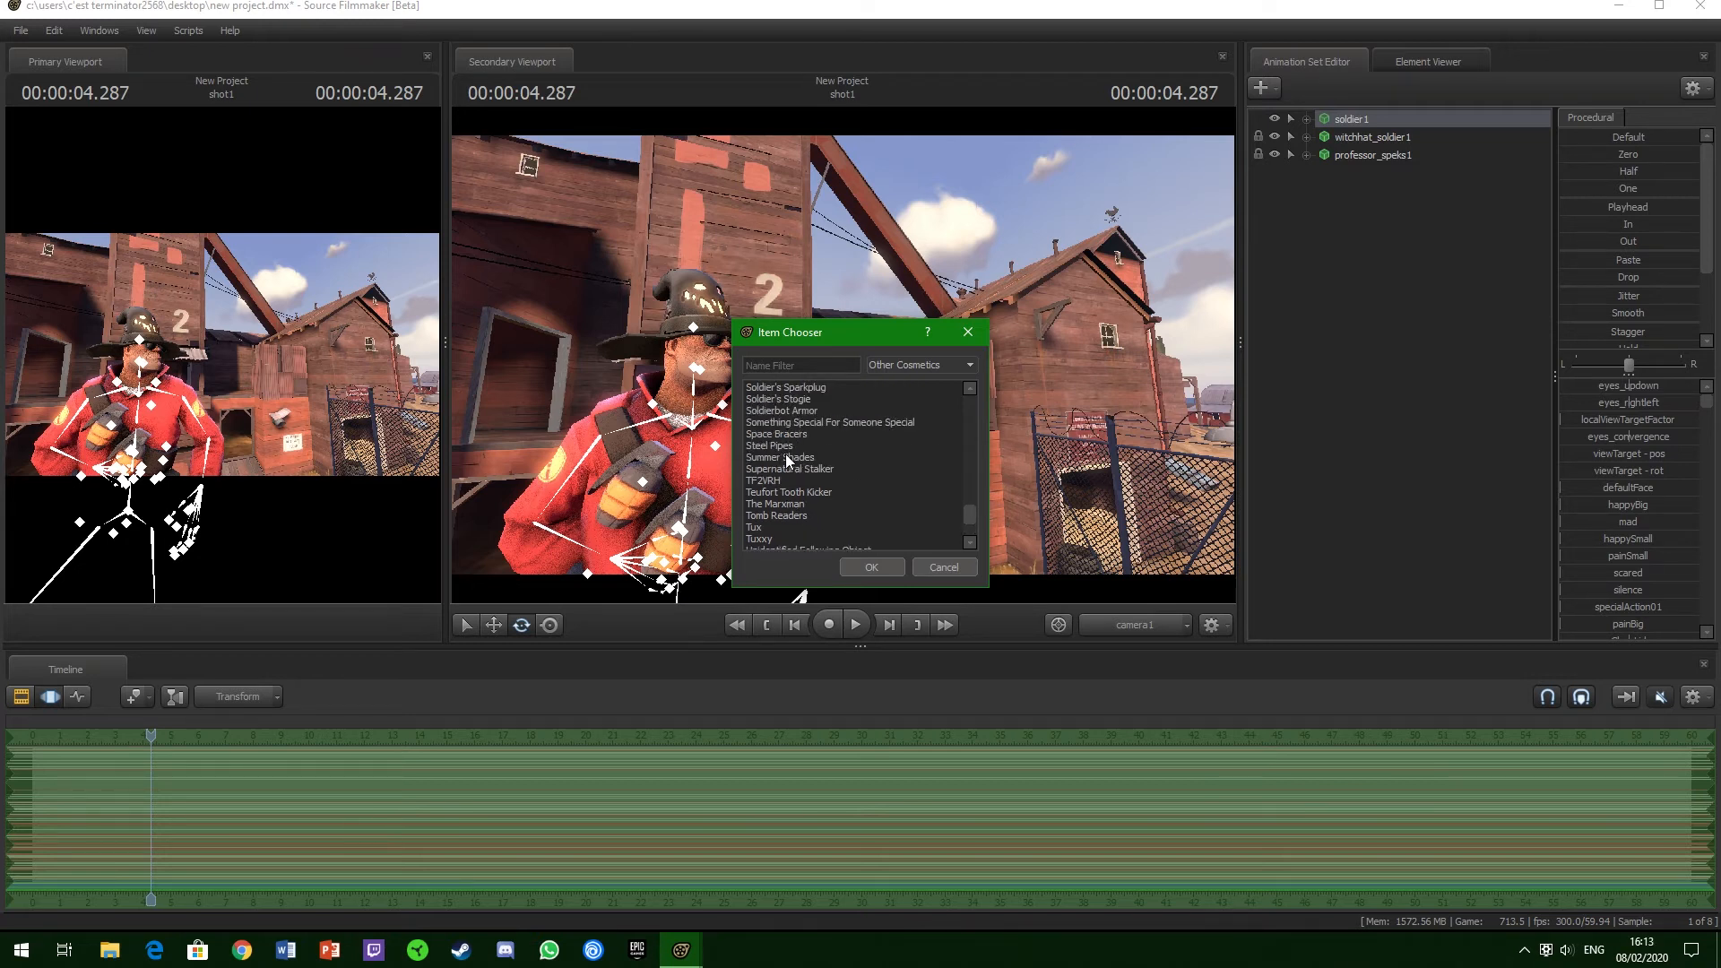
scroll(824, 437, up, 2)
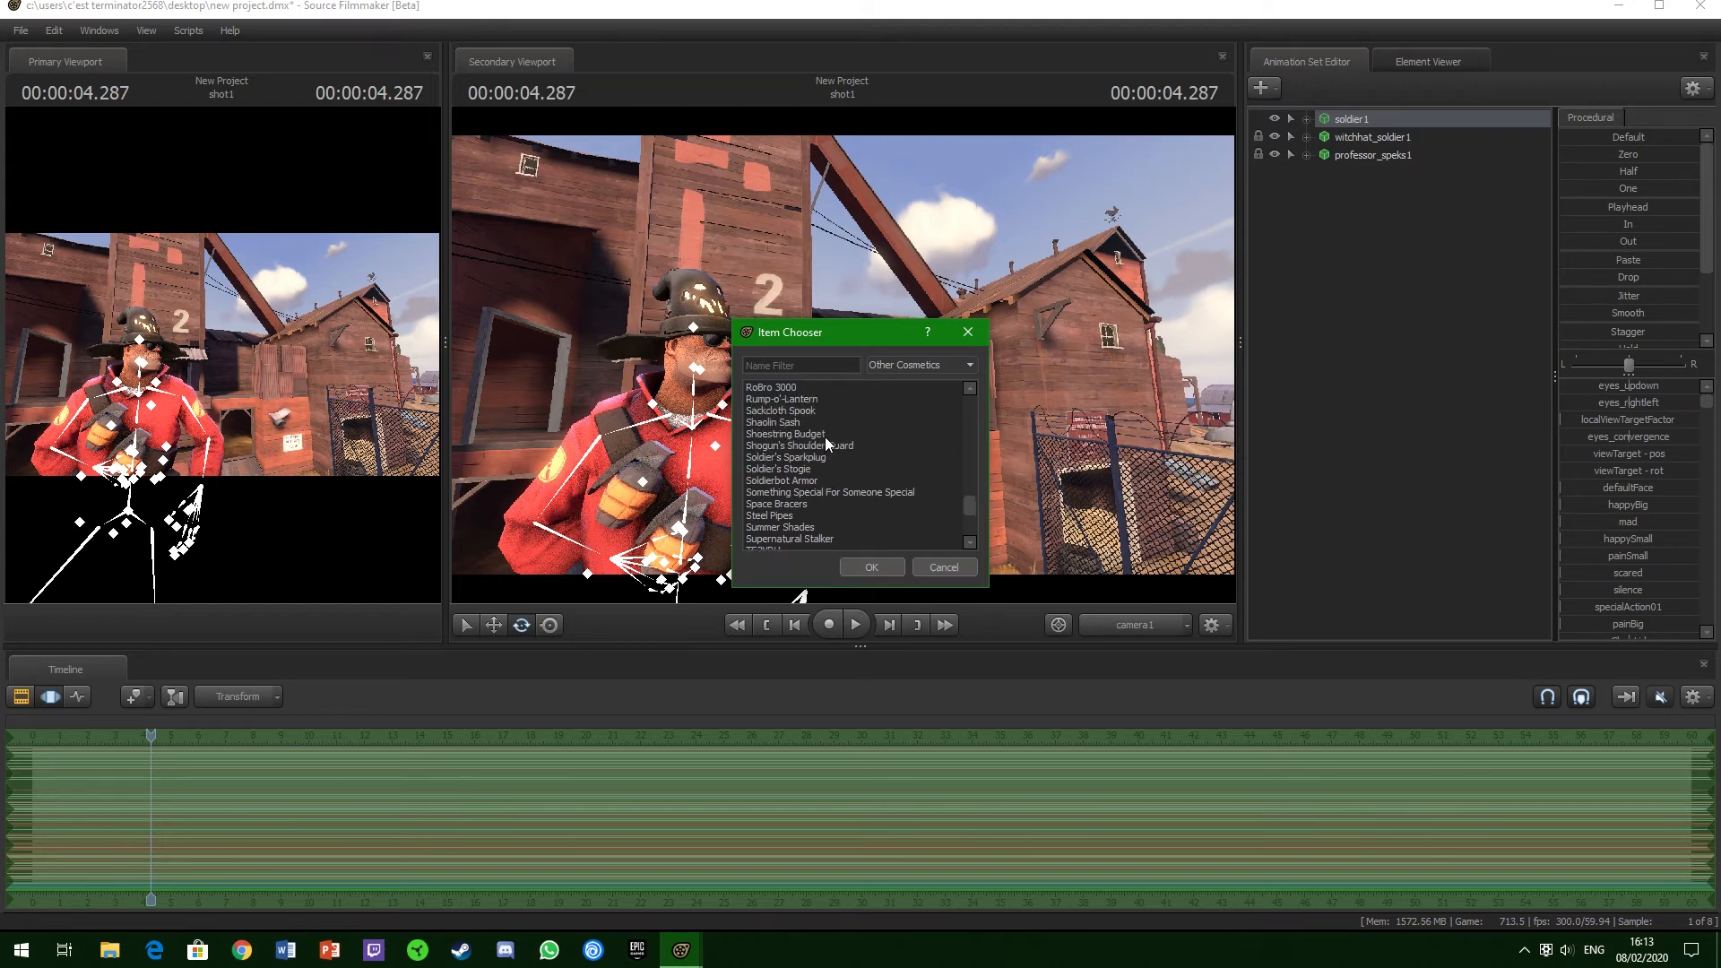
scroll(824, 437, up, 2)
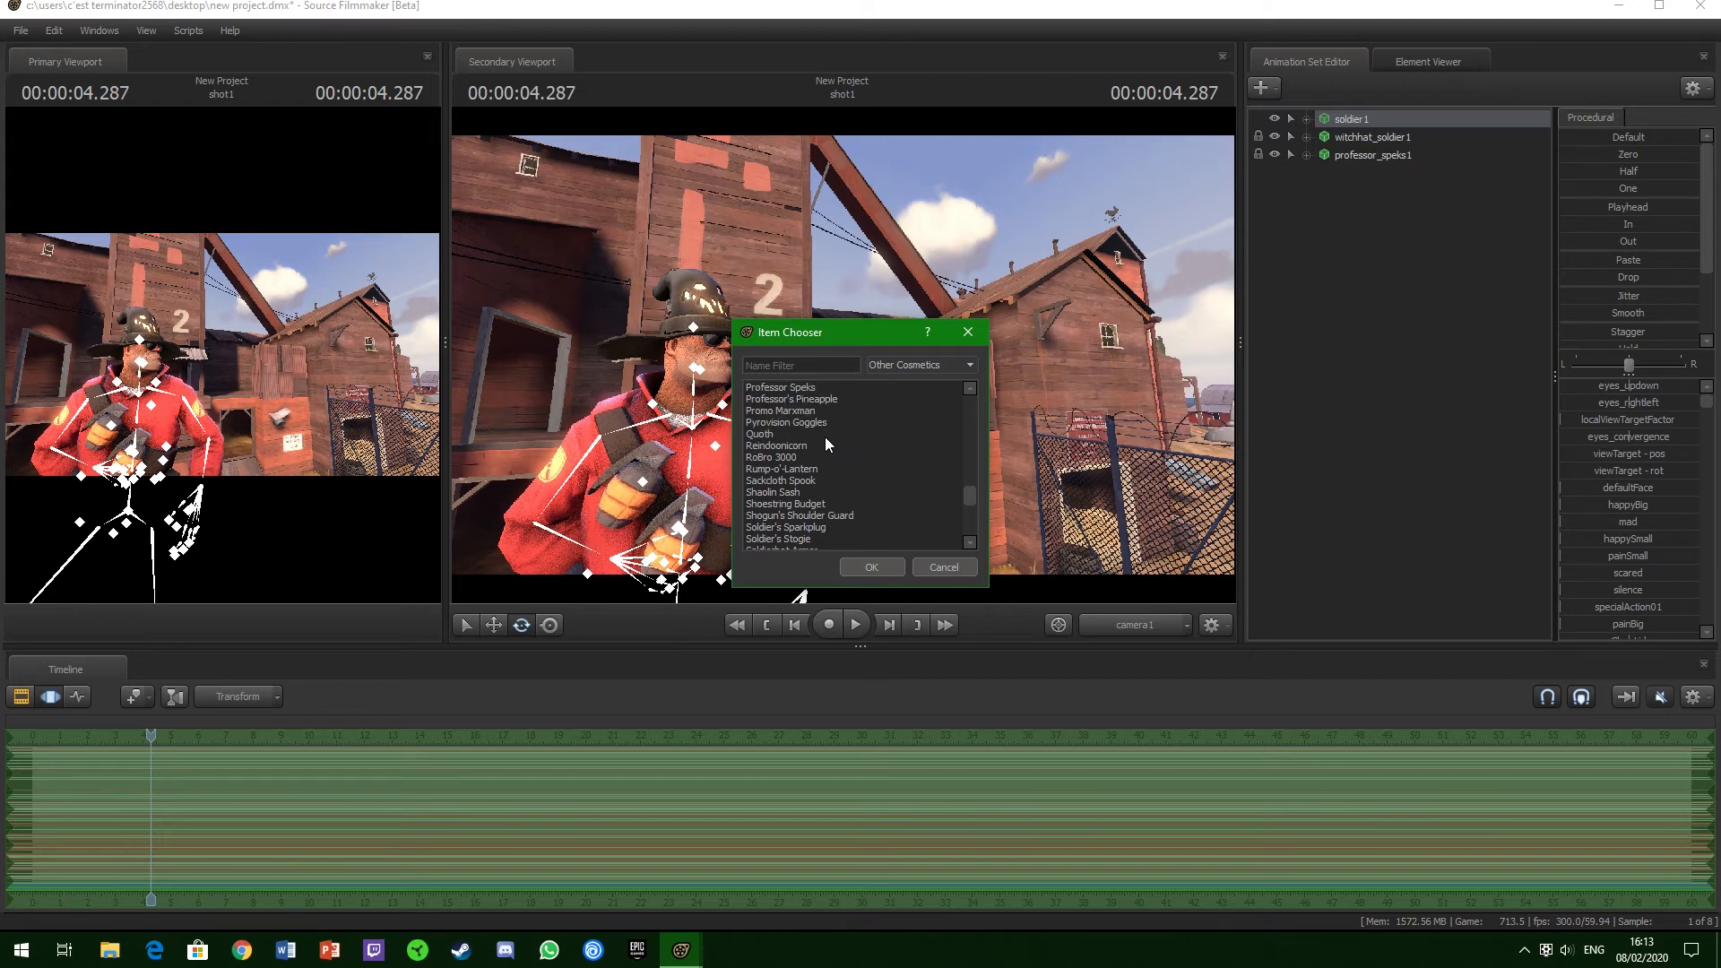
scroll(824, 438, up, 1)
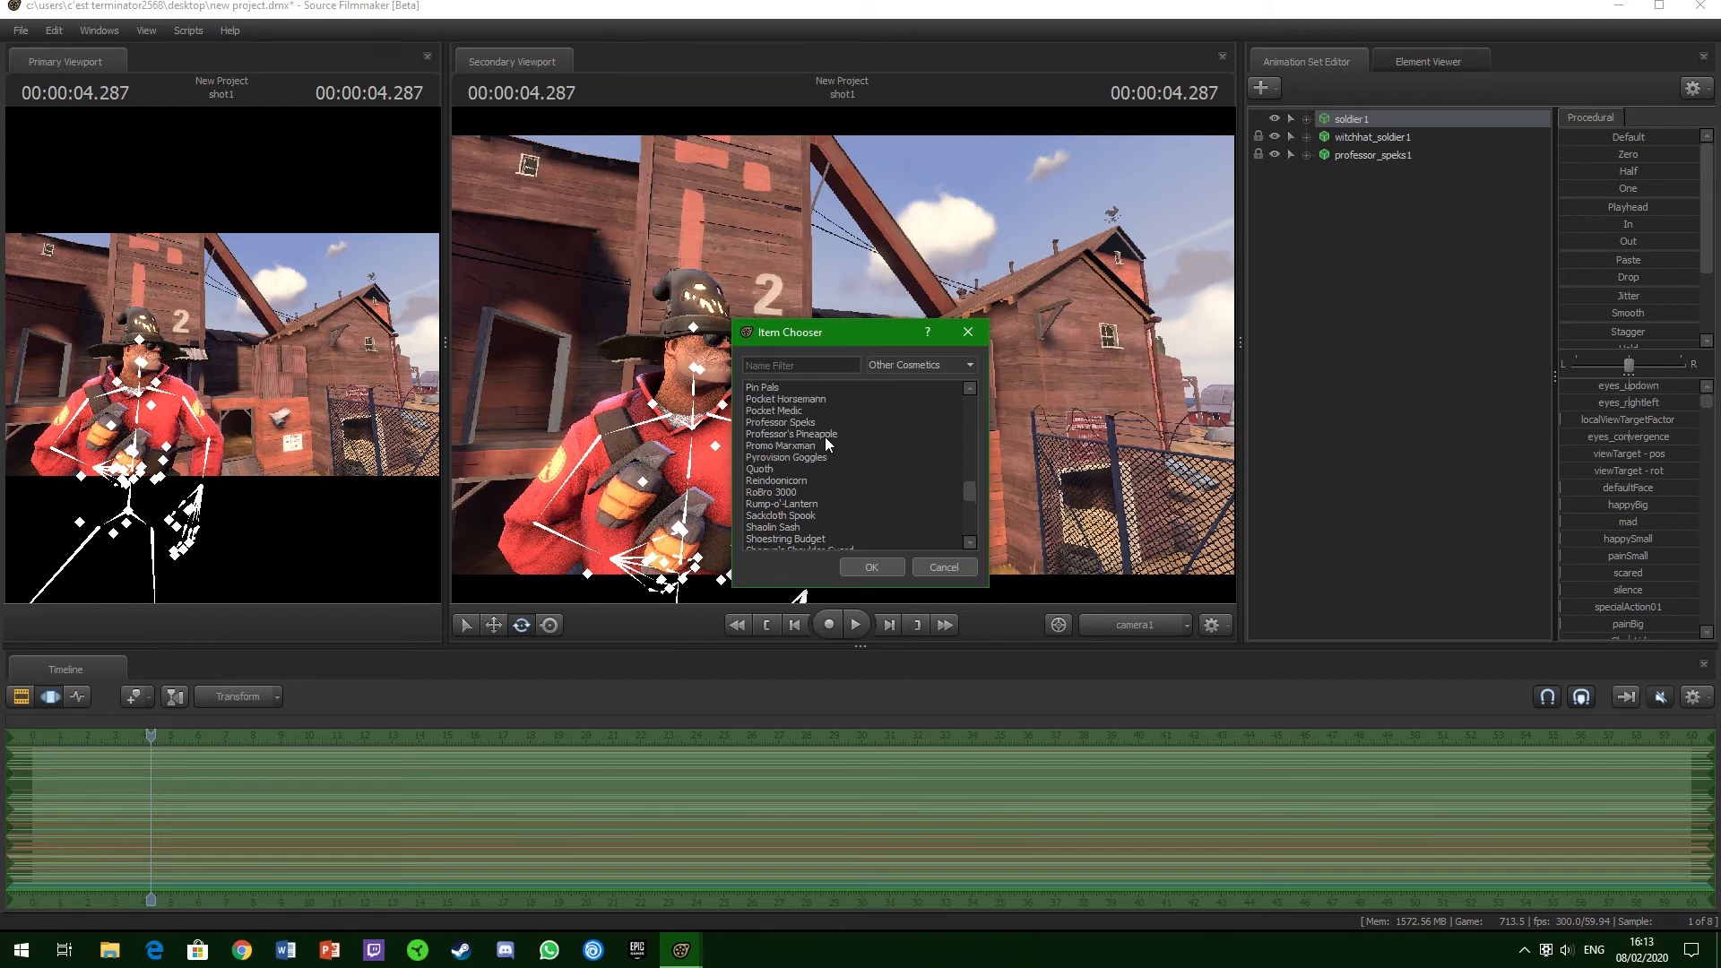
scroll(825, 437, up, 2)
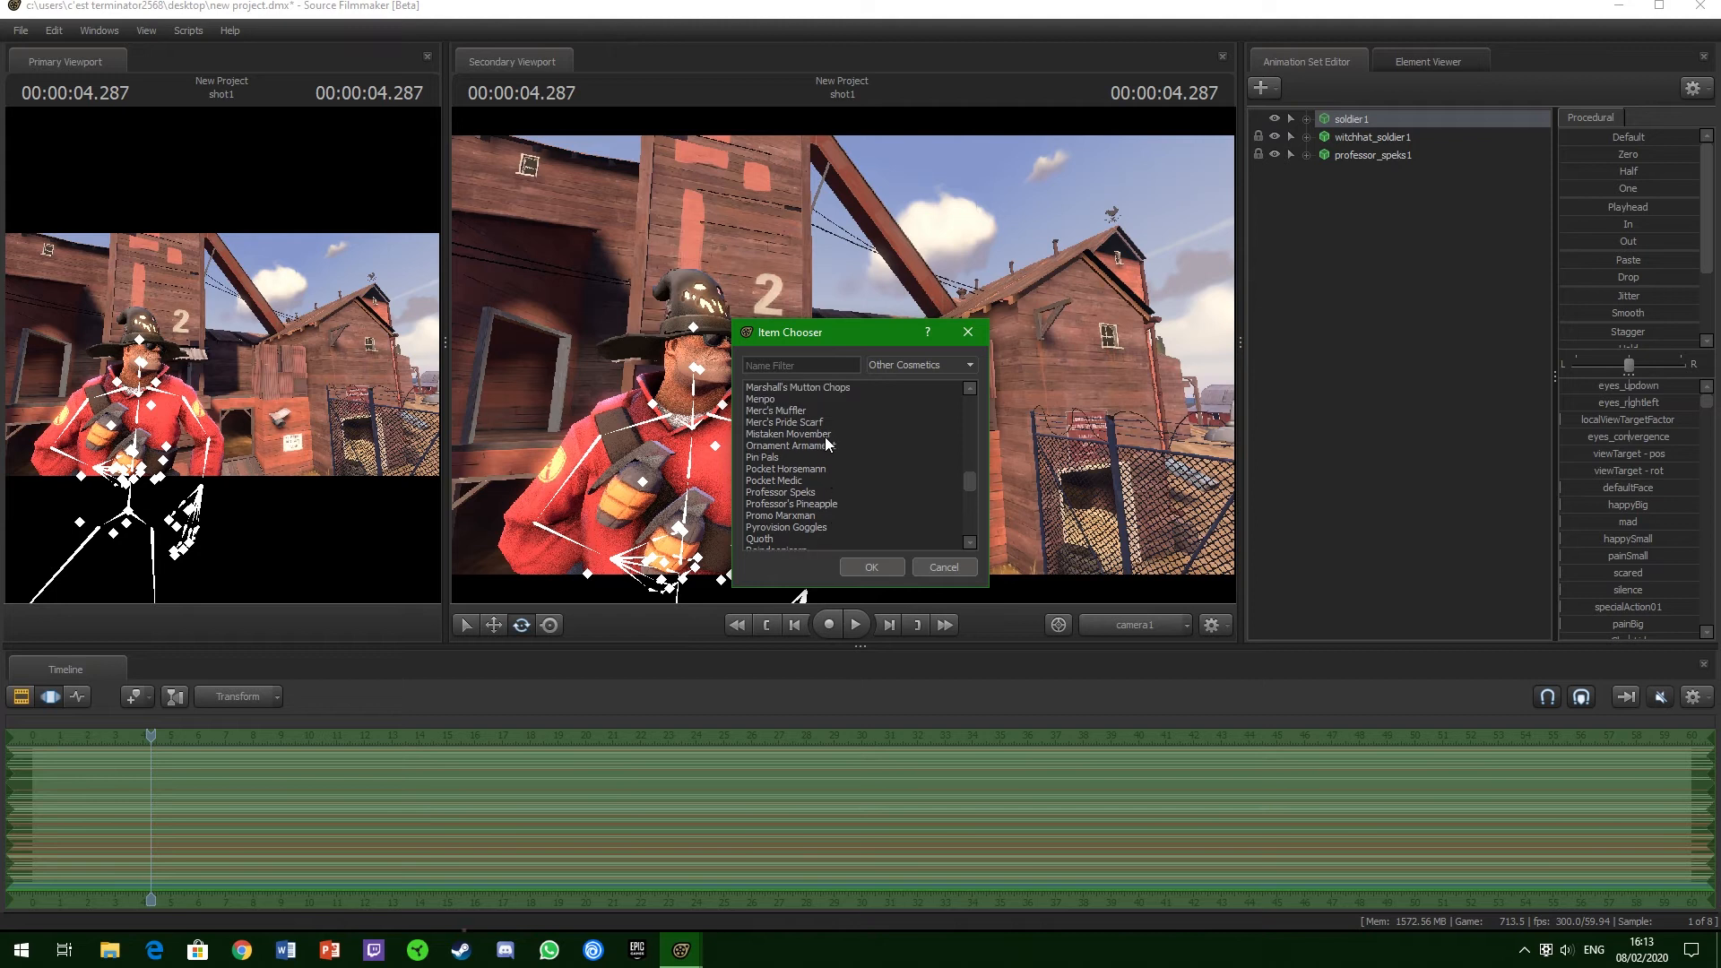
click(810, 422)
click(858, 563)
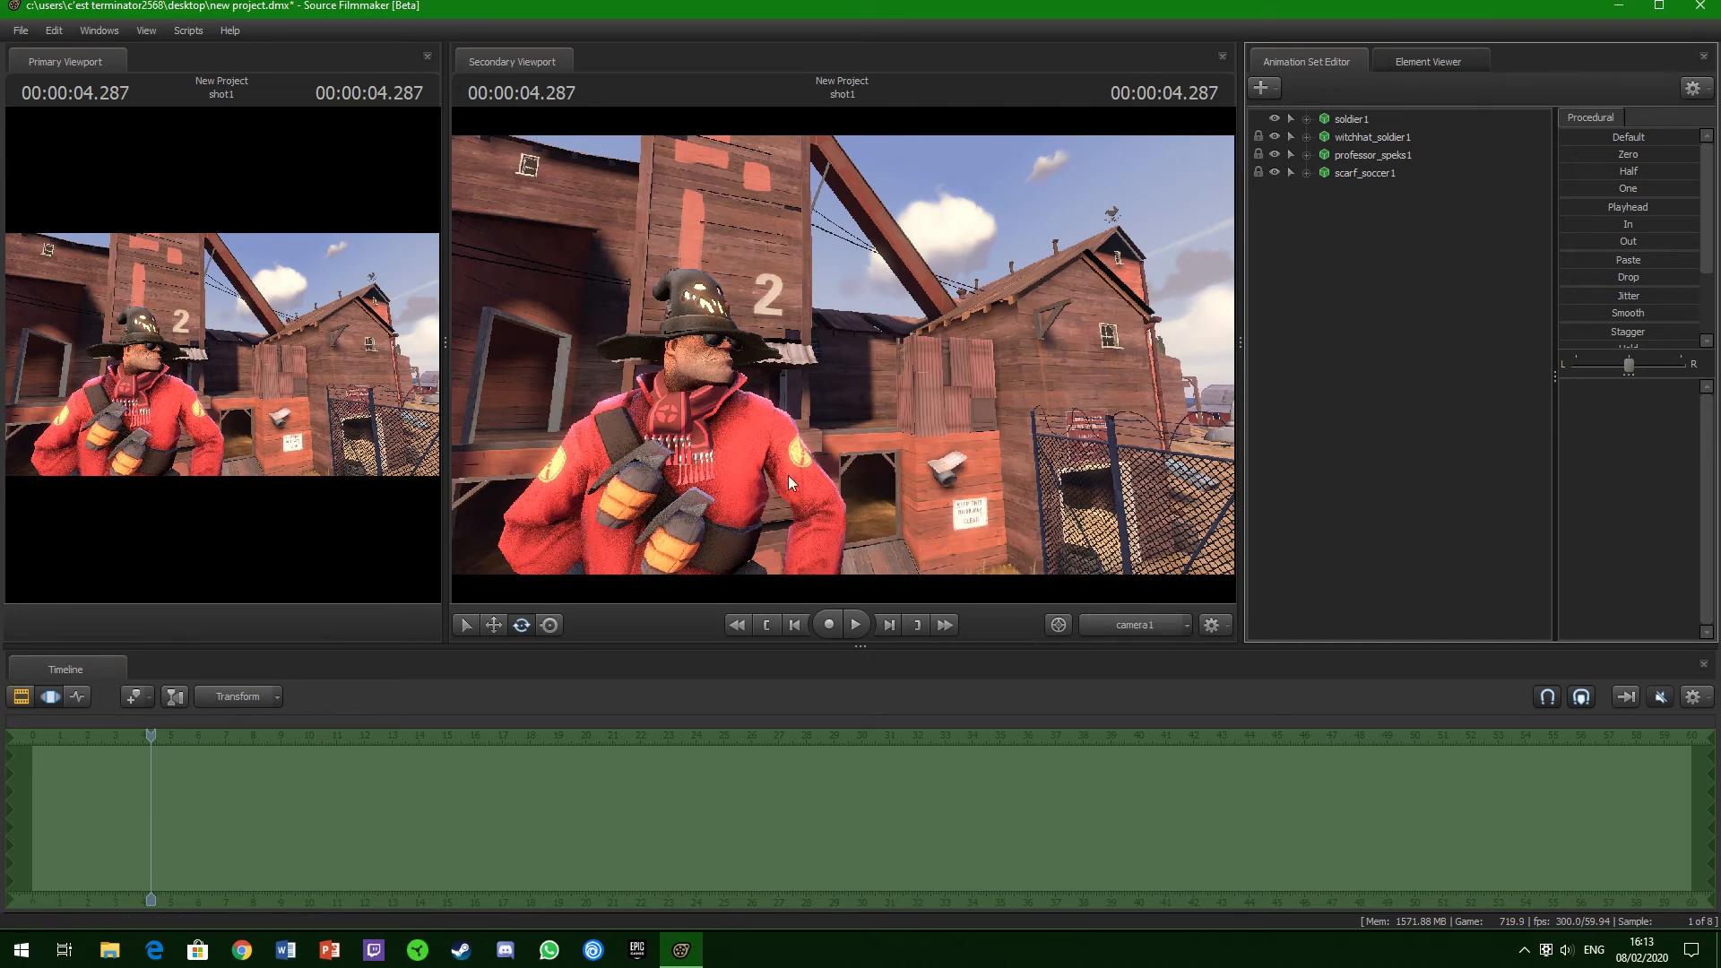
- Create an animation set for a new light and, looking through it, place it farther back, aimed down at the soldier
click(1262, 87)
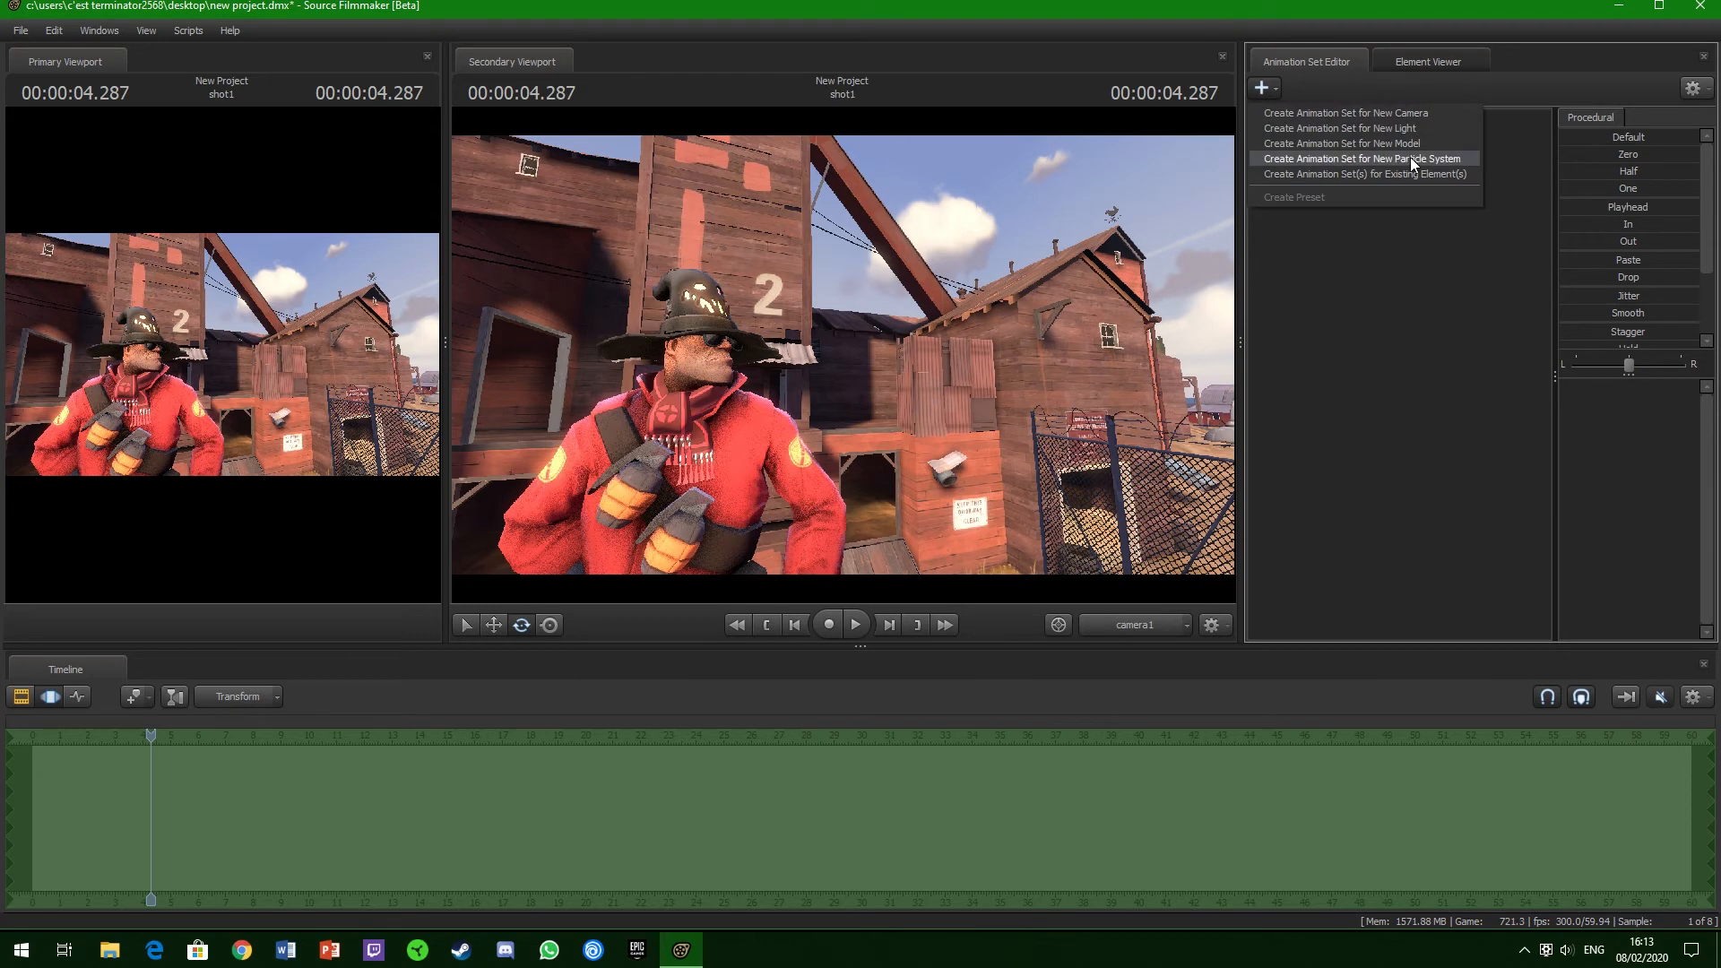
click(1400, 128)
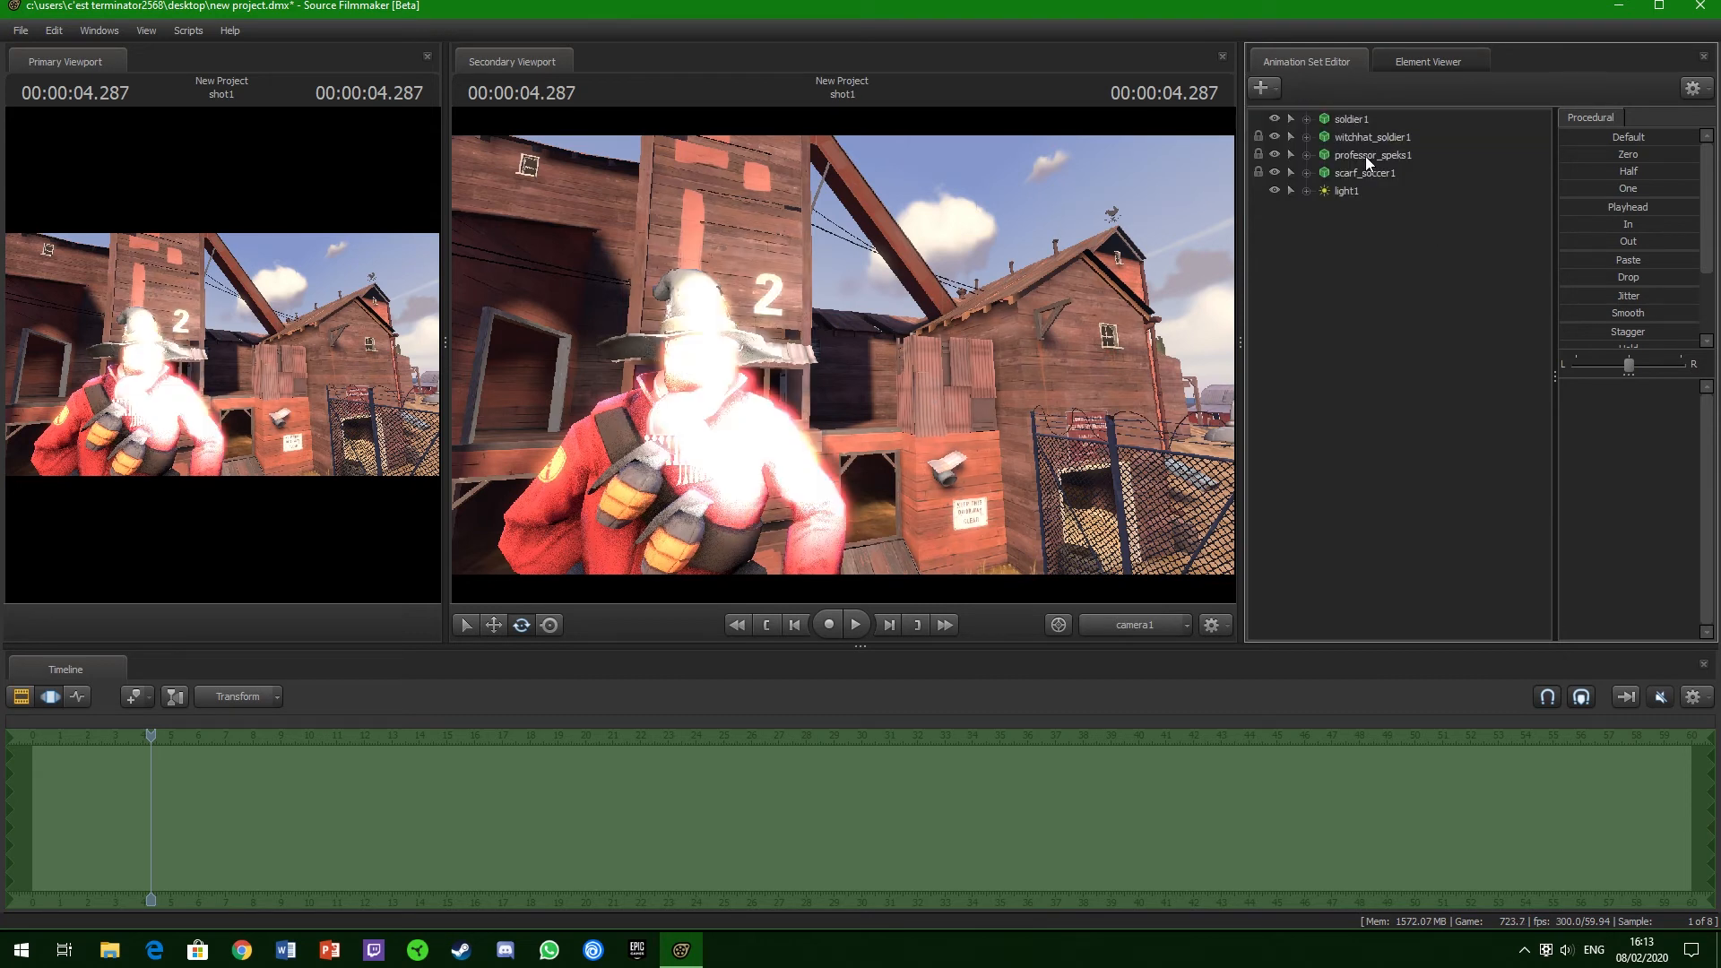
click(1349, 191)
drag(1346, 190, 883, 428)
key(s)
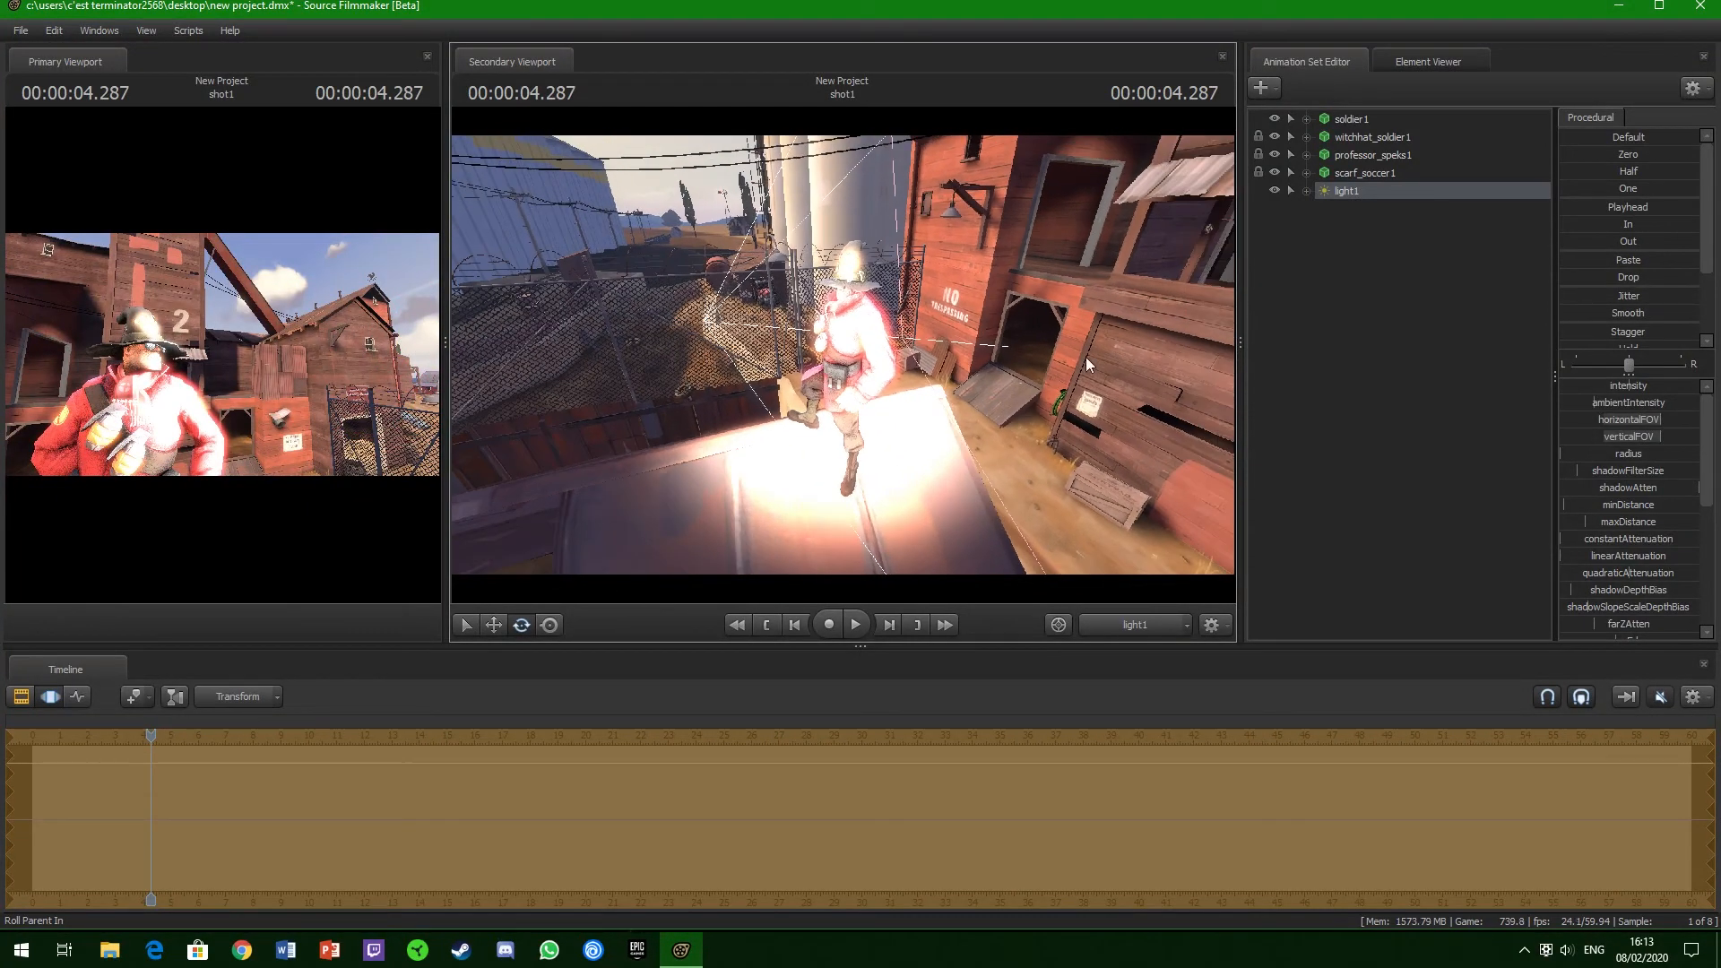
- Widen light1's vertical FOV, lower its intensity, and raise its ambient intensity and radius to the maximum
right_click(1356, 184)
click(1342, 192)
drag(1655, 436, 1684, 436)
drag(1630, 386, 1578, 386)
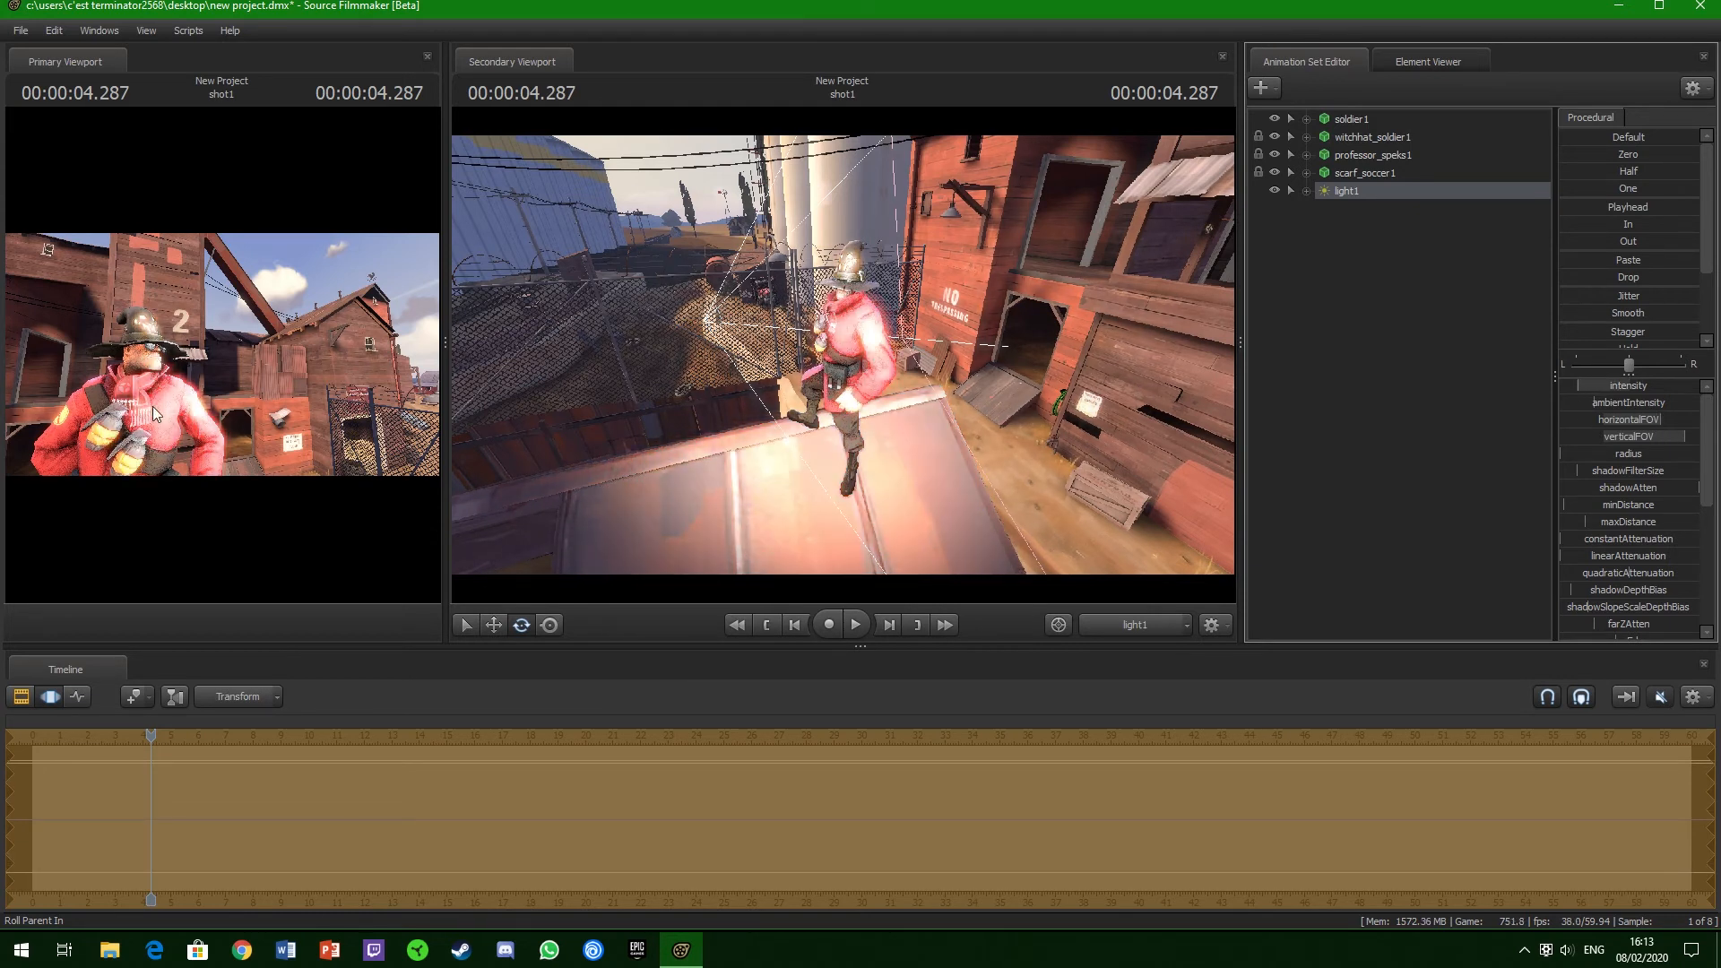
drag(1597, 403, 1699, 403)
drag(1575, 455, 1698, 455)
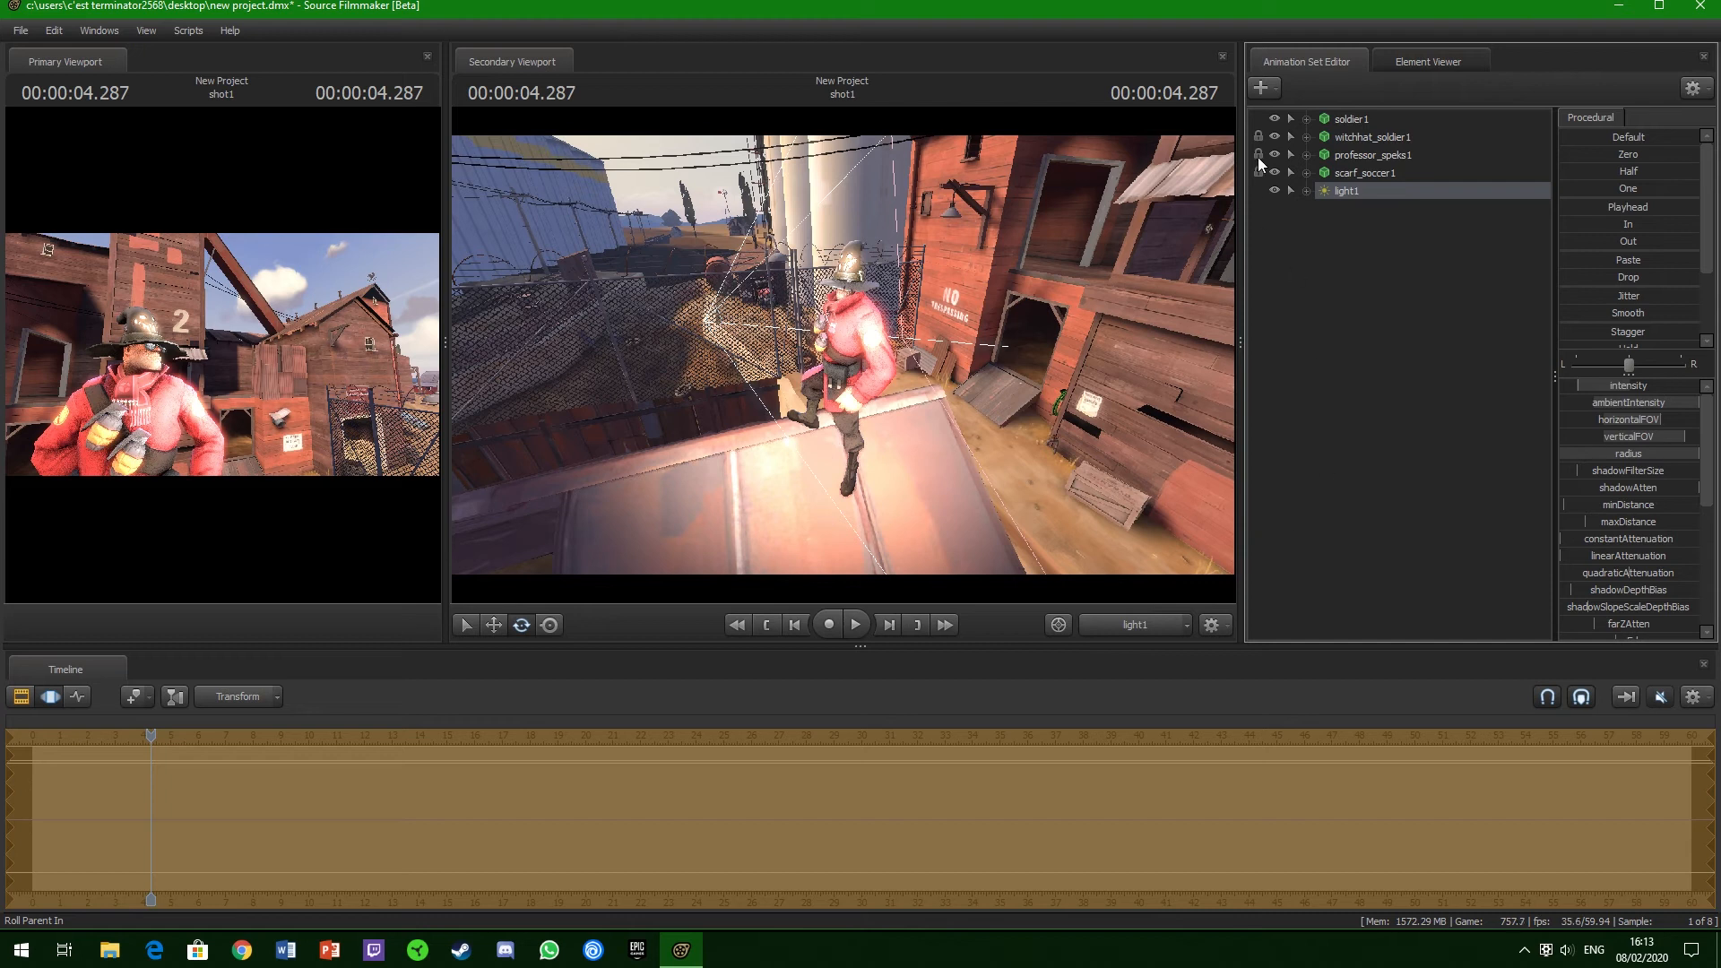
- Create an animation set for a second light and, looking through it, place it low and close, aimed up at the soldier
click(1262, 87)
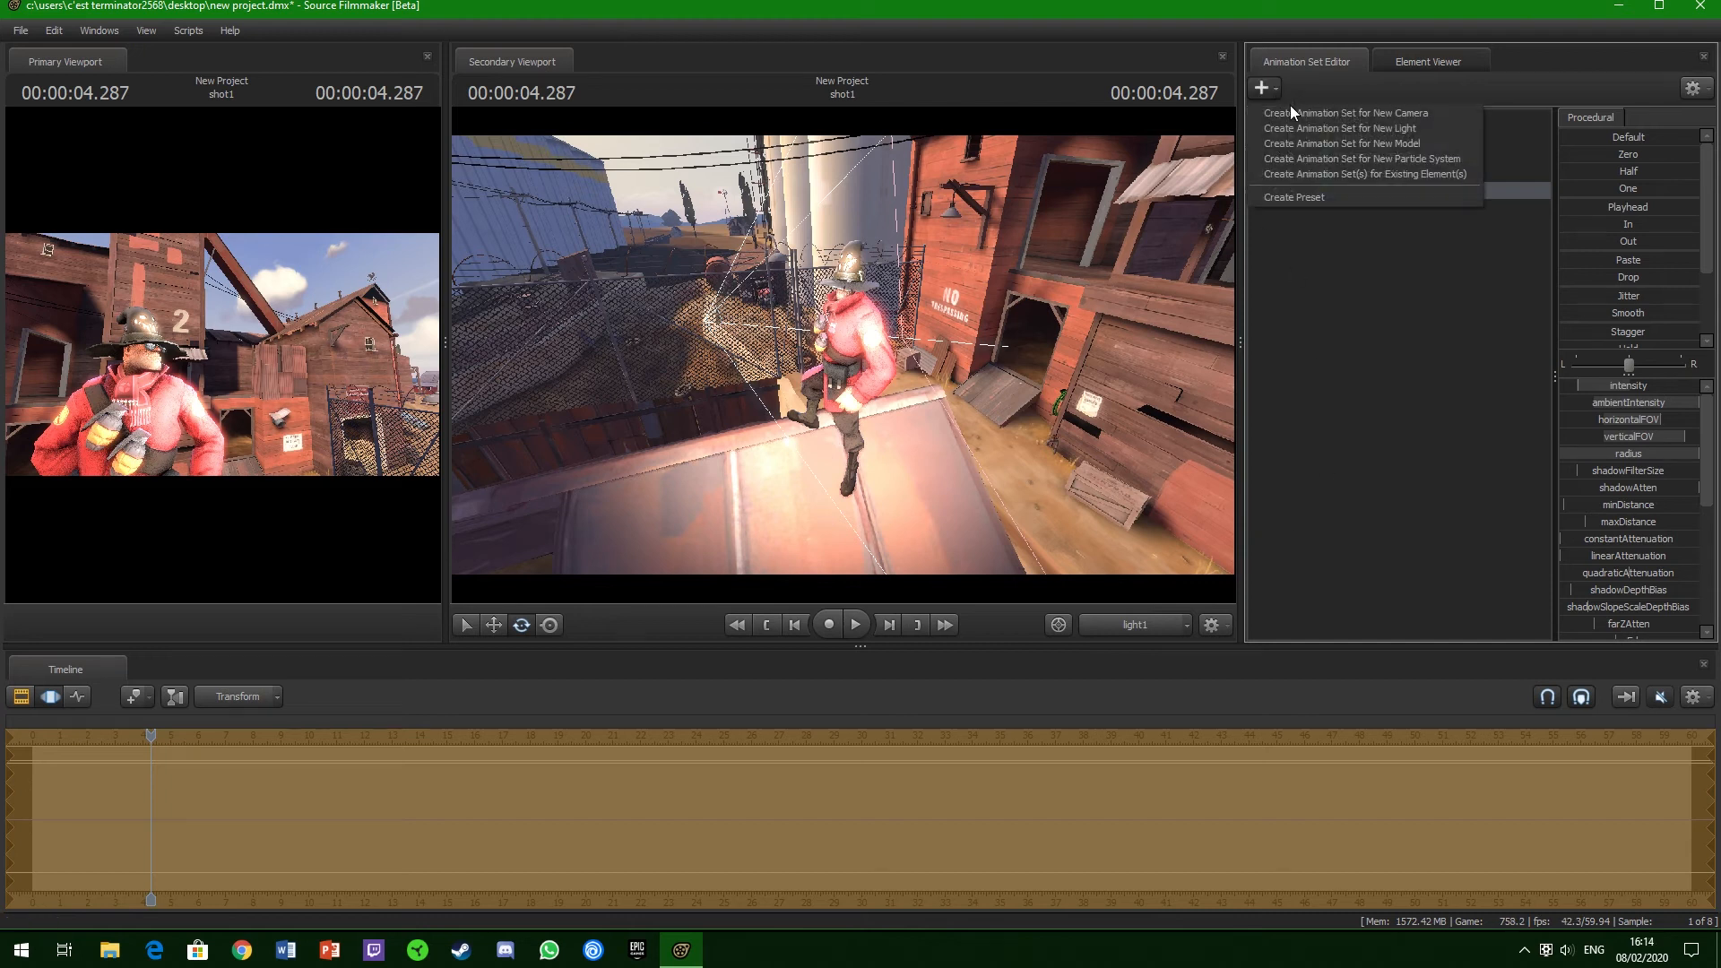
click(1334, 131)
click(1319, 211)
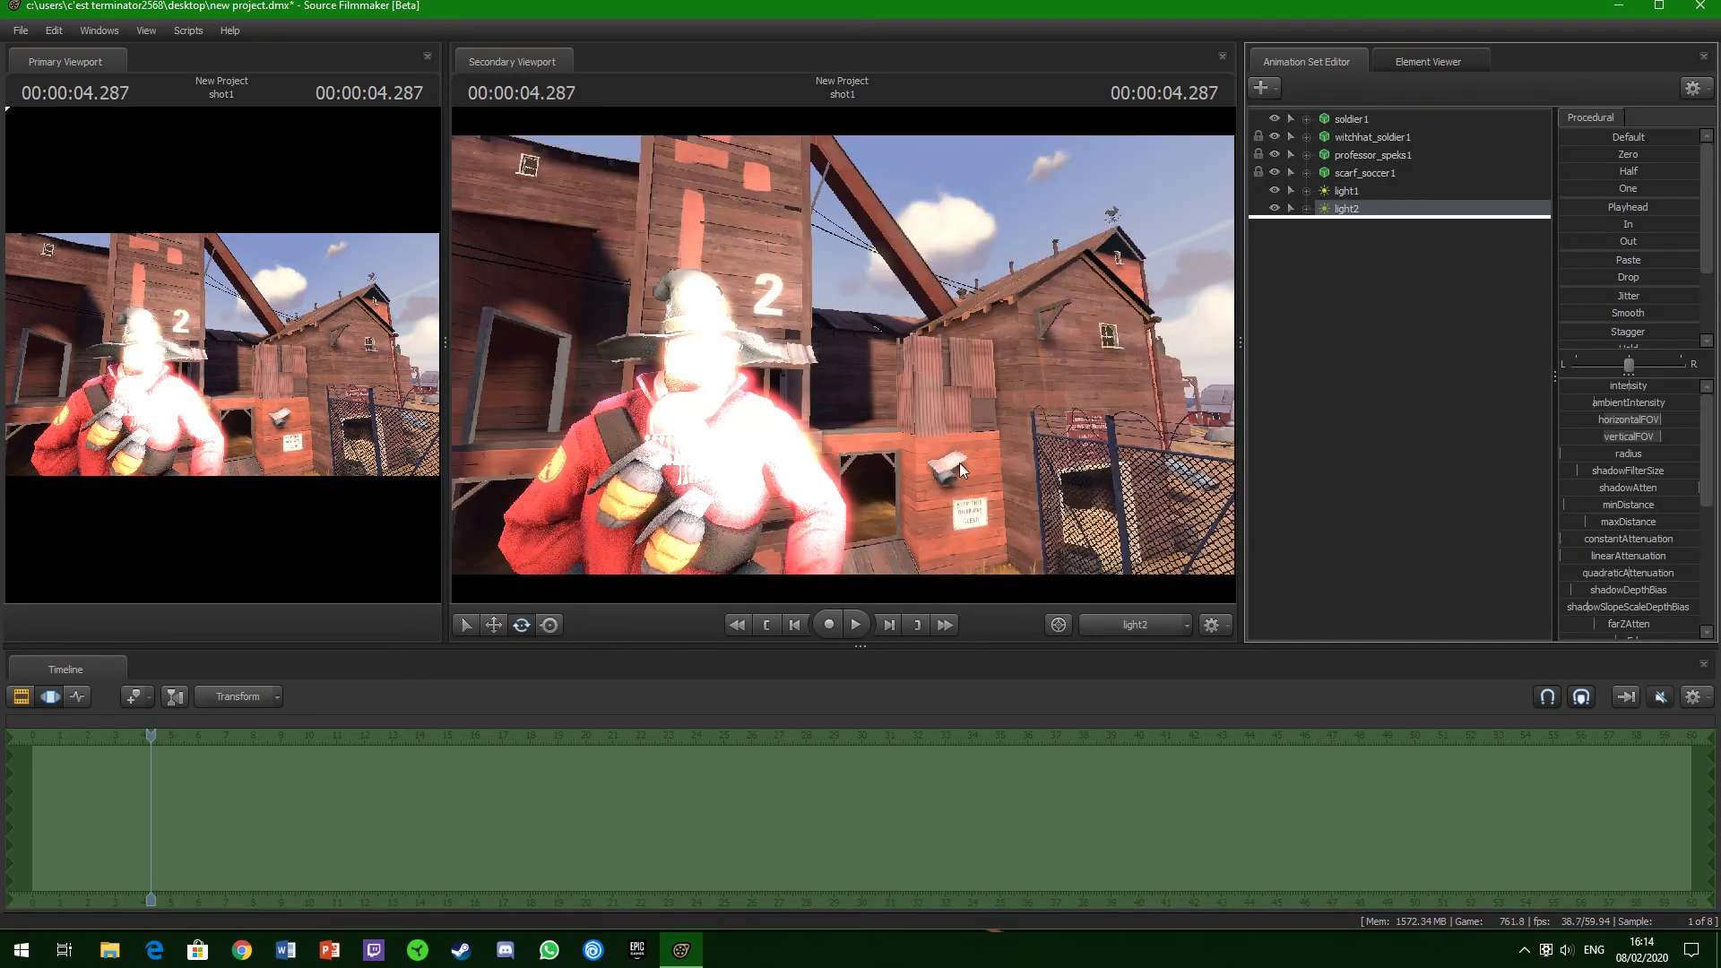
drag(843, 354, 834, 282)
key(w)
key(w)
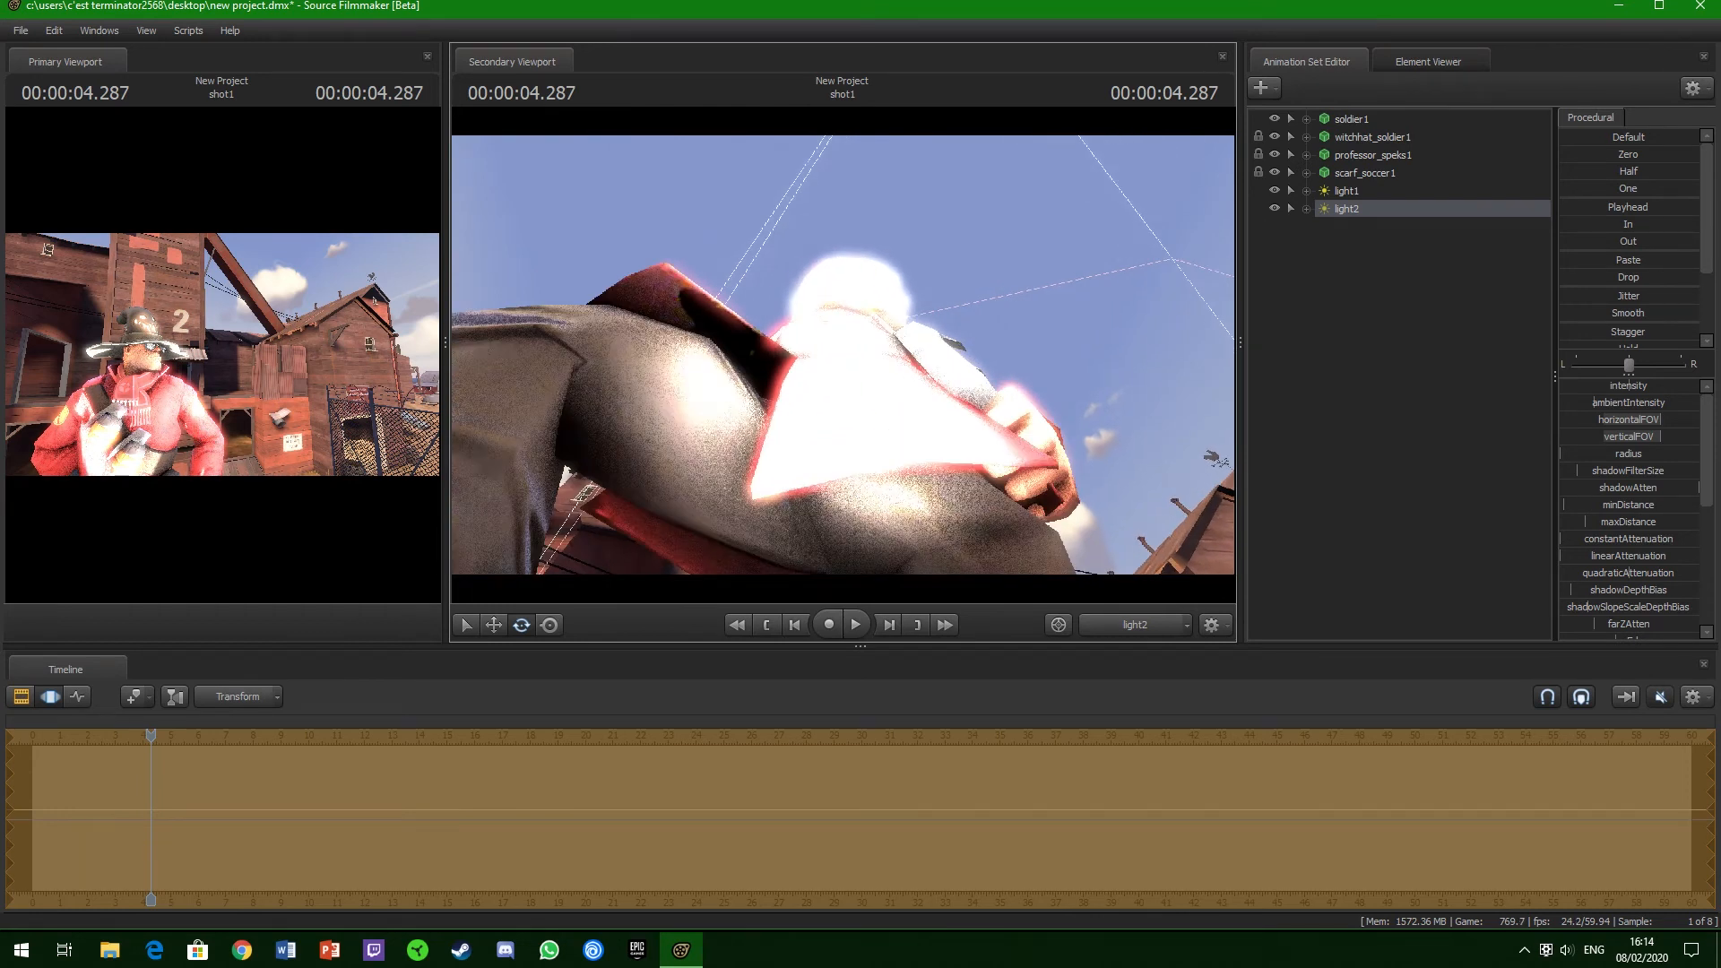
- Lower light2's intensity to a small value and raise its radius, ambient intensity, and edge width
drag(1615, 388, 1569, 389)
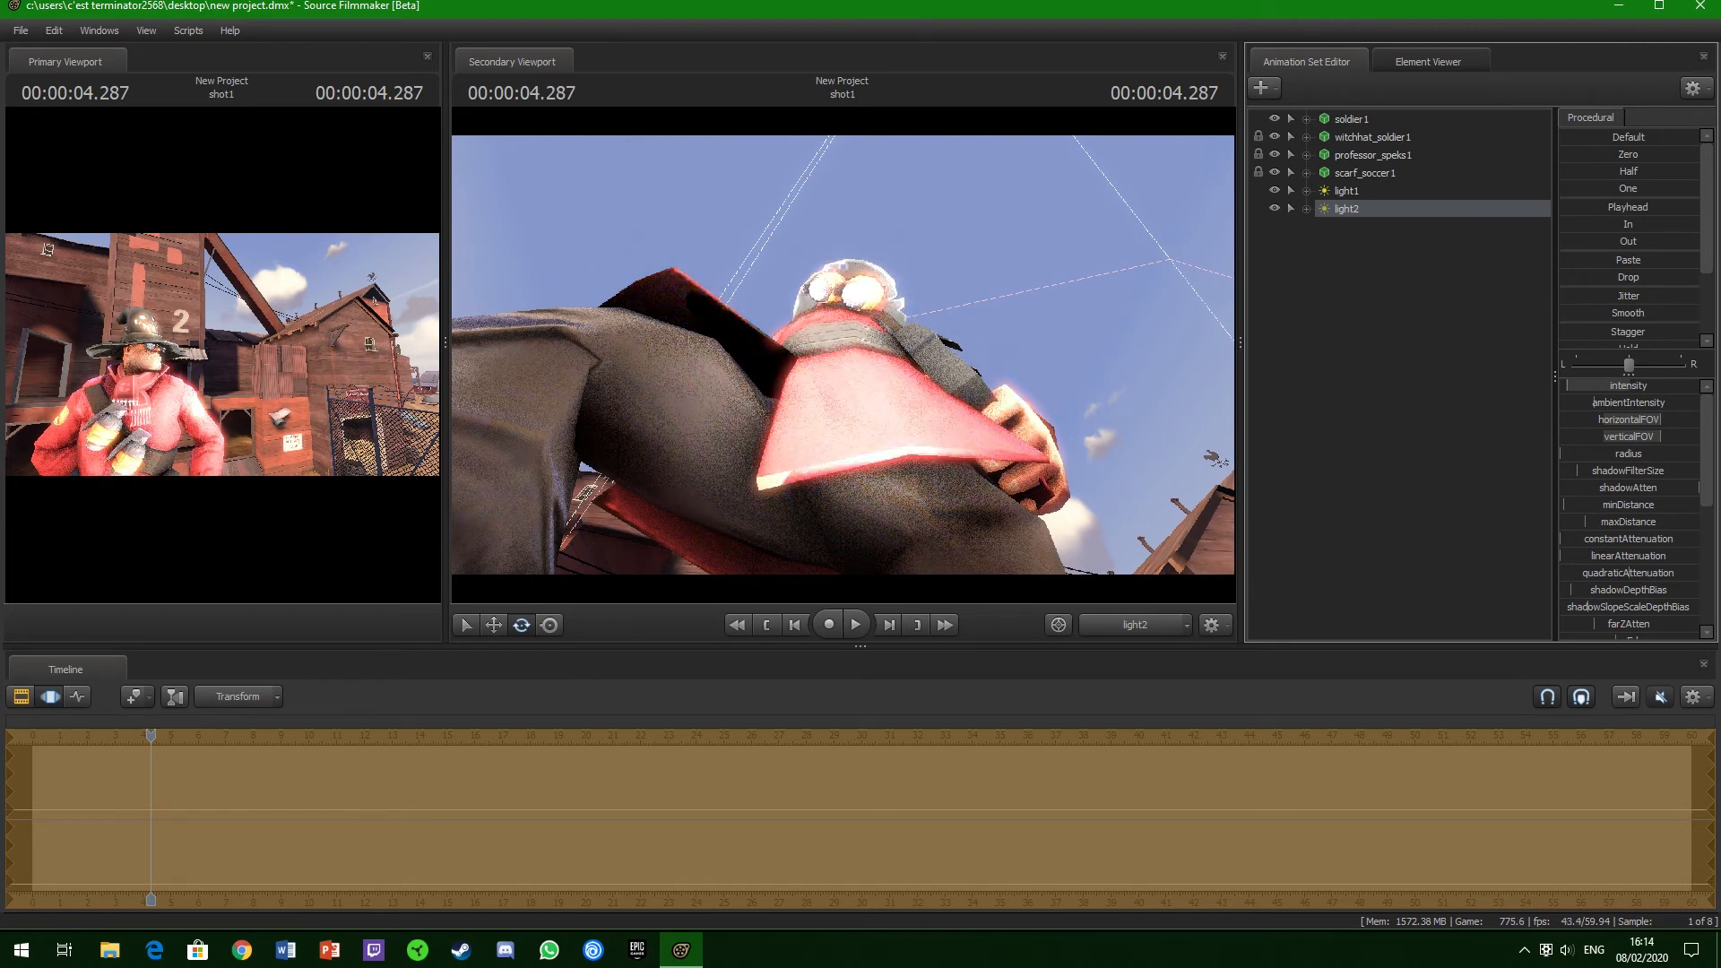
click(1602, 457)
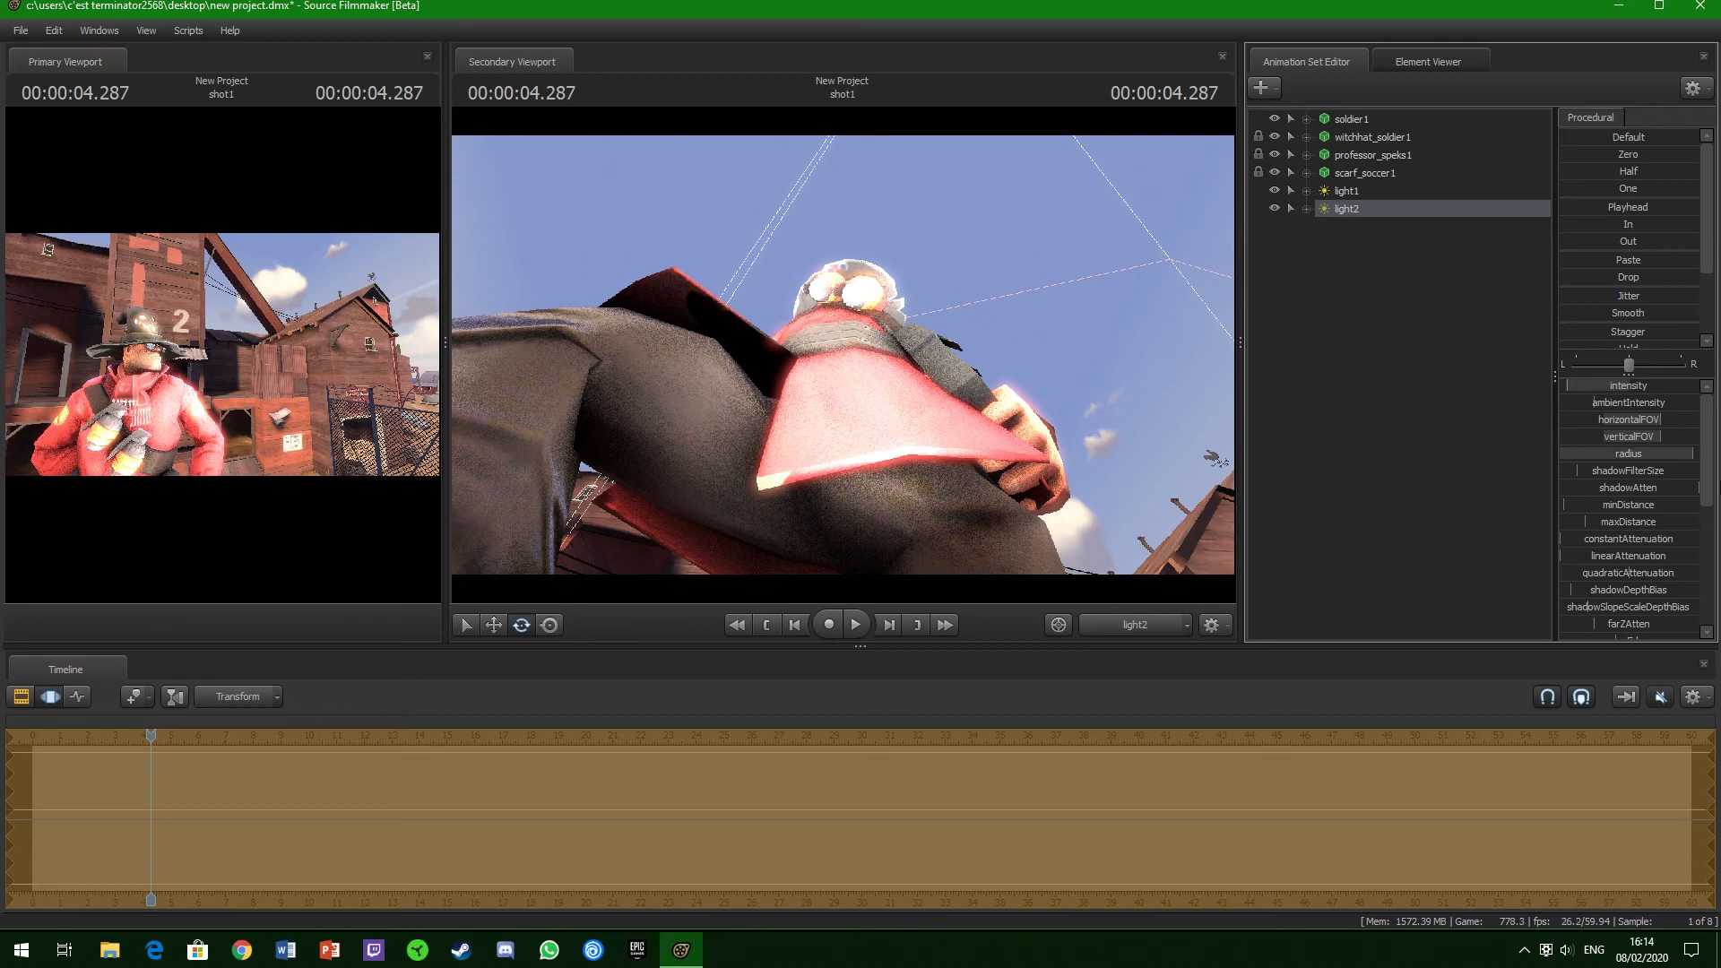
click(1600, 454)
key(Return)
click(1647, 385)
key(Return)
click(1677, 403)
key(Return)
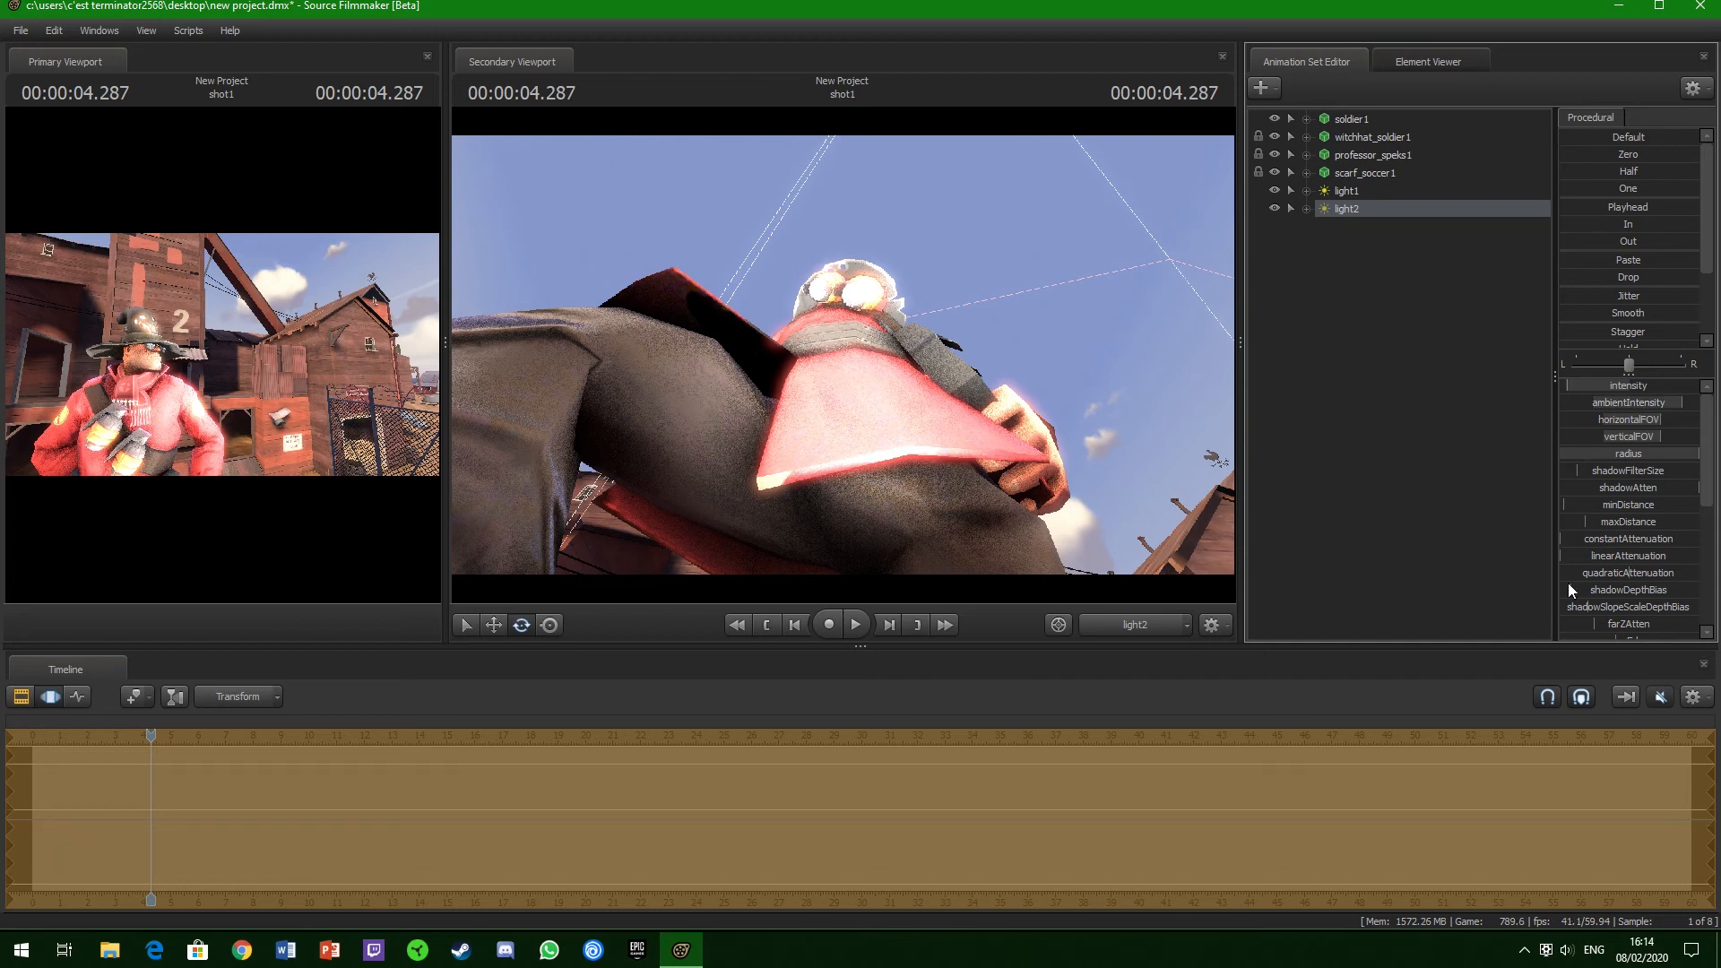
scroll(1567, 582, down, 5)
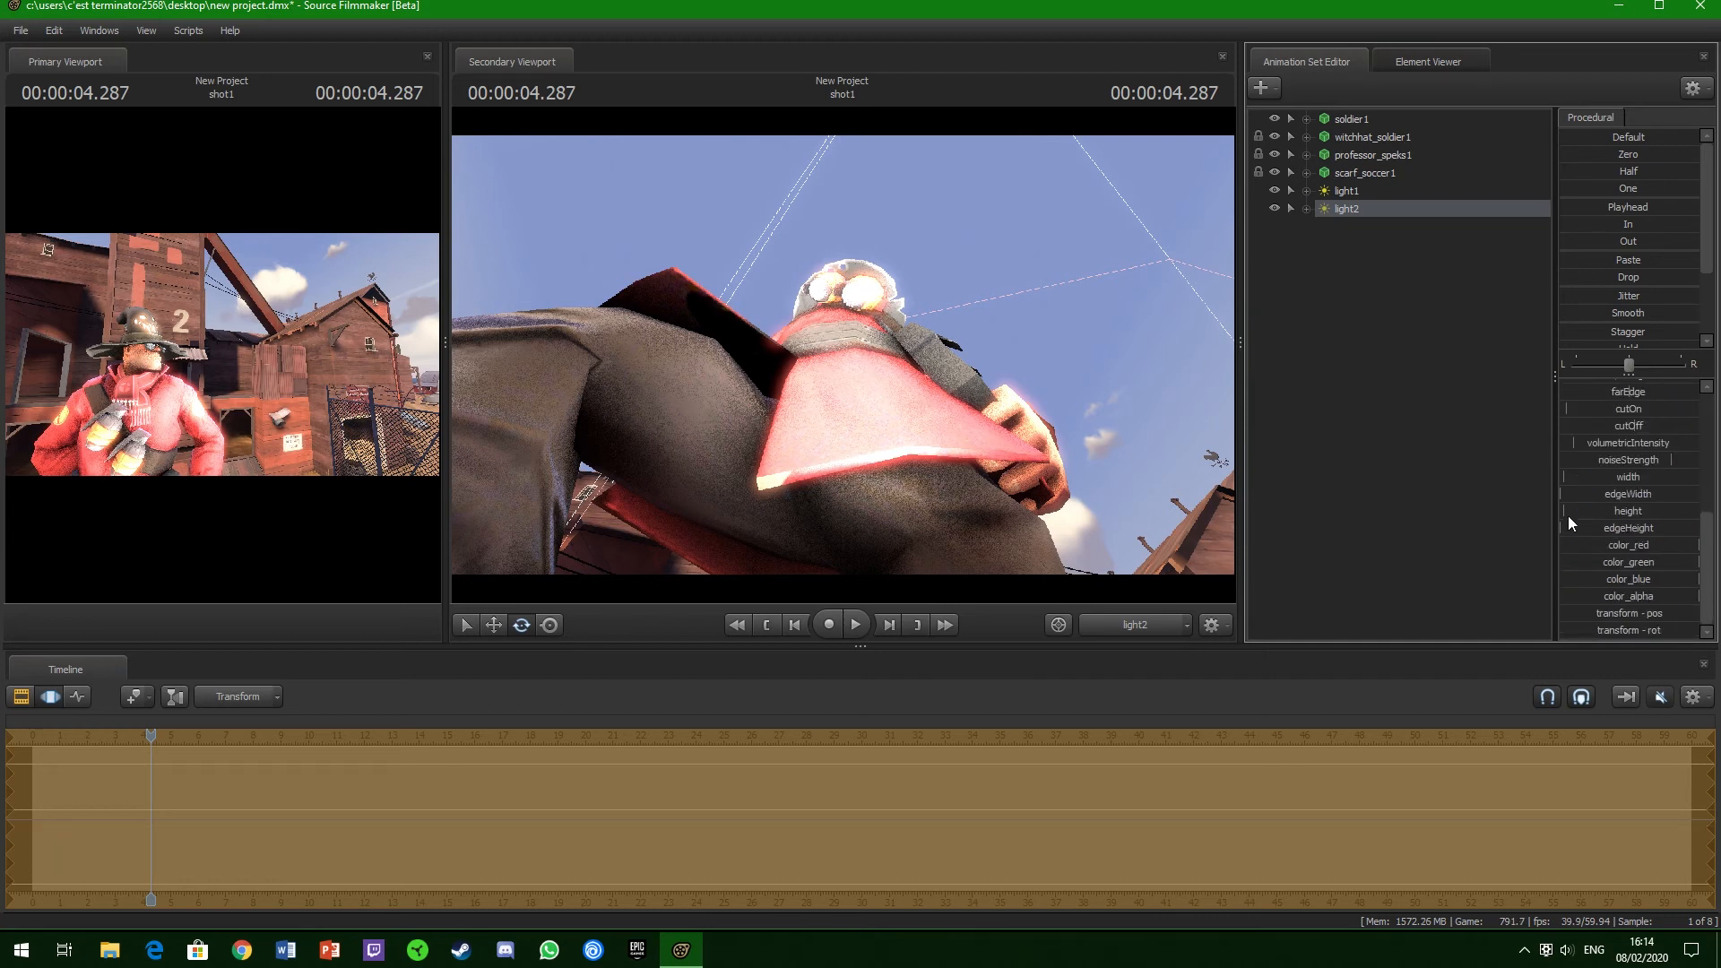
mouse_move(1594, 494)
mouse_down()
mouse_move(1672, 494)
mouse_move(1614, 494)
mouse_up()
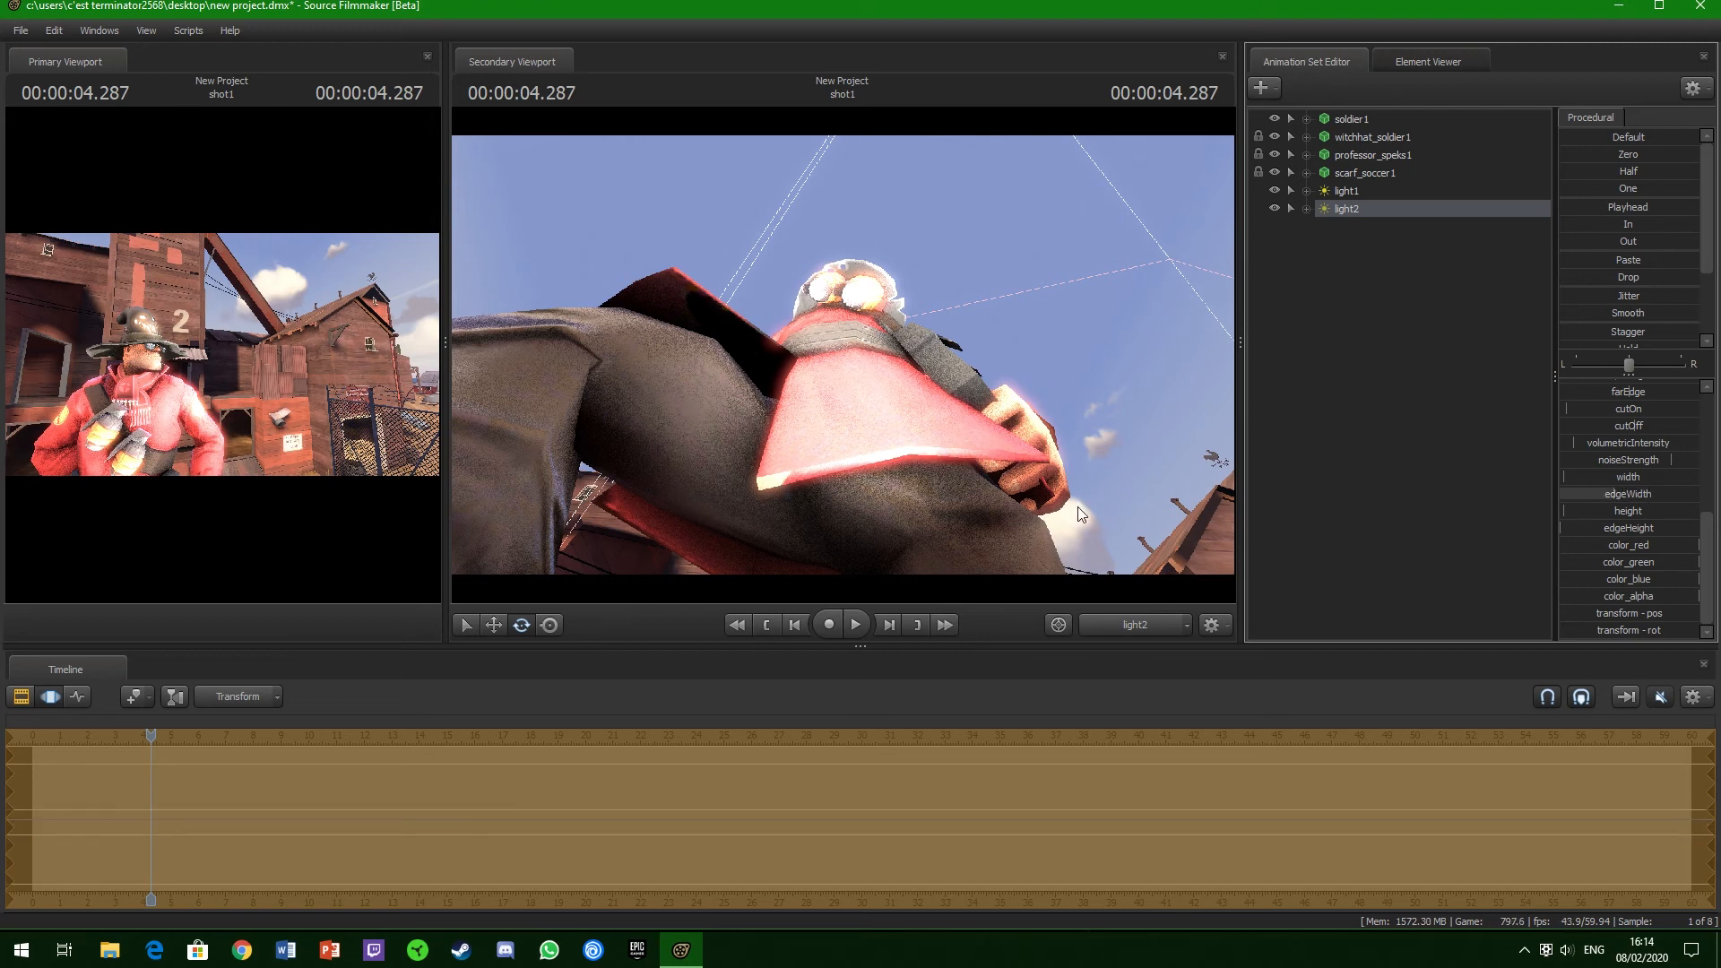
- Select soldier1, return the secondary viewport to camera1, and reframe the shot slightly closer with the soldier farther left
click(1336, 192)
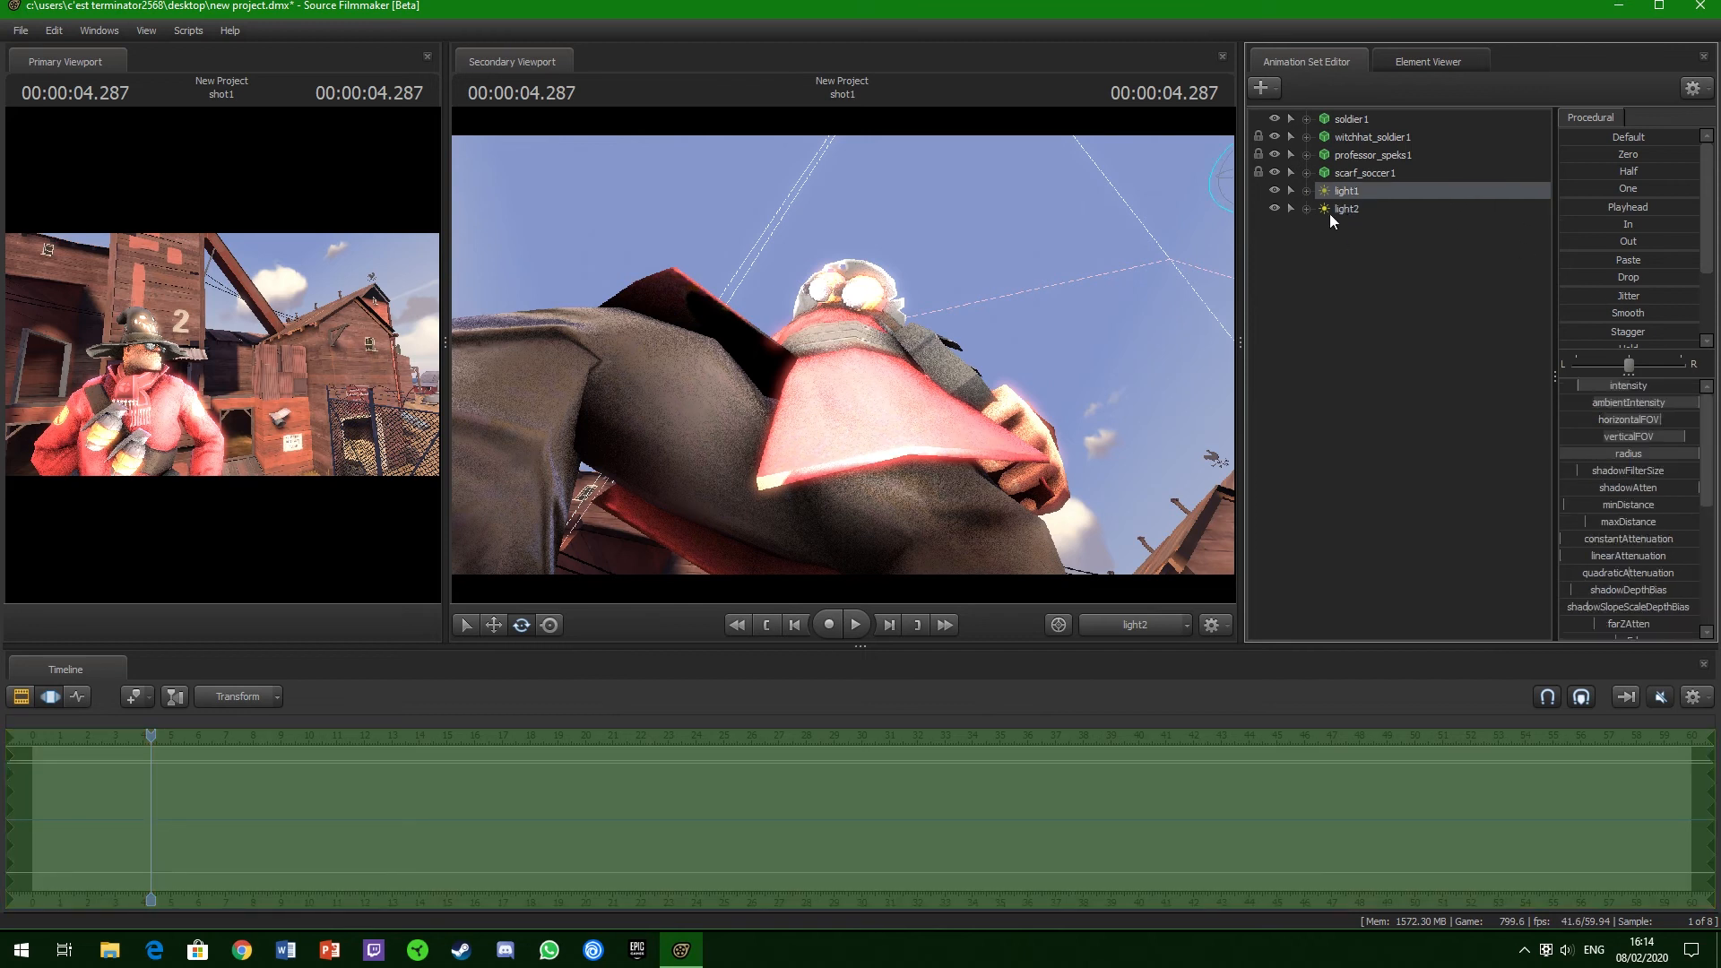
click(1342, 177)
click(1347, 122)
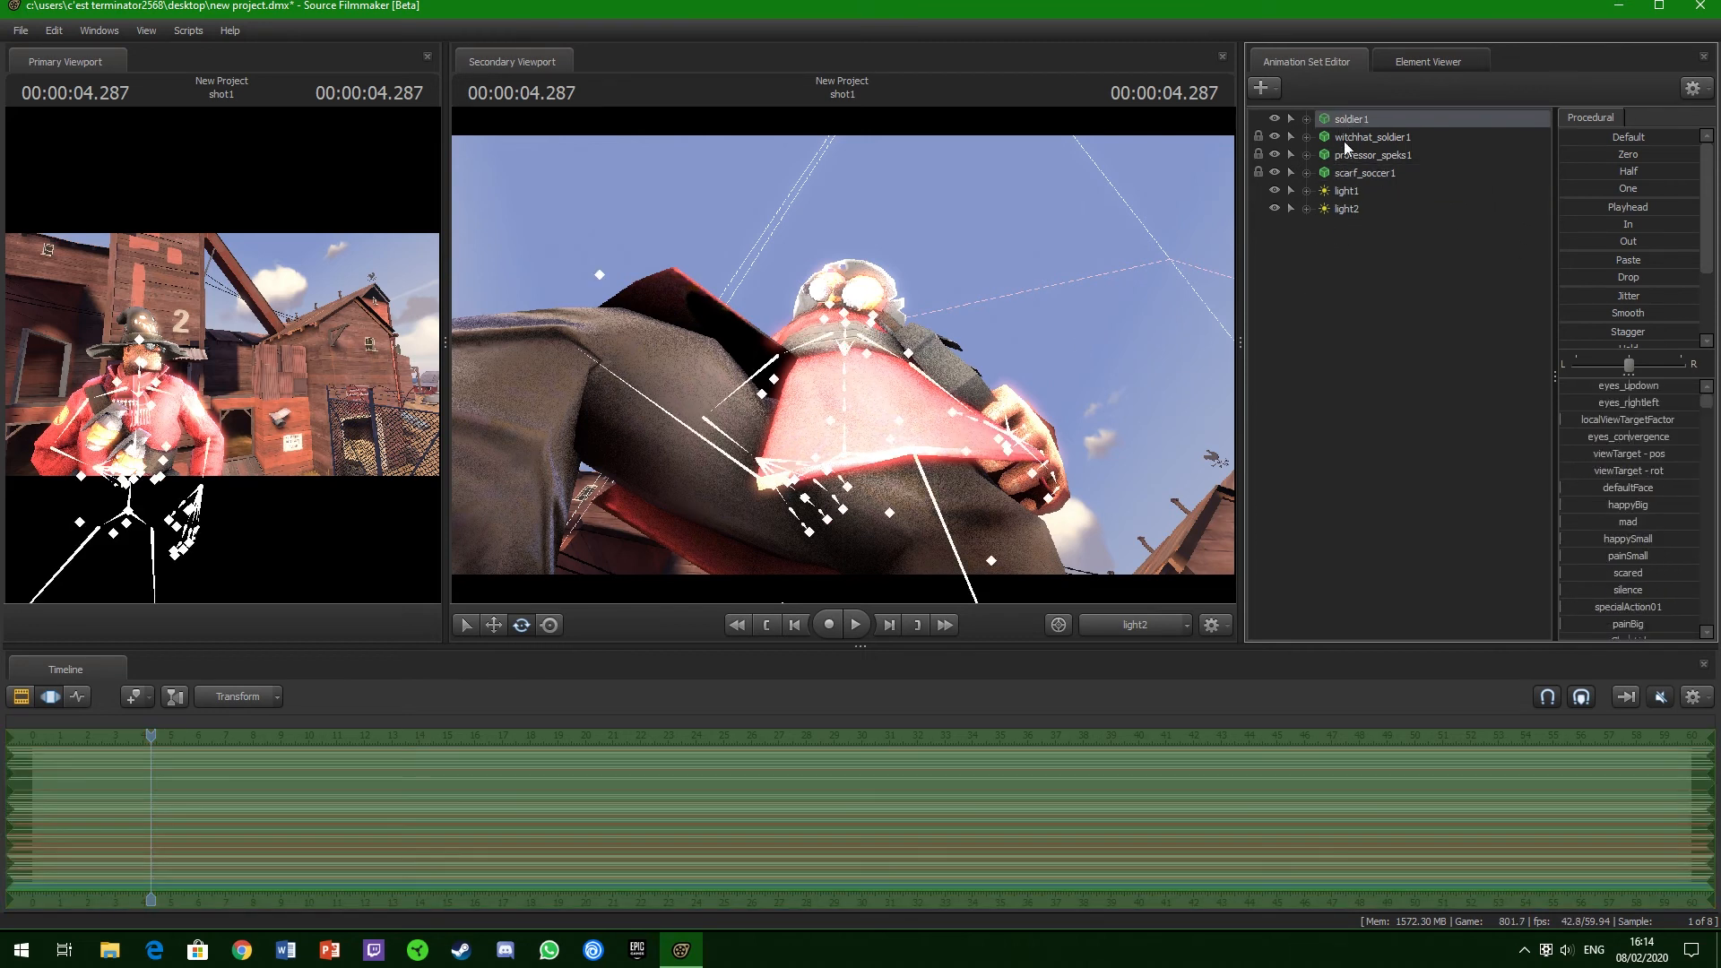
click(1117, 627)
click(1120, 627)
mouse_move(976, 482)
mouse_down()
mouse_move(905, 506)
mouse_move(977, 502)
mouse_move(1008, 477)
mouse_up()
key(w)
drag(843, 353, 843, 353)
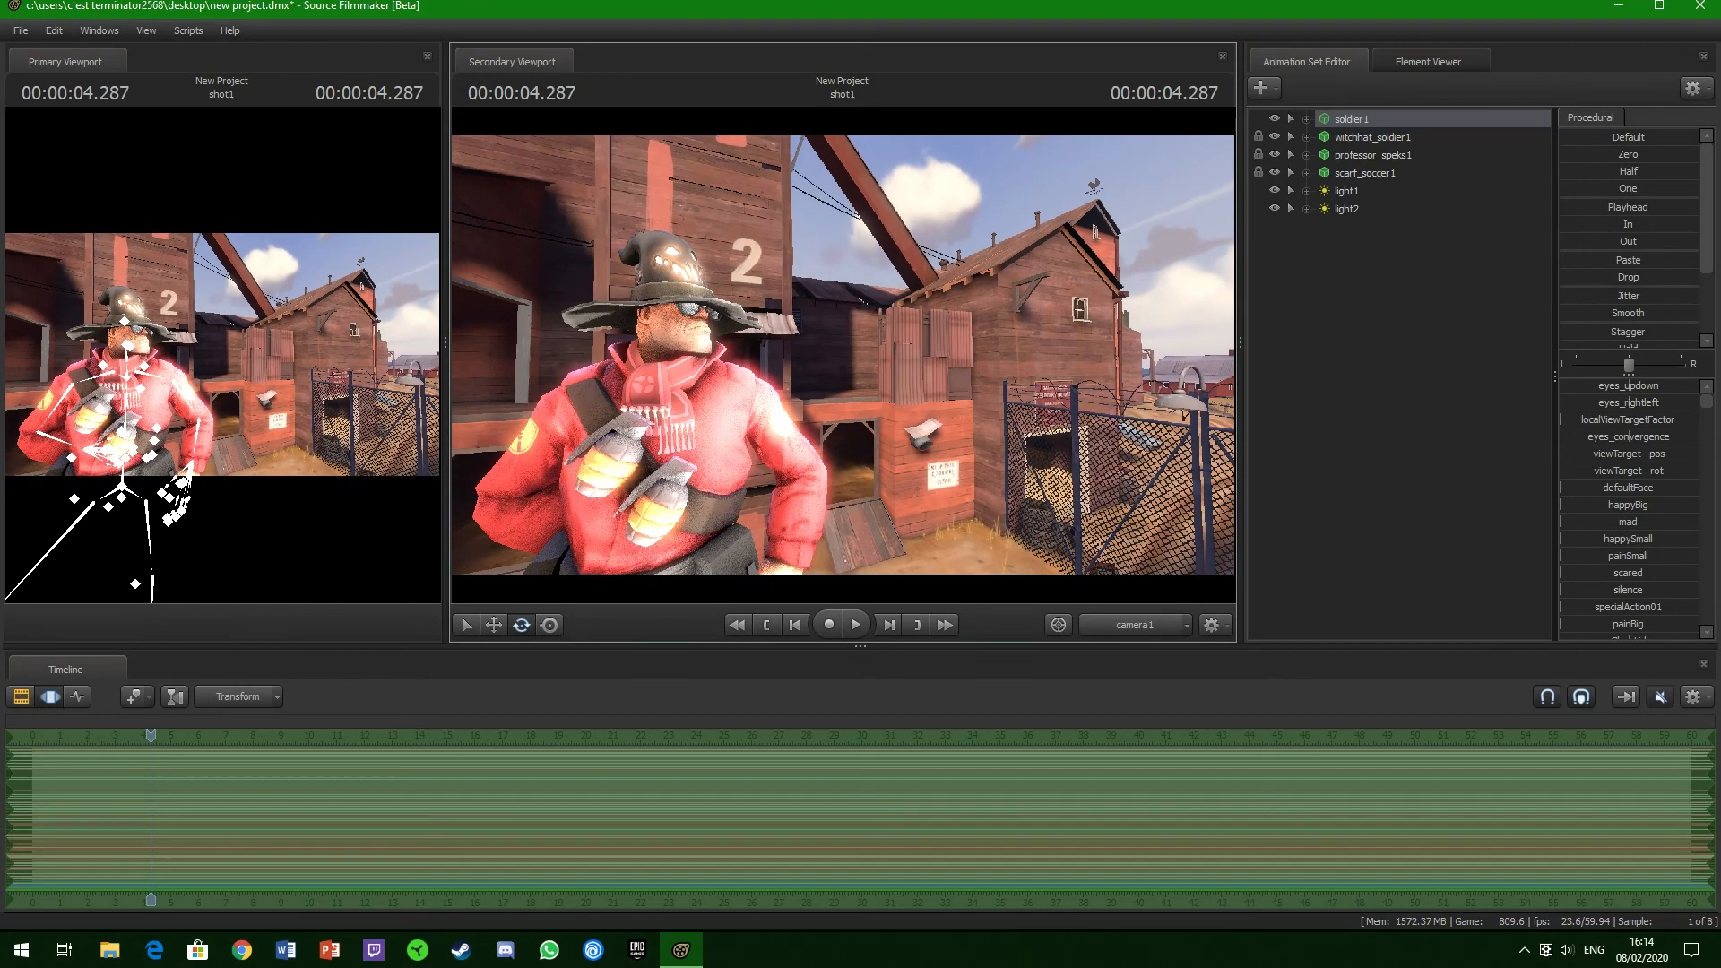
- Switch the secondary viewport to the work camera and pull back to frame the whole soldier on the roof from the front
click(1138, 631)
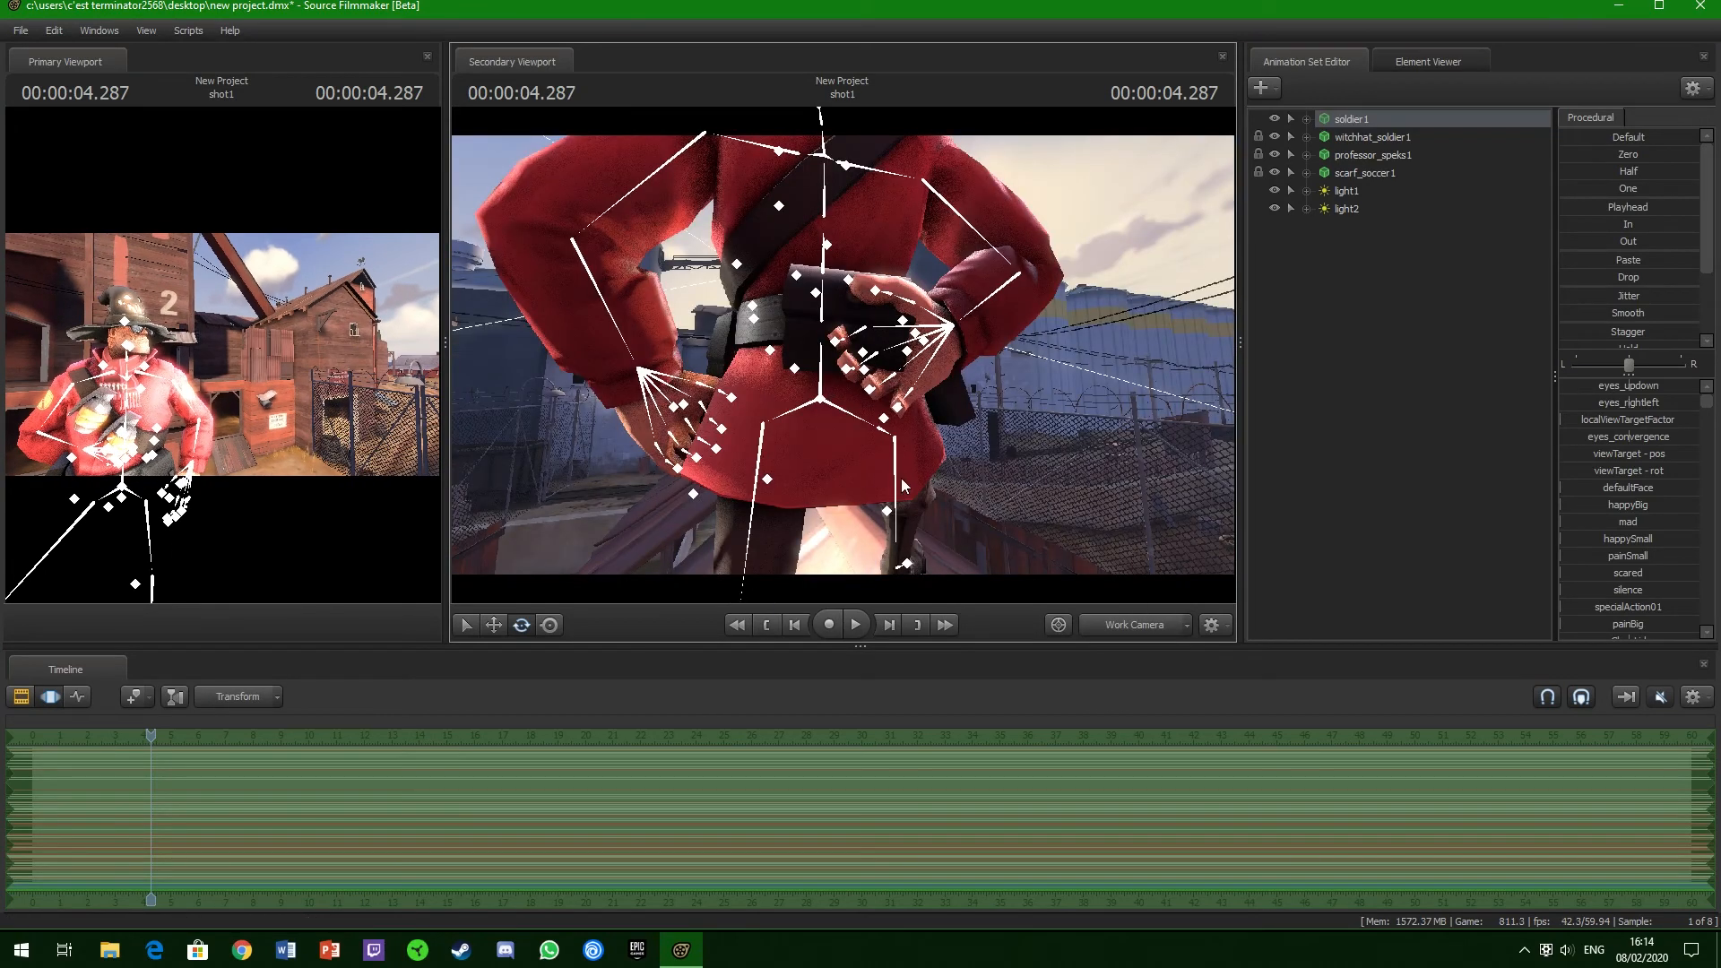
click(1138, 628)
click(1138, 628)
drag(843, 353, 916, 439)
key(a)
key(a)
key(w)
key(s)
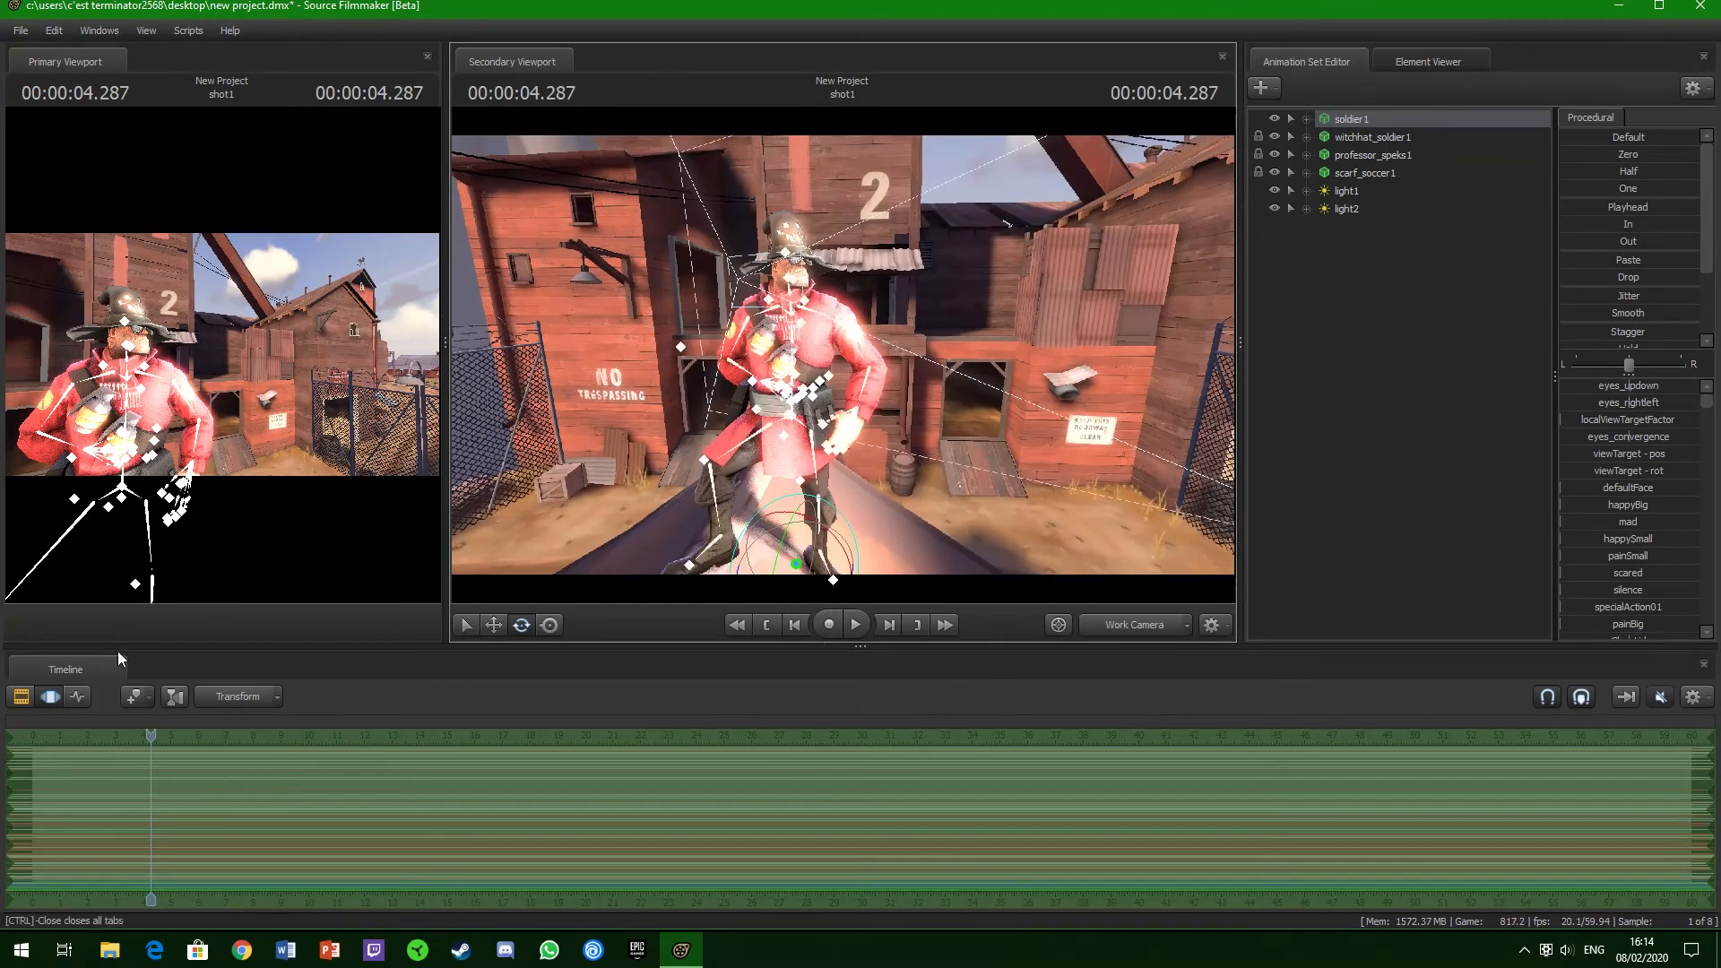
- Show the timeline in the Clip Editor and move the playhead back to the start of shot1
click(20, 696)
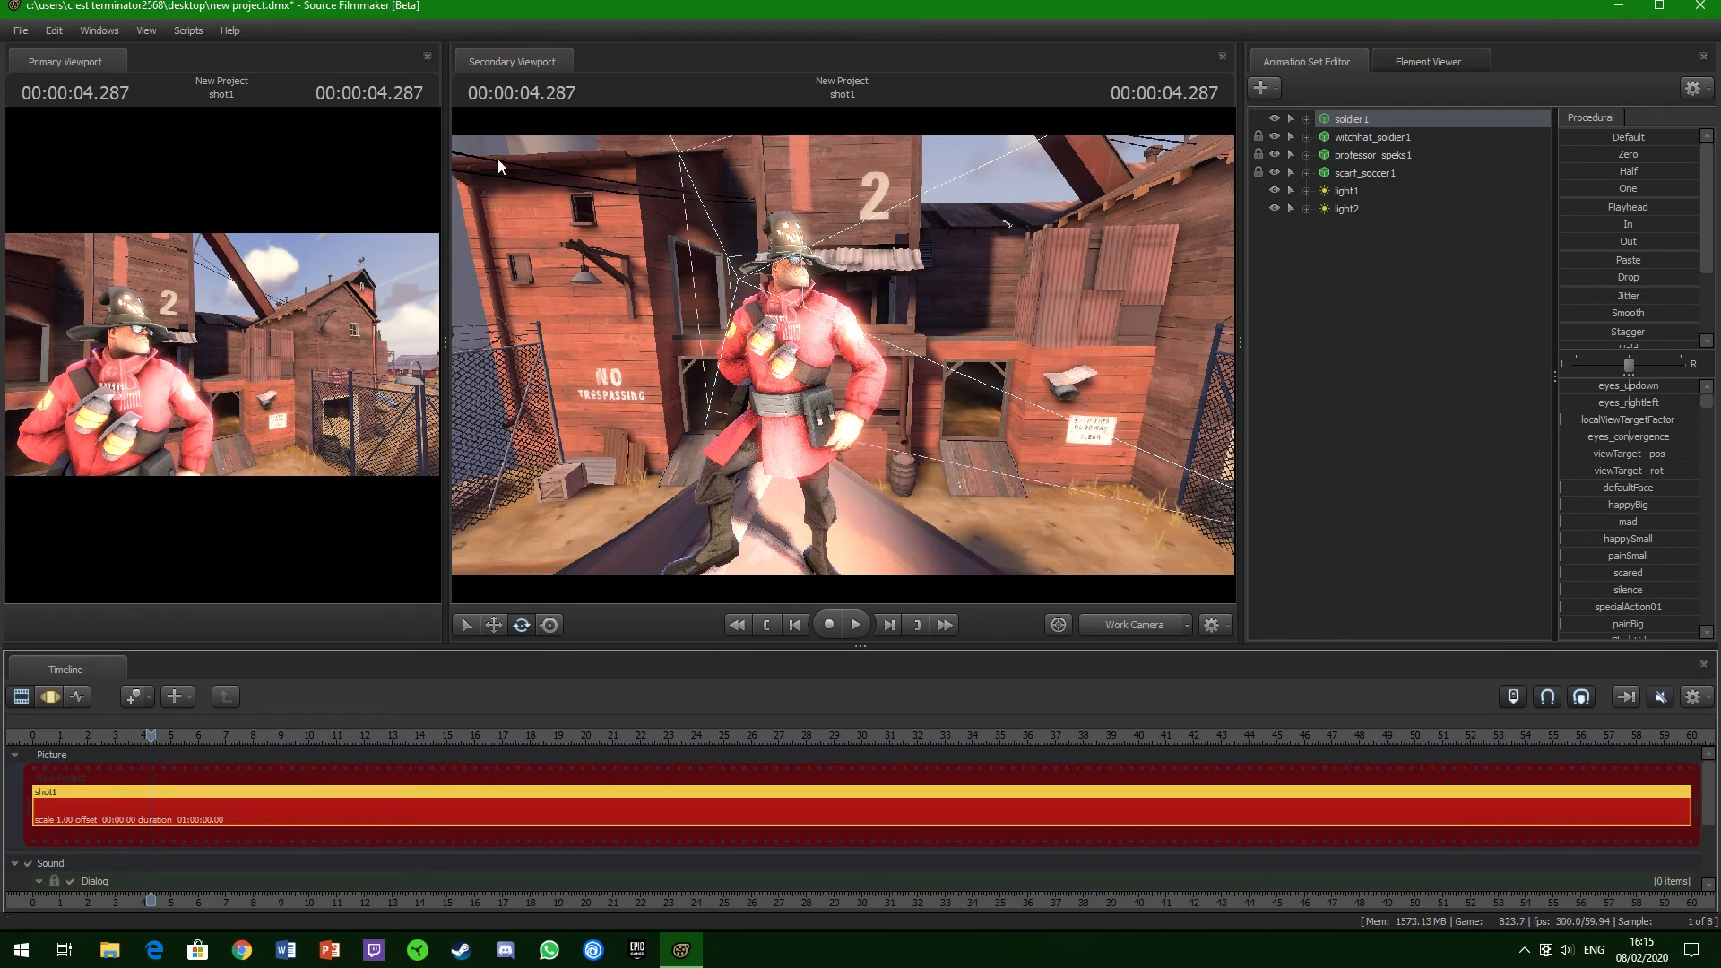
drag(149, 734, 100, 748)
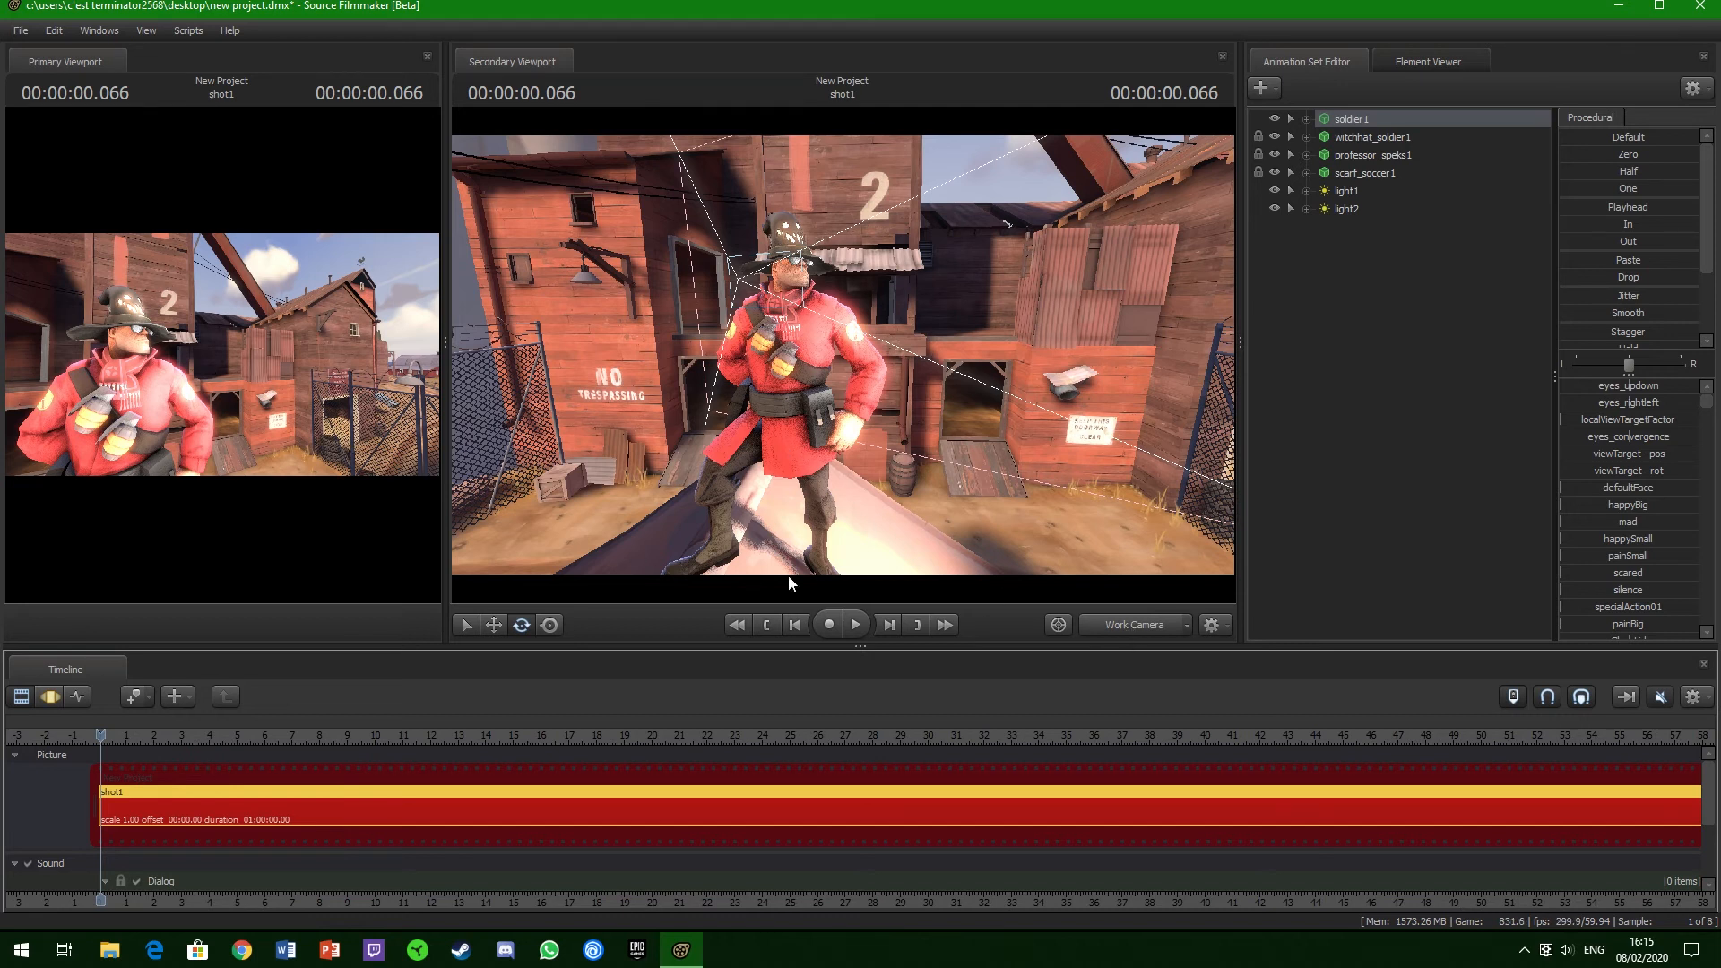
click(16, 30)
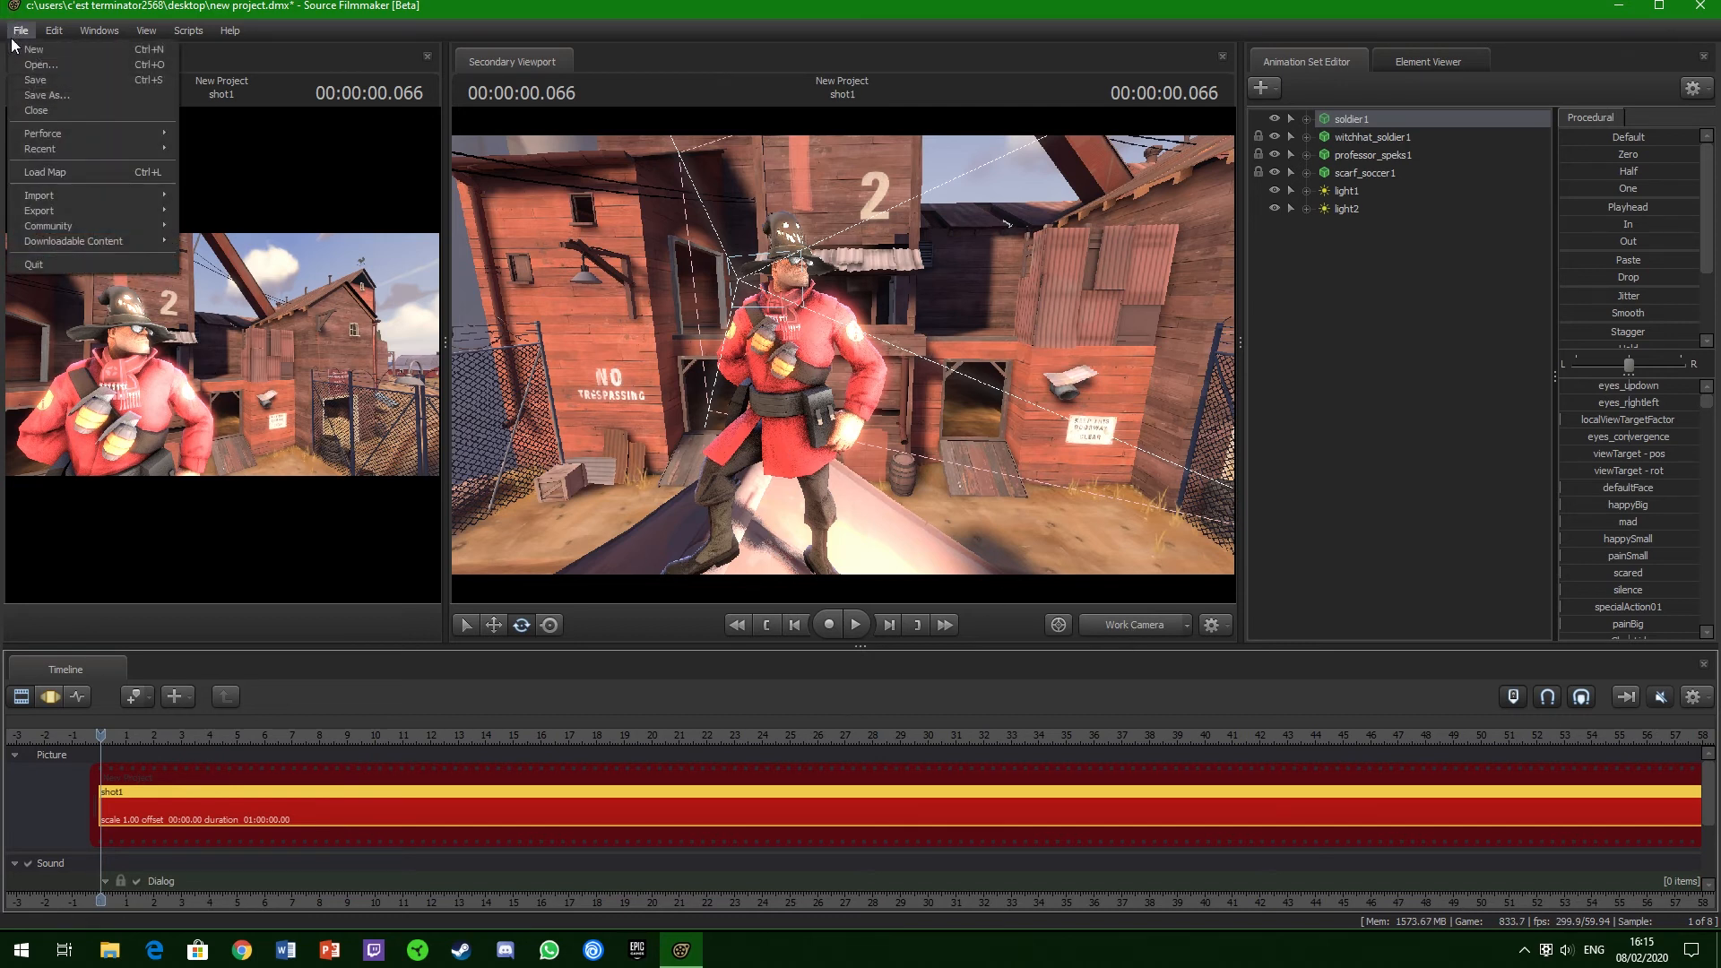
mouse_move(26, 198)
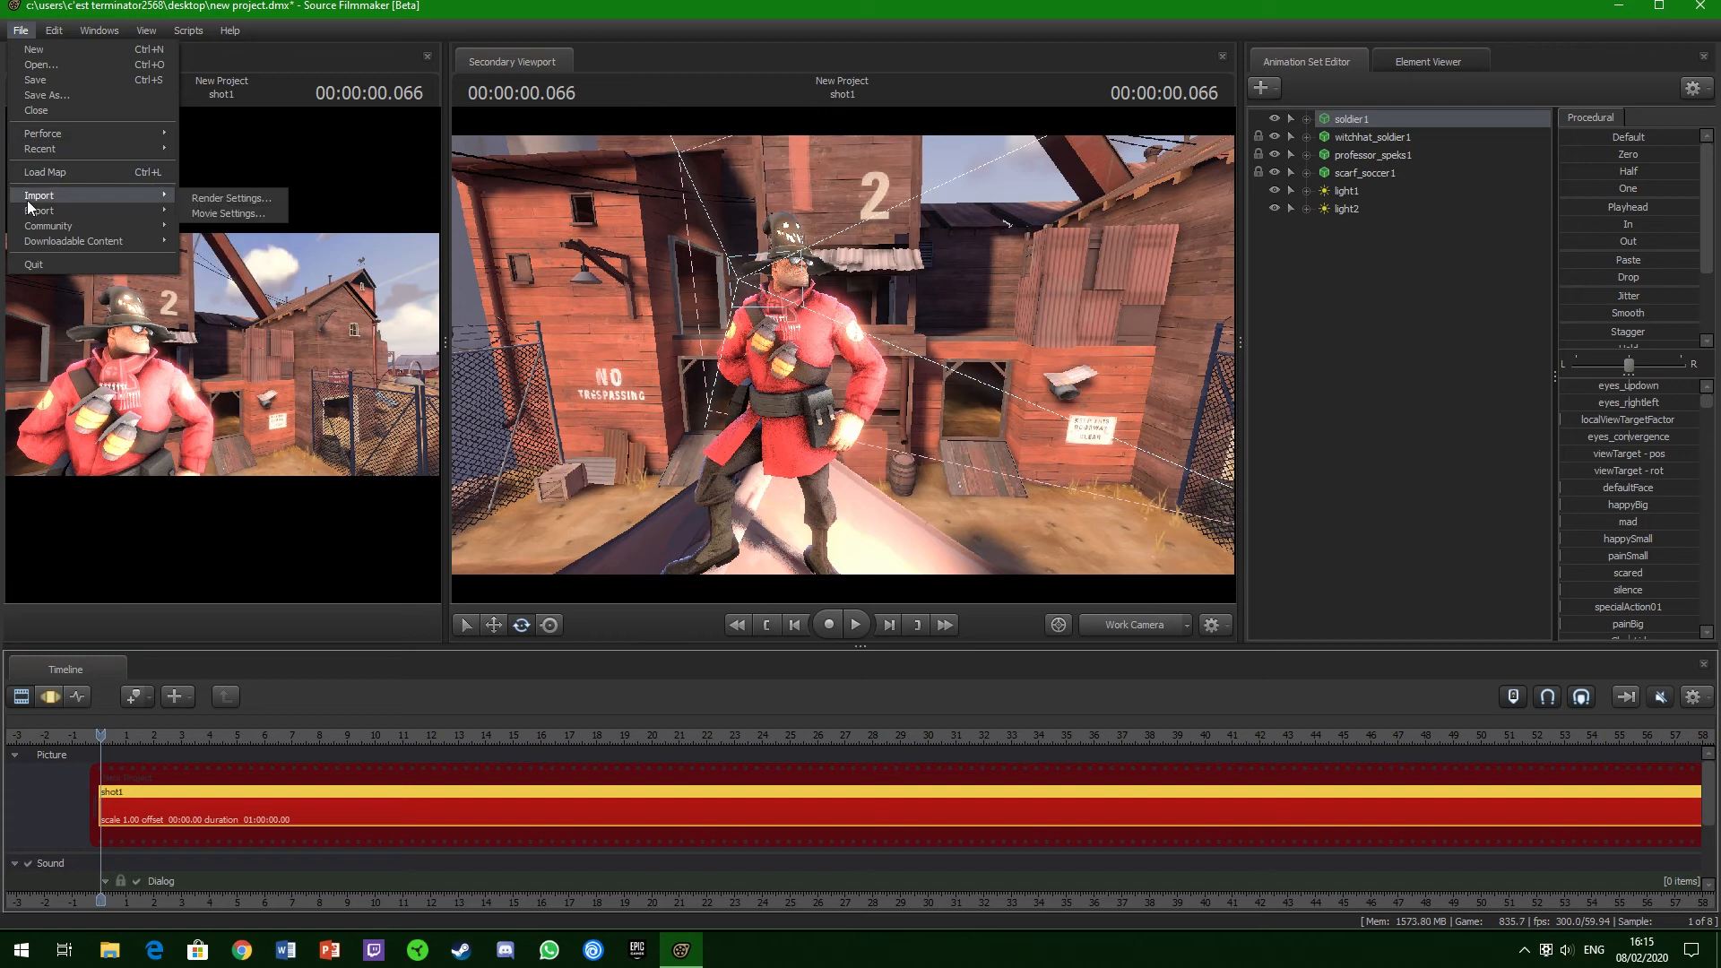
click(202, 197)
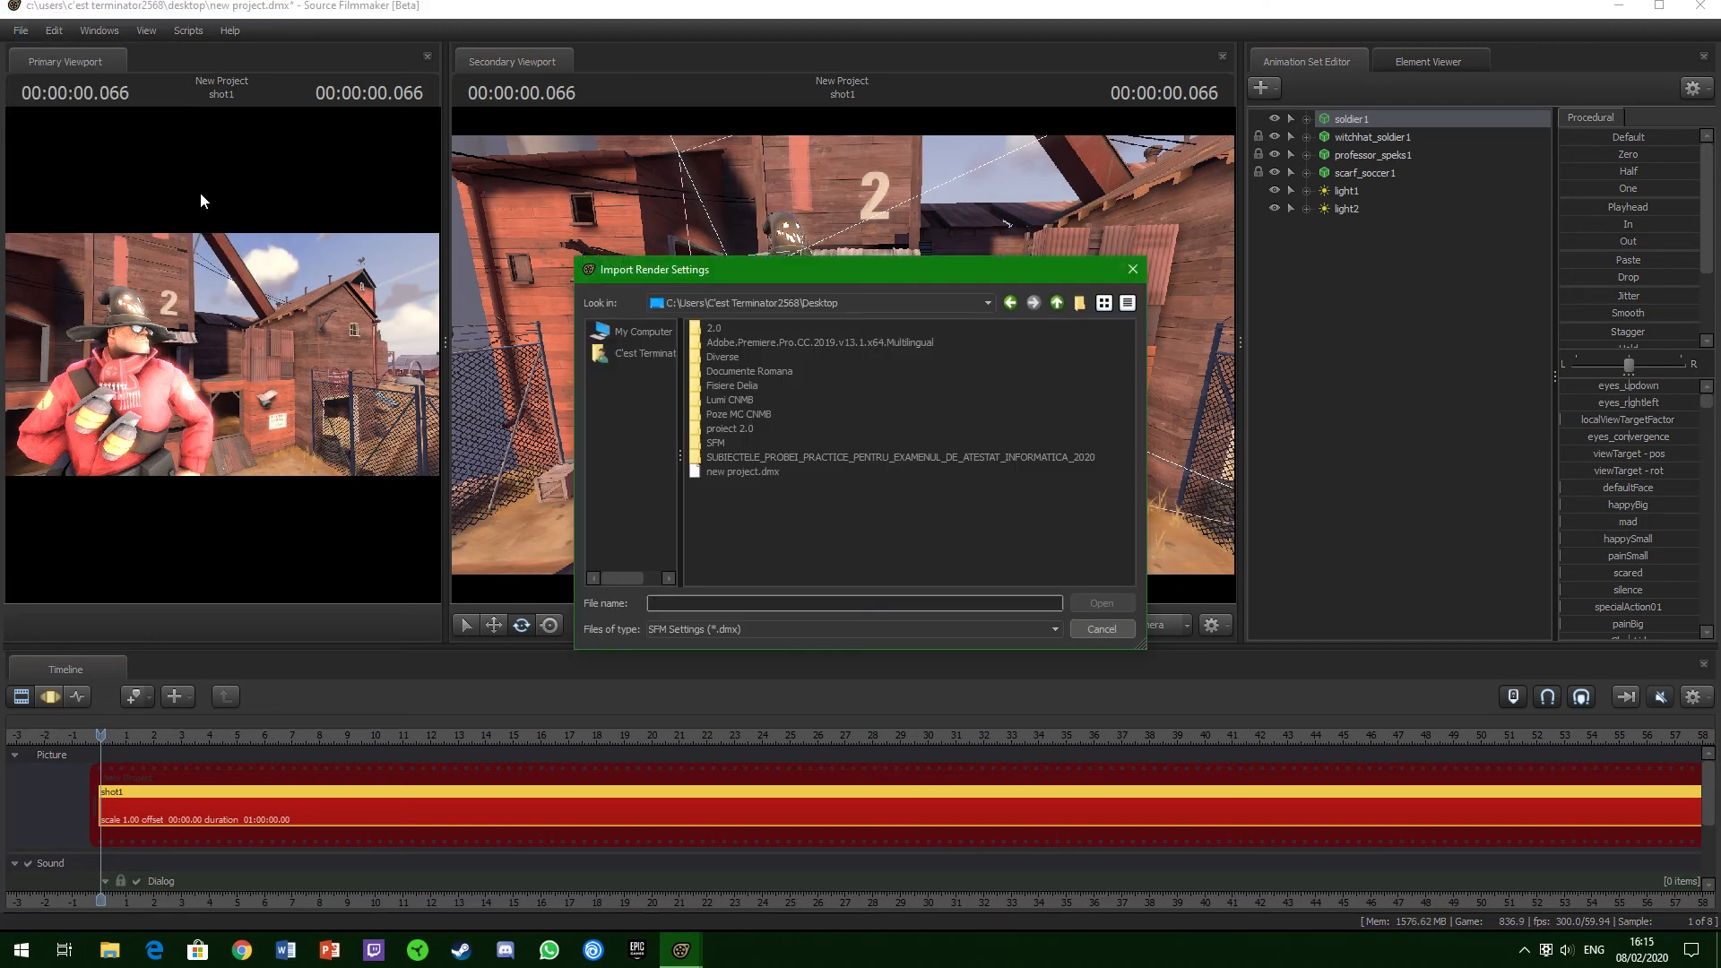
click(1100, 630)
- Export the shot as a 1920 by 1080 pixel JPEG poster, saving the modified project first
click(19, 30)
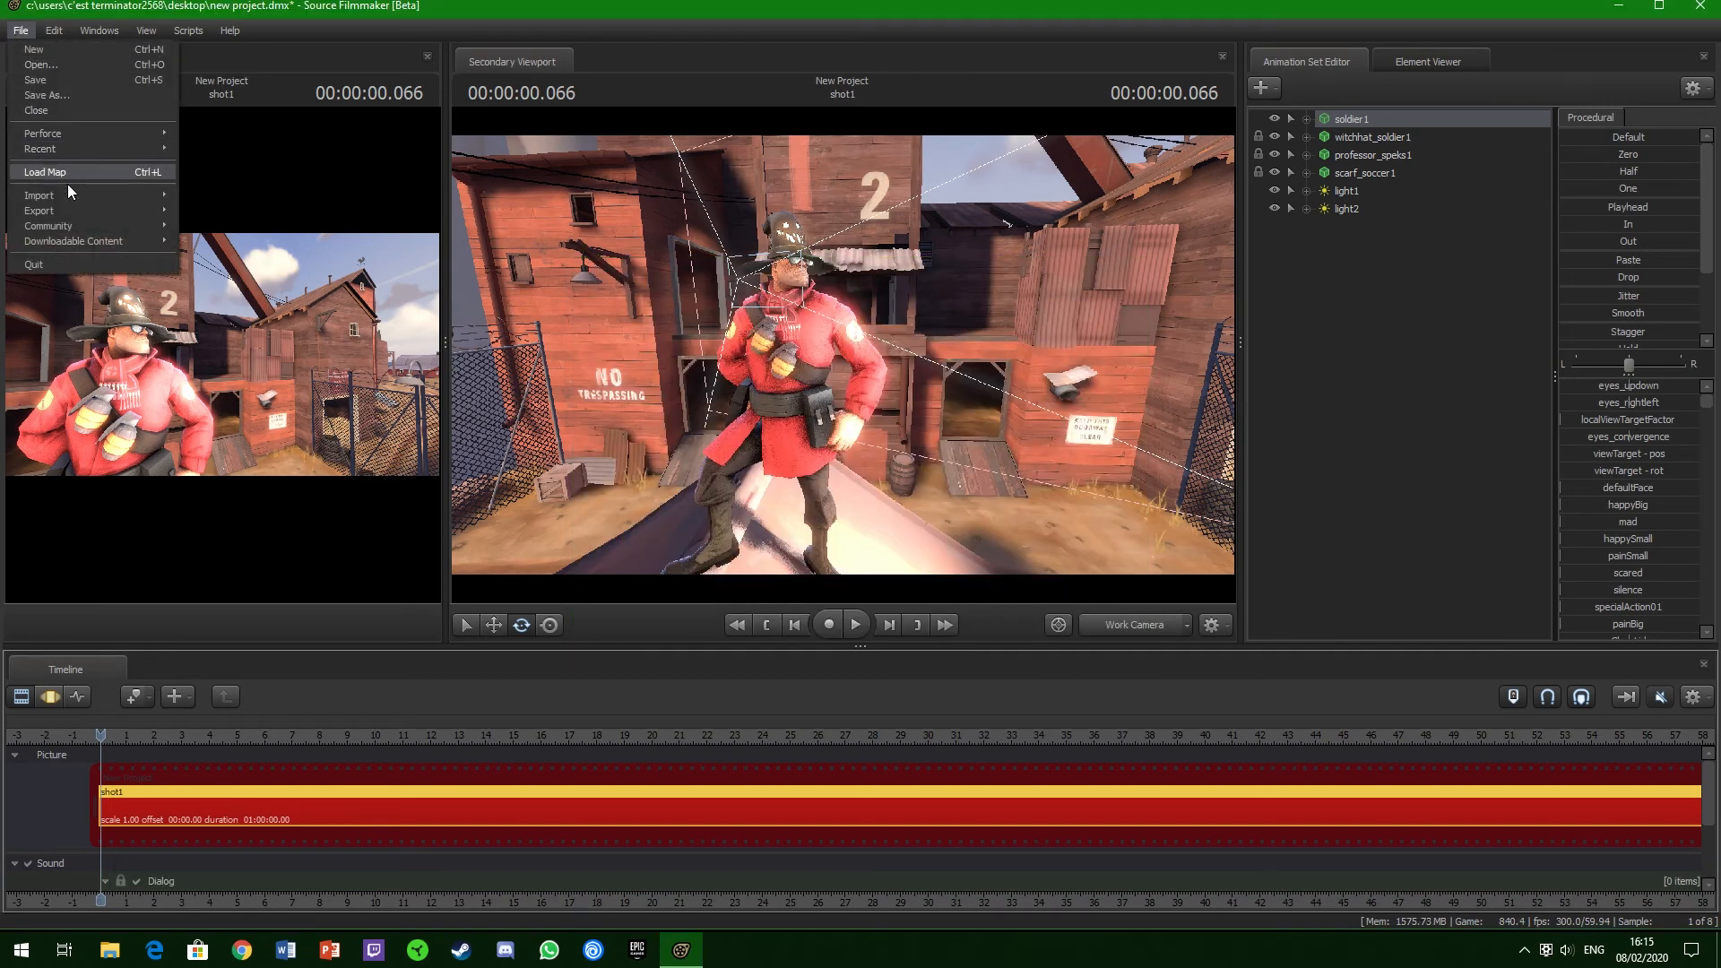
mouse_move(117, 211)
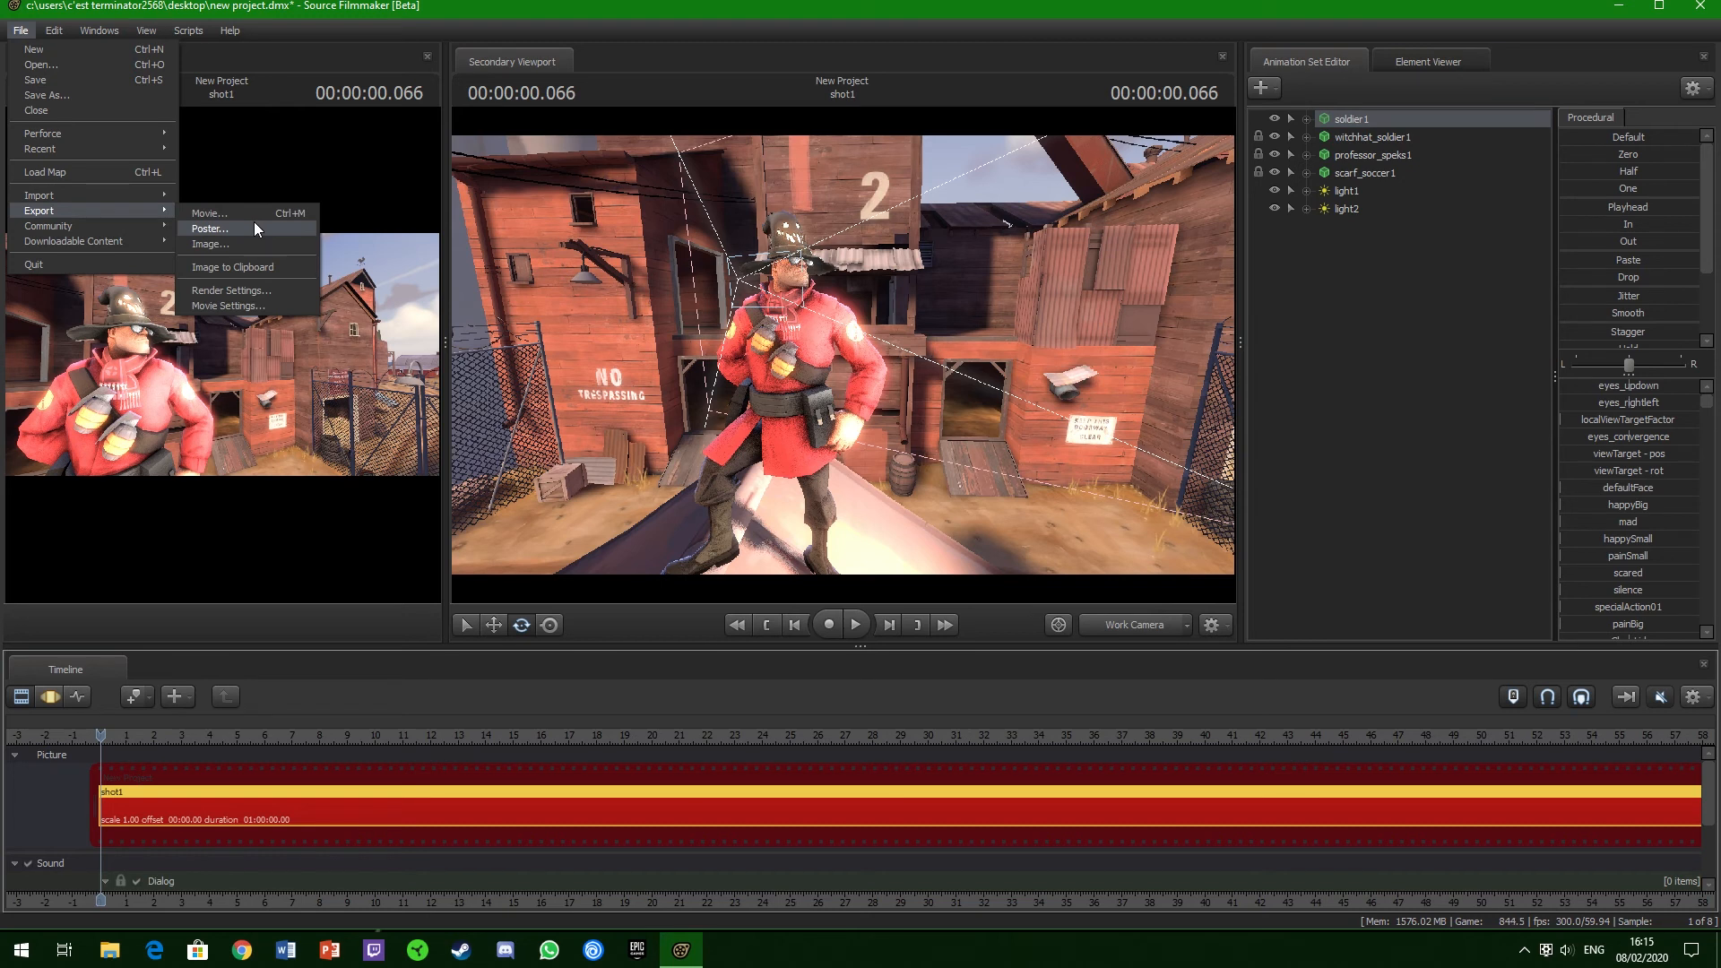
click(254, 225)
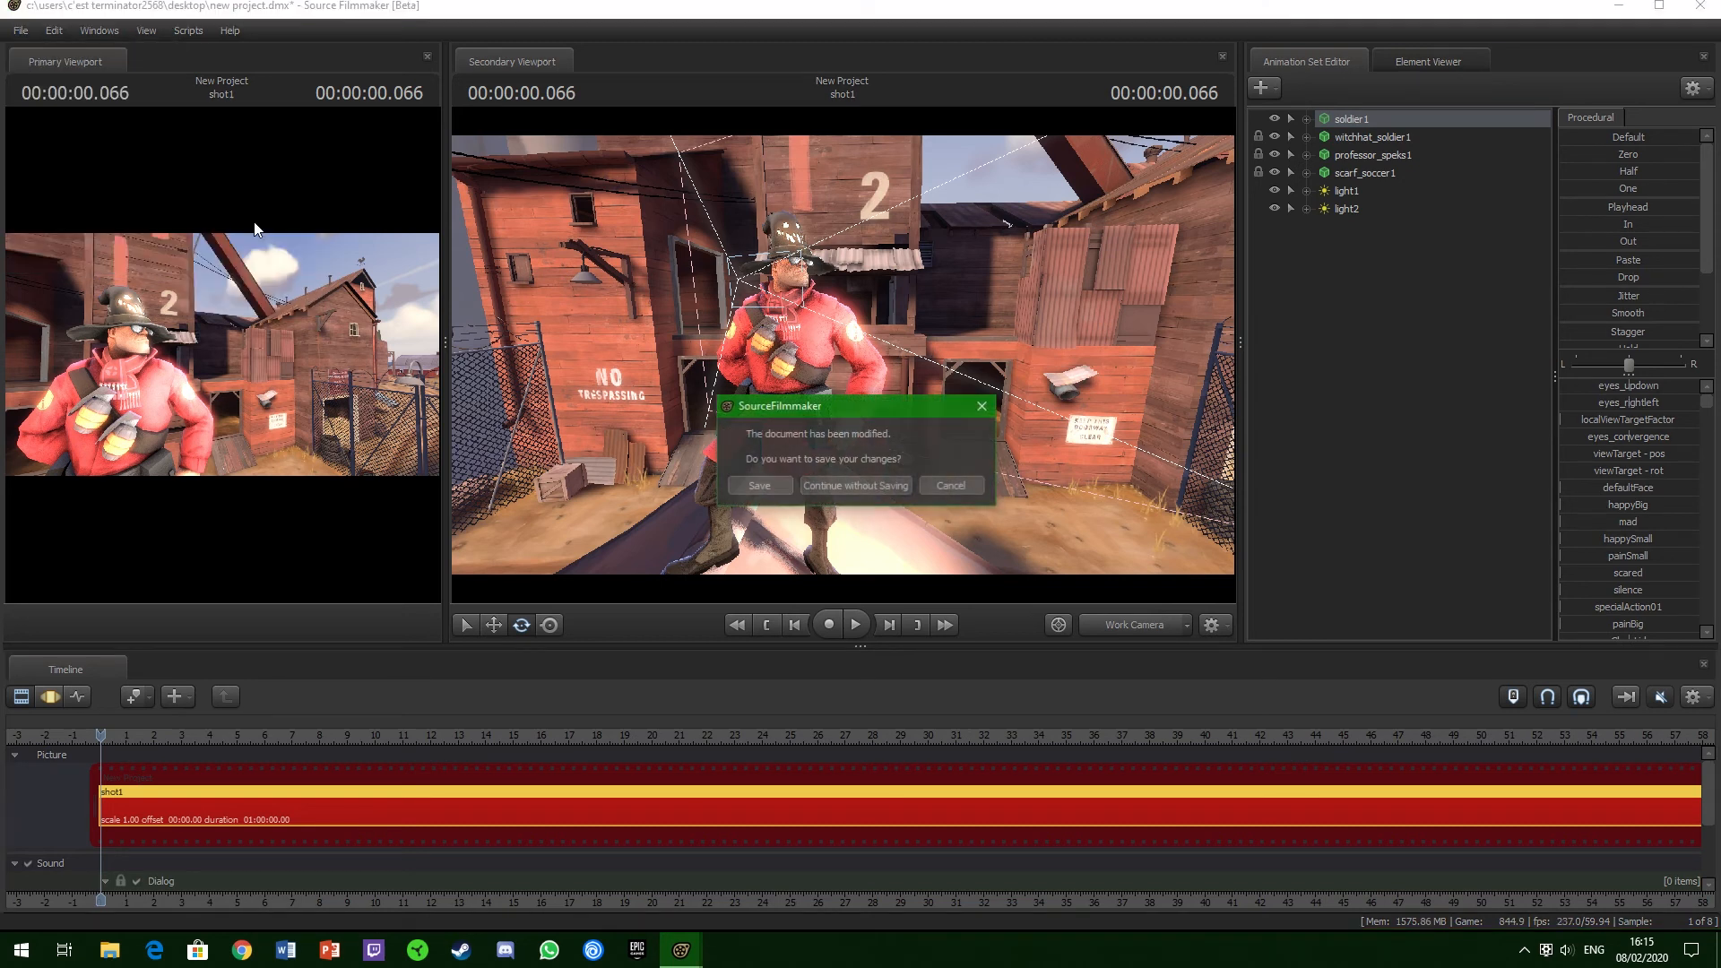
click(782, 482)
click(751, 423)
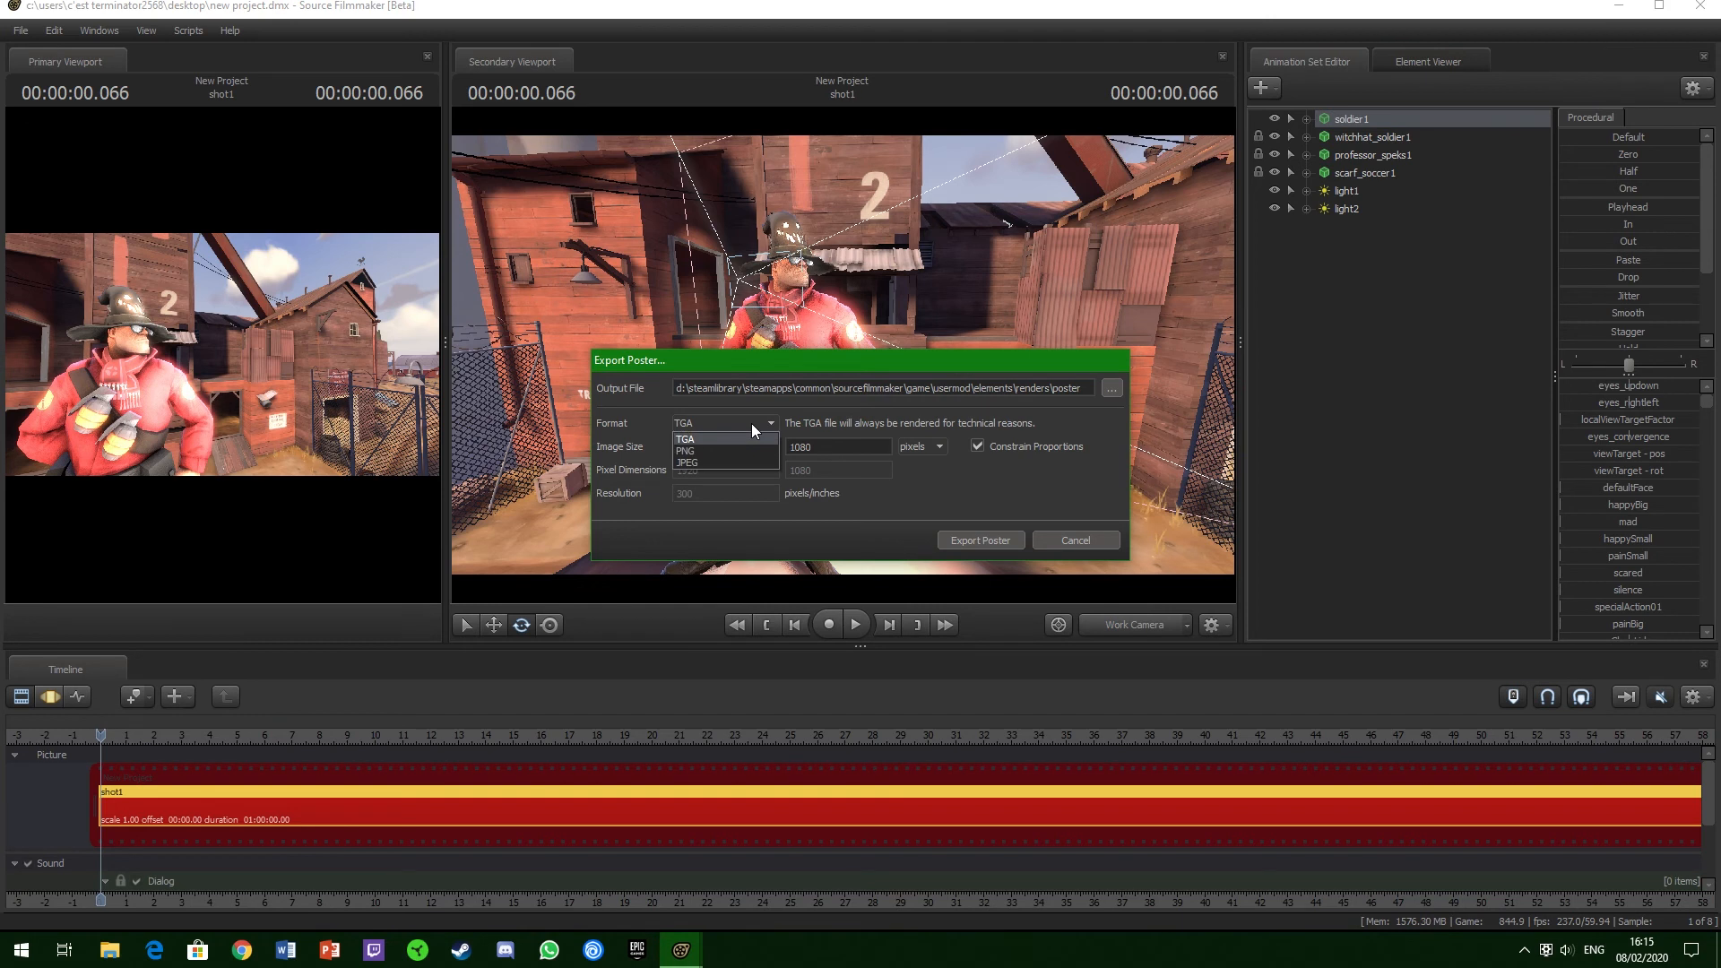
click(708, 462)
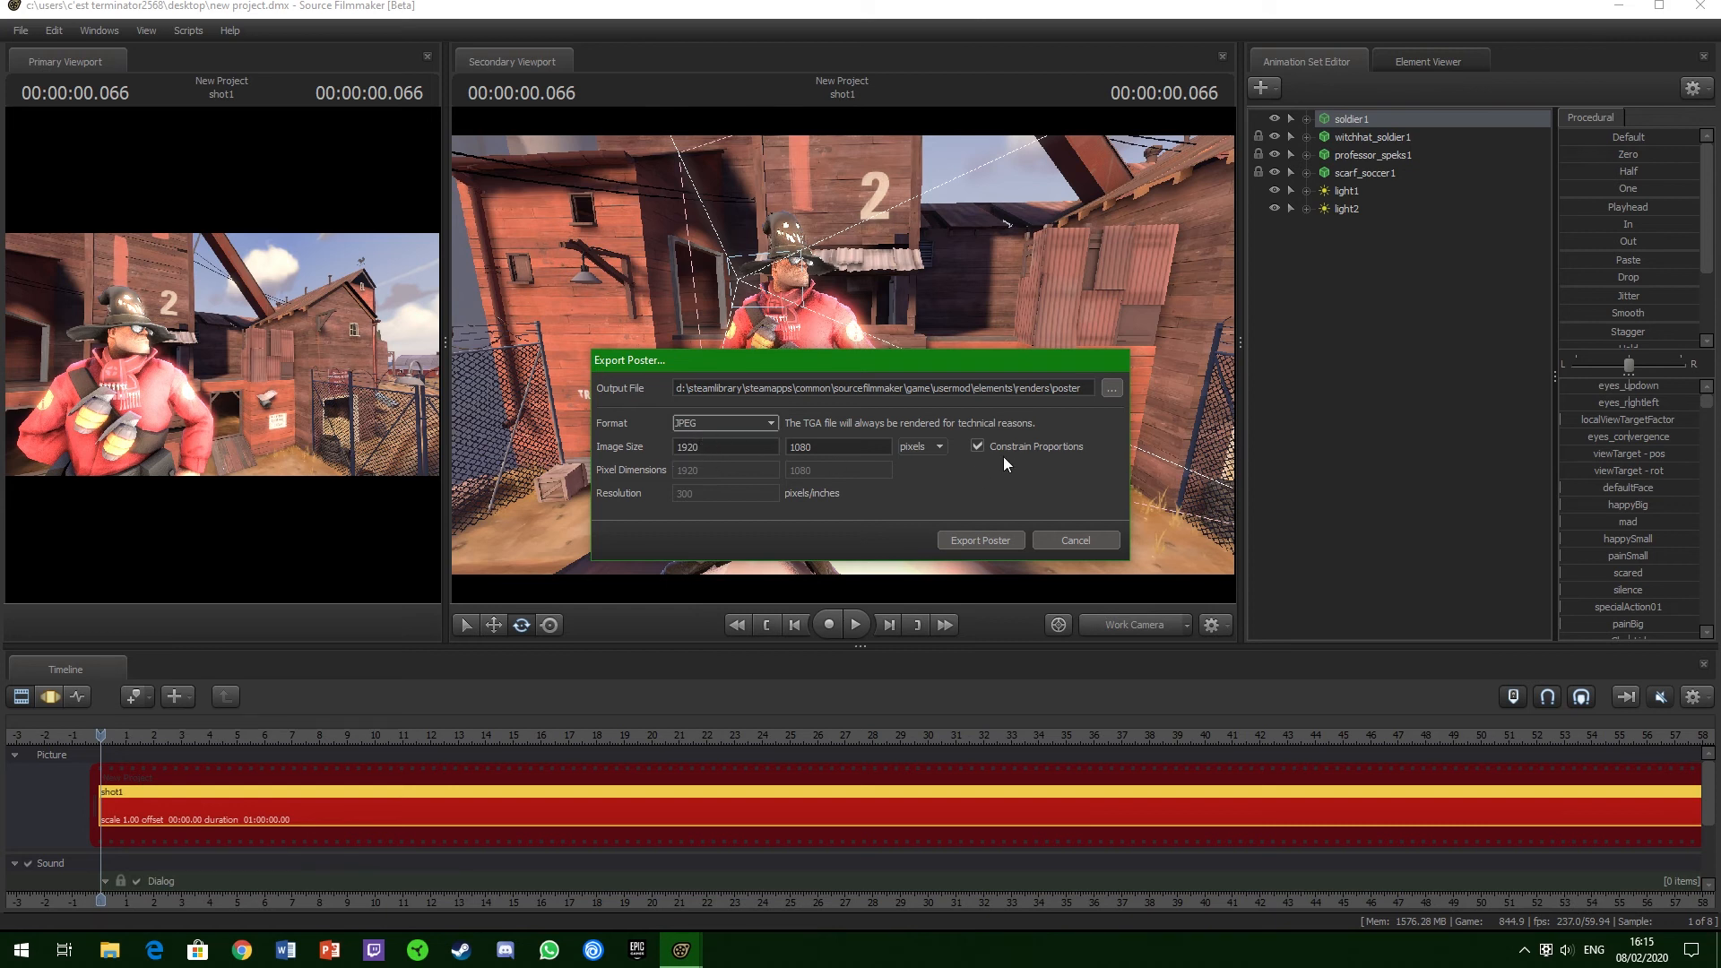
click(993, 541)
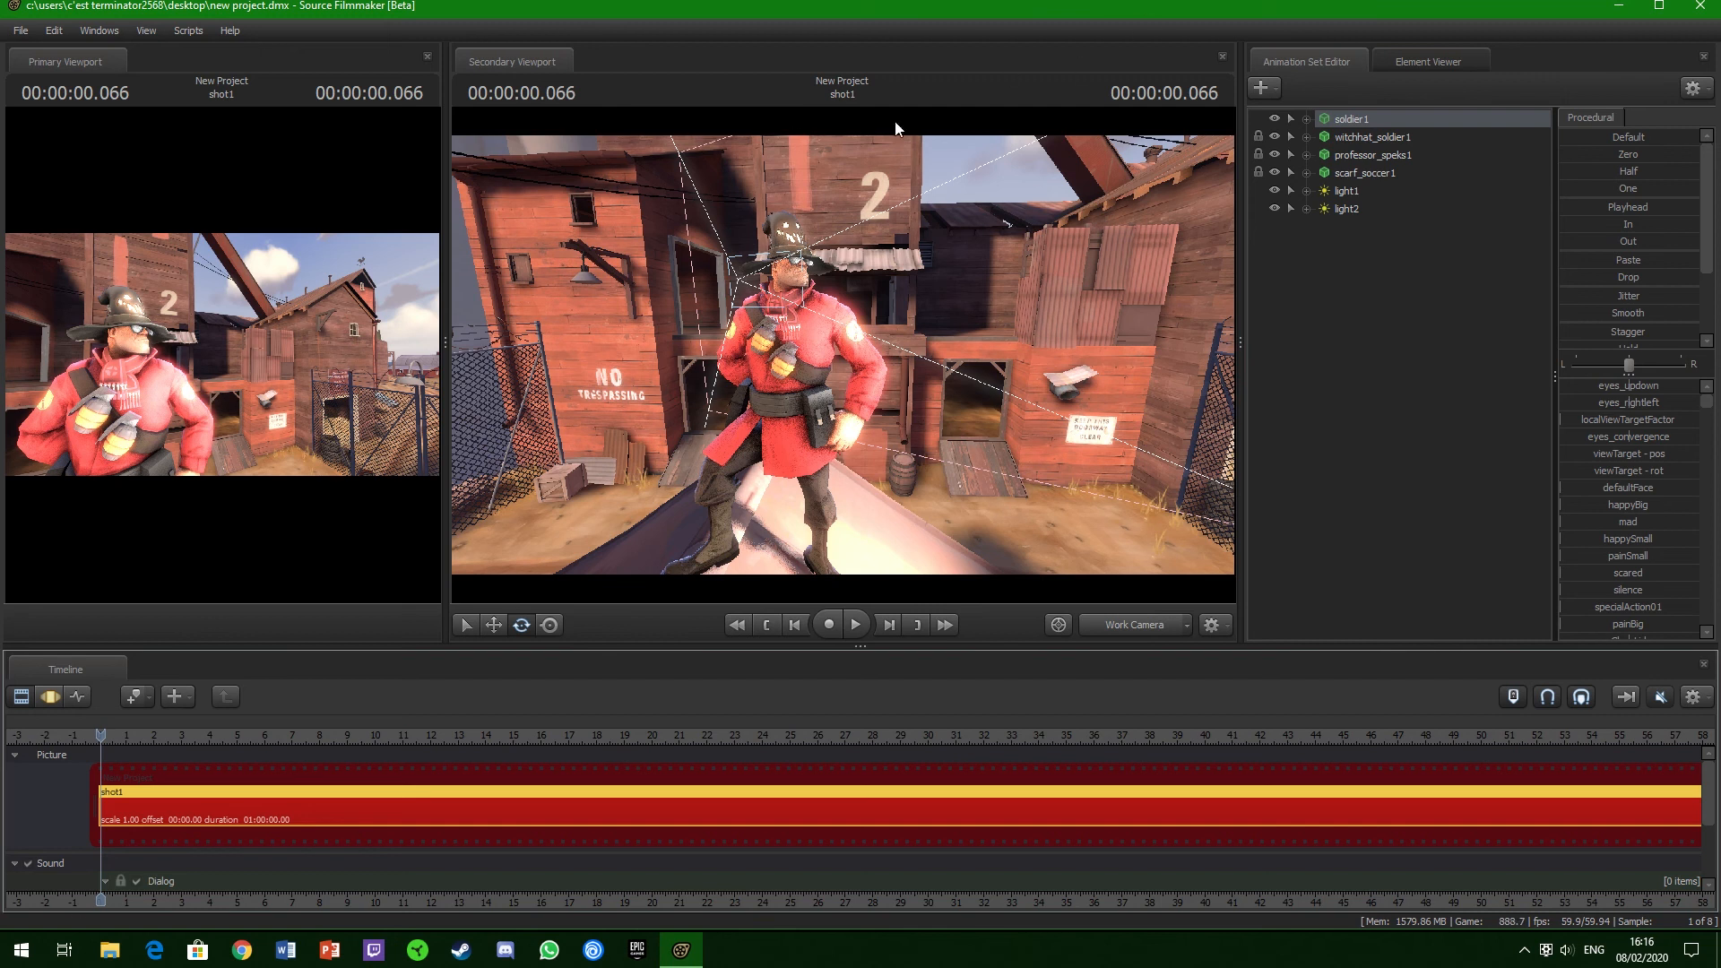
- Quit Source Filmmaker and move both new project files on the desktop to the spots directly below the PDF file
click(20, 30)
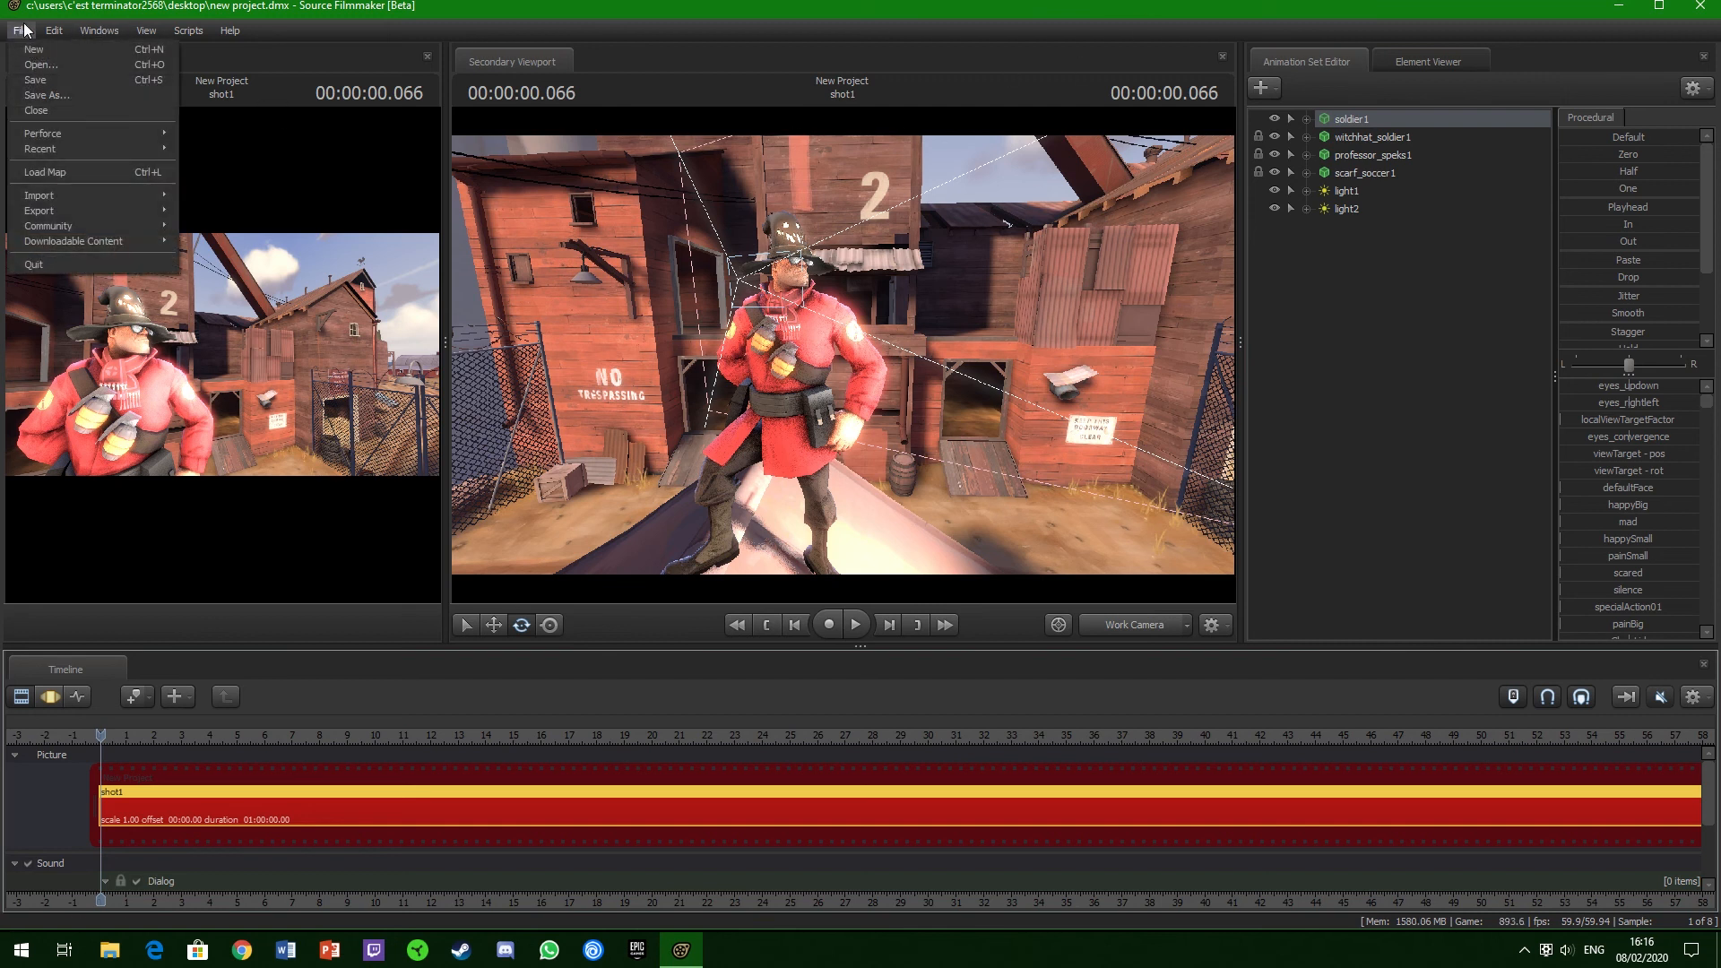
click(41, 261)
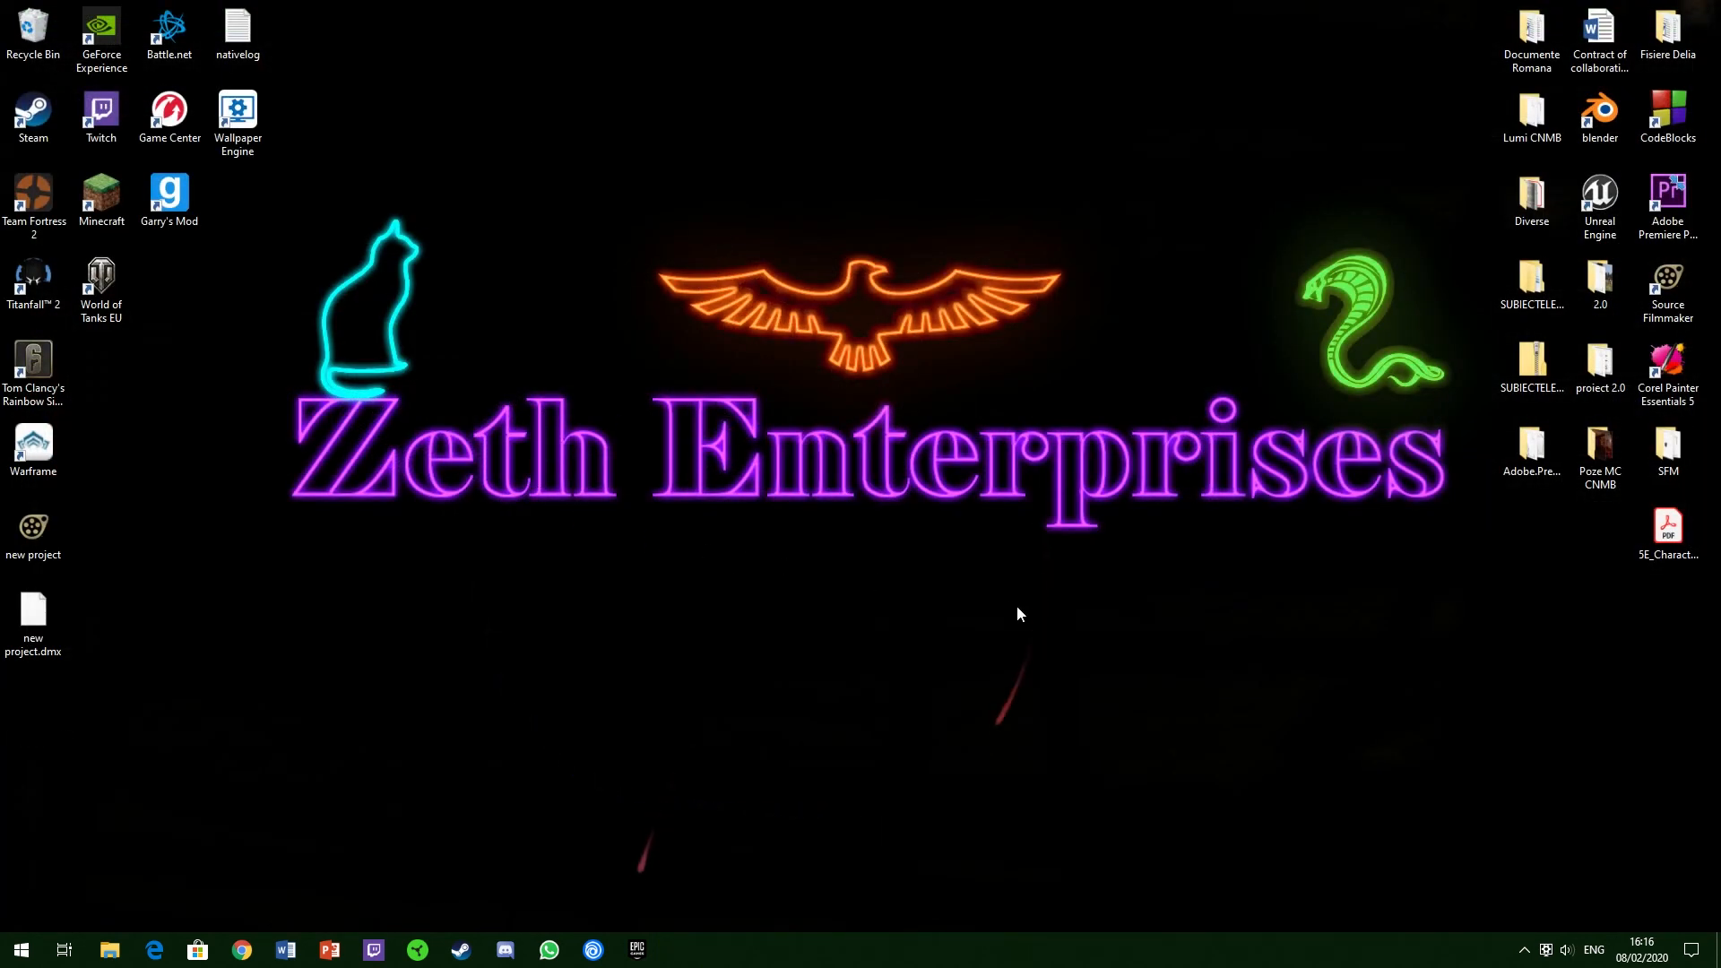
drag(57, 541, 1683, 618)
drag(33, 613, 1667, 670)
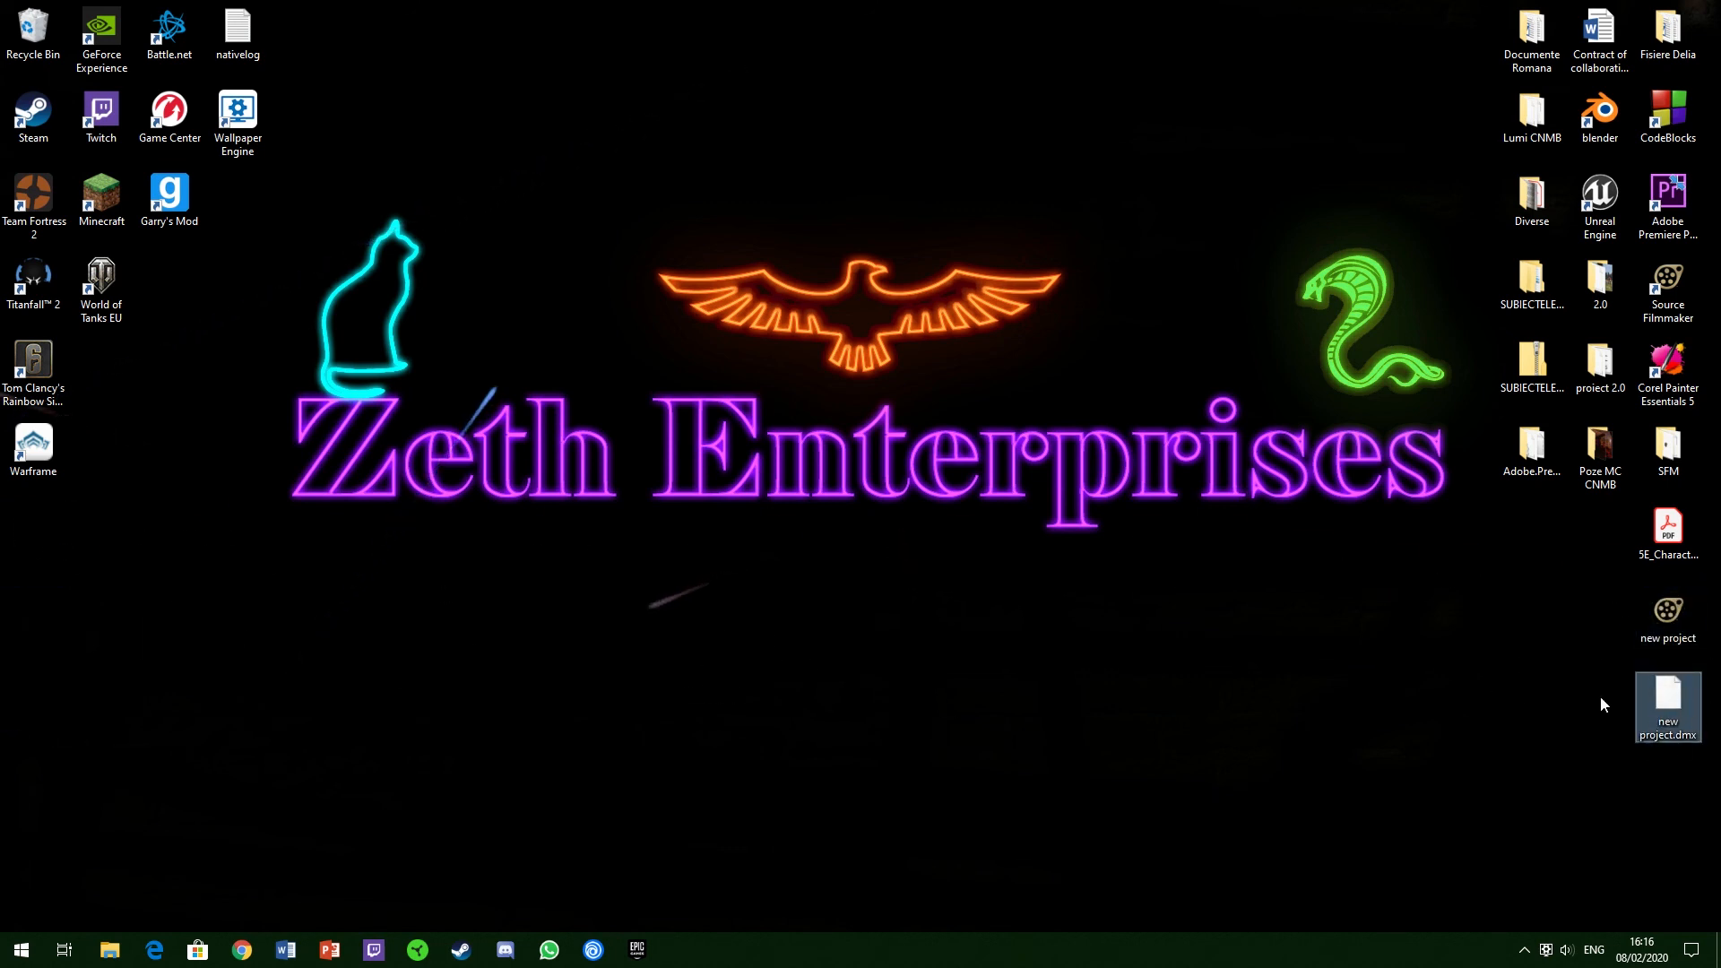
click(1235, 561)
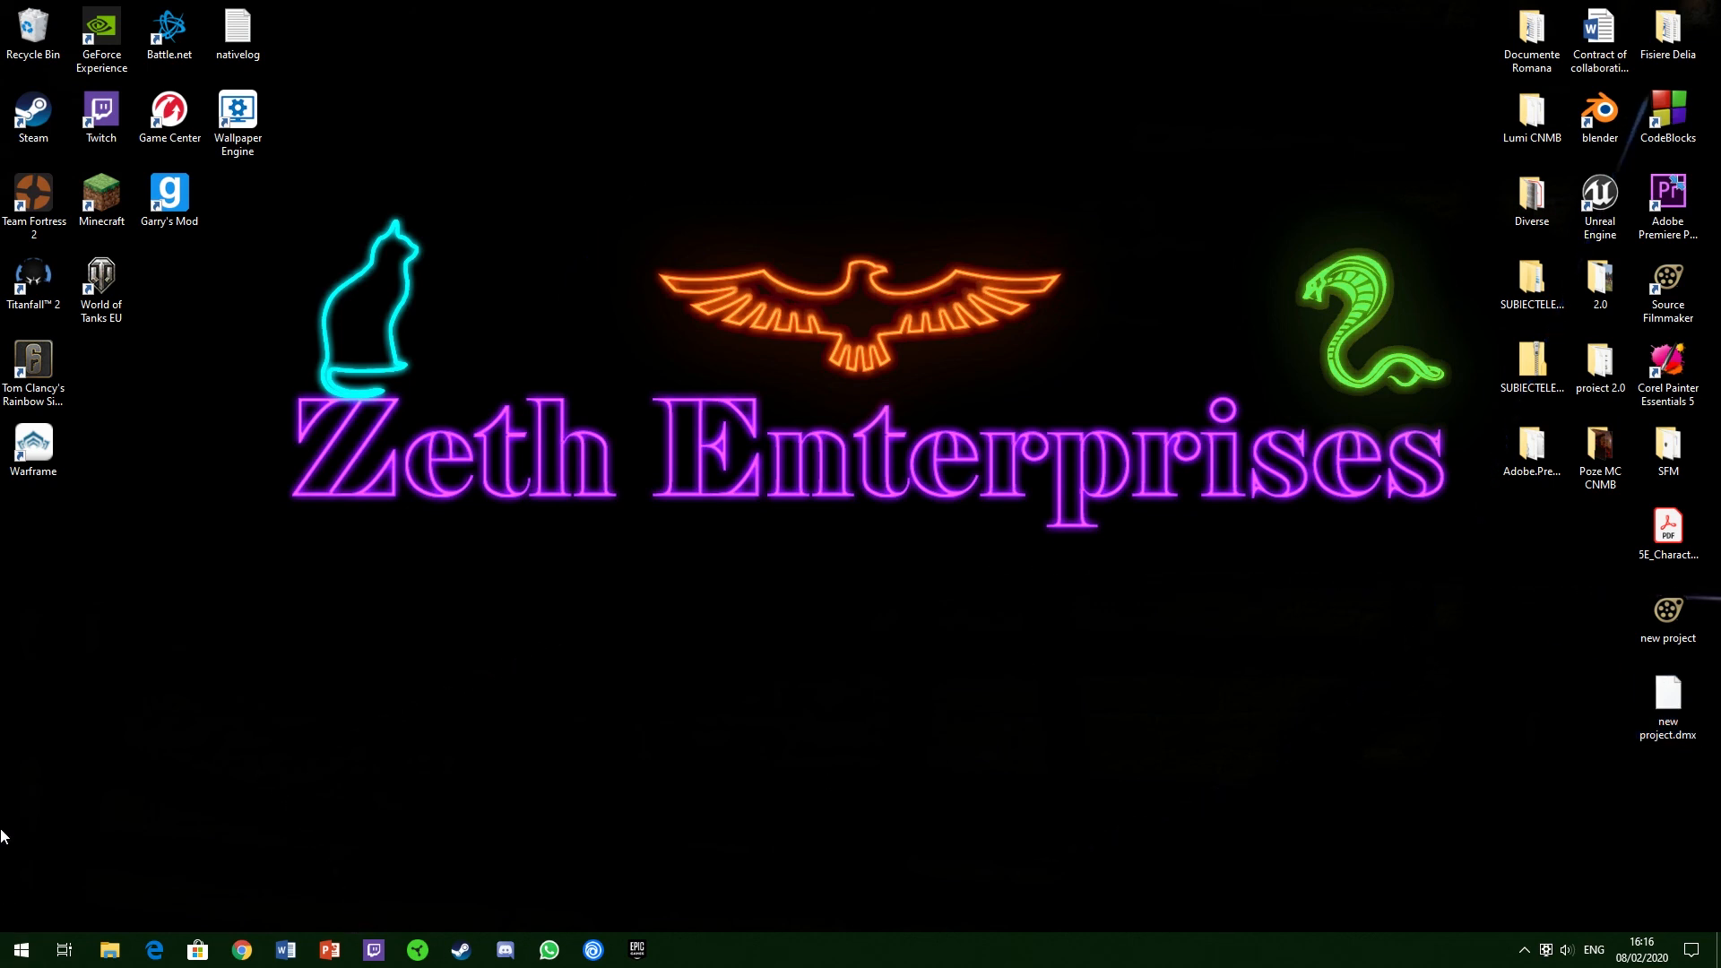